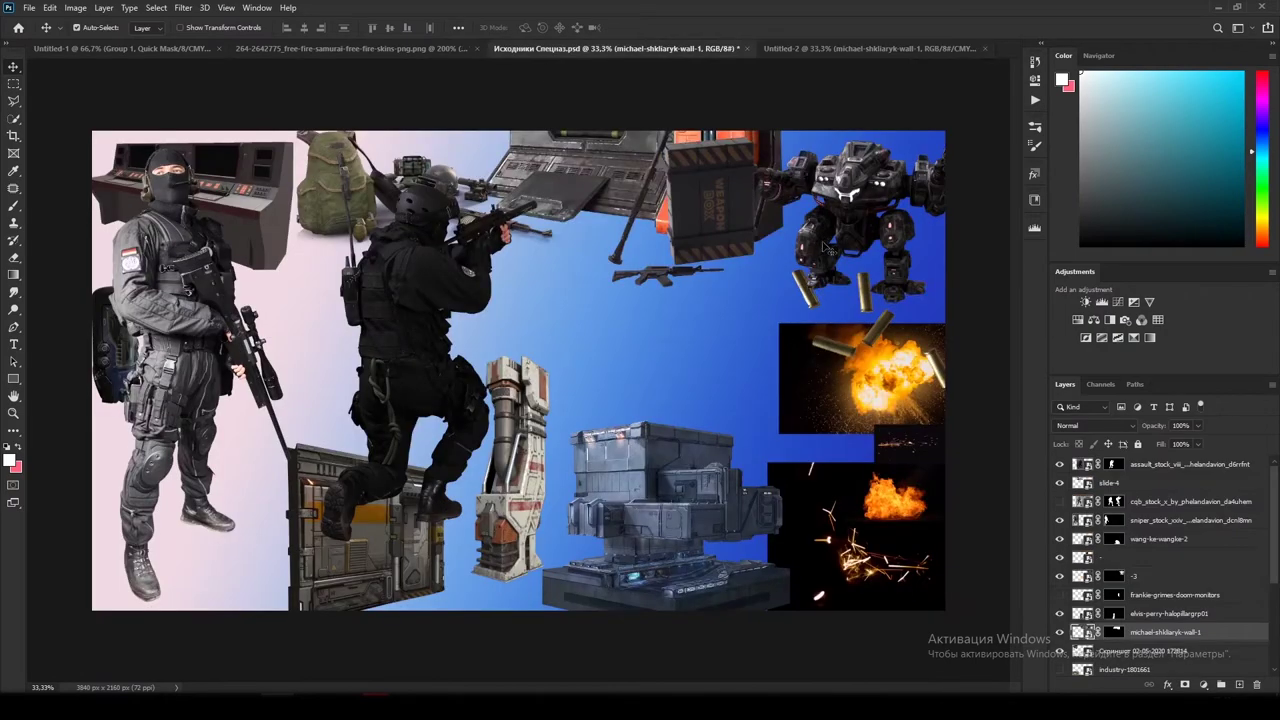
Step: Place a second container section at the far end of the container wall, and move the terminal between the two doors
drag(1150, 620, 1226, 518)
key(ctrl+t)
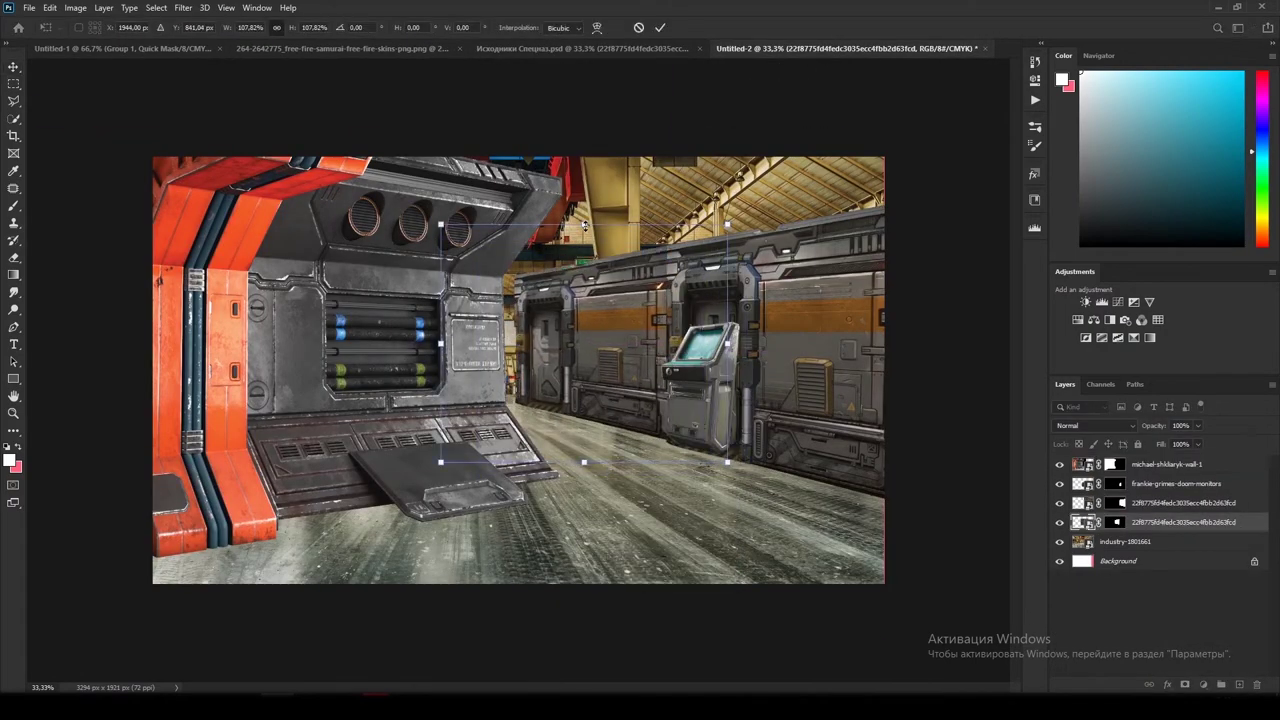
key(Return)
drag(685, 400, 610, 381)
Step: Bring the wang-ke-wangke-2 machine into Untitled-2 behind the grey wall, and shrink the grey and orange wall towards its outer side
click(595, 48)
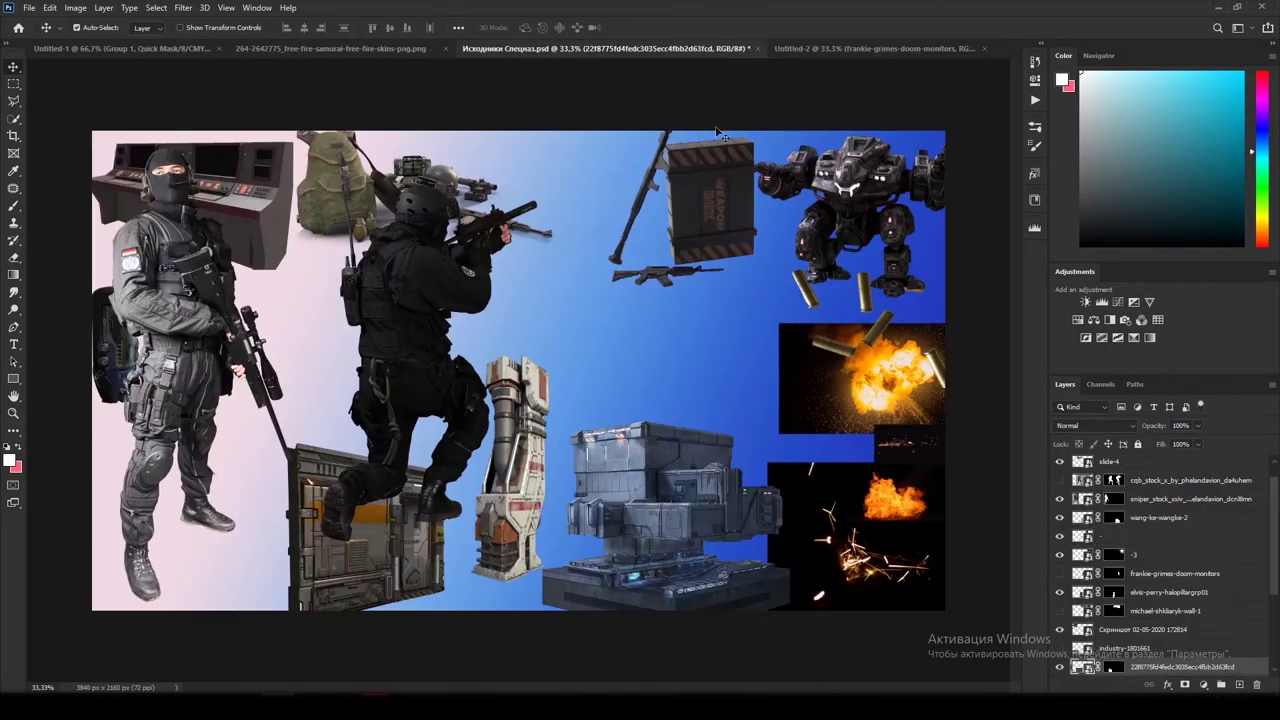
drag(1150, 535, 409, 349)
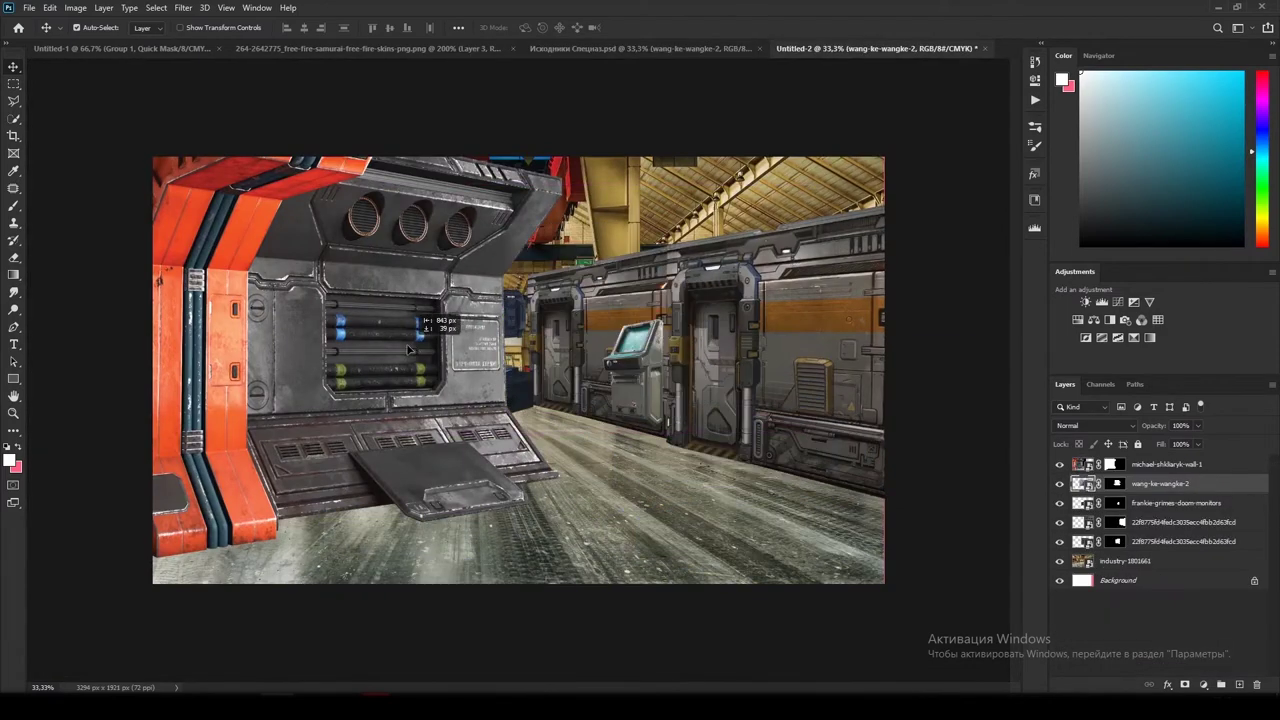
drag(618, 318, 612, 343)
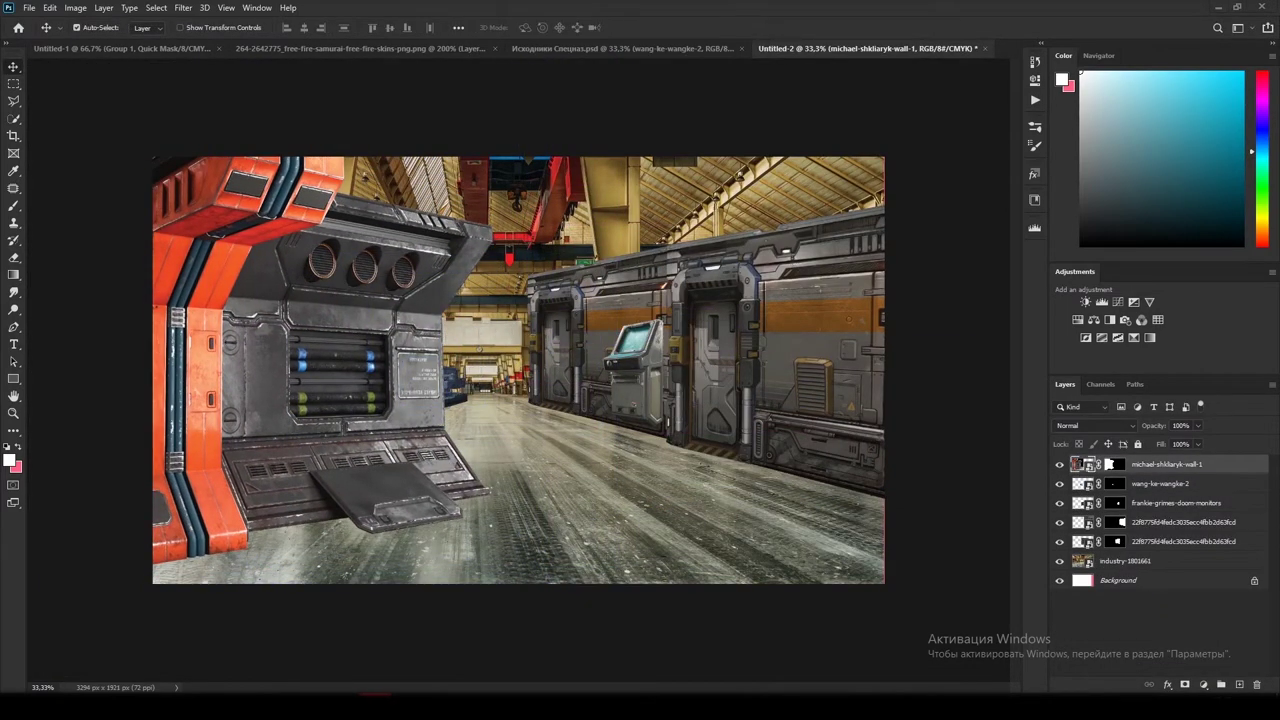
Step: Copy the elvis-perry-halopillargrp01 pillar from the source document into the scene and tilt it beside the grey wall's upper edge
click(595, 48)
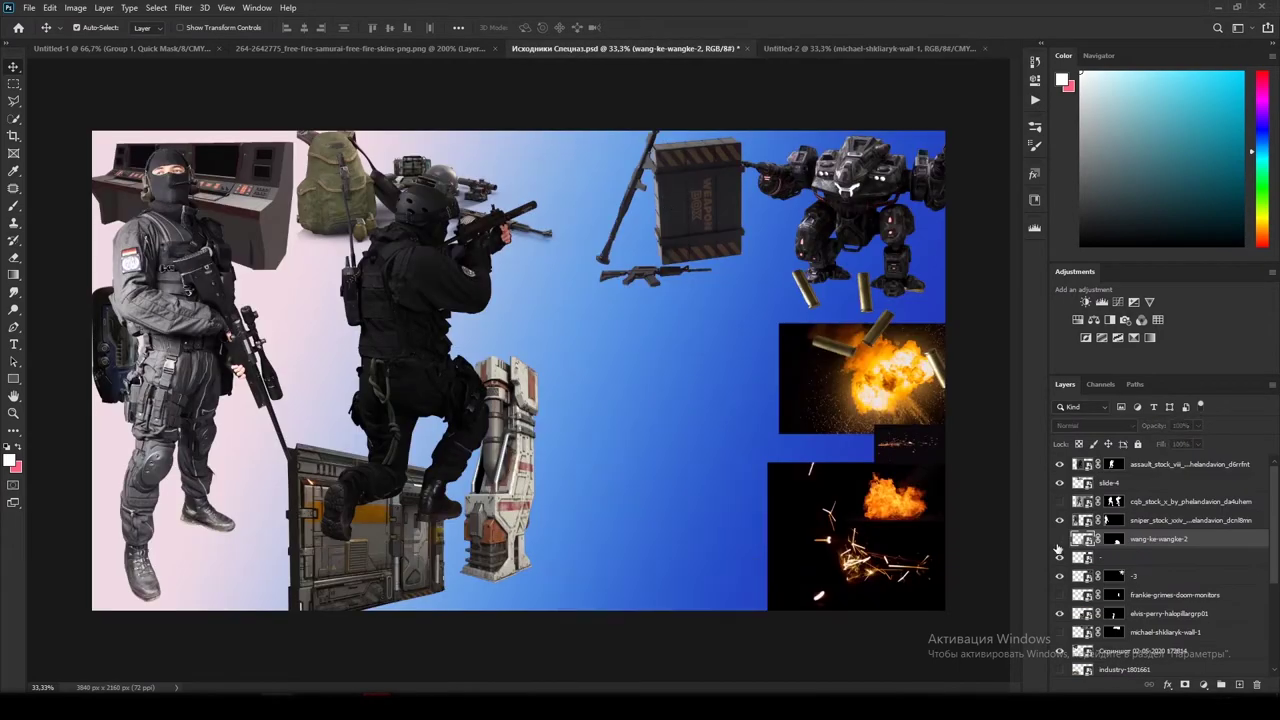
drag(1150, 500, 575, 400)
key(ctrl+t)
drag(620, 250, 485, 210)
key(Return)
Step: Copy the assault_stock soldier into the scene, scale him to about 60% and flip him horizontally in front of the container door
click(1170, 522)
key(ctrl+shift+Tab)
drag(420, 290, 560, 470)
key(ctrl+t)
right_click(570, 316)
click(610, 569)
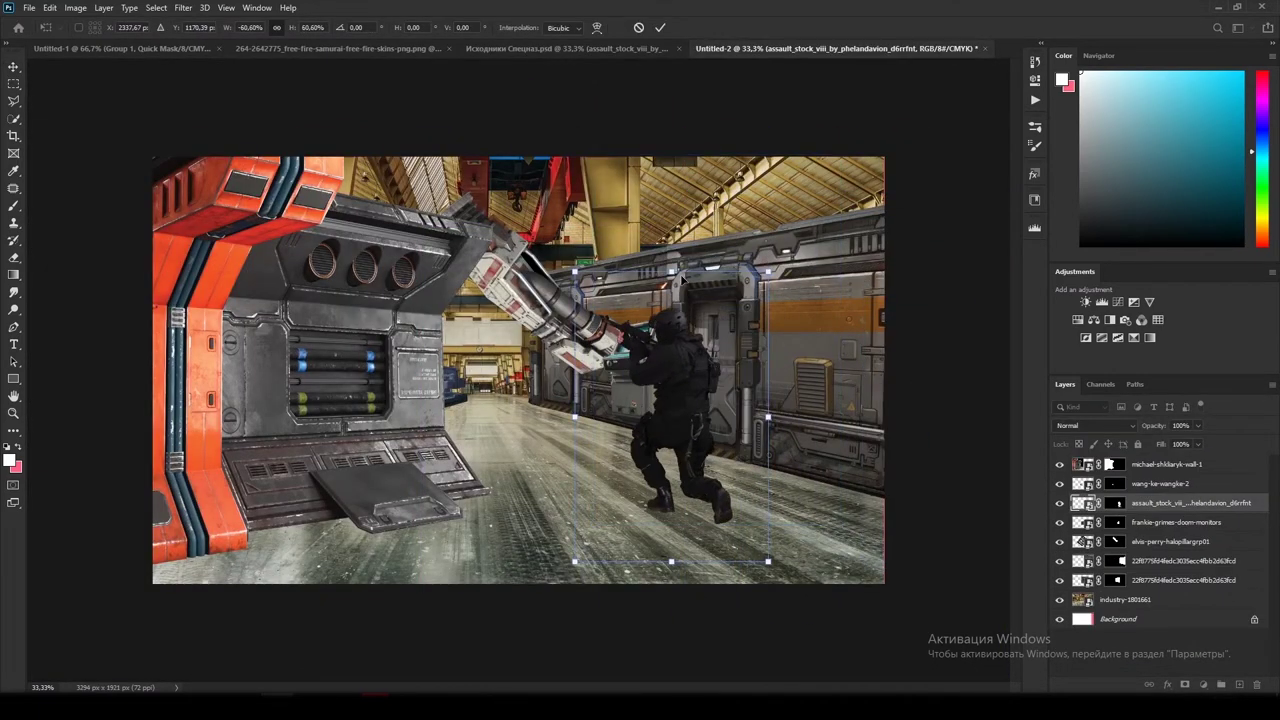
Step: Add the backpack and weapons pile on the grey wall's ledge, and the flipped weapon crate in the scene's lower right corner
click(567, 48)
drag(420, 190, 340, 460)
click(638, 48)
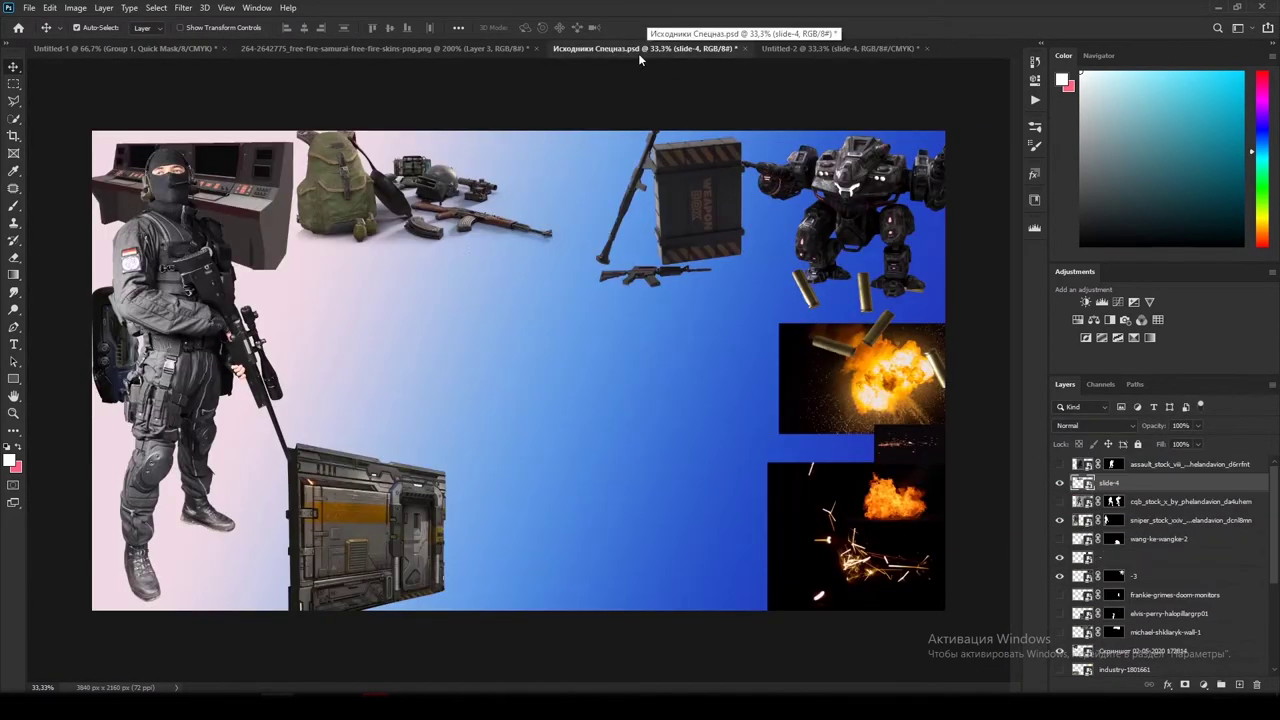
drag(578, 207, 520, 500)
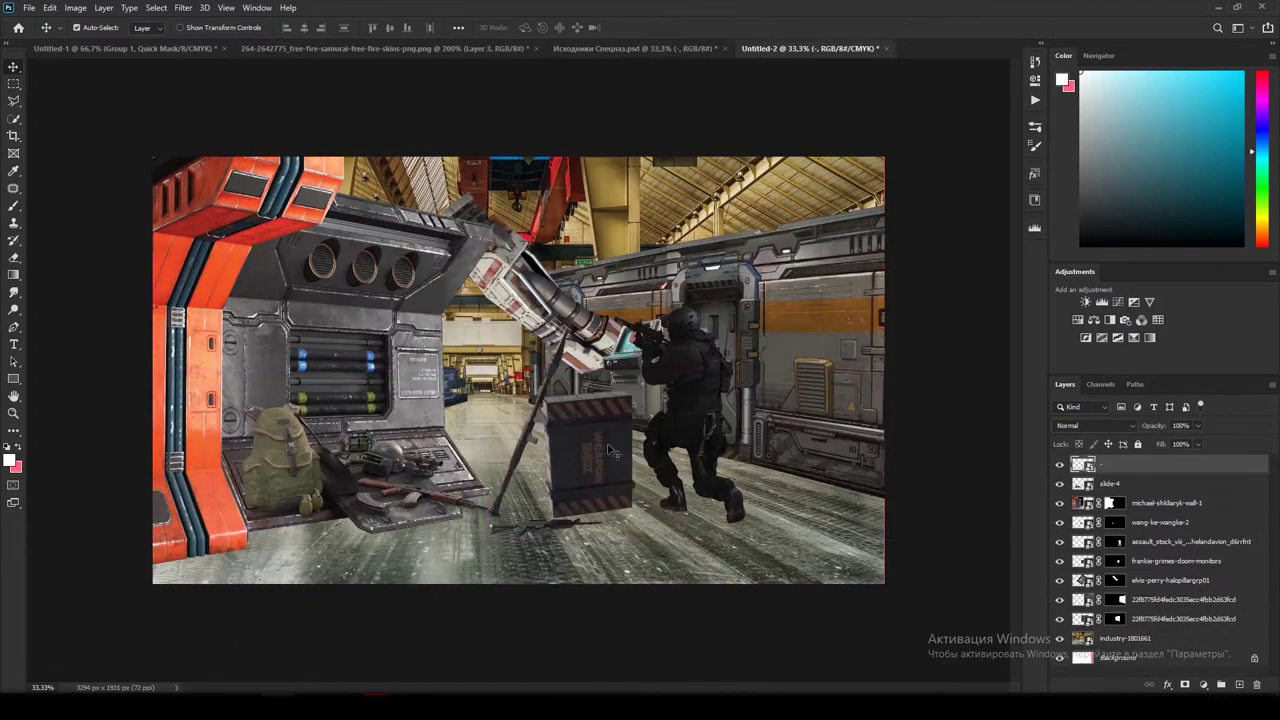
key(ctrl+t)
drag(261, 445, 860, 525)
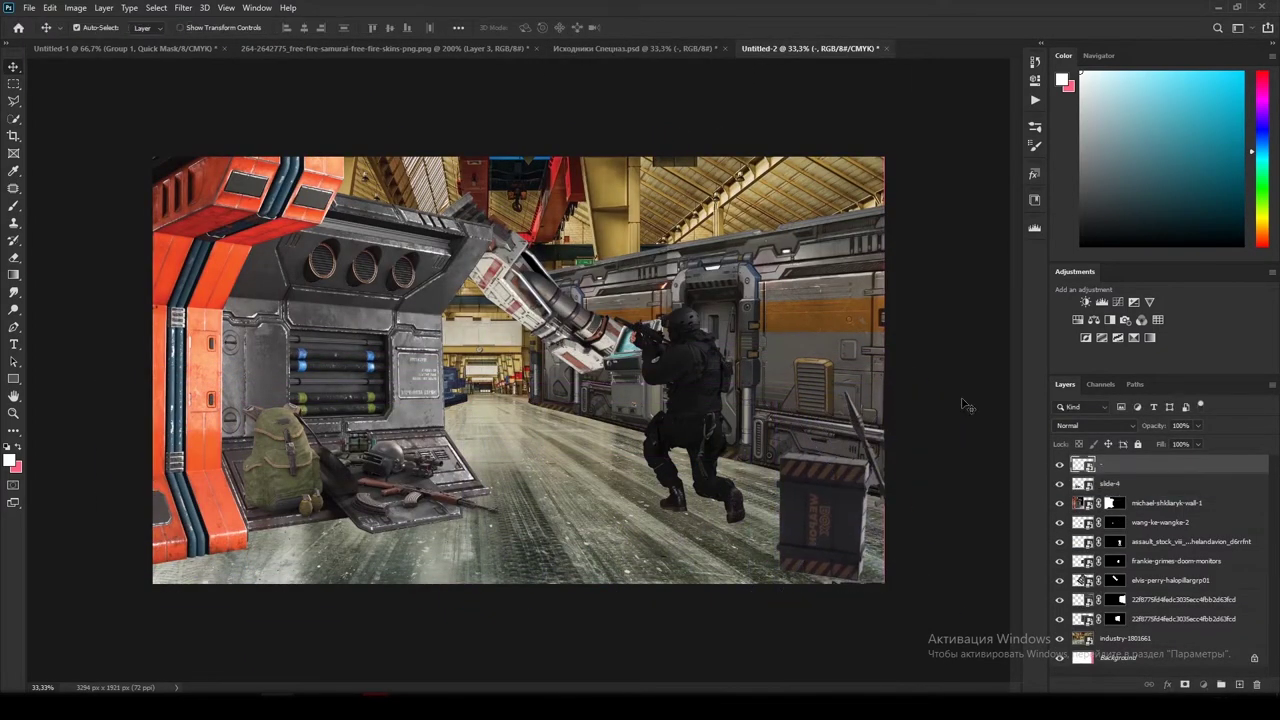
Step: Add the robot behind the grey wall and the explosion in Screen blend mode, and enlarge the robot to about 106%
drag(967, 405, 530, 300)
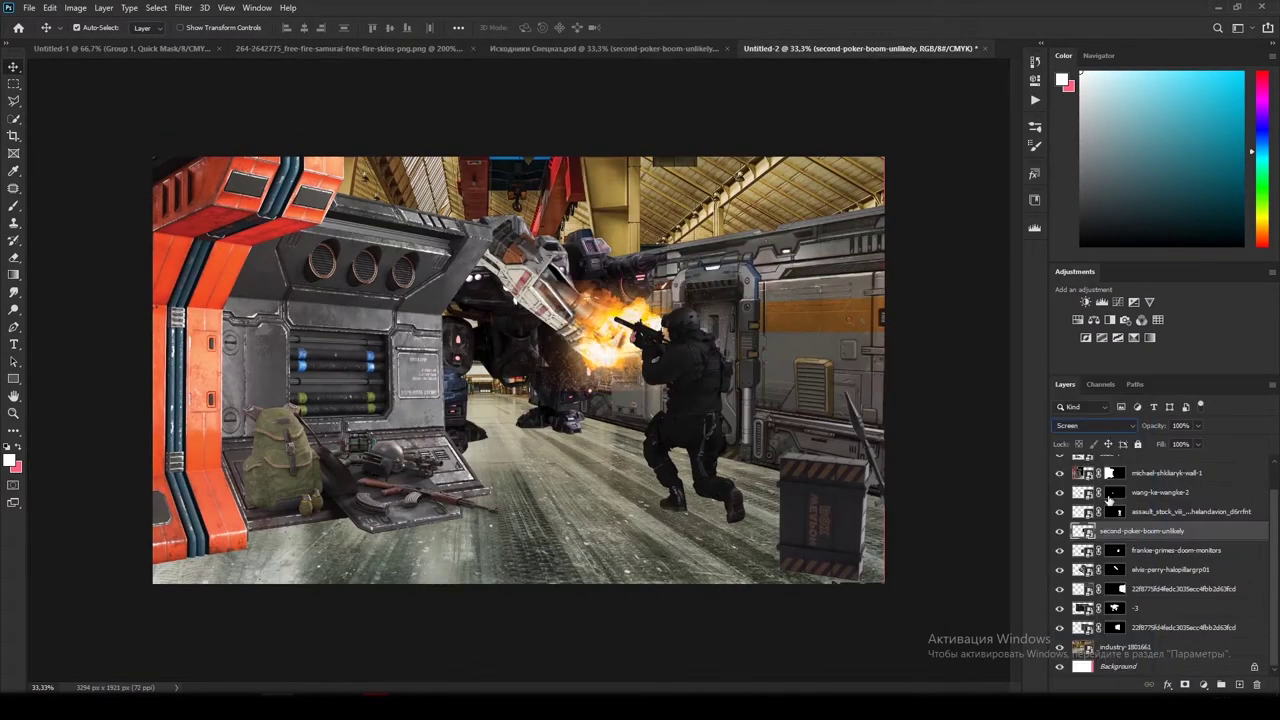
click(1080, 608)
key(ctrl+t)
drag(513, 364, 563, 393)
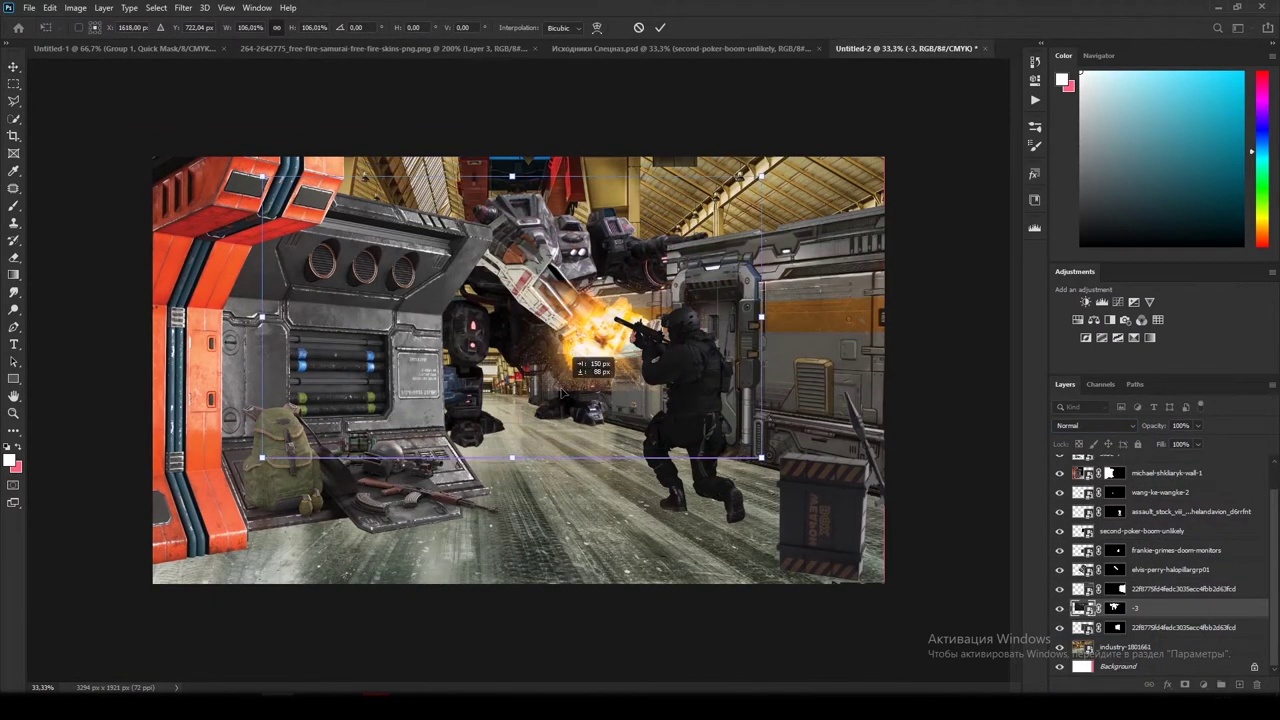
Step: Hide the already used source layers in the Исходники Спецназ.psd document
drag(1177, 585, 1171, 580)
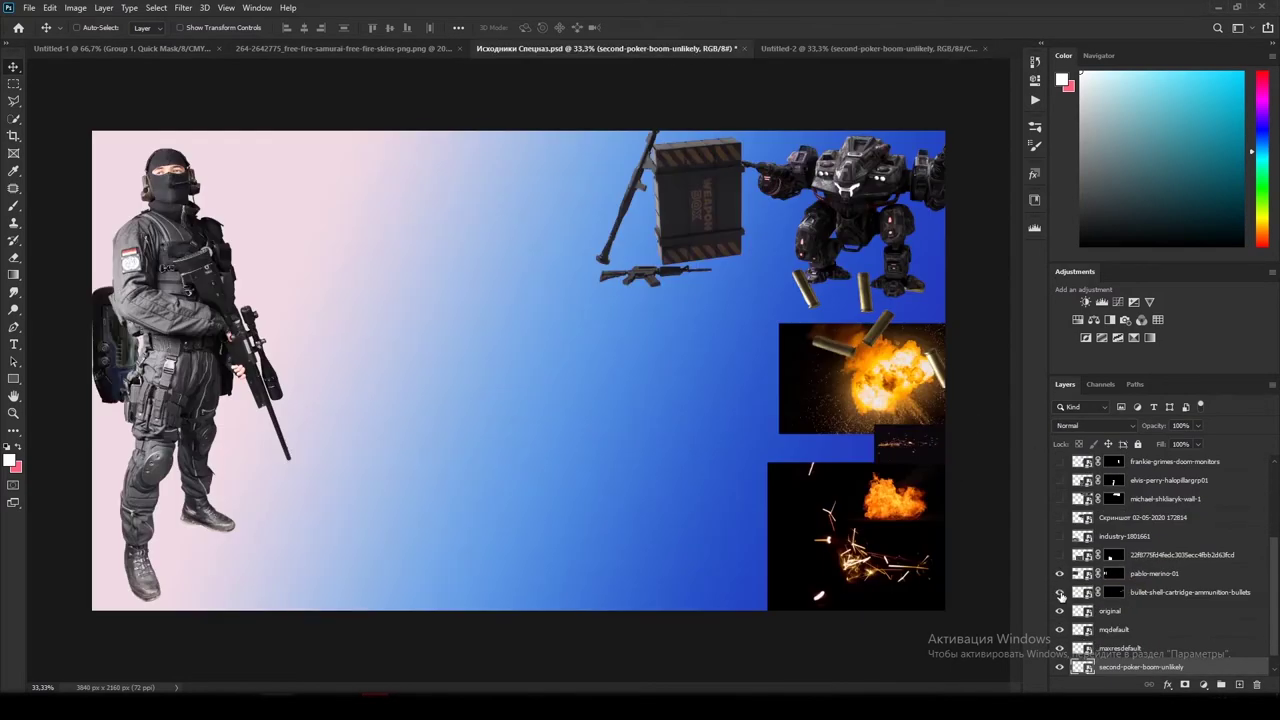
click(1193, 583)
click(1060, 576)
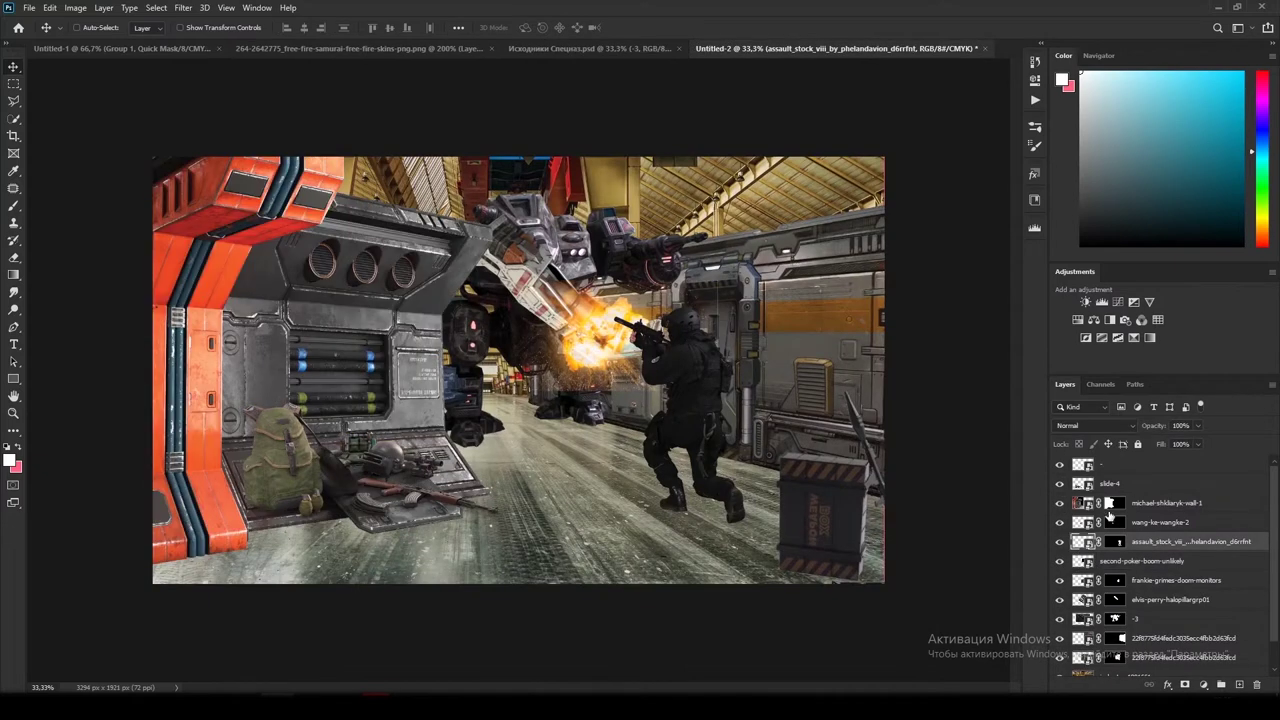
Step: Rename the container layers контейнер and Конейнер 1, the robot РОБОТ and the terminal Терминал, and reposition the terminal and the pillar
scroll(1110, 515, down, 1)
double_click(1140, 627)
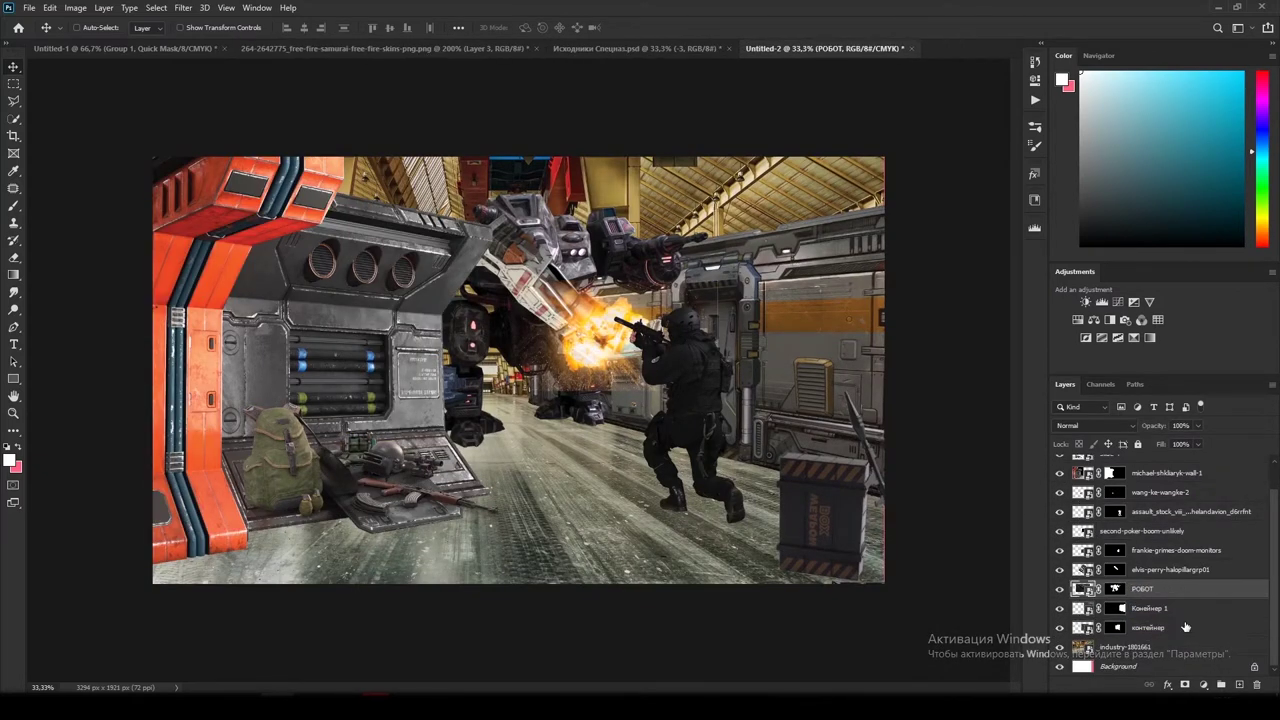
click(1060, 570)
scroll(1062, 590, up, 1)
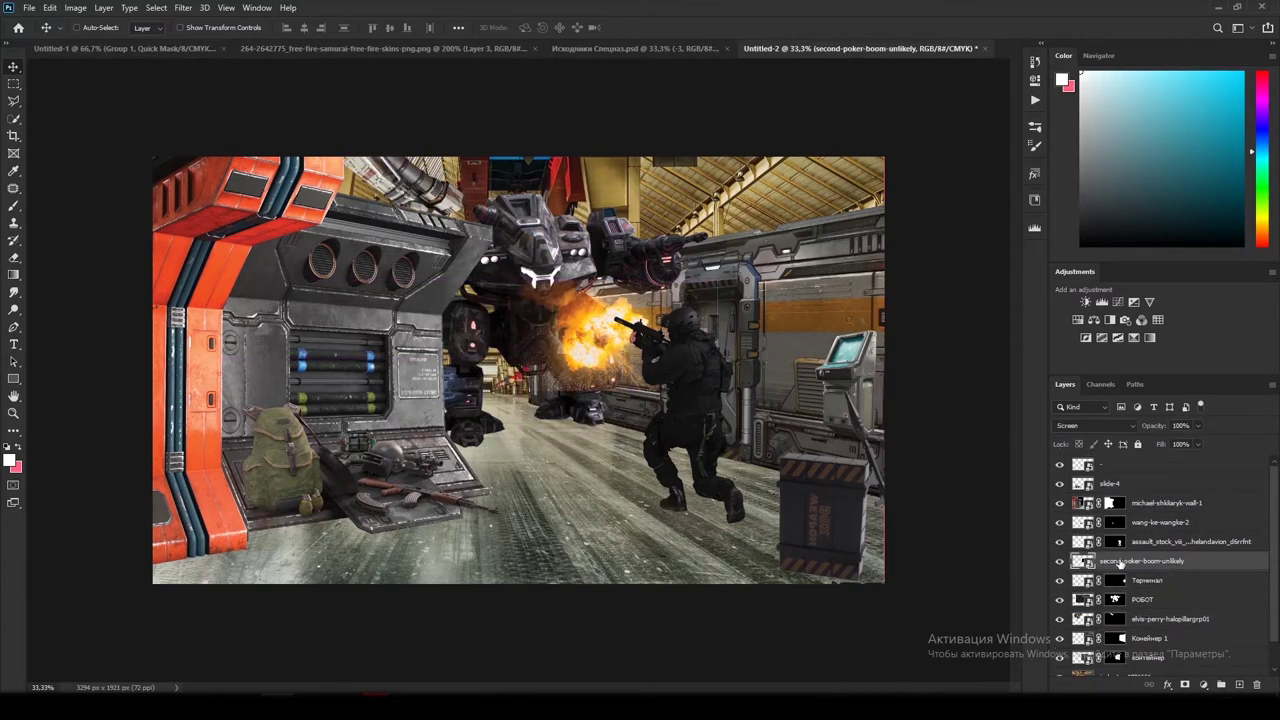
Step: Put the wall layer beneath the soldier, and name the soldier Адам, the wall Қабырға, the explosion Жарылаыс and the gear Пубг
drag(1160, 503, 1150, 522)
double_click(1140, 522)
text(Ка)
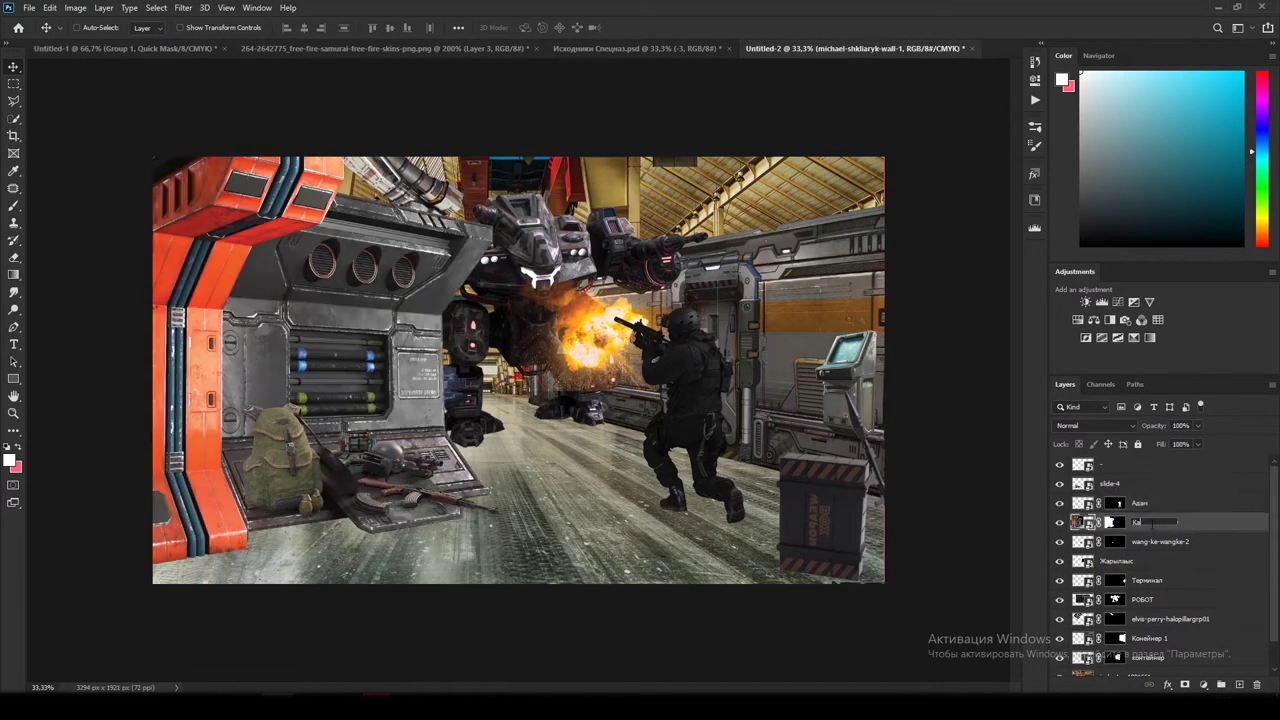
text(Пуб)
Step: Move the soldier closer to the terminal and shift the explosion to the edge of the grey wall beside the robot
drag(638, 483, 688, 497)
mouse_move(731, 398)
mouse_down()
mouse_move(510, 350)
mouse_move(735, 395)
mouse_move(743, 385)
mouse_up()
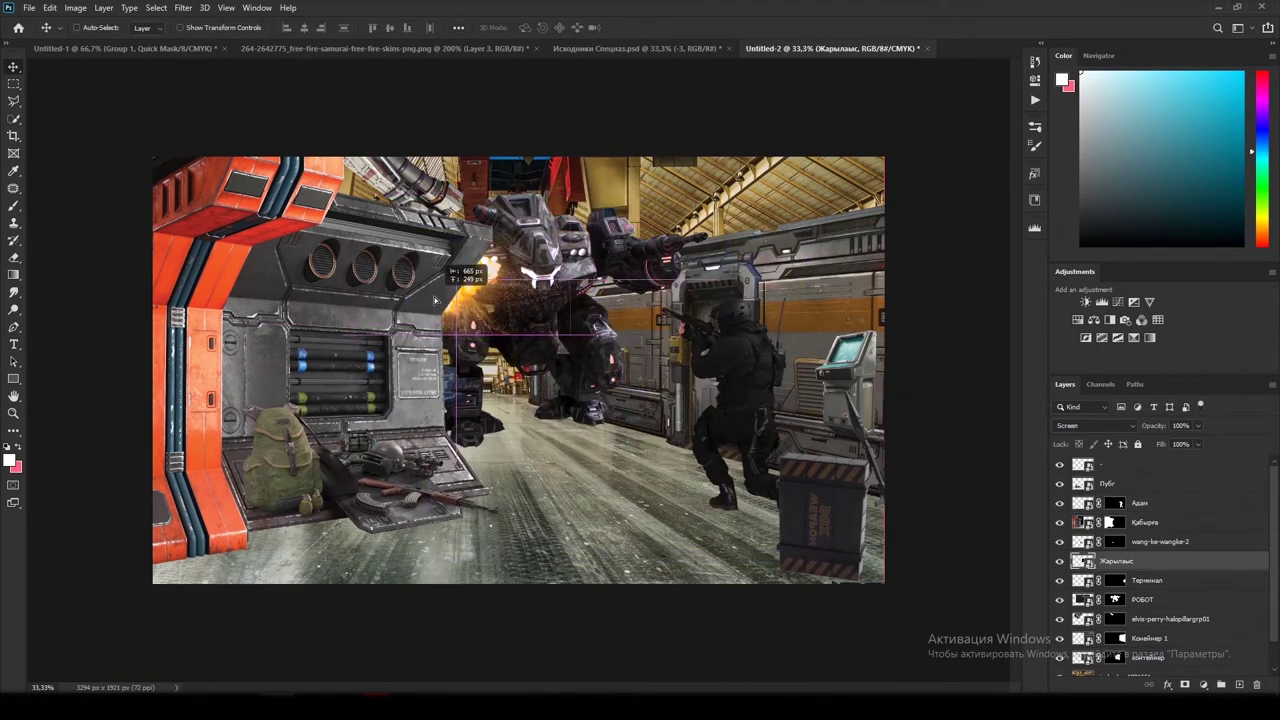
Step: Add the two cqb_stock soldiers to the scene as separate layers and group all three soldiers in a folder named Адамдар
click(637, 48)
drag(571, 357, 480, 545)
key(ctrl+t)
drag(568, 612, 555, 547)
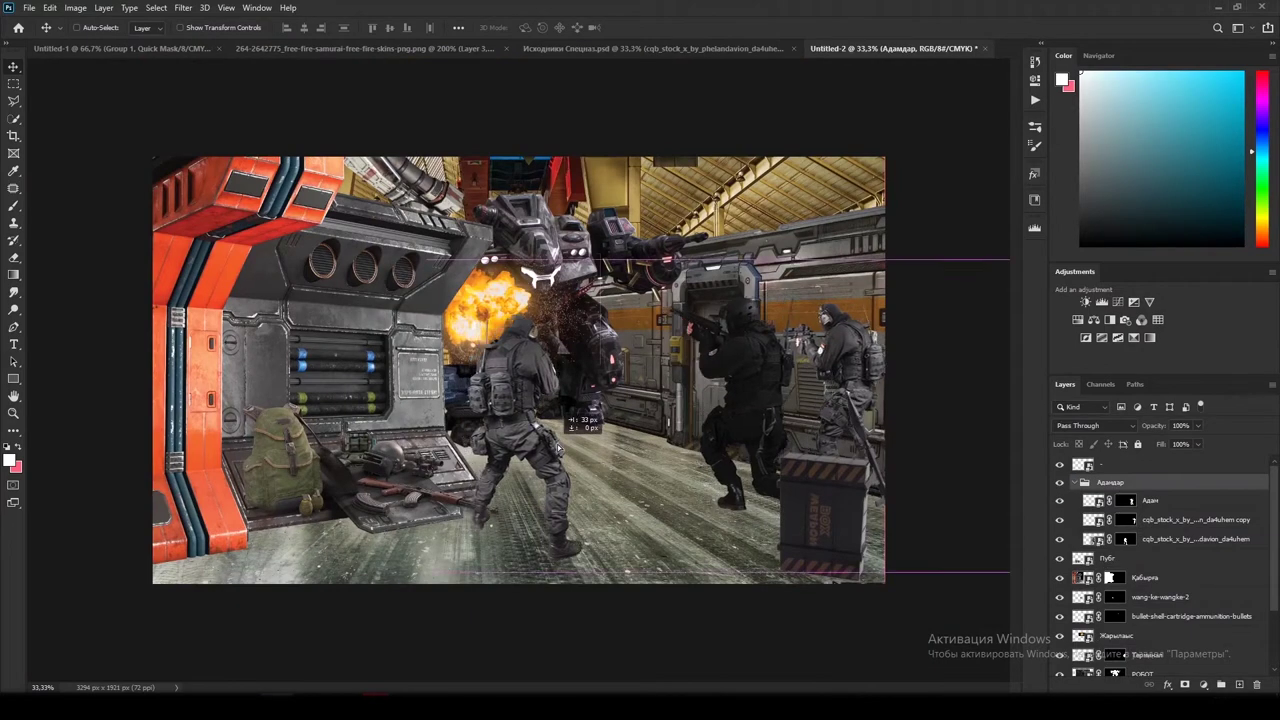
Step: Shift the soldiers into a new spacing and scale the Адам soldier down to about 94%
drag(557, 444, 650, 482)
key(ctrl+t)
drag(704, 282, 708, 274)
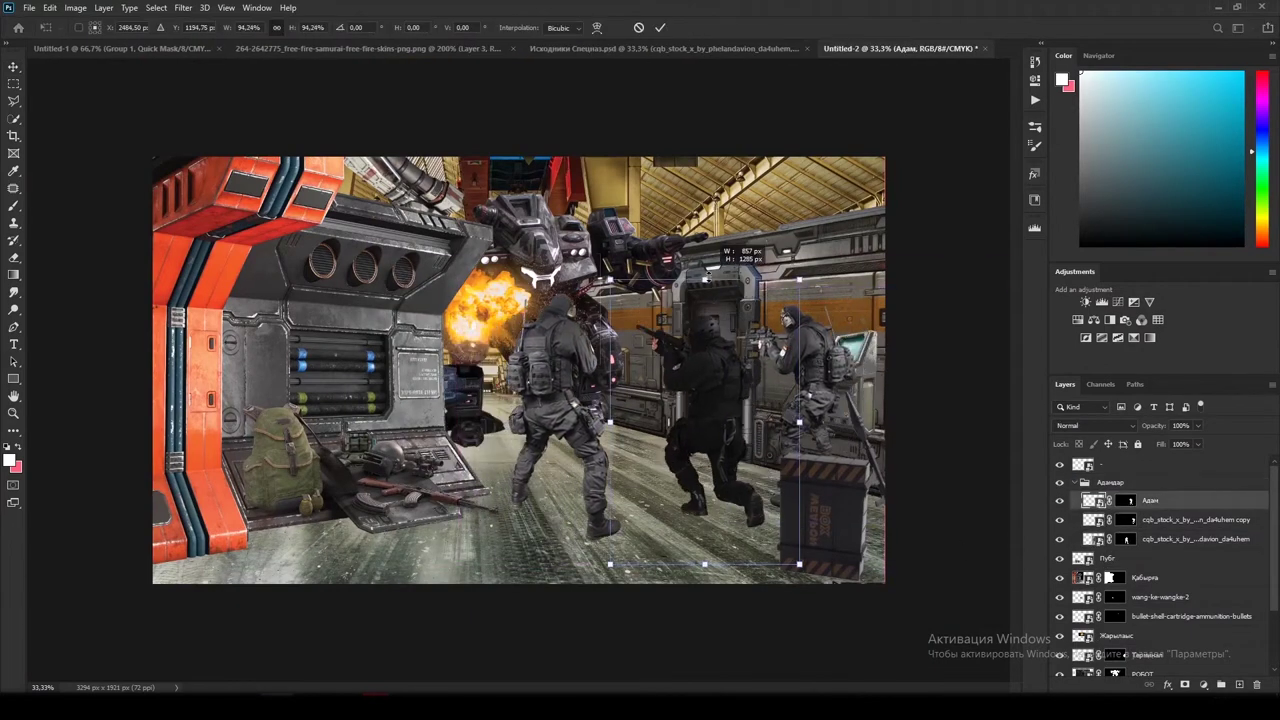
Step: Group the robot layer in a folder named Робот
scroll(1061, 597, down, 2)
click(1061, 603)
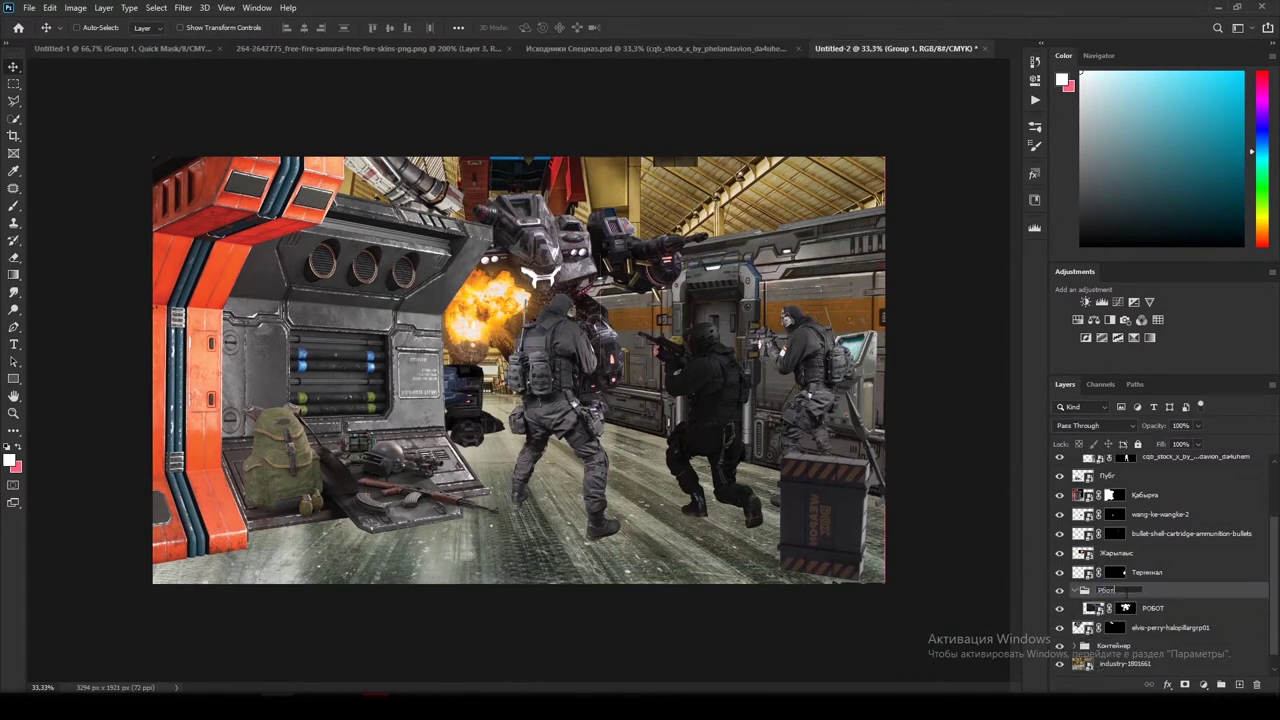
key(Return)
Step: Save the composition as Робот вс Адам.psd in a new Робот folder inside My works
key(ctrl+s)
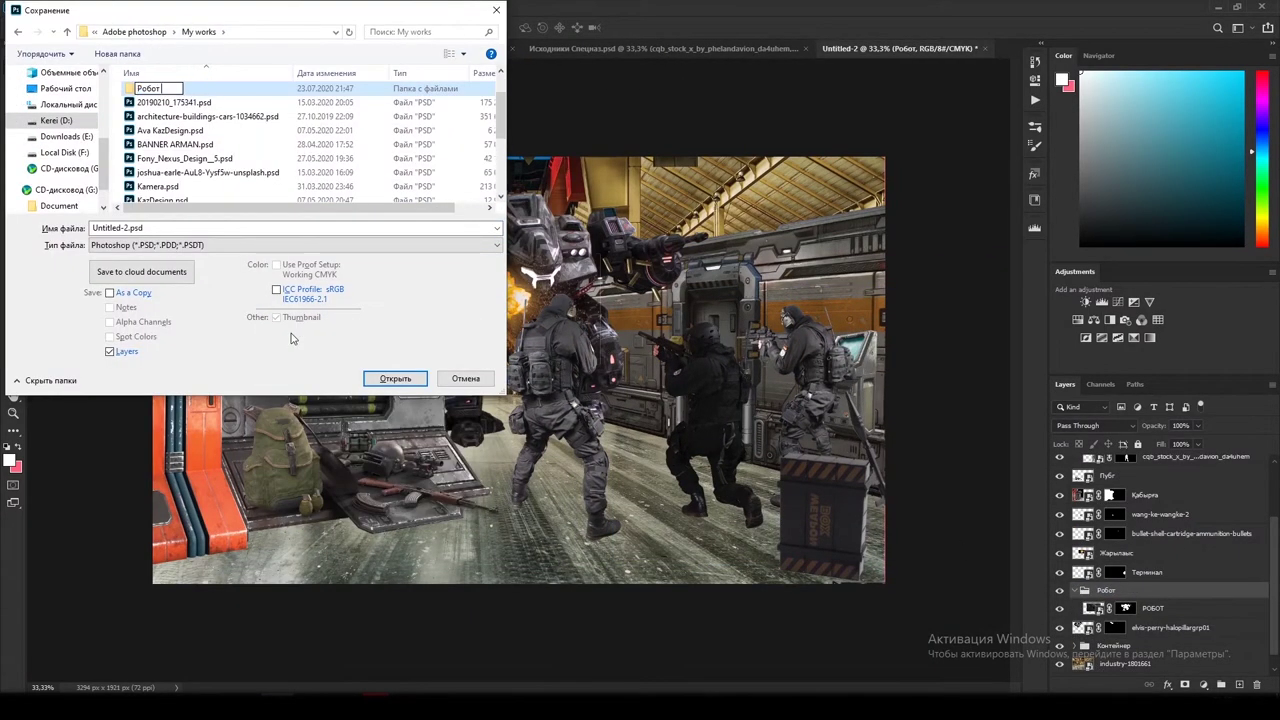
key(Return)
key(Return)
key(Return)
key(Return)
Step: Move the Адам layer below the other soldiers and arrange the three figures side by side with Адам in the middle
scroll(1145, 545, up, 1)
click(1145, 540)
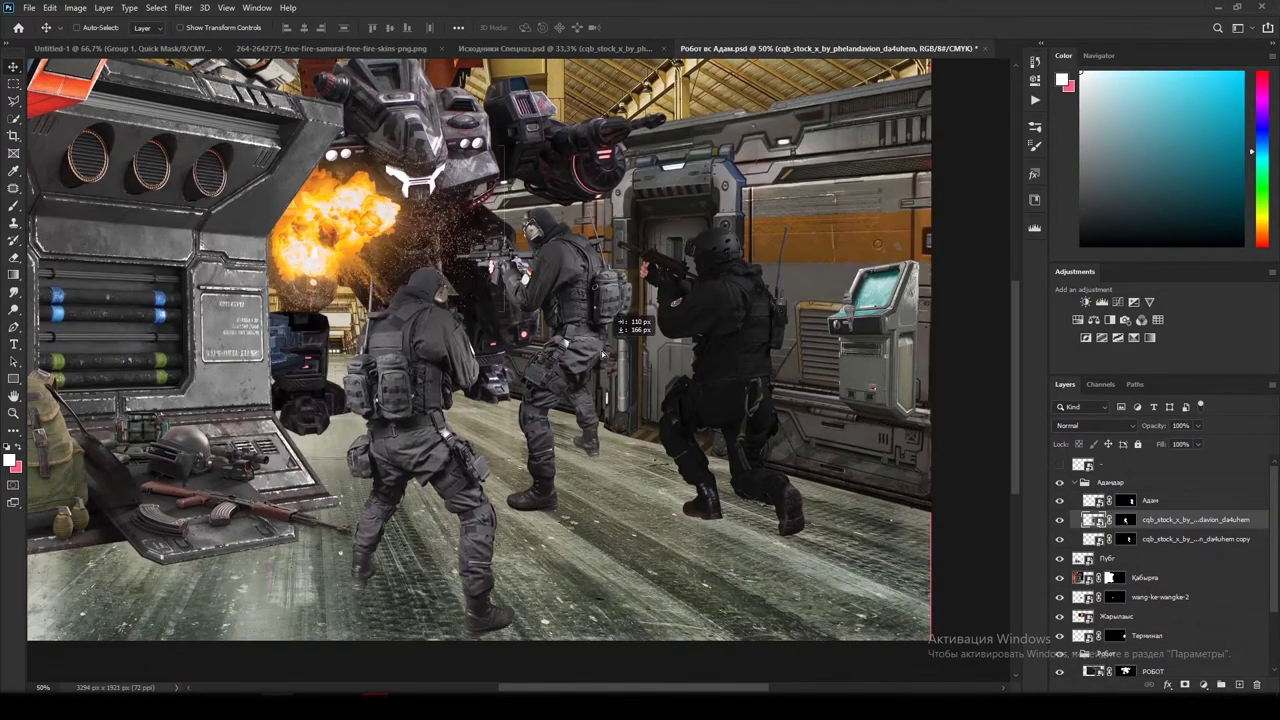
key(ctrl+minus)
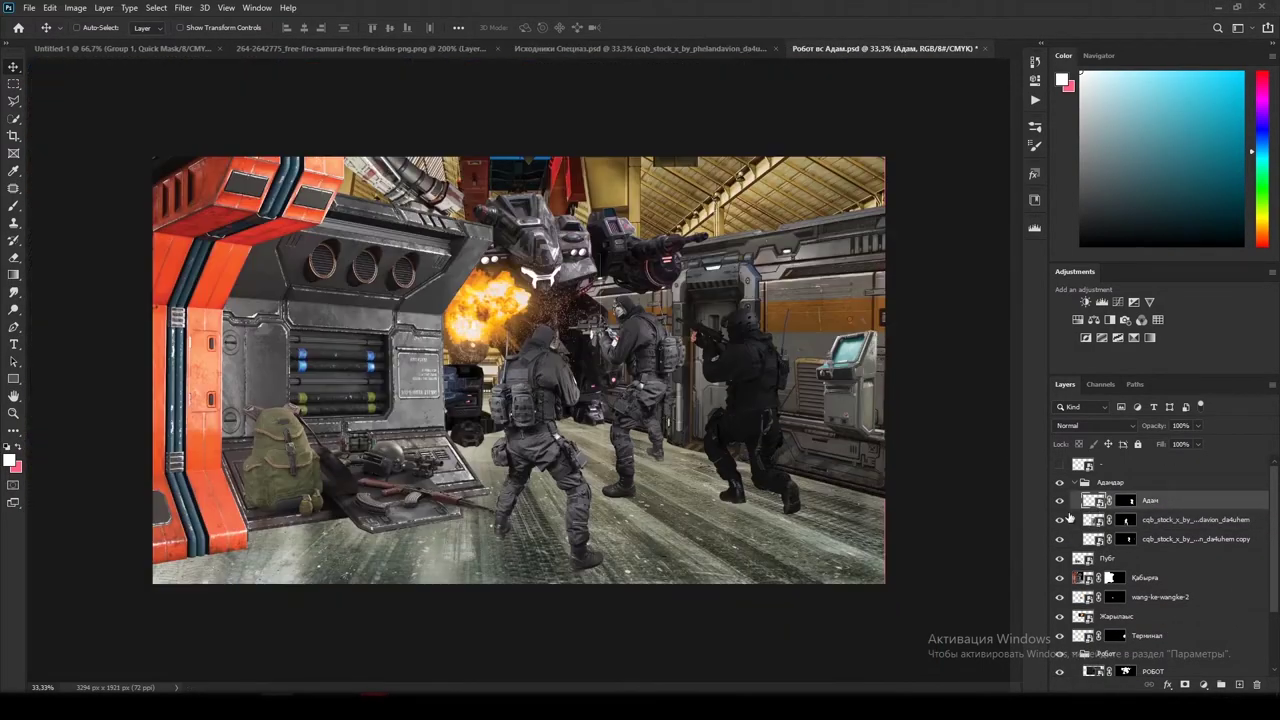
key(ctrl+plus)
key(ctrl+plus)
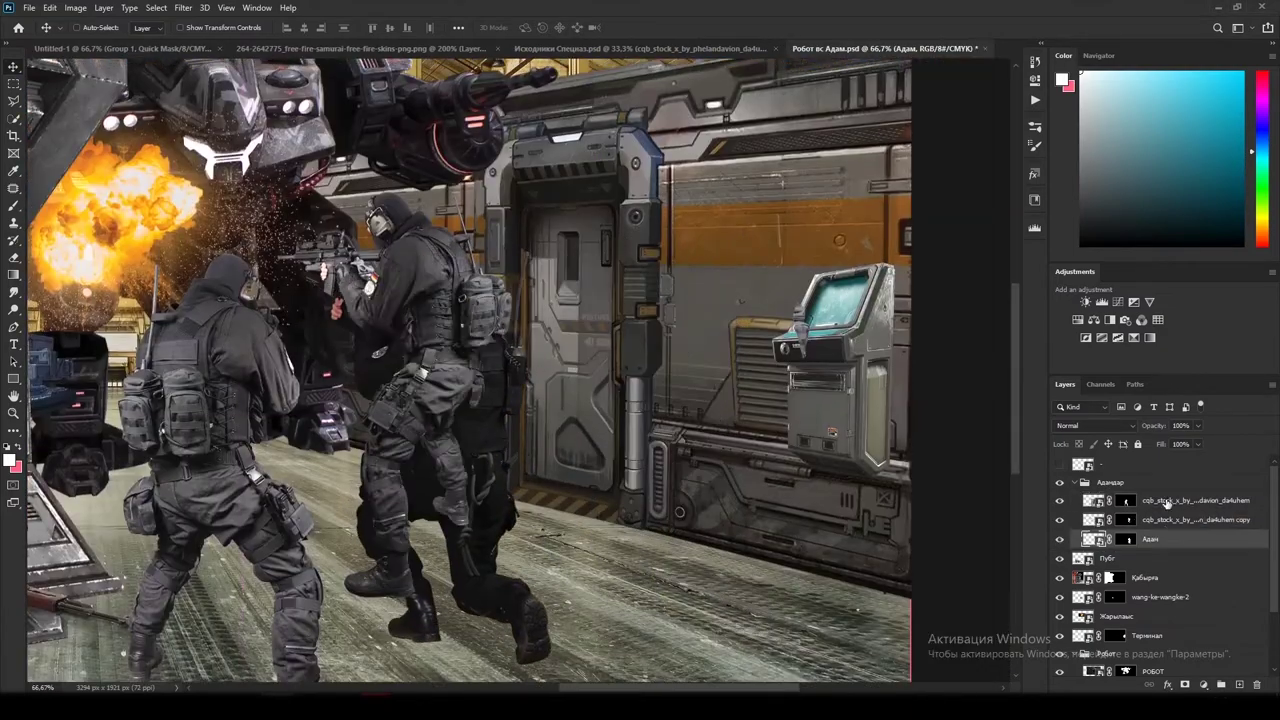
drag(686, 416, 766, 366)
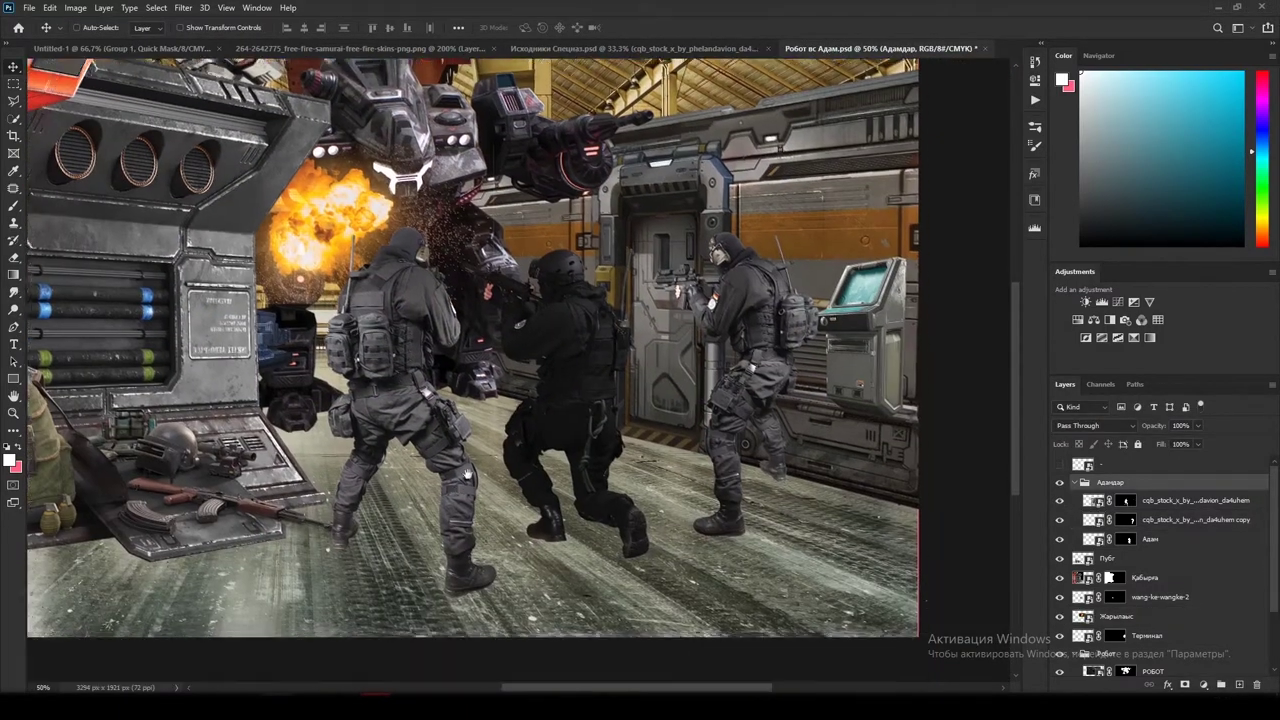
Step: Try to bend the masked soldier's raised leg beside the terminal with Puppet Warp
click(49, 7)
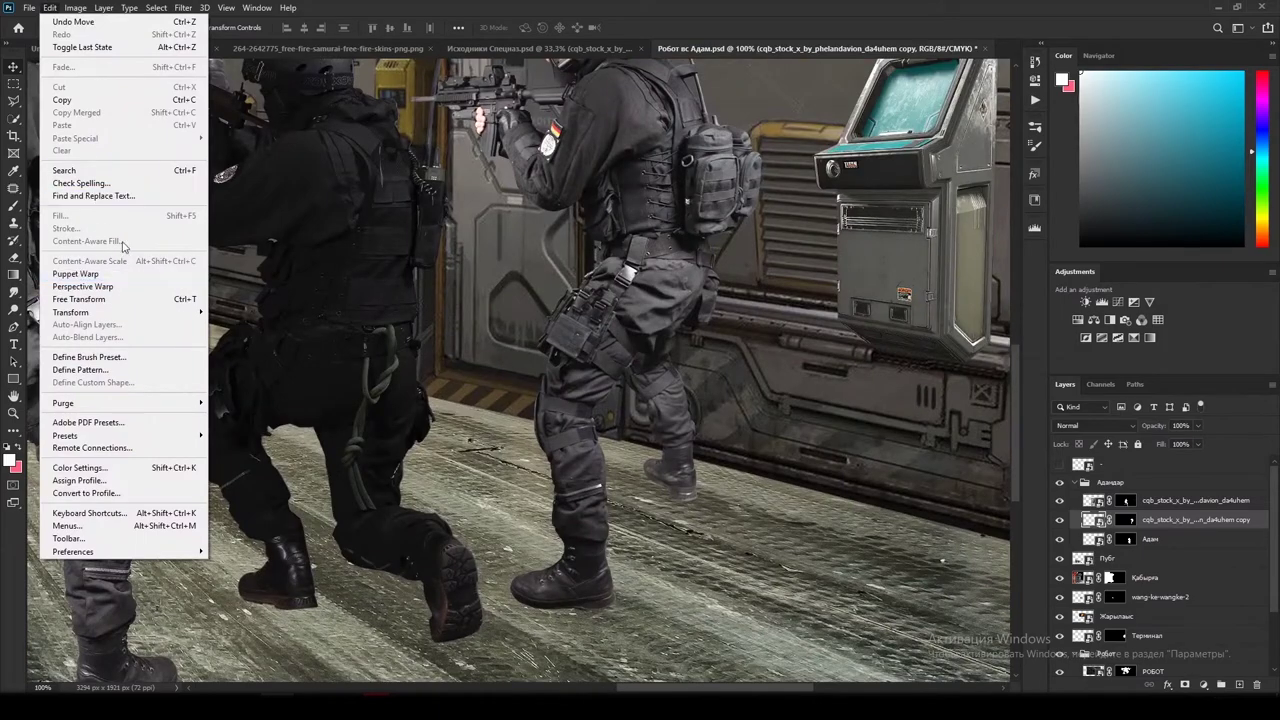
key(Escape)
click(49, 7)
click(80, 280)
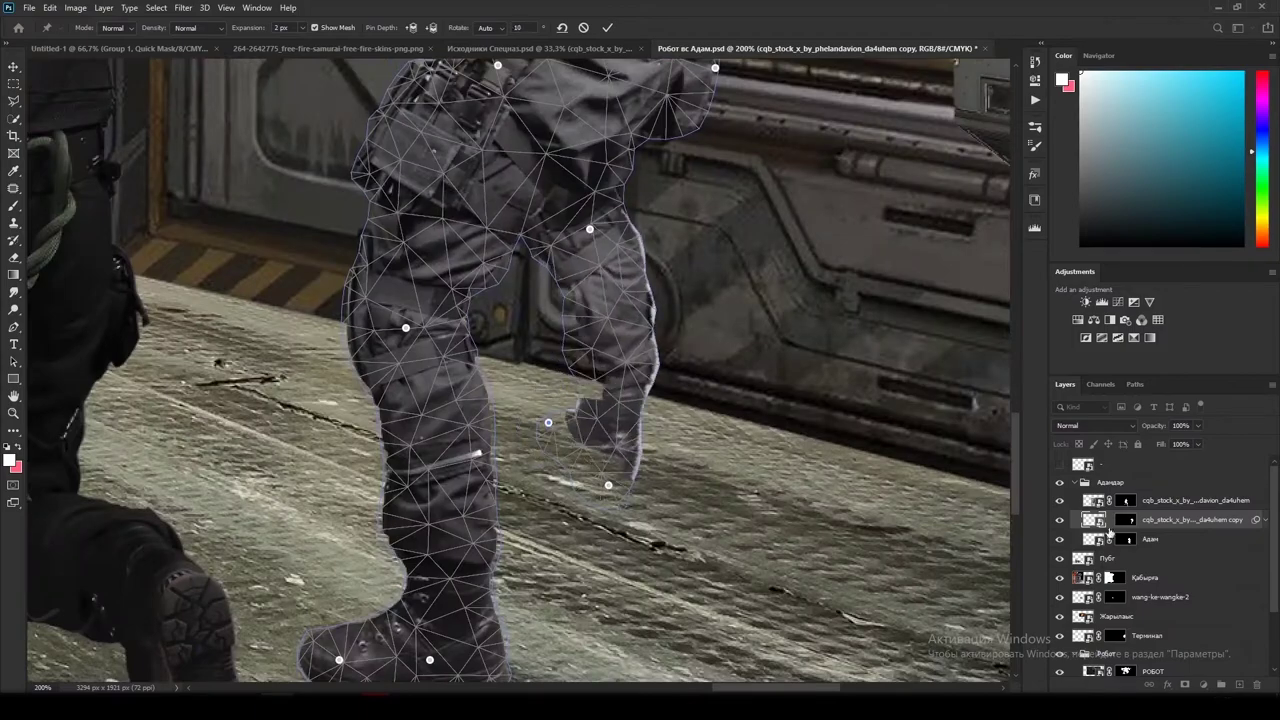
Step: Convert the soldier beside the terminal to a plain layer and reshape both legs with Puppet Warp so the feet stand closer together
right_click(1173, 520)
click(1030, 392)
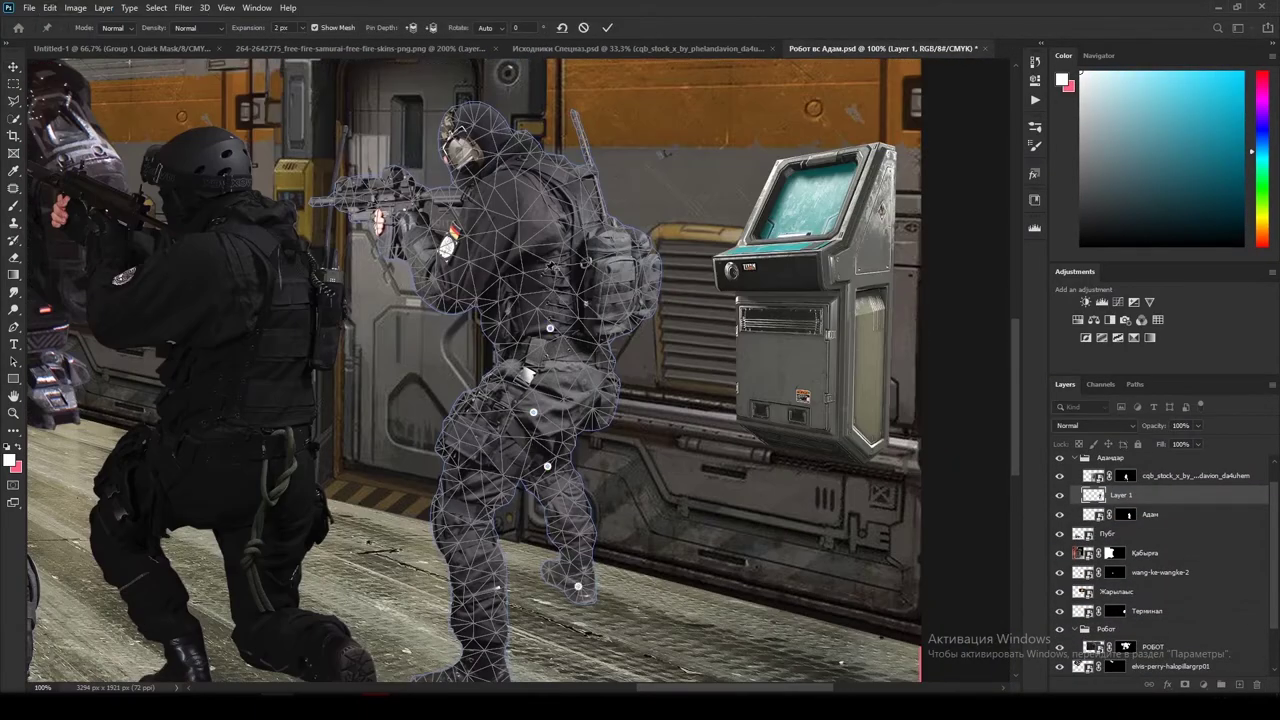
drag(578, 586, 520, 590)
scroll(520, 420, down, 3)
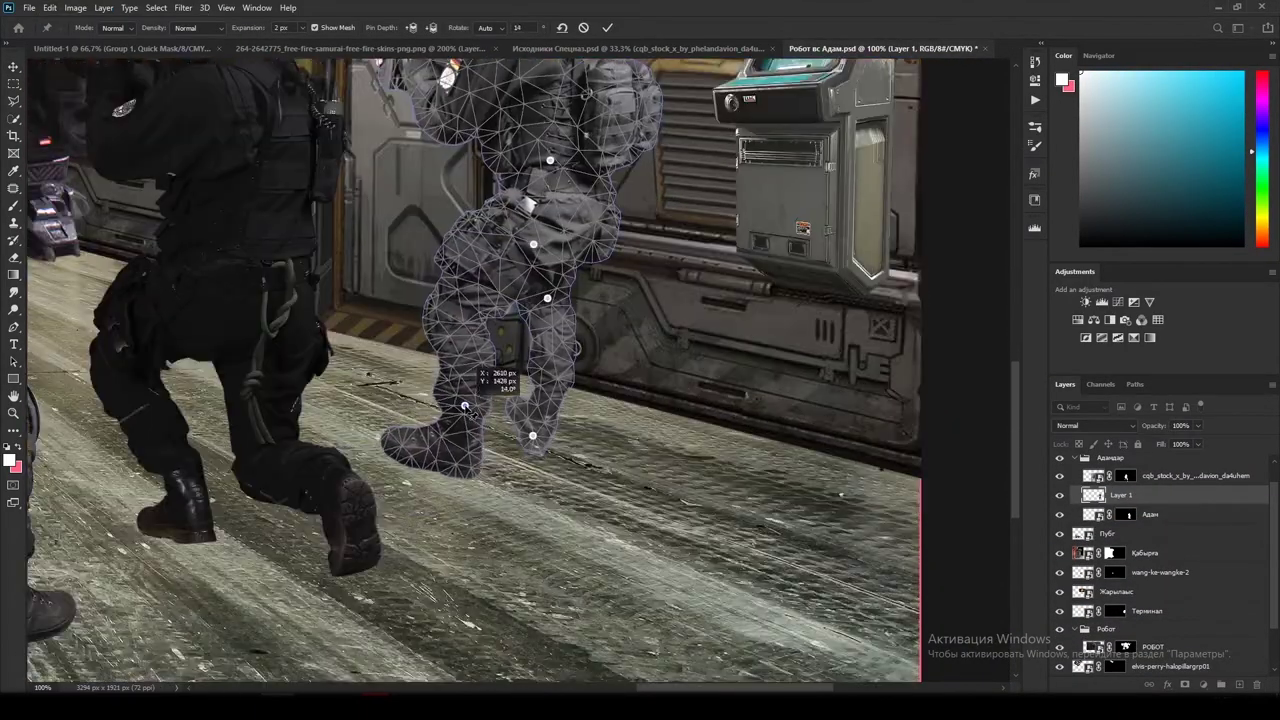
drag(520, 420, 540, 252)
key(Return)
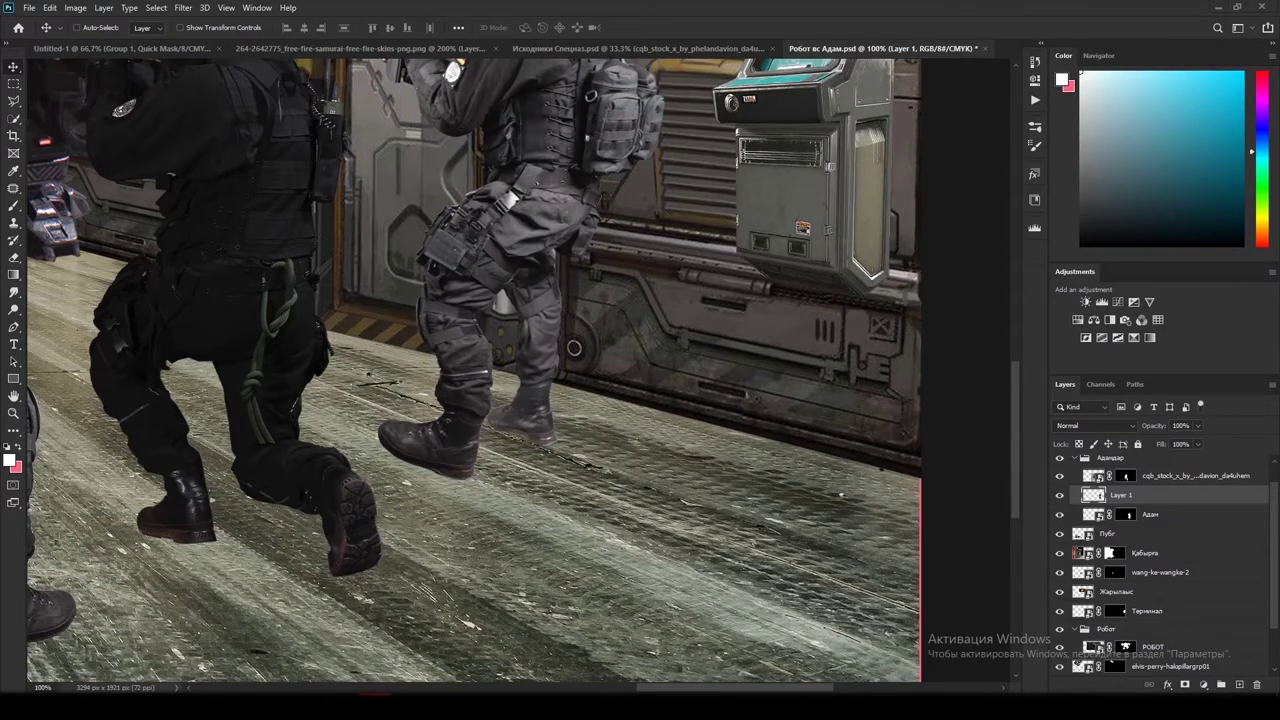
Step: Darken and cool the industry-1801661 background with the Camera Raw Filter, and rename the layer Фон
key(ctrl+minus)
scroll(1083, 618, down, 2)
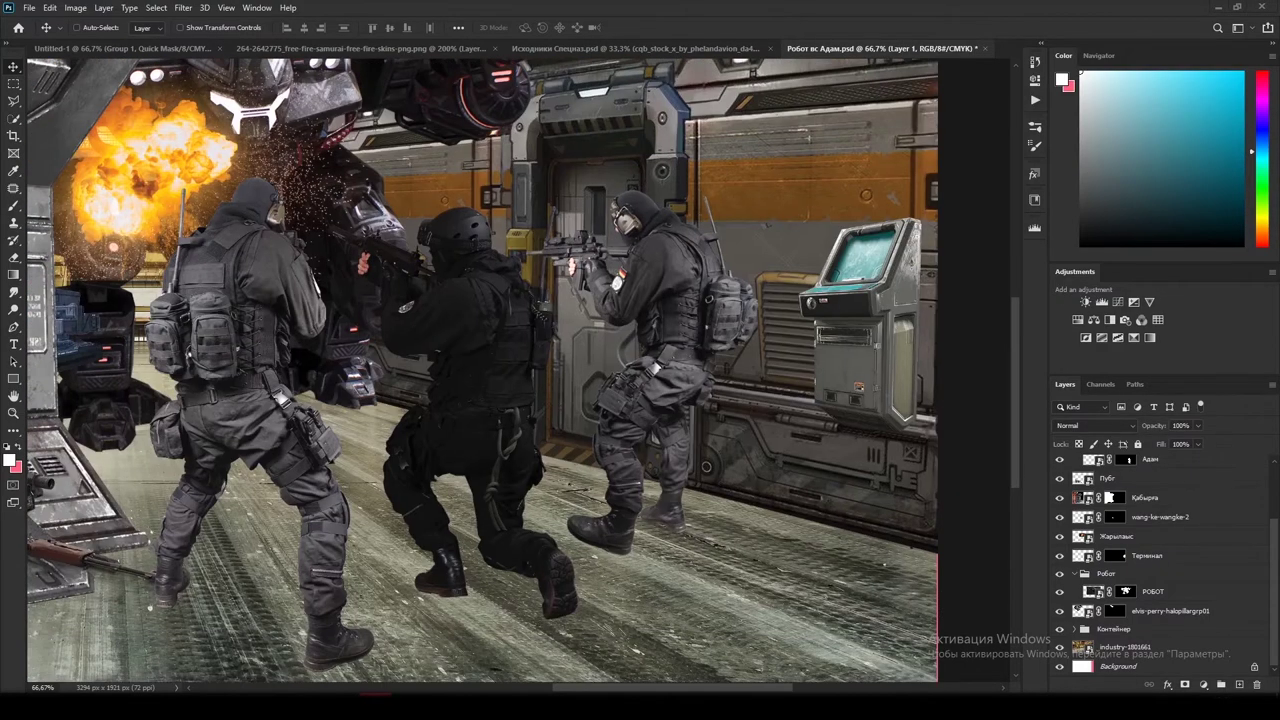
click(1125, 647)
click(183, 7)
click(205, 94)
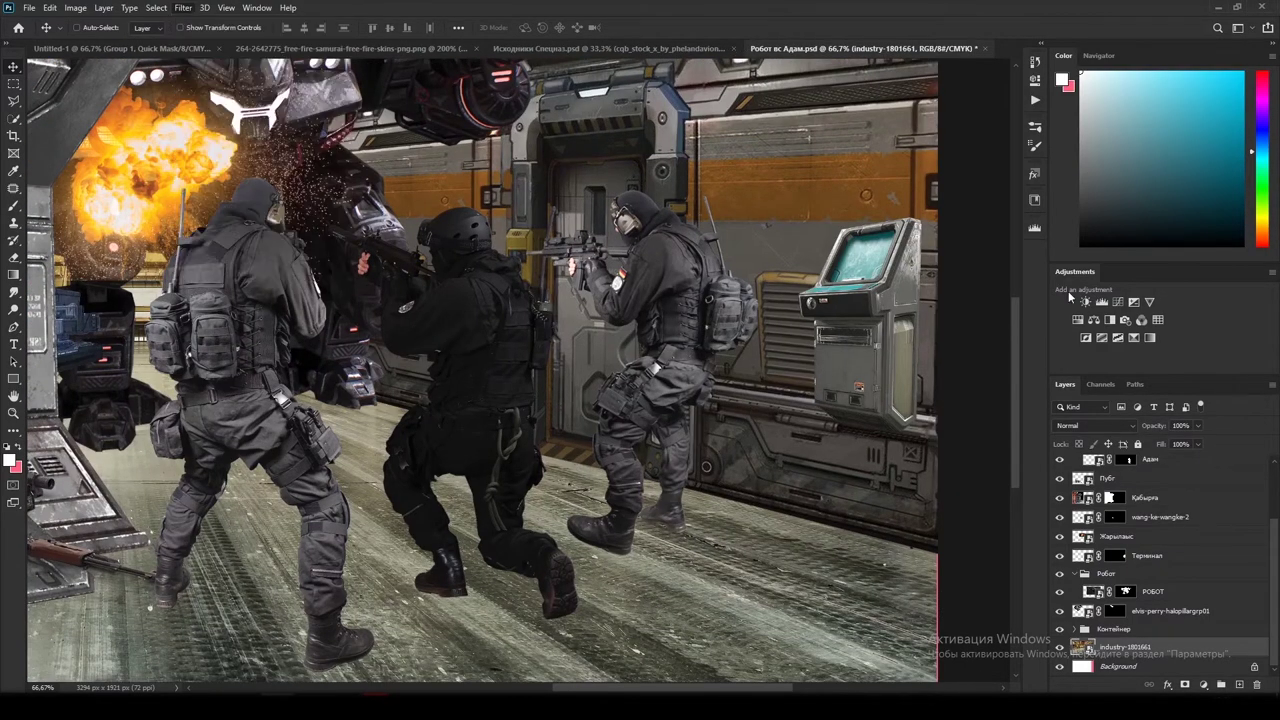
key(Return)
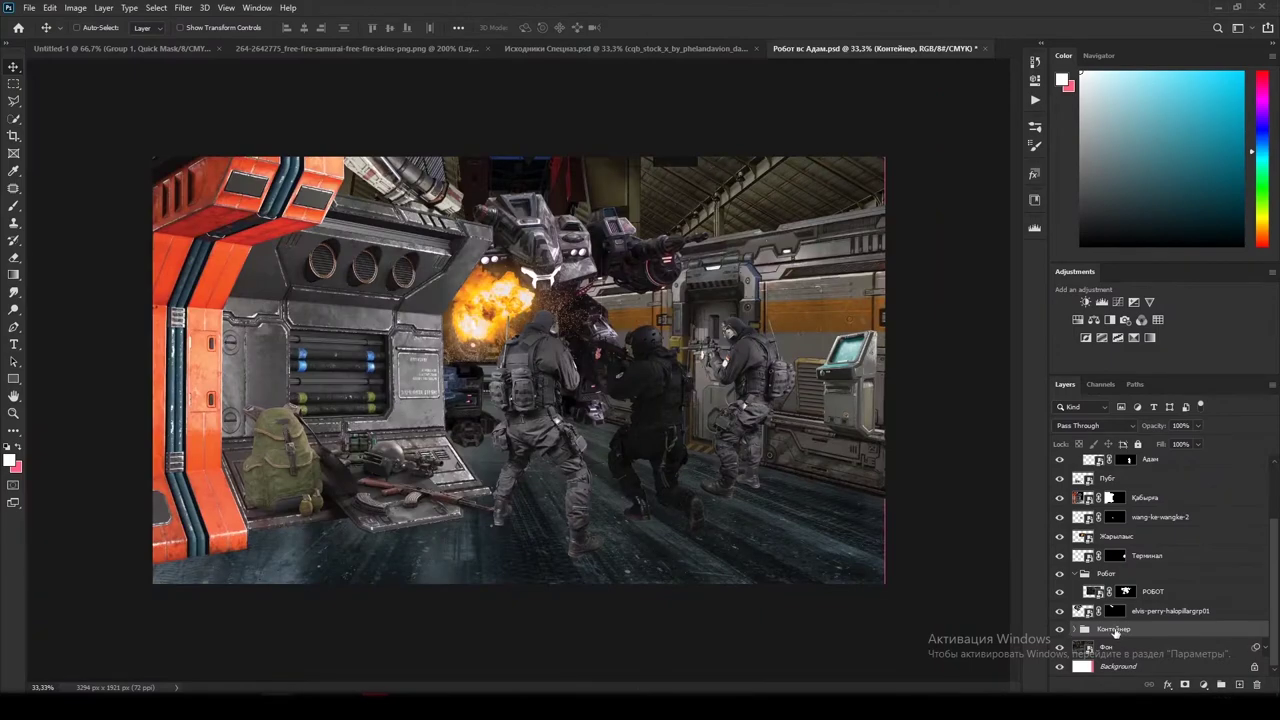
Step: Darken the container layers and the elvis-perry-halopillargrp01 pillar with the Camera Raw Filter
click(1077, 628)
click(1160, 608)
key(ctrl+shift+a)
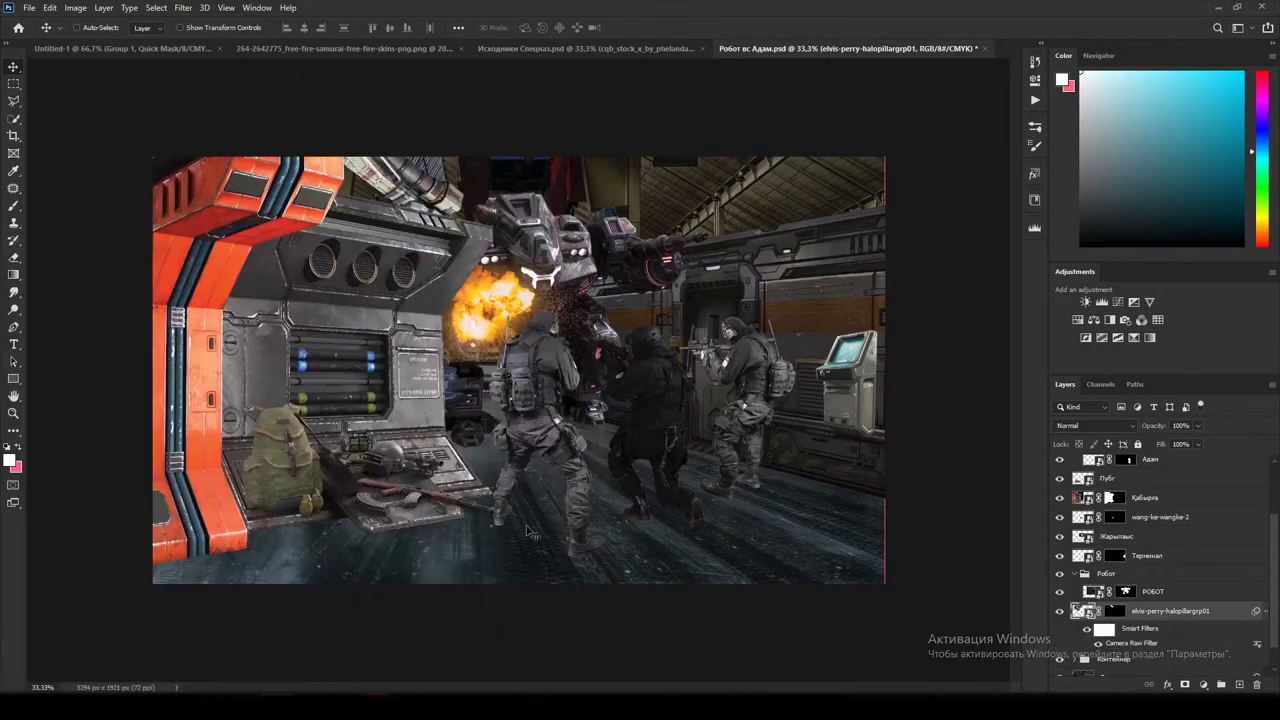
Step: Apply the Camera Raw Filter to the РОБОТ layer
click(186, 8)
click(215, 21)
click(740, 666)
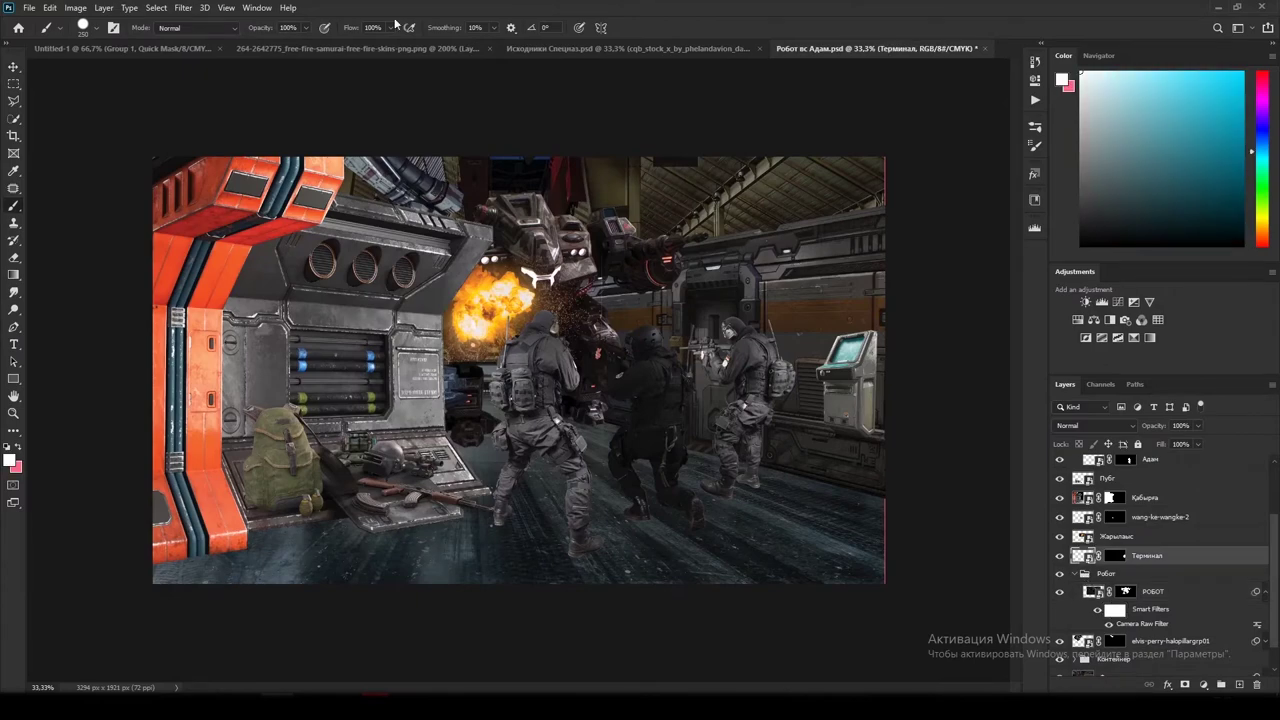
Step: Grade the Терминал layer with the Camera Raw Filter at temperature -9 and vibrance -21, and apply the filter to wang-ke-wangke-2
key(ctrl+shift+a)
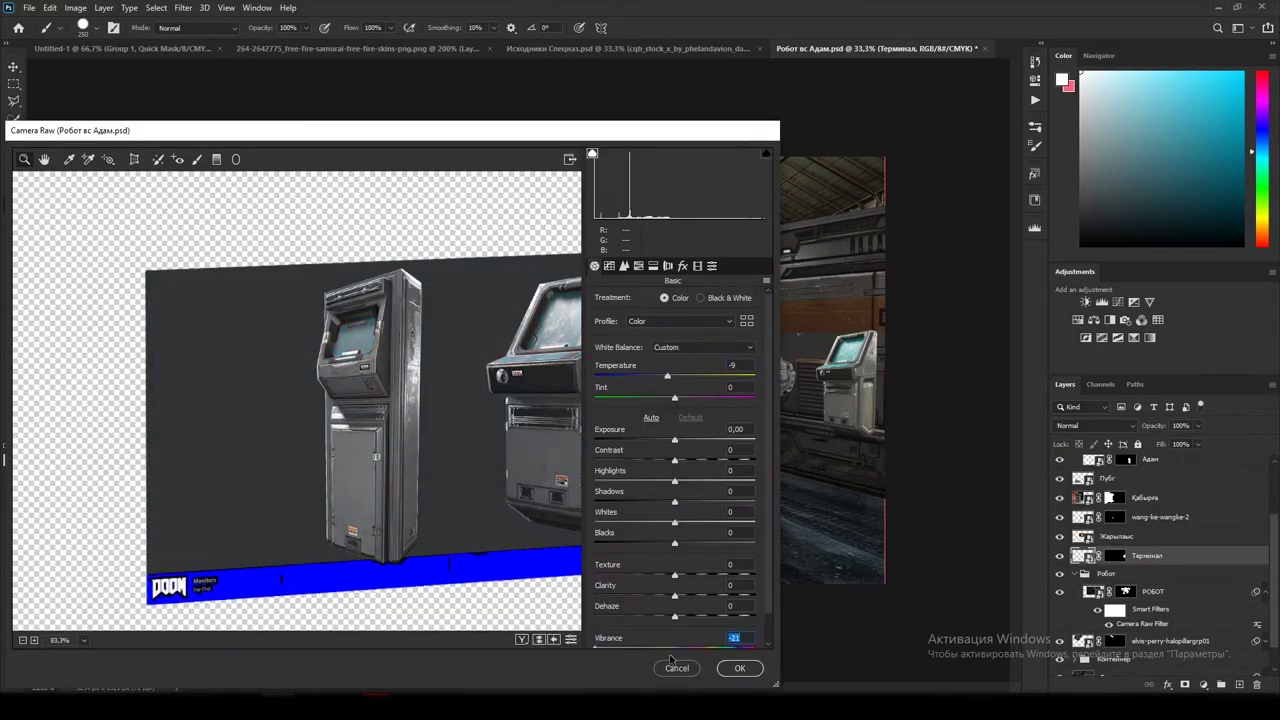
key(Return)
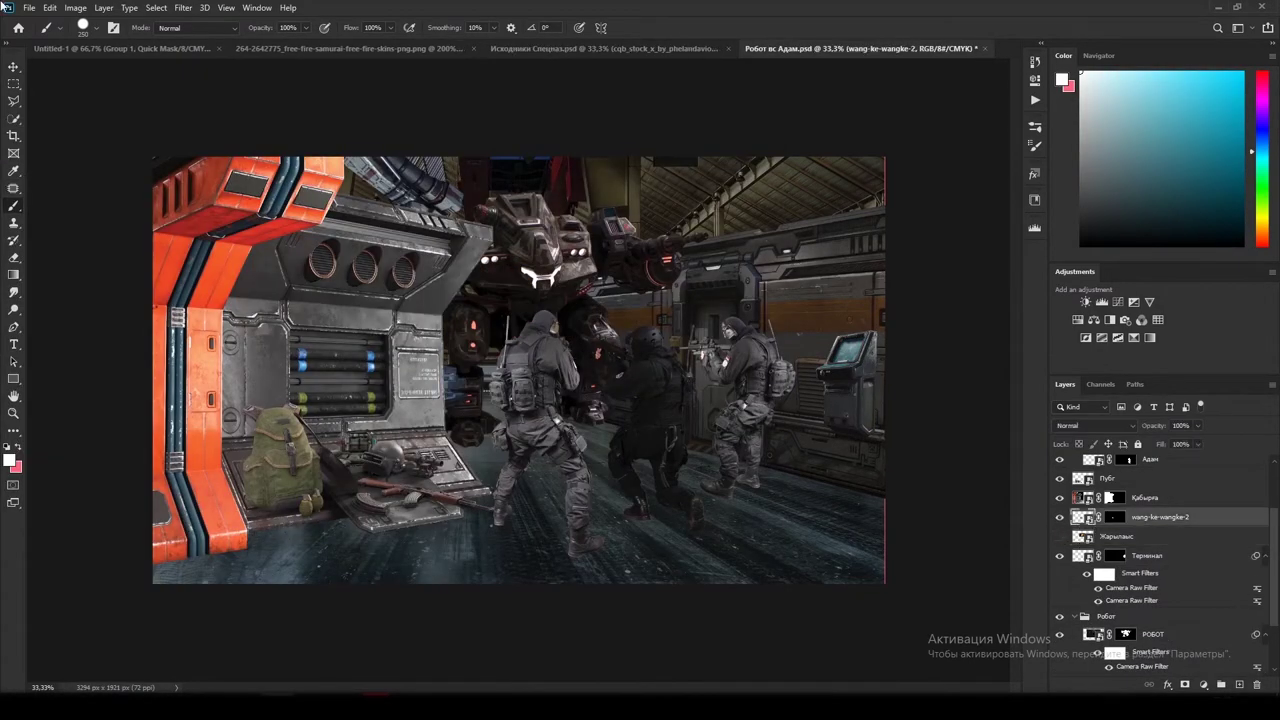
key(ctrl+shift+a)
key(Return)
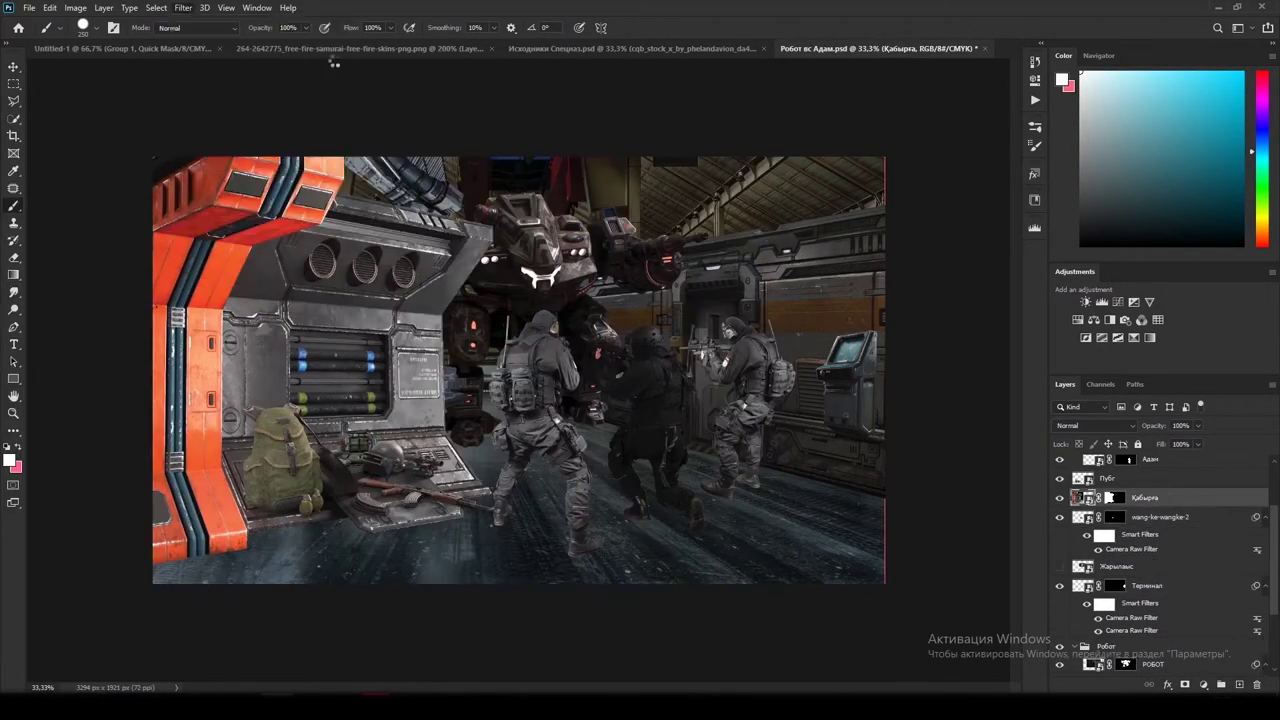
Step: Darken and desaturate the Қабырға wall layer and the Пубг equipment layer with the Camera Raw Filter
key(ctrl+shift+a)
key(Return)
key(alt+bracketright)
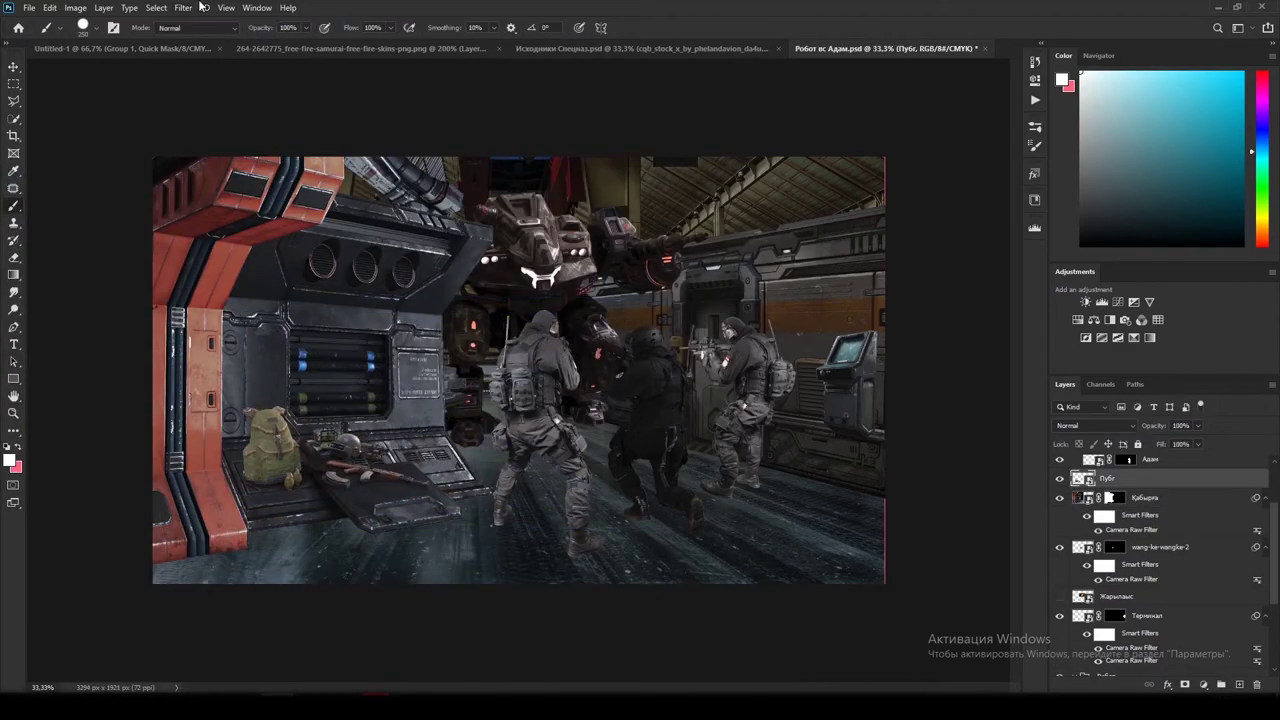
key(ctrl+shift+a)
key(Return)
Step: Darken and cool the soldier layers with the Camera Raw Filter, starting with the cqb_stock_x_by_phelandavion_da4uhem layer
scroll(1180, 540, up, 2)
click(1226, 502)
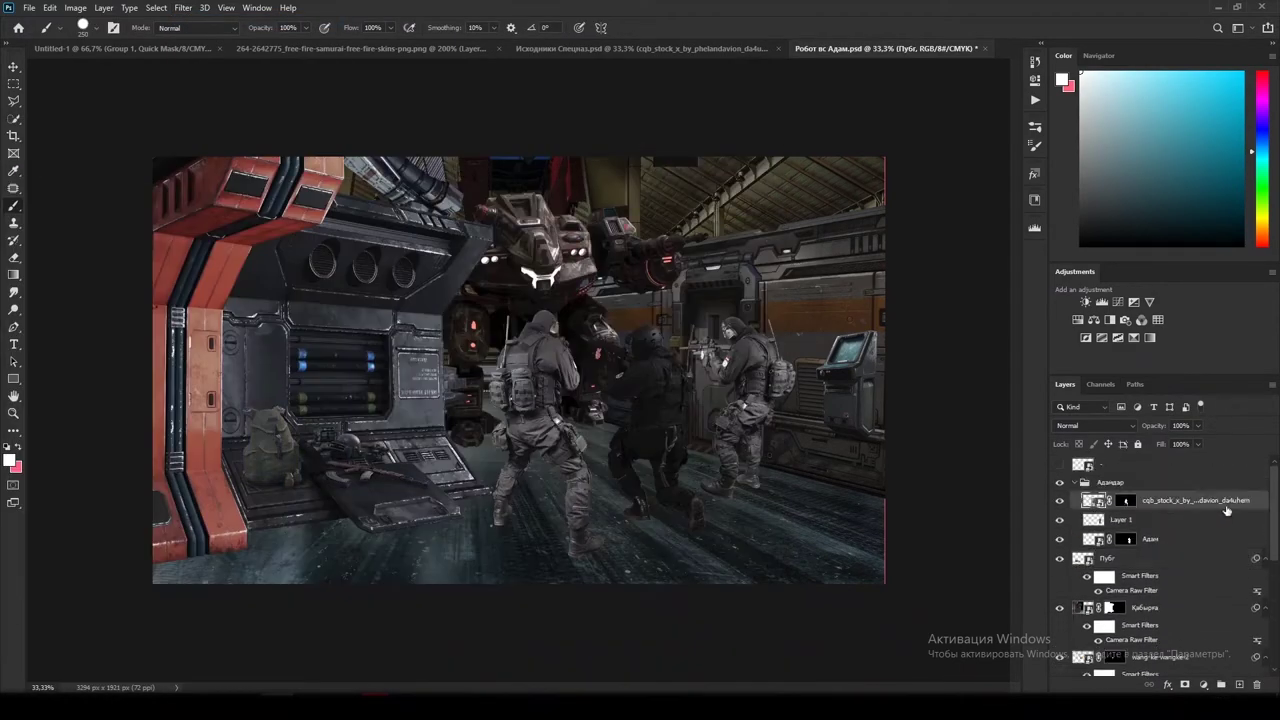
key(ctrl+shift+a)
key(Return)
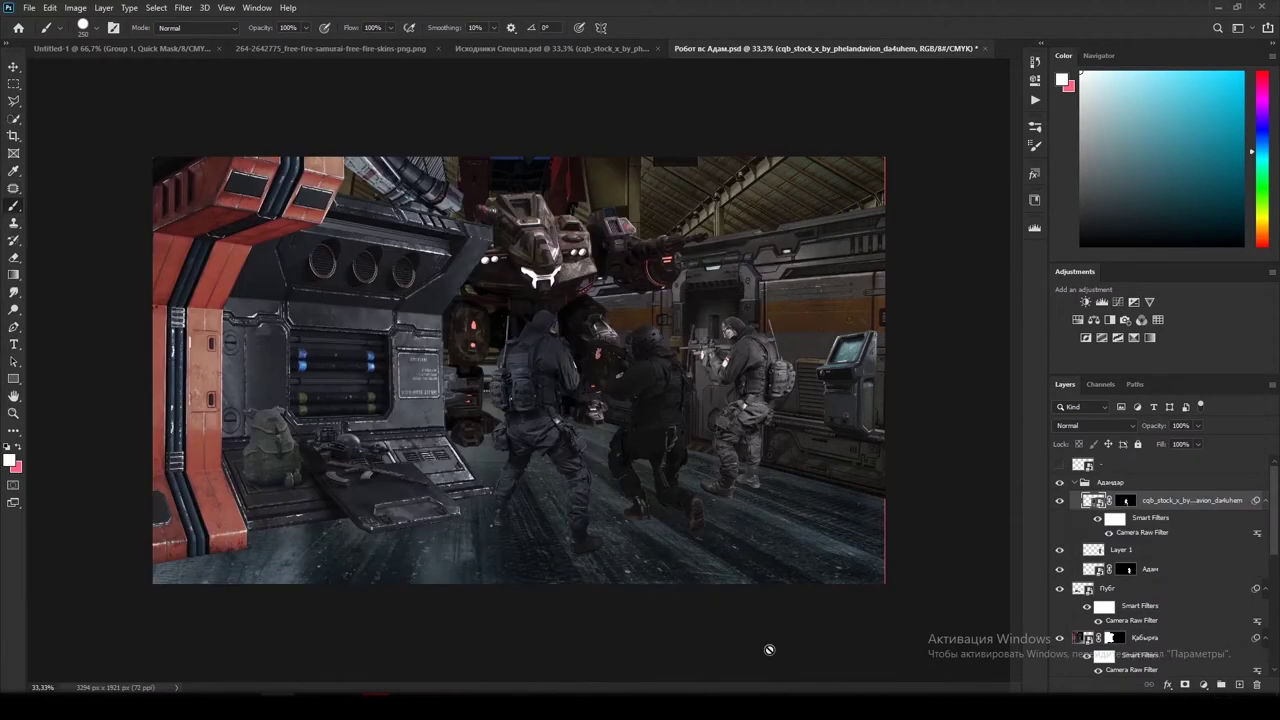
key(ctrl+shift+a)
key(Return)
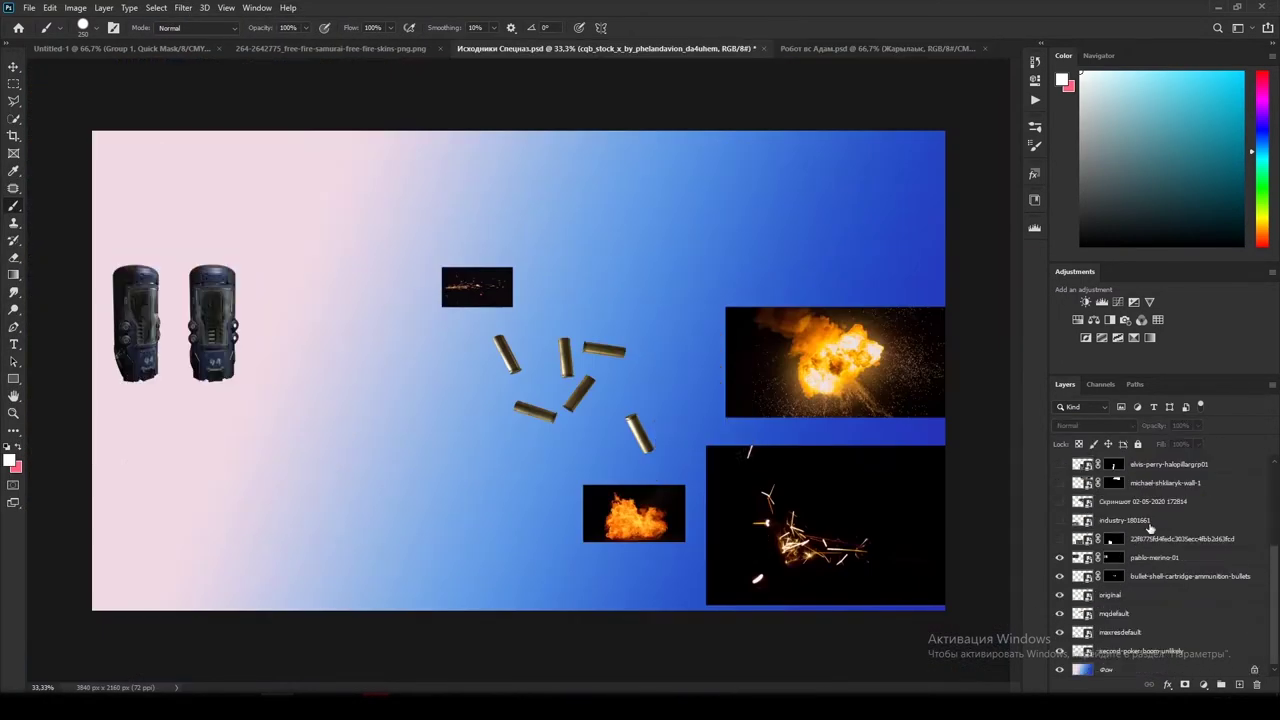
Step: Blend the second-poker-boom-unlikely explosion into the scene with Lighten mode and erase the dark edges of its source image
drag(1060, 481, 1060, 500)
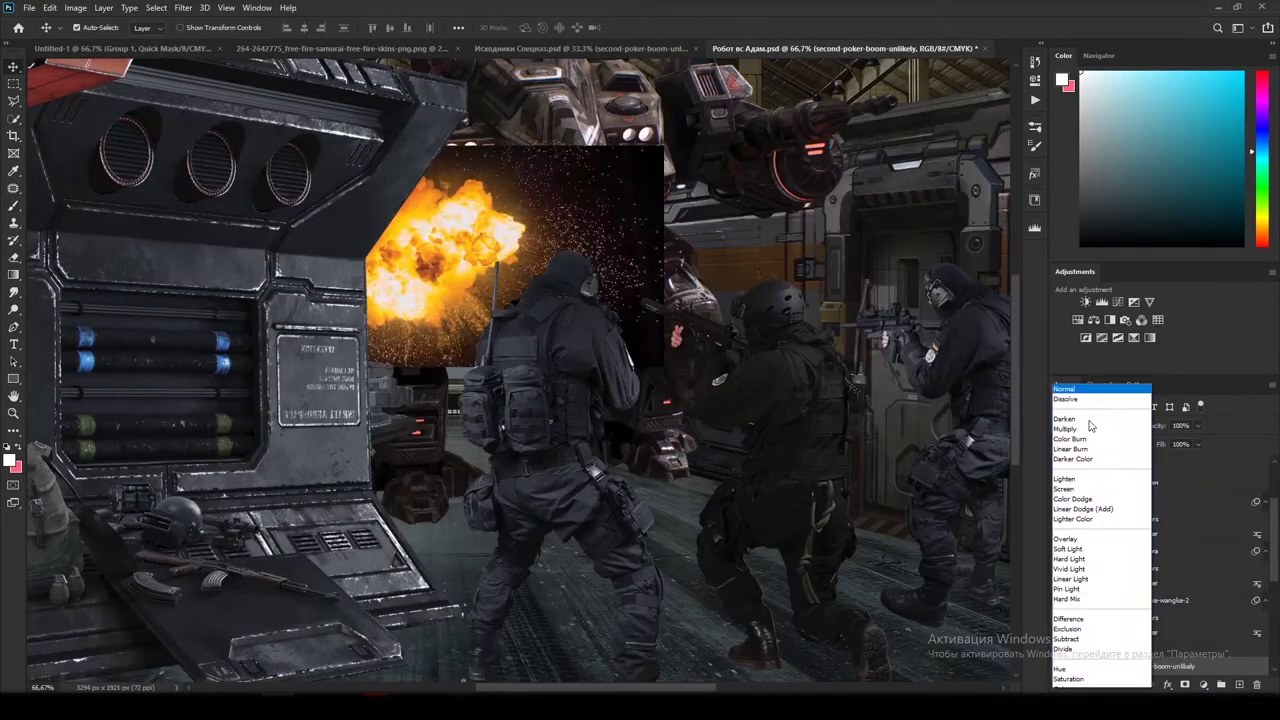
click(1090, 455)
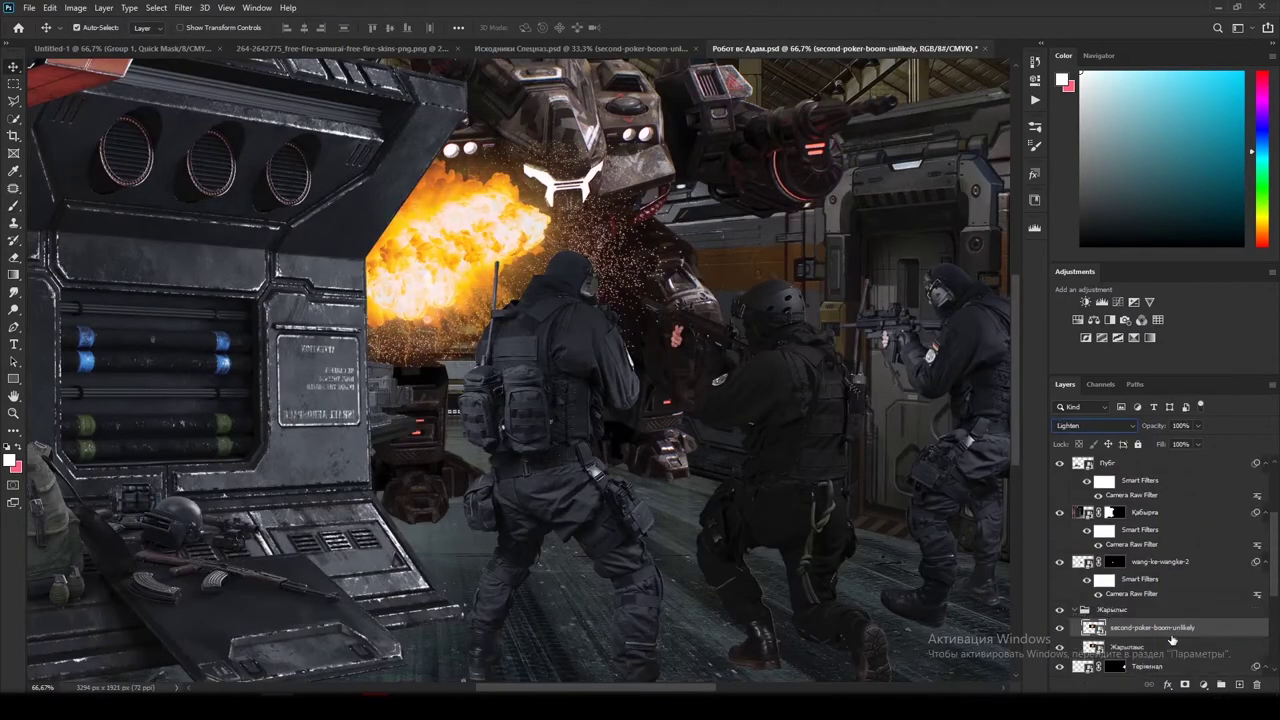
key(ctrl+t)
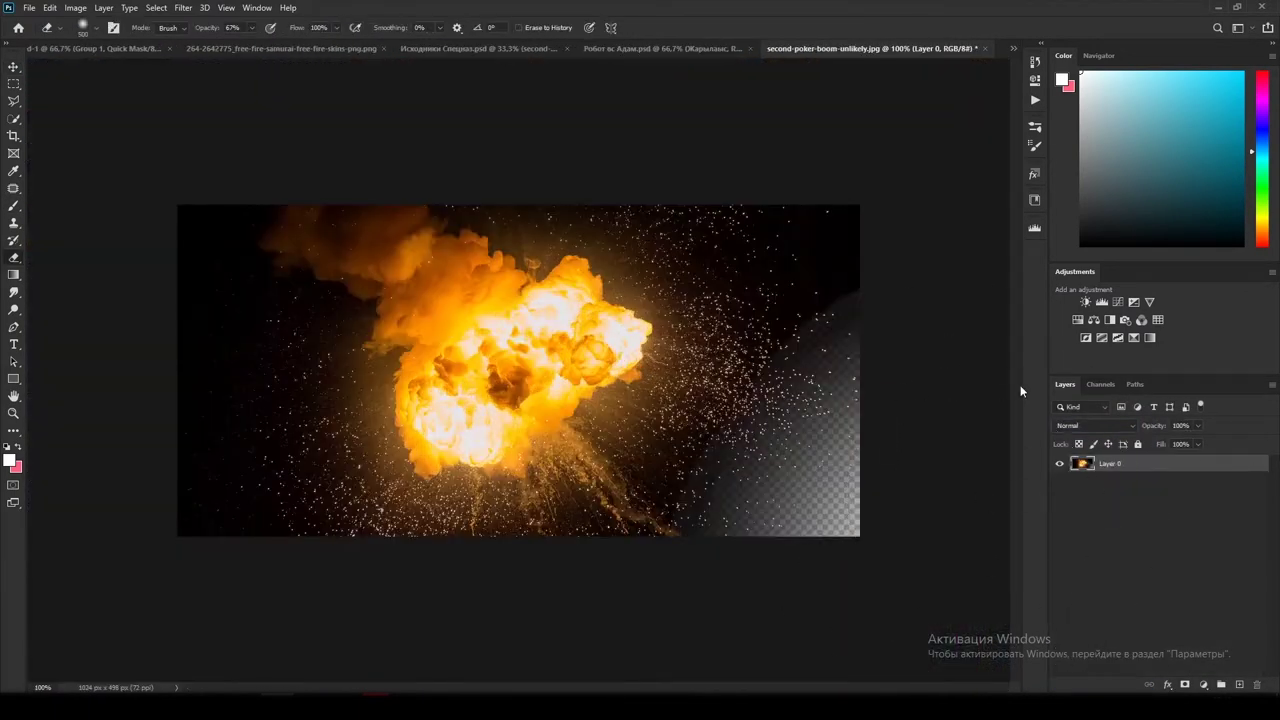
drag(700, 300, 86, 305)
key(ctrl+s)
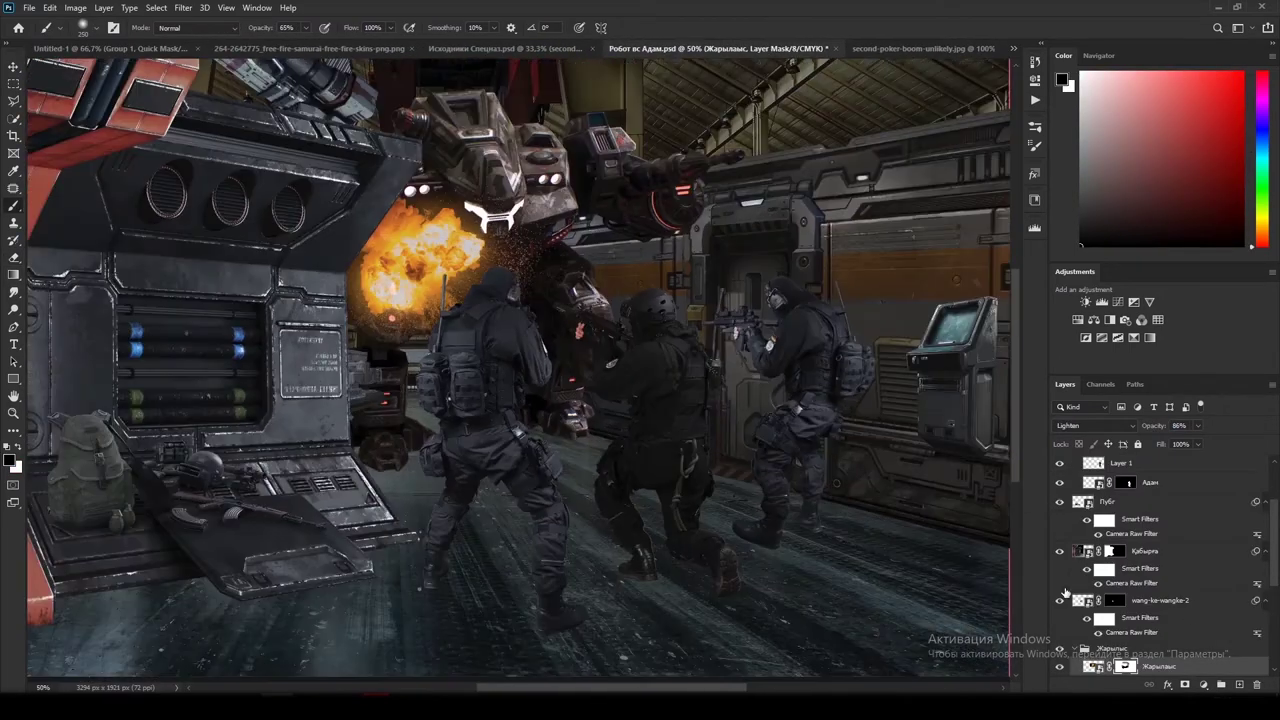
Step: Add paint layers clipped to the контейнер layer and set up a large soft brush with the default colours
scroll(1150, 600, down, 3)
click(1070, 634)
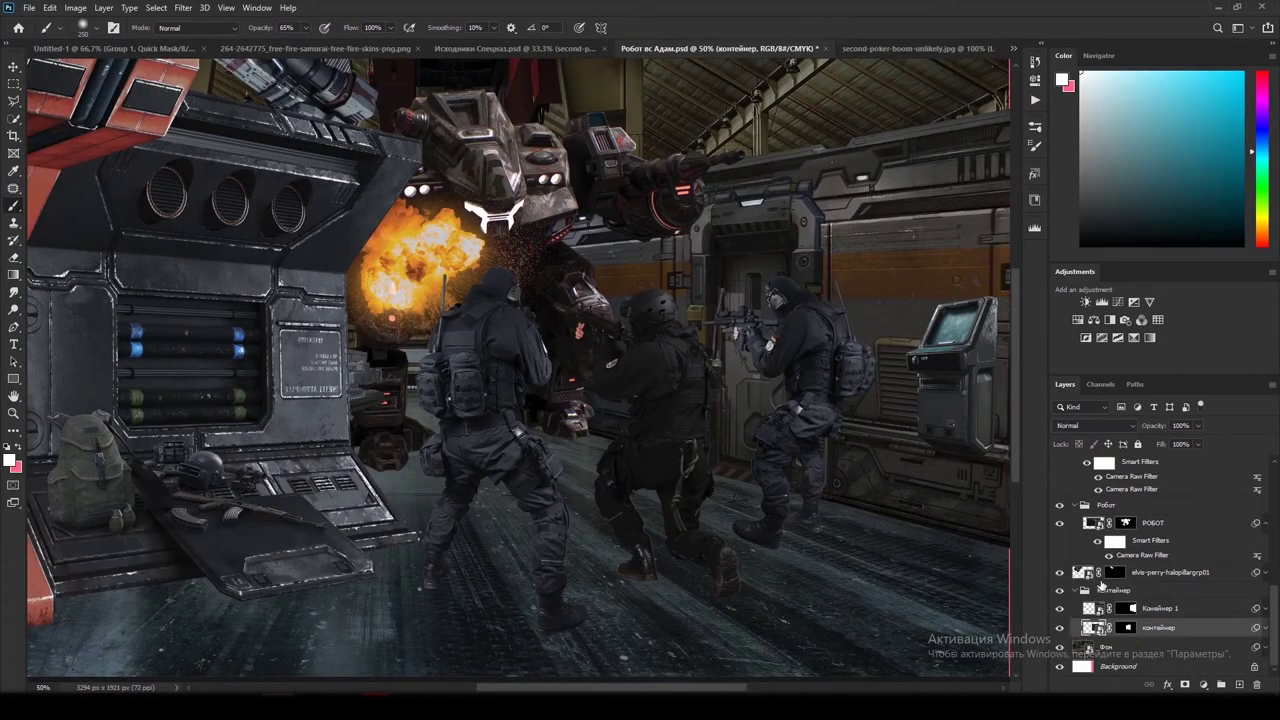
key(ctrl+shift+alt+n)
key(d)
right_click(570, 290)
key(Return)
key(4)
key(6)
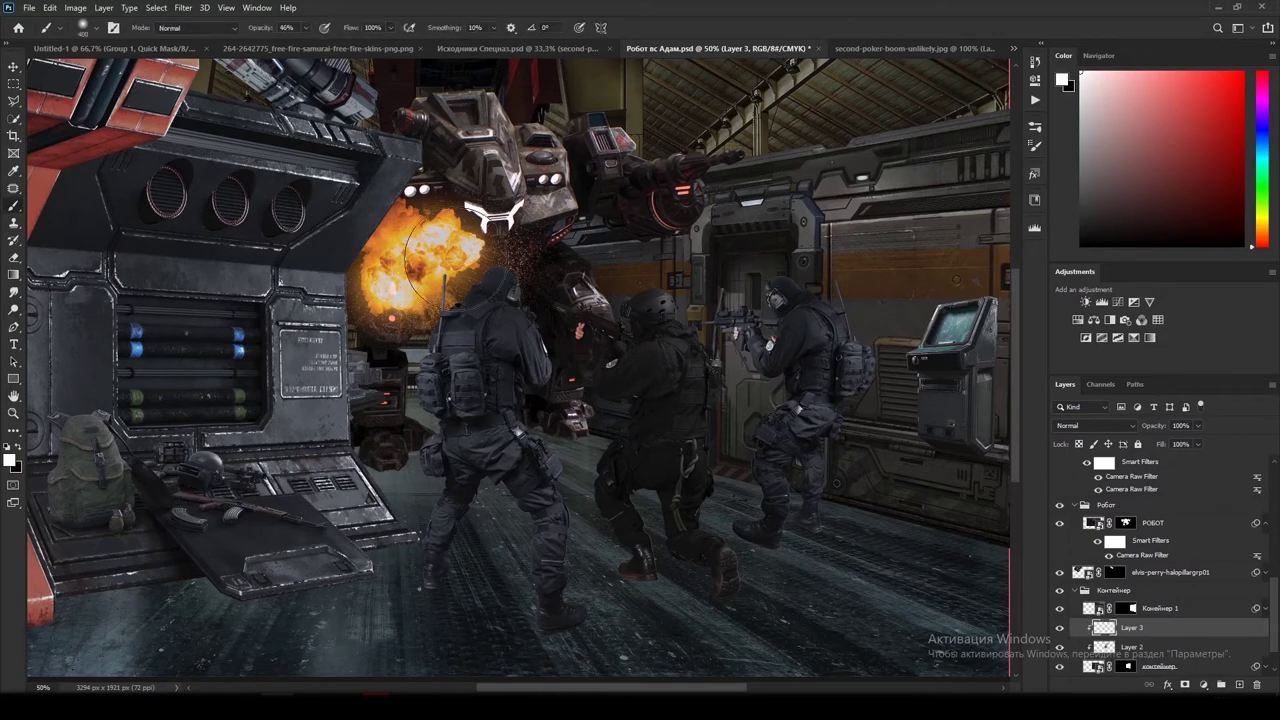
Step: Sample the explosion's orange, paint its glow over the container wall on Layer 3, and place Layer 3 below Layer 2
alt+click(445, 258)
click(1110, 426)
drag(1160, 628, 1169, 651)
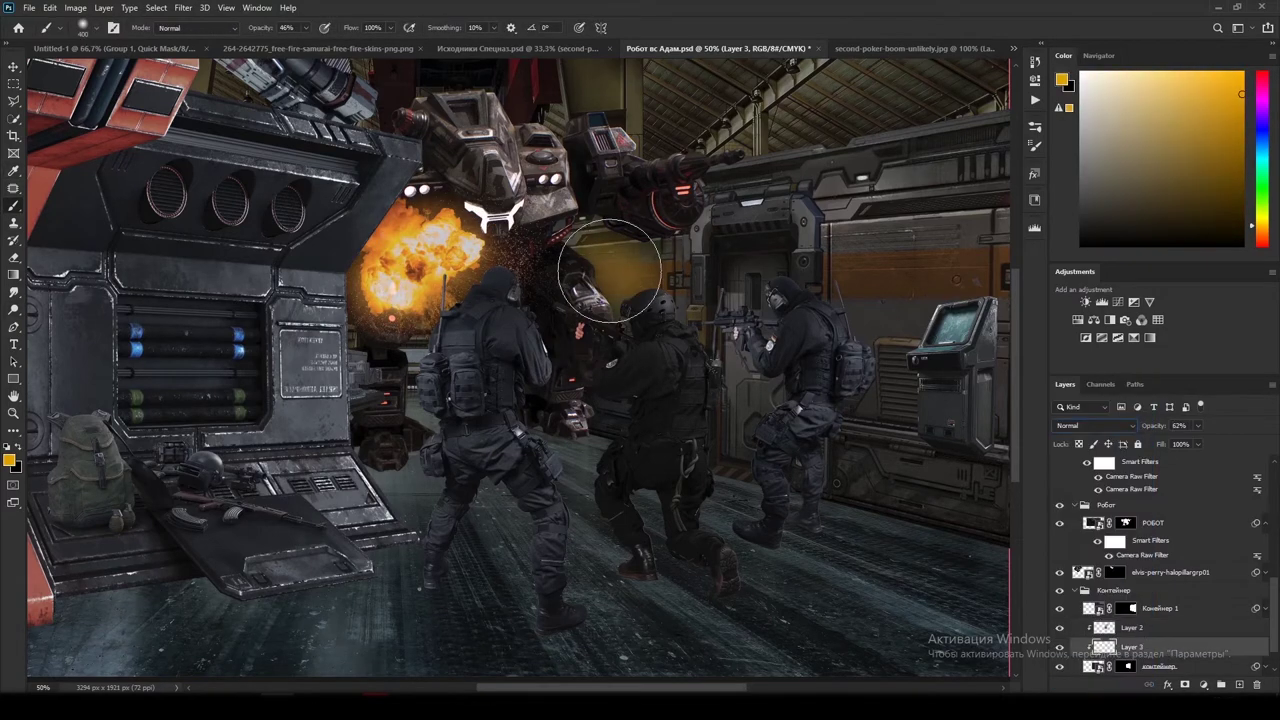
Step: Put the Конейнер 1 layer in a group named Контейнер1
text(xКонтейнер1)
key(Return)
key(ctrl+plus)
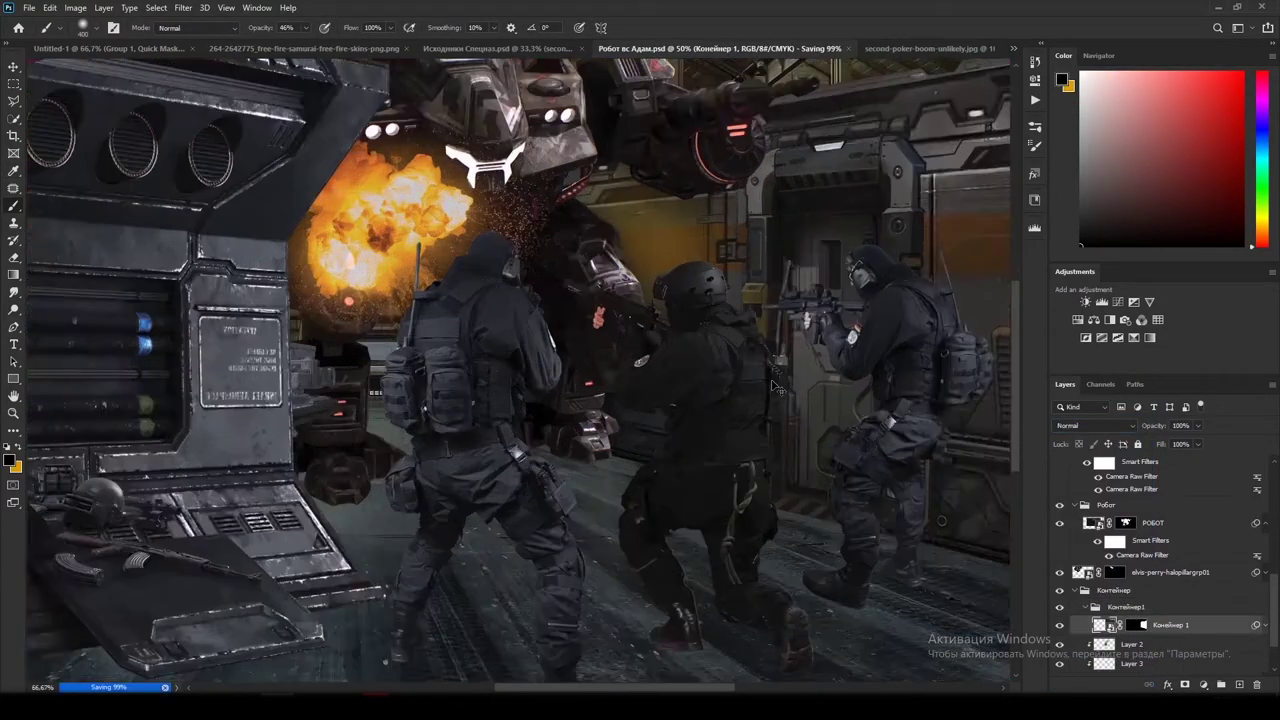
Step: Clip a colourising Hue/Saturation adjustment with hue 32 to Конейнер 1, invert its mask, and reveal the tint on the door
click(1203, 684)
click(1190, 555)
click(908, 221)
click(921, 285)
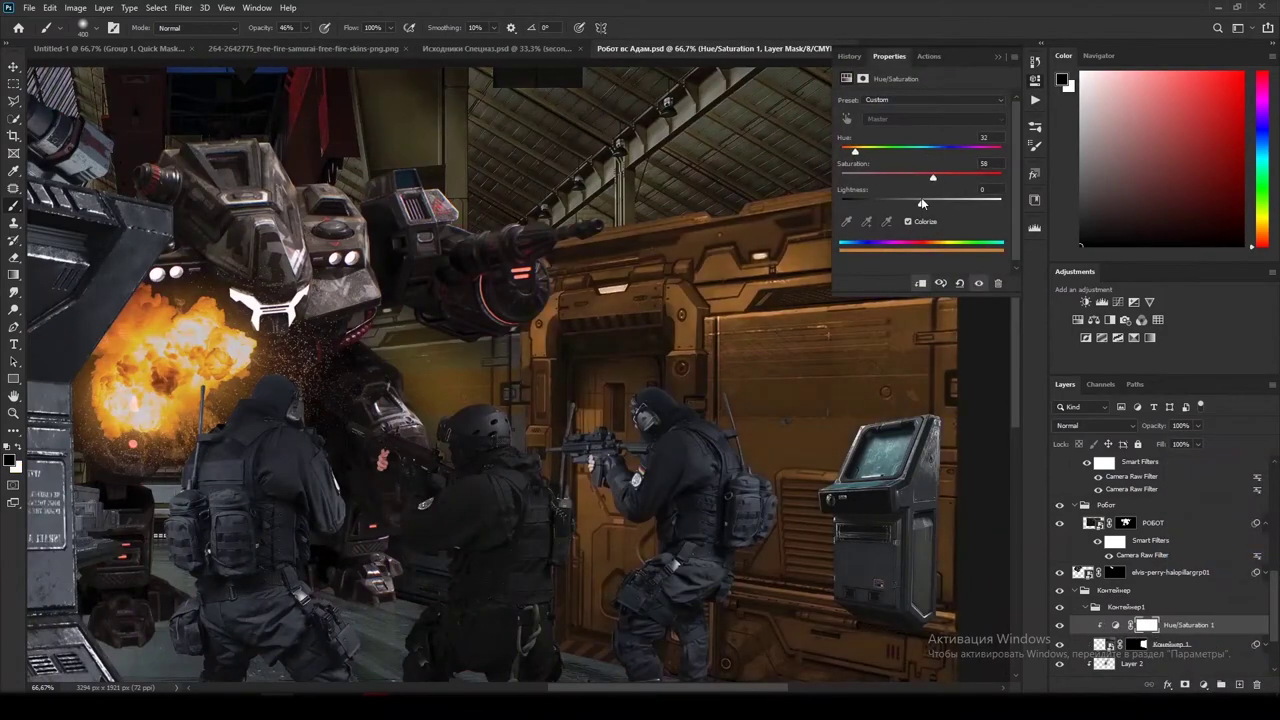
key(ctrl+i)
scroll(510, 380, up, 4)
scroll(497, 420, down, 4)
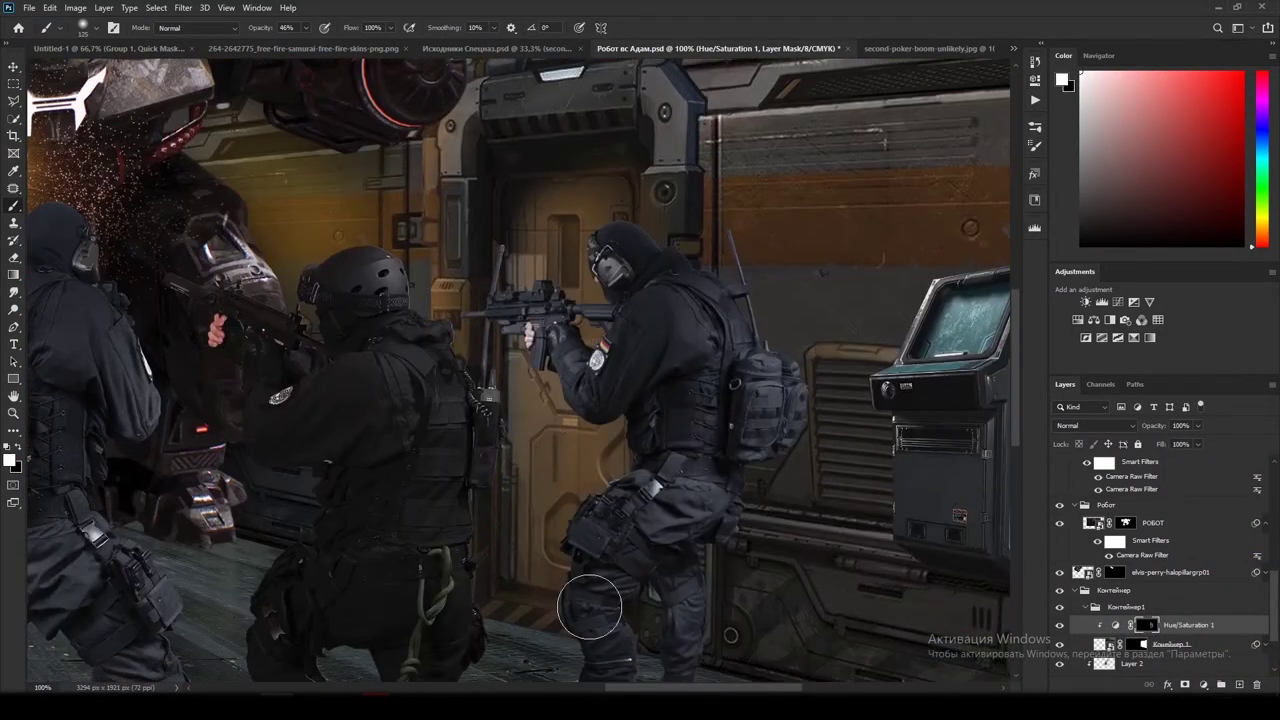
Step: Paint the sampled explosion orange on a clipped layer over the door wall, and enlarge the brush for shading on Layer 2
alt+click(563, 223)
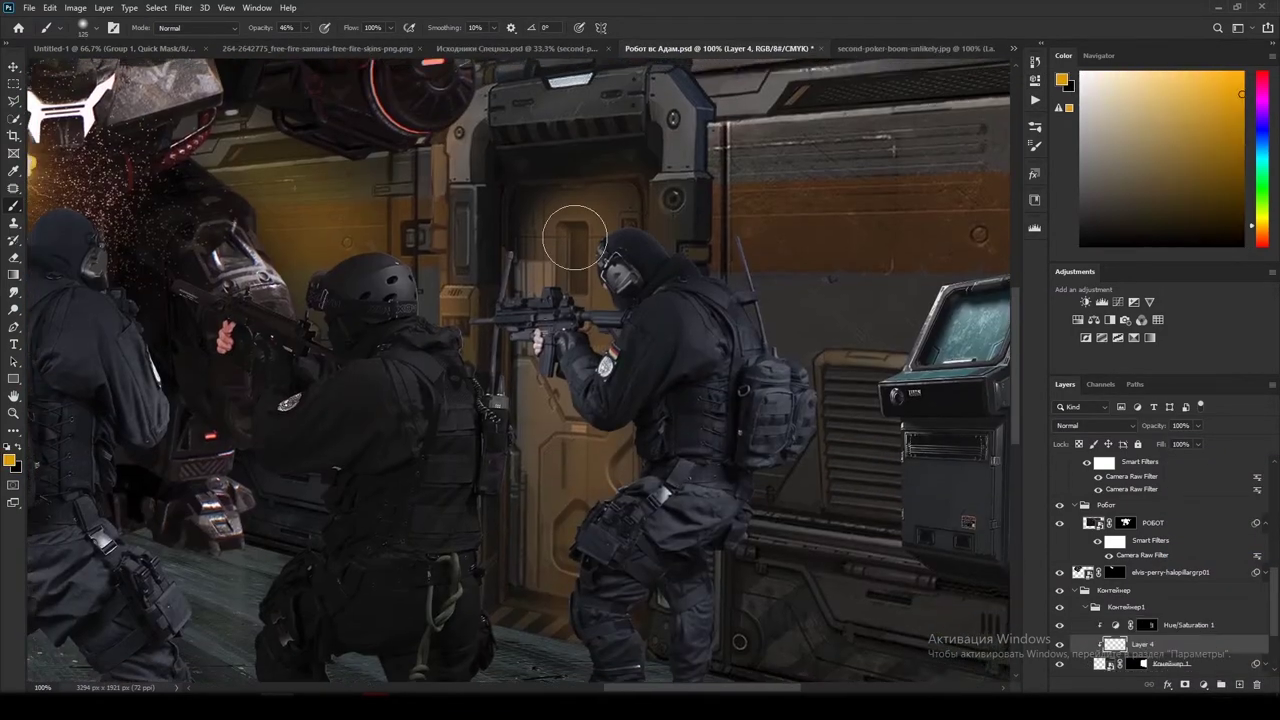
key(x)
drag(505, 301, 437, 240)
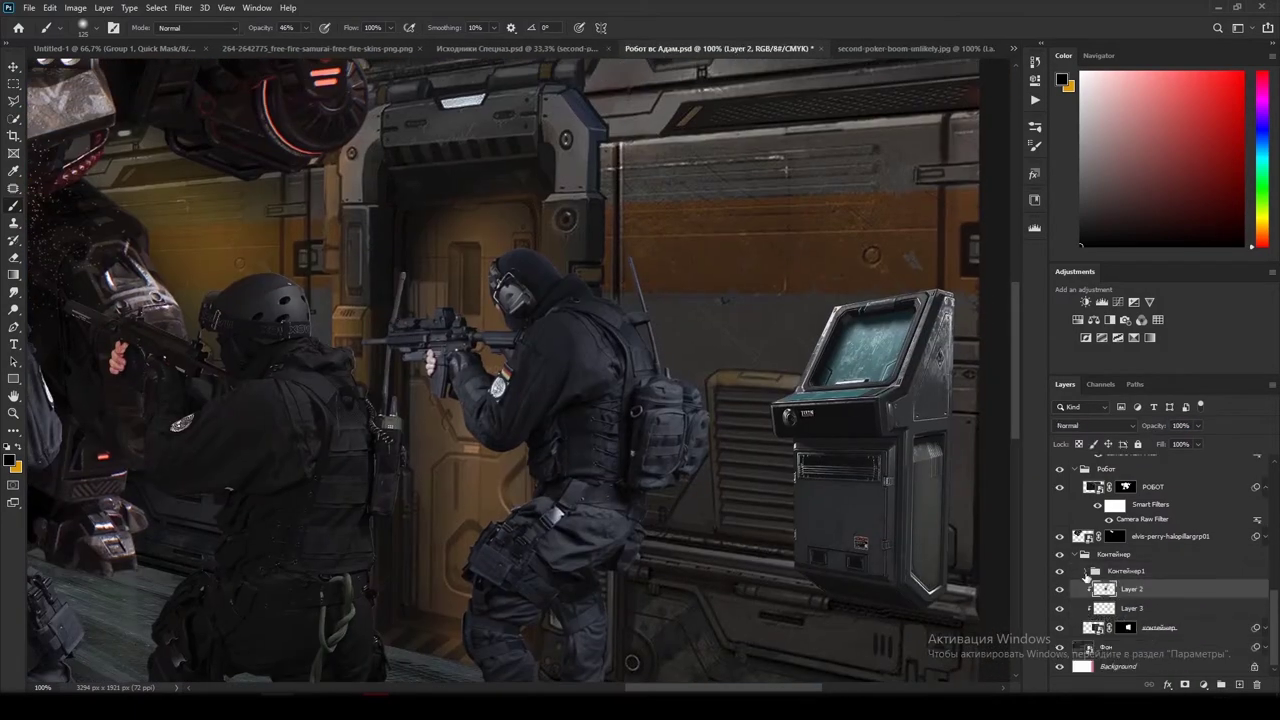
key(ctrl+minus)
key(bracketright)
key(bracketright)
key(bracketright)
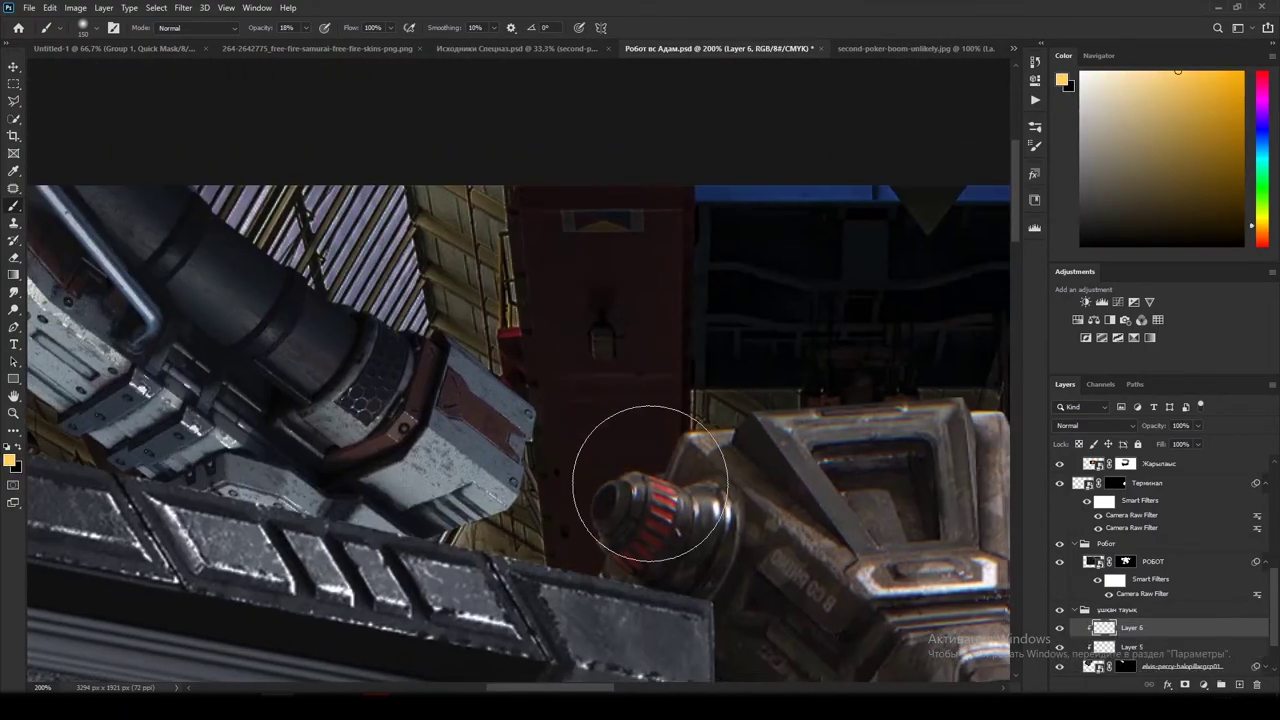
Step: Paint a warm glow on Layer 6 over the end of the elvis-perry-halopillargrp01 structure and add a Hue/Saturation adjustment above it
drag(650, 482, 850, 445)
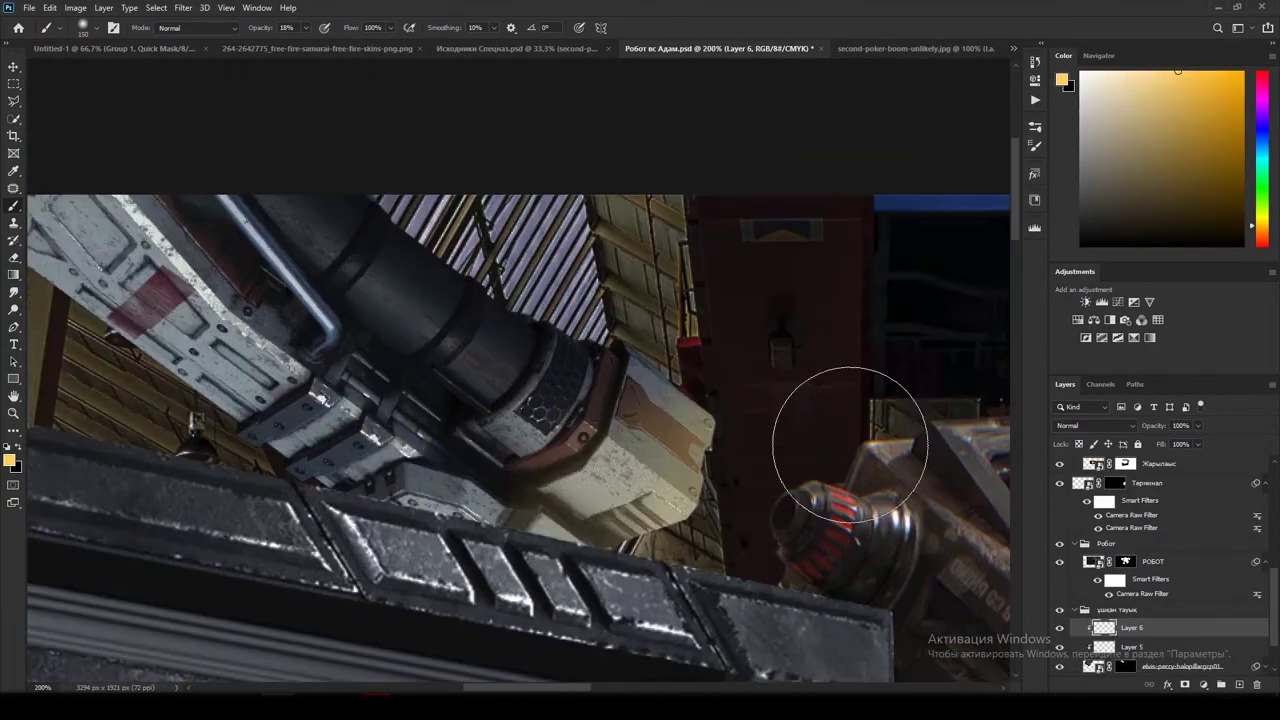
alt+click(911, 489)
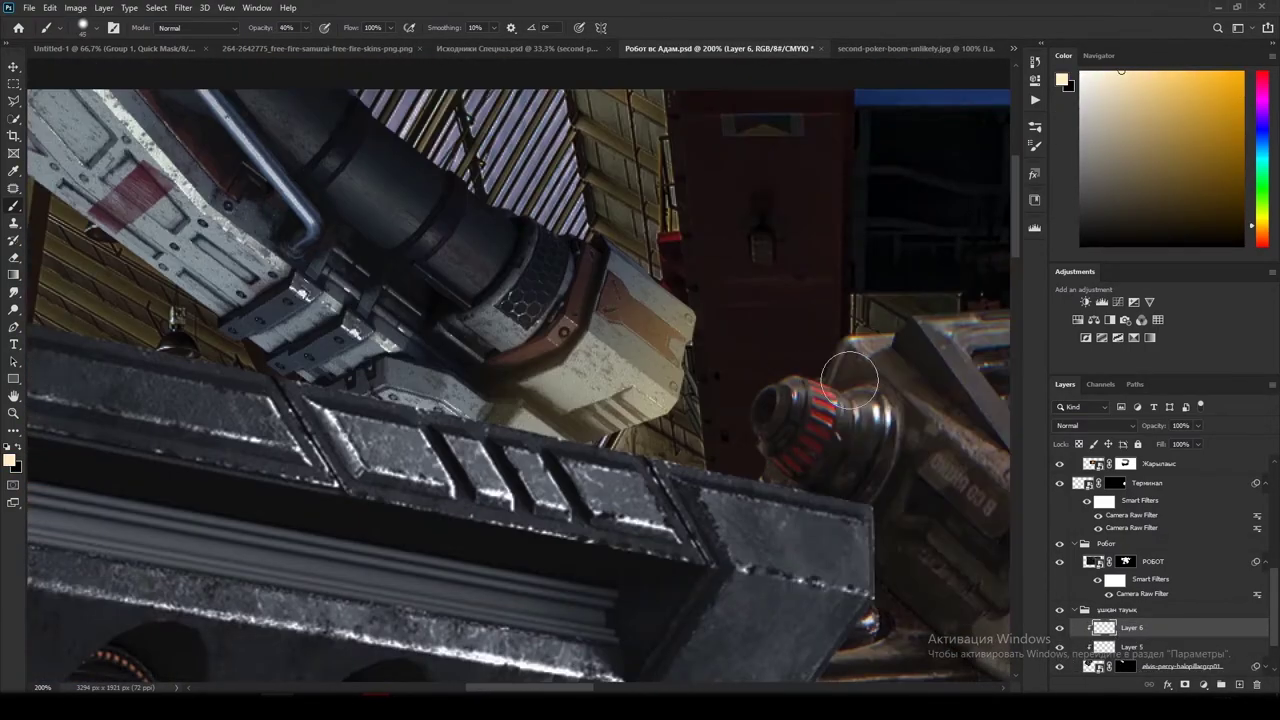
key(4)
scroll(658, 396, up, 2)
scroll(537, 535, down, 2)
scroll(578, 527, down, 2)
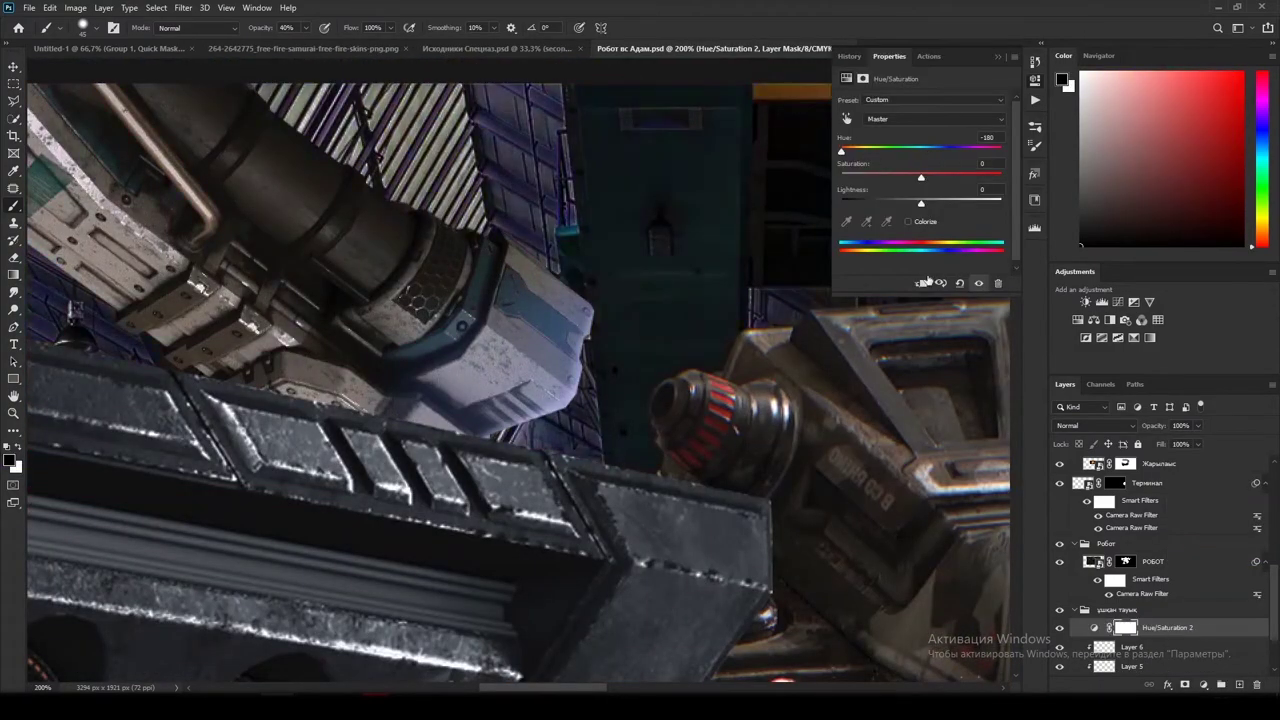
drag(866, 176, 878, 165)
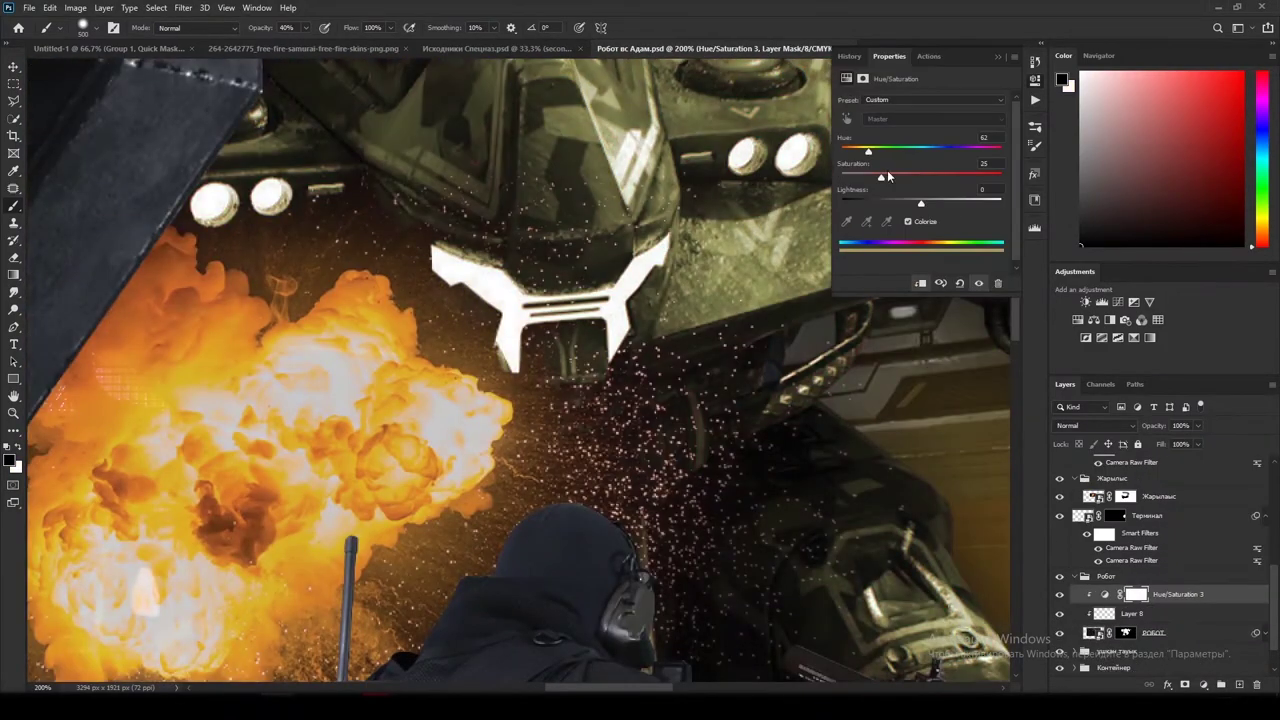
Step: Tint the robot with a clipped, colourising Hue/Saturation adjustment and paint an orange glow around the explosion on Layer 9
drag(920, 205, 931, 207)
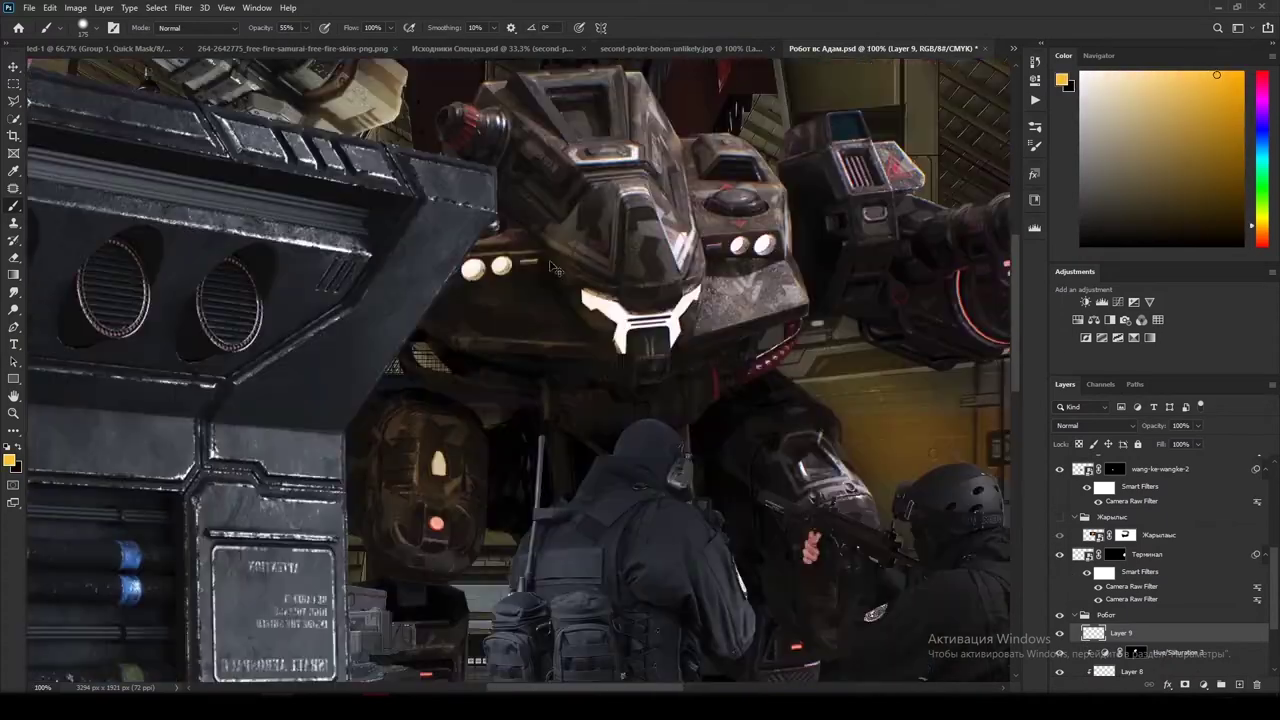
right_click(468, 230)
click(1060, 517)
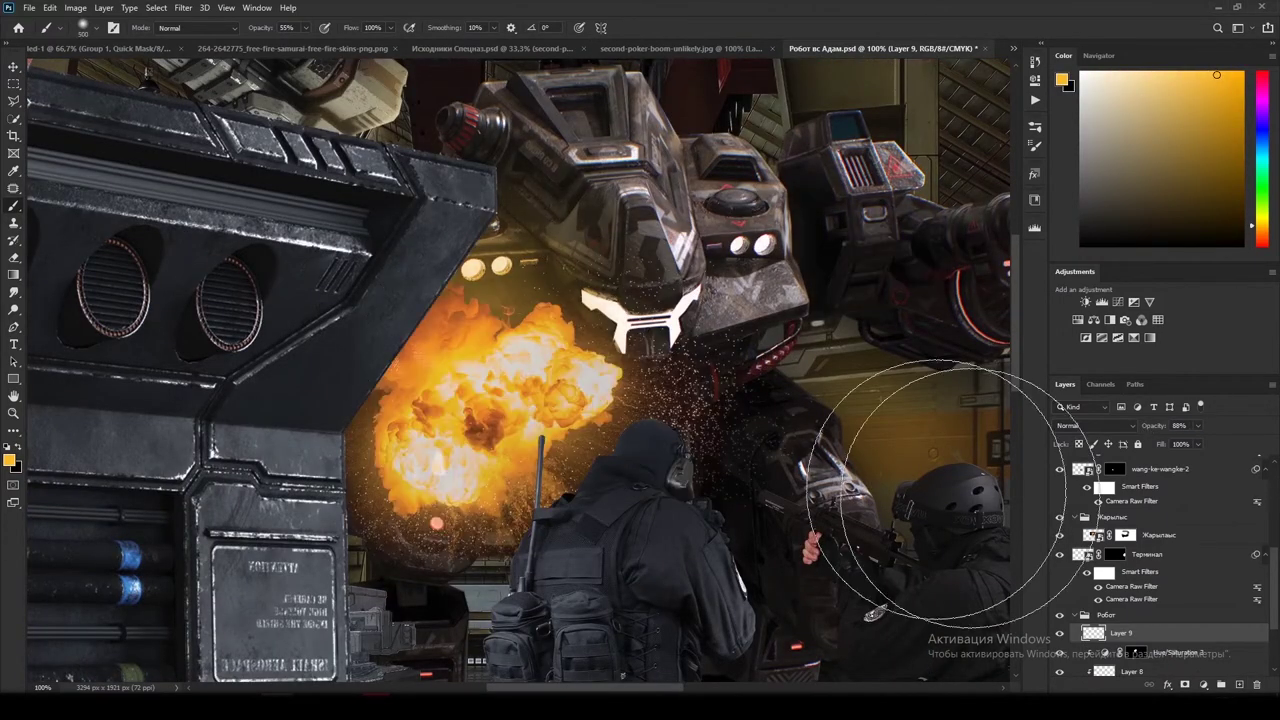
Step: Convert the РОБОТ layer to a plain layer and remove the two lamps above the explosion with the Patch tool
click(1160, 535)
key(v)
scroll(1172, 571, down, 1)
click(505, 284)
scroll(505, 284, up, 2)
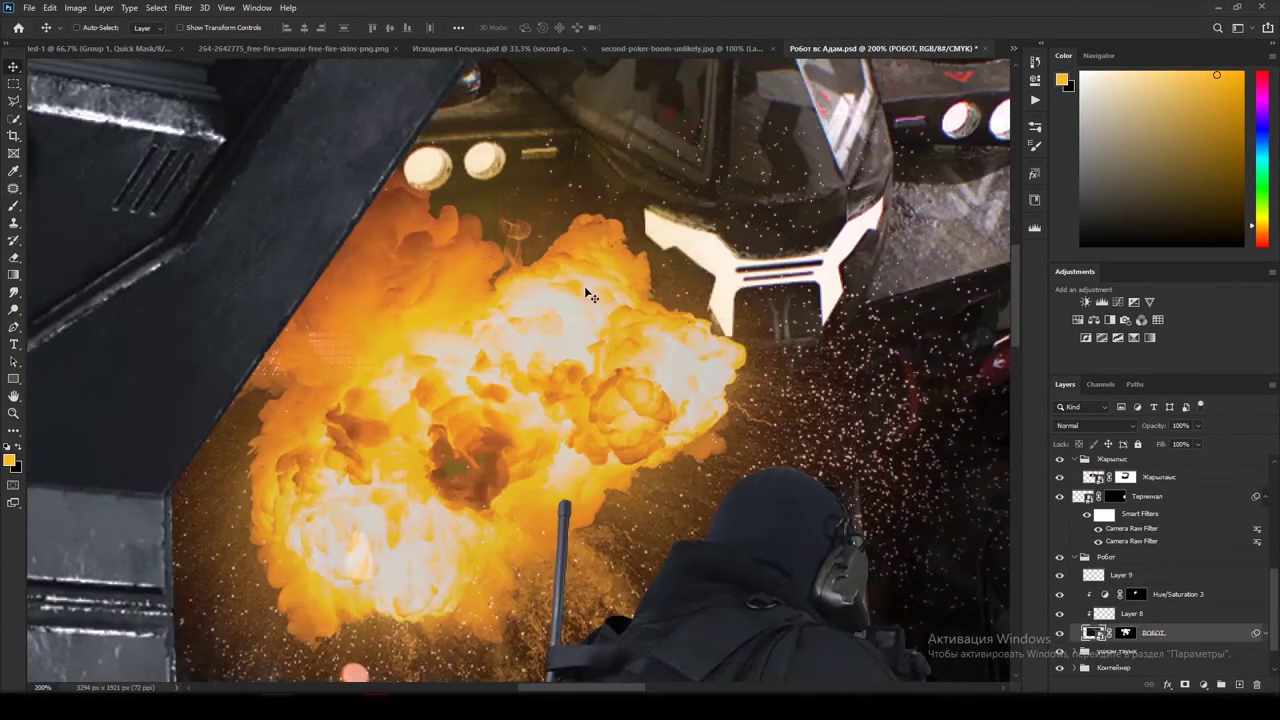
key(j)
key(Return)
drag(450, 230, 590, 190)
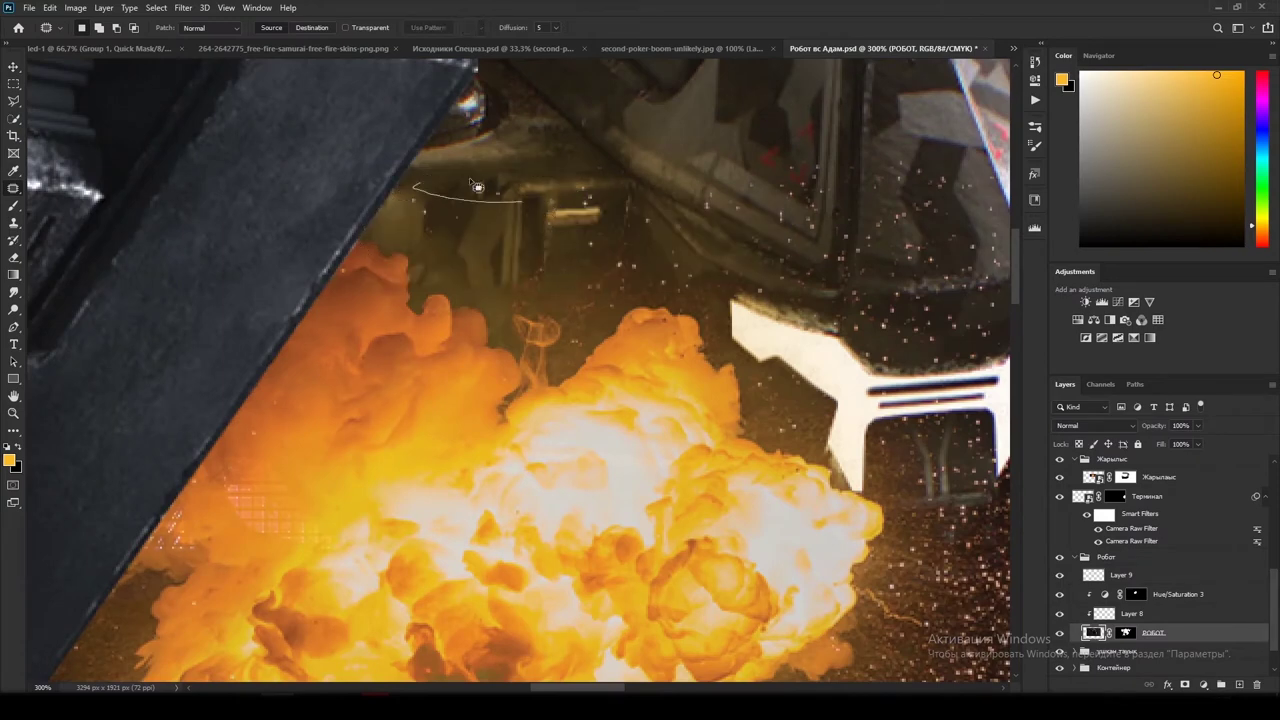
key(ctrl+d)
Step: Paint a yellow highlight line along the robot's hull edge above the explosion on a clipped layer and transform it
key(alt+bracketright)
scroll(643, 260, up, 1)
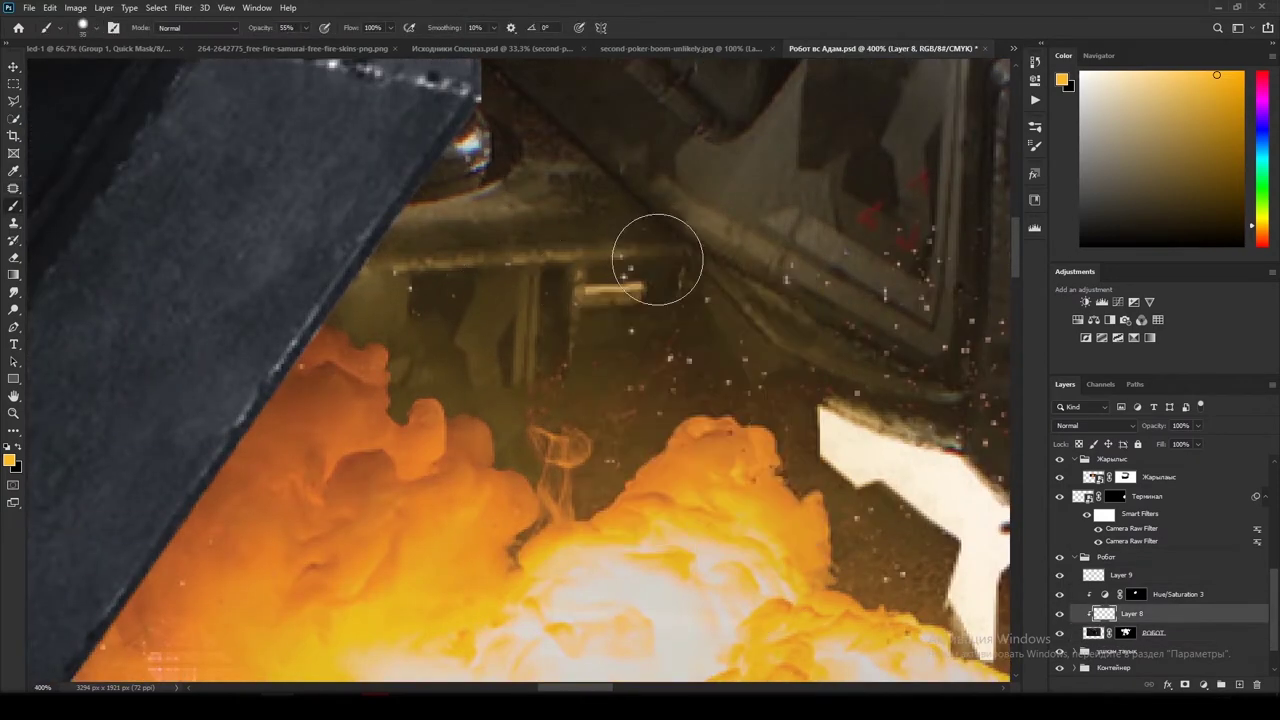
key(ctrl+j)
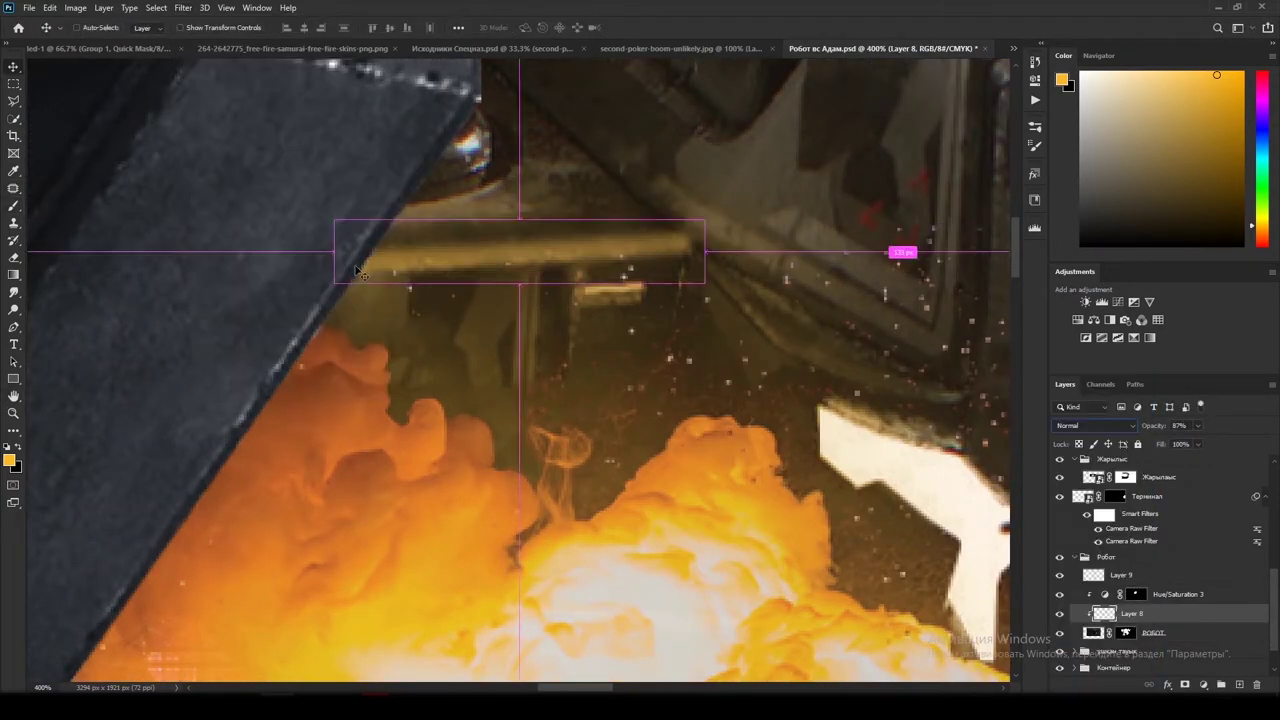
key(ctrl+t)
key(Return)
scroll(530, 300, right, 3)
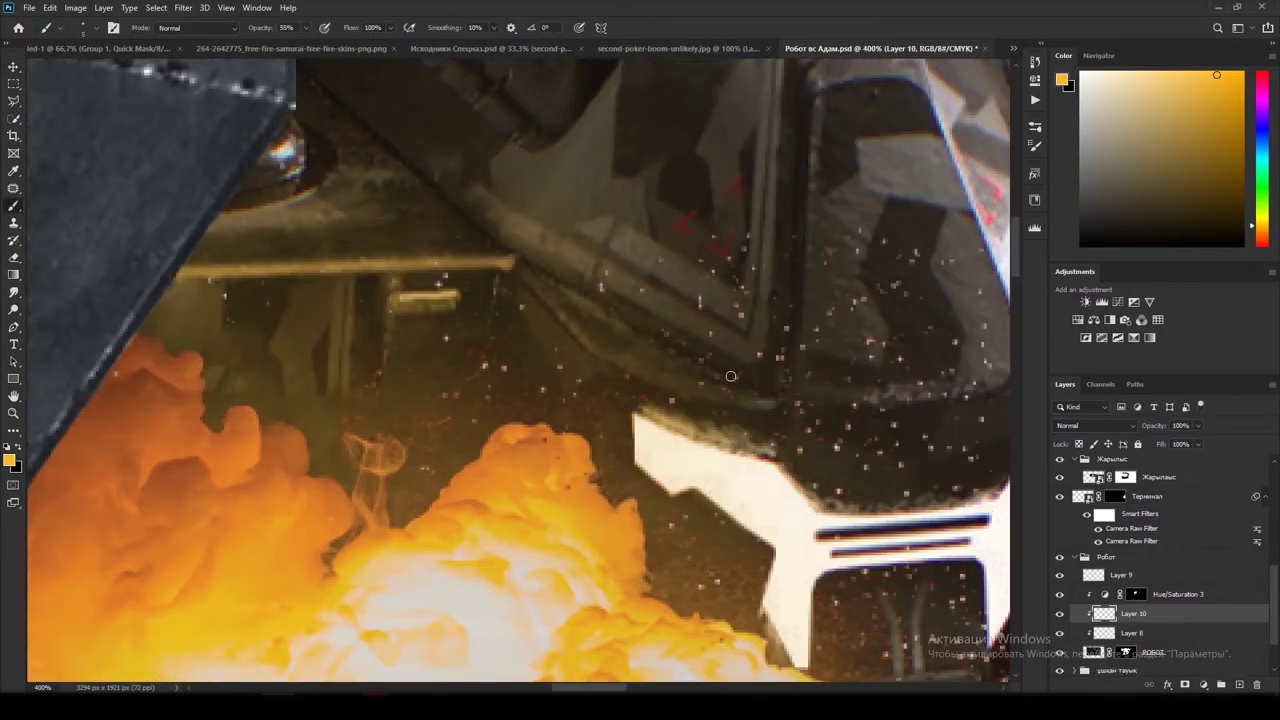
Step: Apply a filter to the edge highlights on Layer 10 and set the layer's opacity to 80%
key(ctrl+0)
click(183, 7)
click(230, 157)
key(Return)
scroll(711, 258, up, 5)
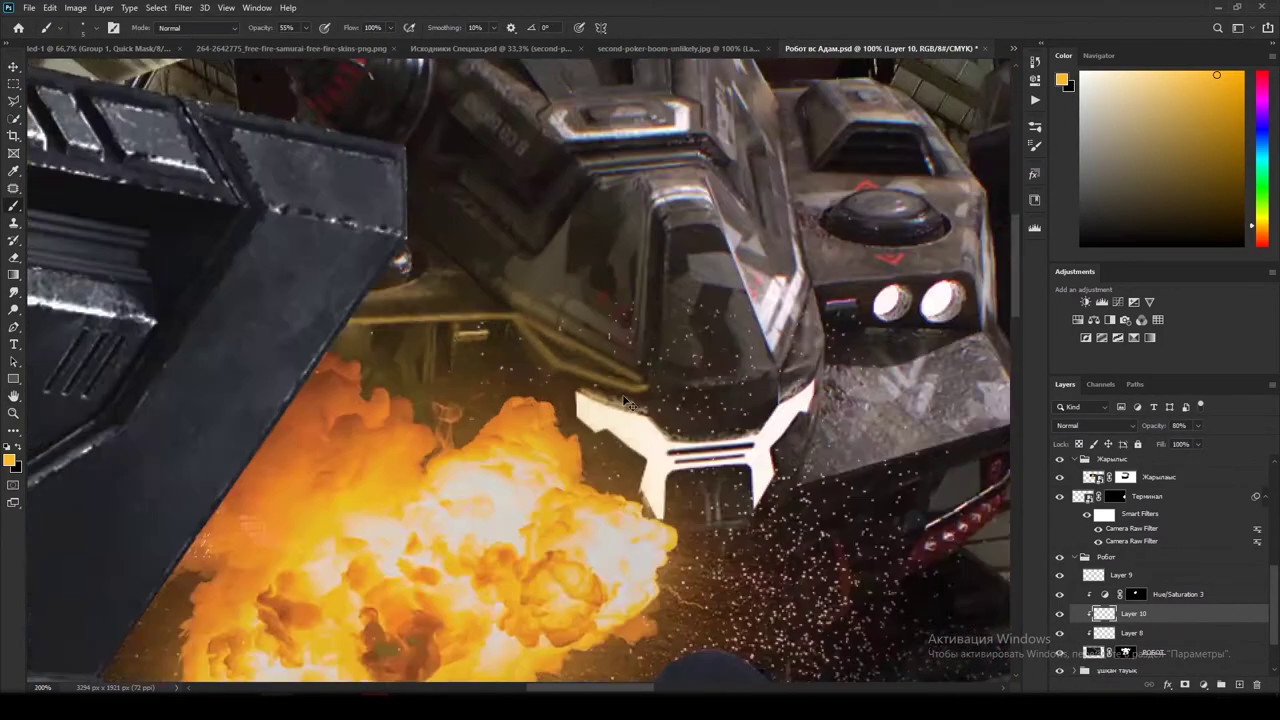
Step: Trim the Layer 10 highlights with the Eraser, and tint the terminal with a clipped, colourising Hue/Saturation adjustment at hue 42, saturation 25
key(e)
scroll(711, 258, down, 4)
click(1095, 425)
click(1080, 471)
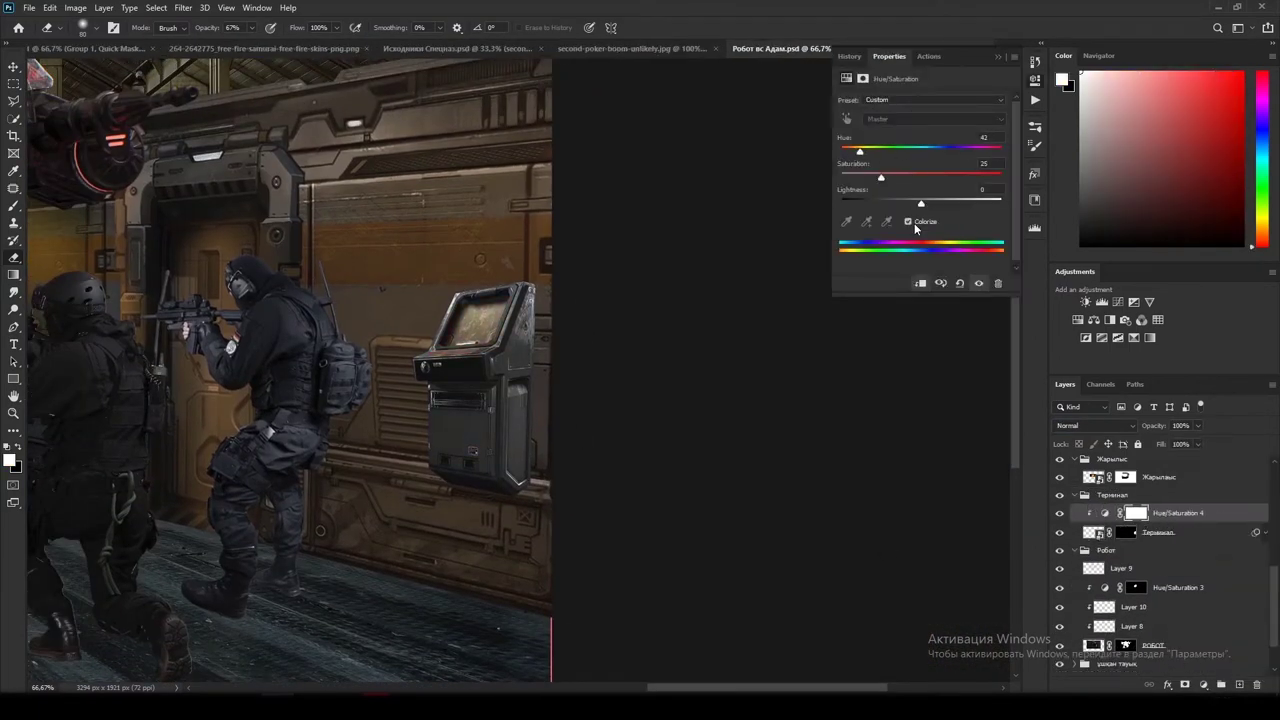
Step: Duplicate the terminal's Hue/Saturation adjustment with saturation 70 and lightness +25, and invert the copy's mask to black
key(ctrl+j)
key(ctrl+i)
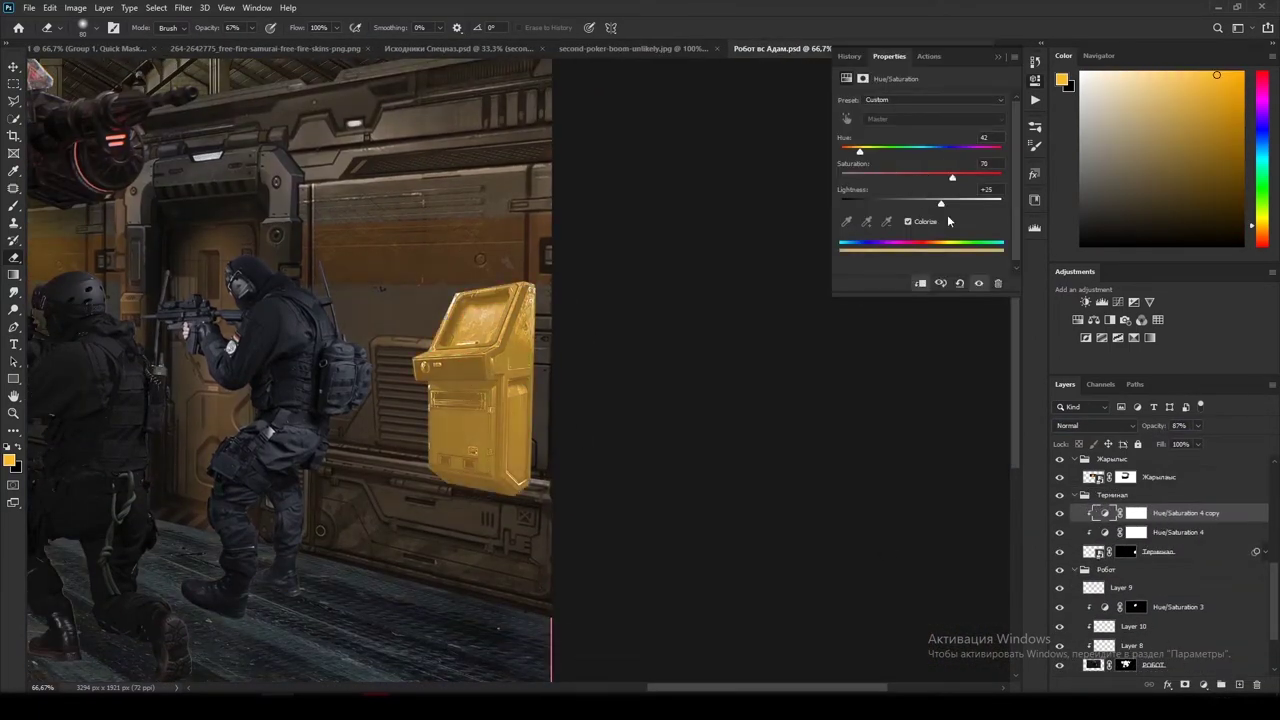
scroll(480, 380, up, 3)
key(b)
key(x)
Step: Reveal the glow on the mask along the terminal's edges facing the explosion, and set the adjustment's lightness to +34 and opacity to 71%
scroll(429, 300, up, 2)
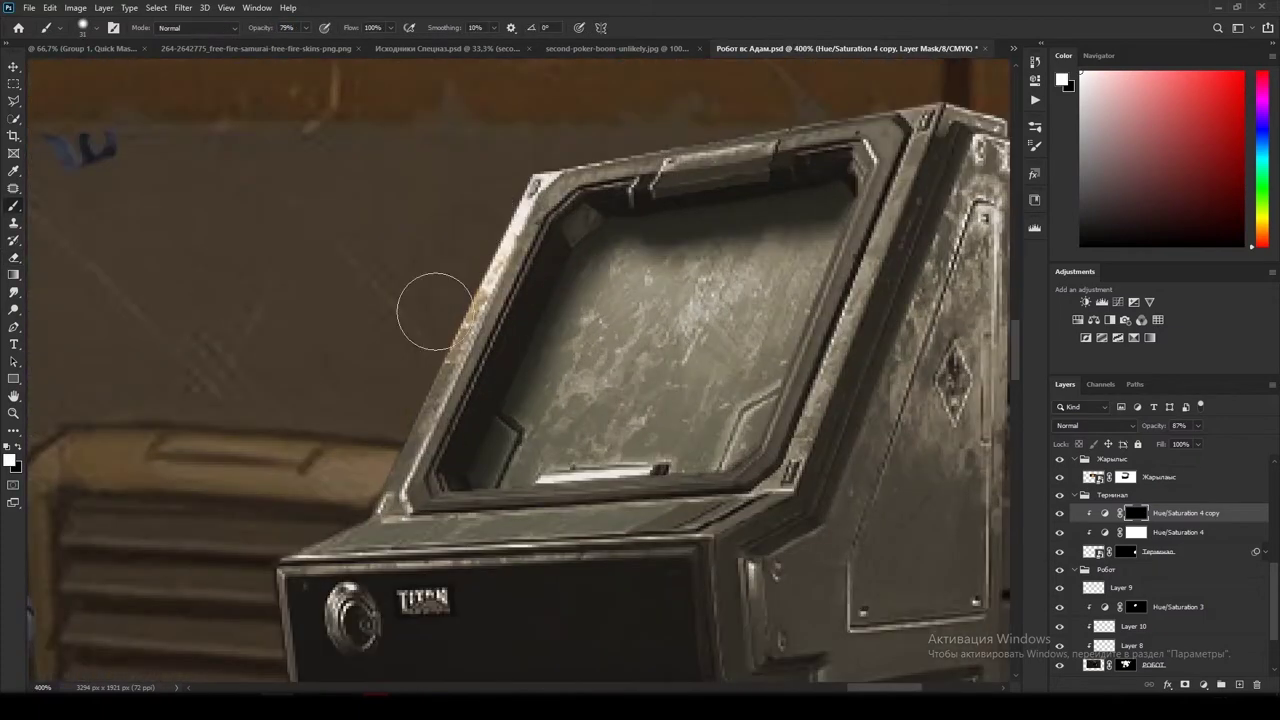
right_click(470, 228)
key(Escape)
scroll(507, 213, up, 2)
scroll(434, 281, down, 10)
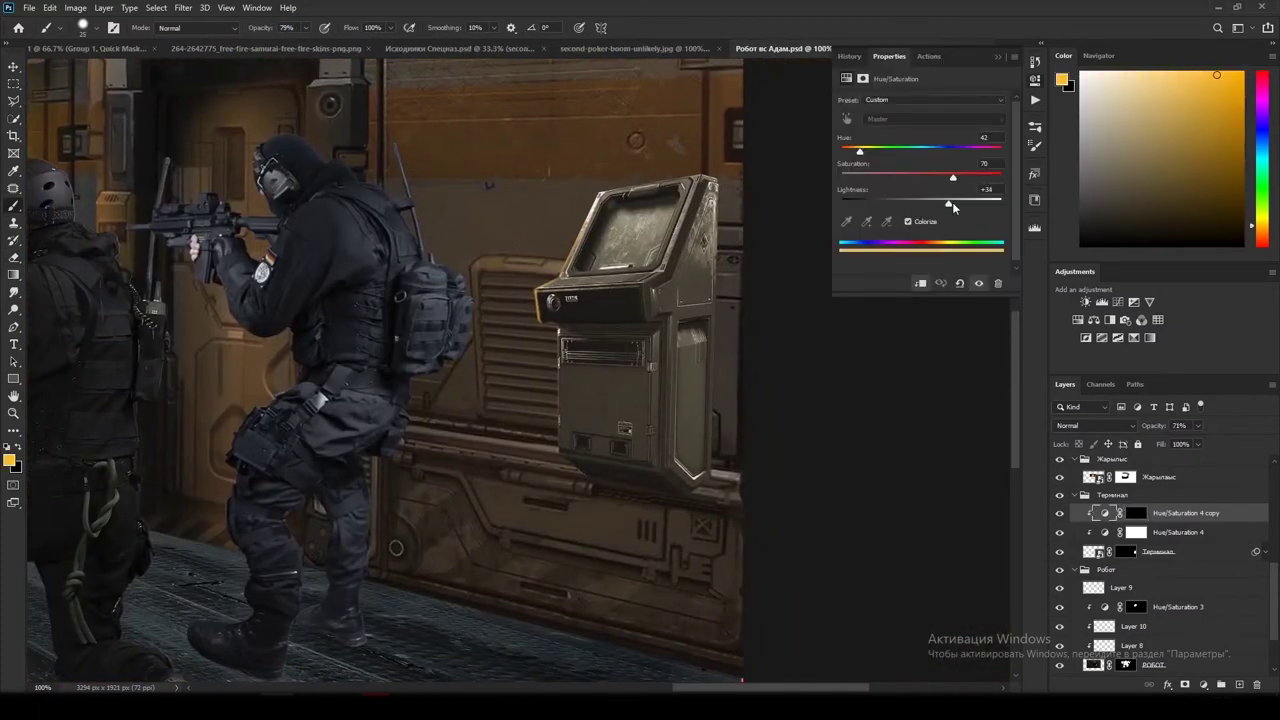
click(1035, 80)
Step: Add one empty layer beneath the terminal and another clipped to it, with black as the paint colour
click(1160, 551)
ctrl+click(1221, 684)
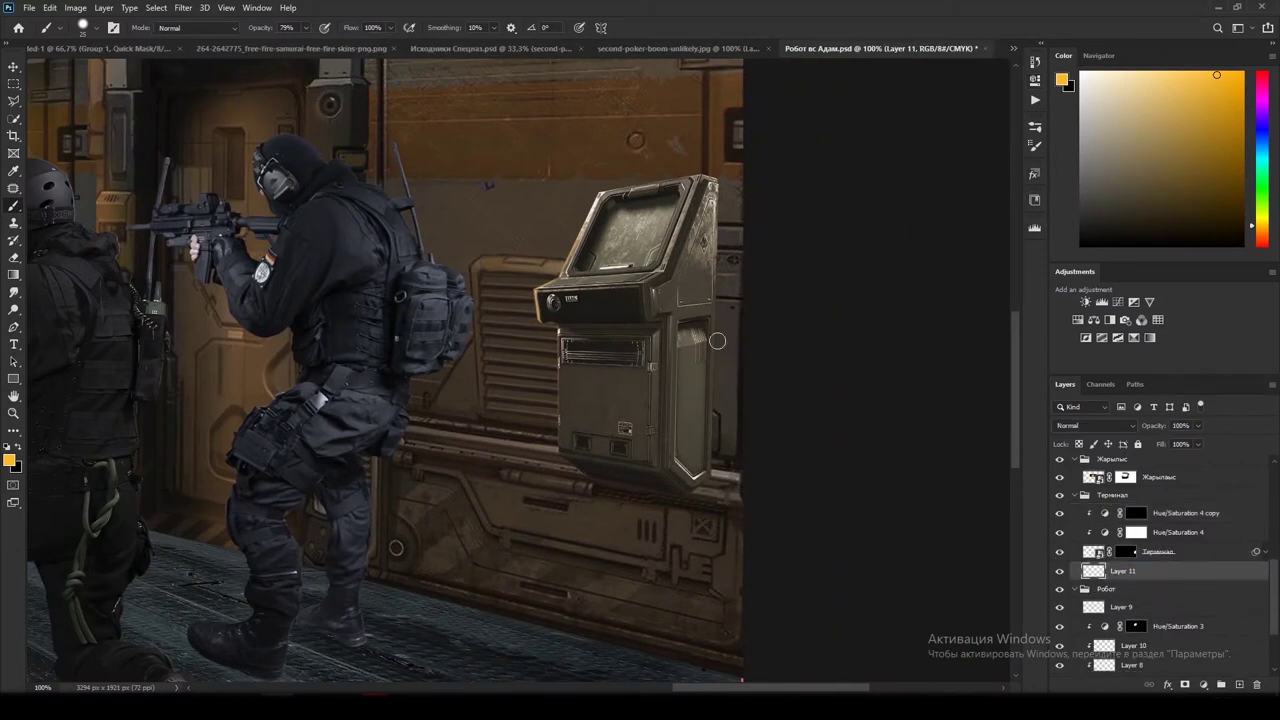
click(1222, 684)
key(x)
drag(822, 345, 815, 447)
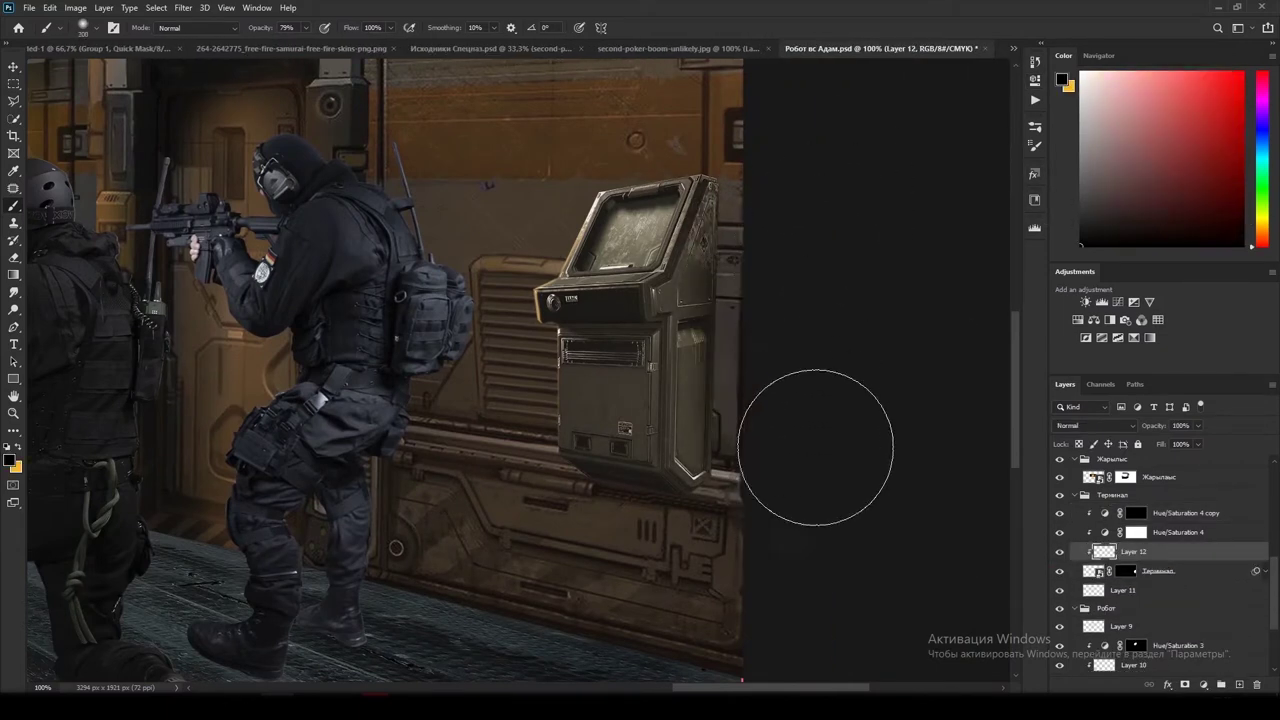
Step: Shade the terminal's side and underside and the wall behind it in black at 42% brush opacity, touching up with the Eraser
text(42)
key(Return)
key(alt+bracketleft)
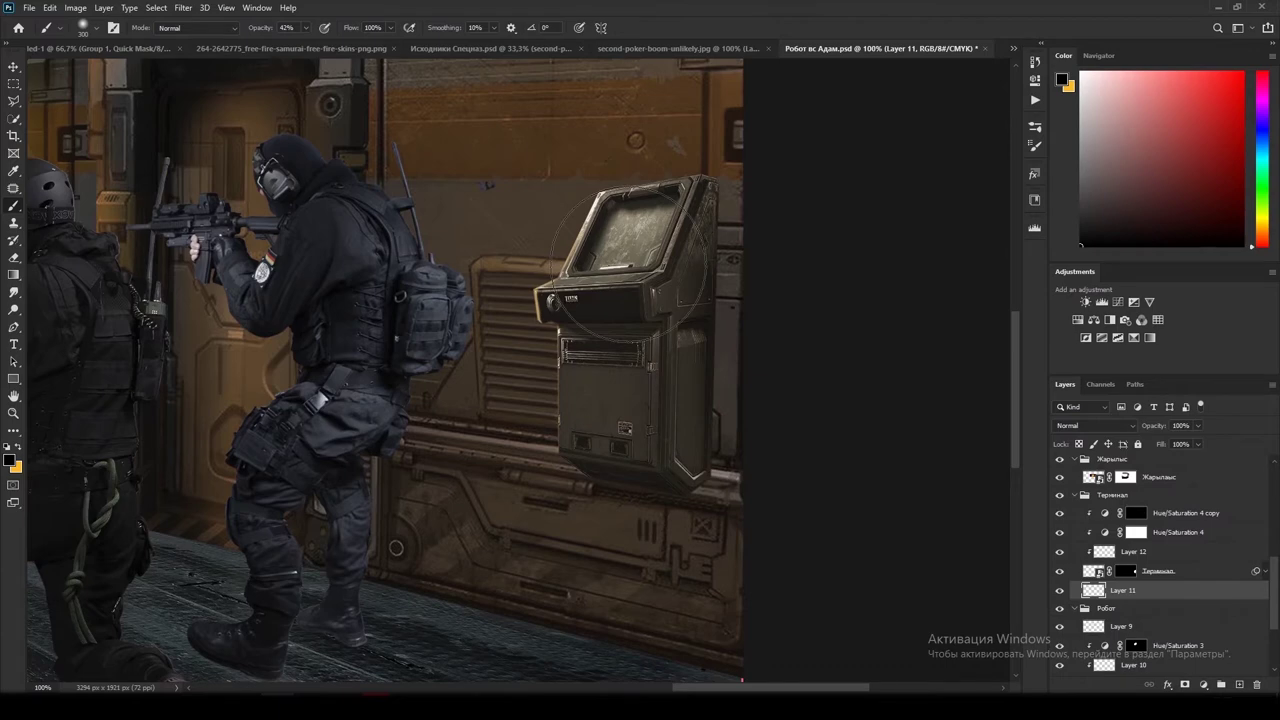
key(alt+bracketright)
key(e)
scroll(697, 515, right, 3)
scroll(697, 515, up, 1)
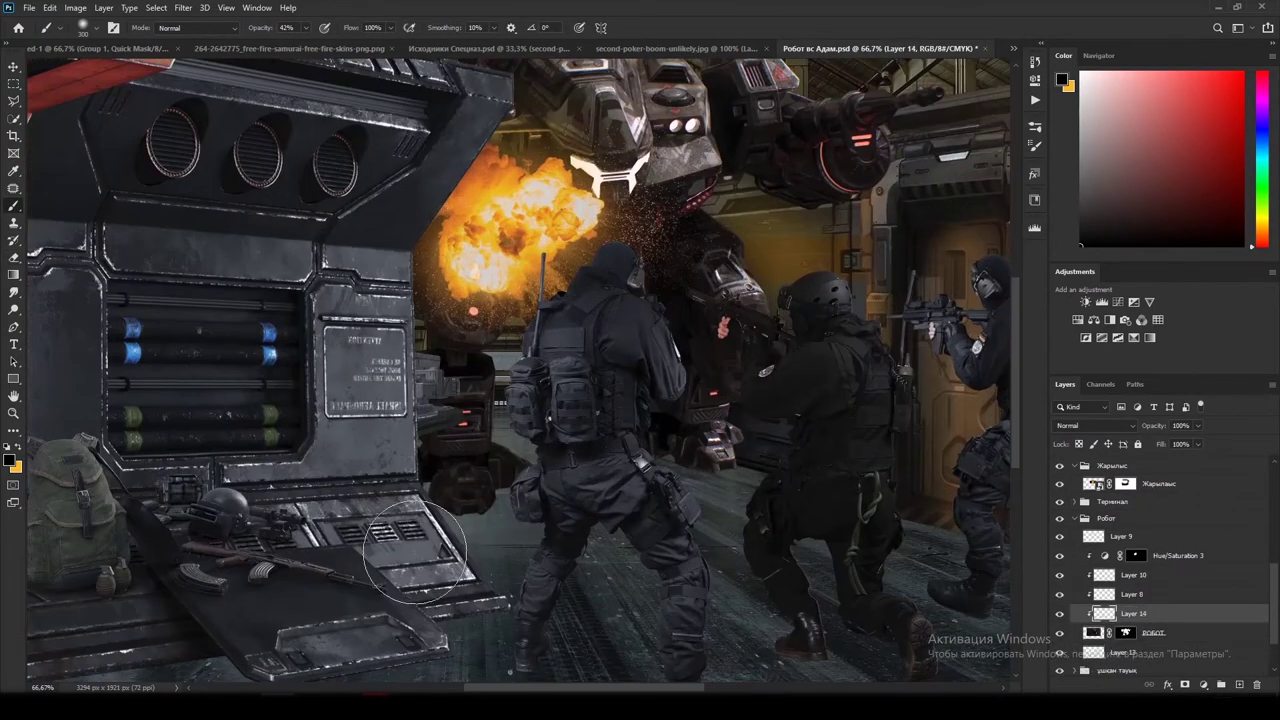
Step: Paint a soft black shadow around the robot's foot on a layer beneath РОБОТ, set it to 95% opacity and refine it with the Eraser
scroll(714, 486, down, 3)
scroll(846, 594, up, 5)
key(alt+bracketleft)
key(alt+bracketleft)
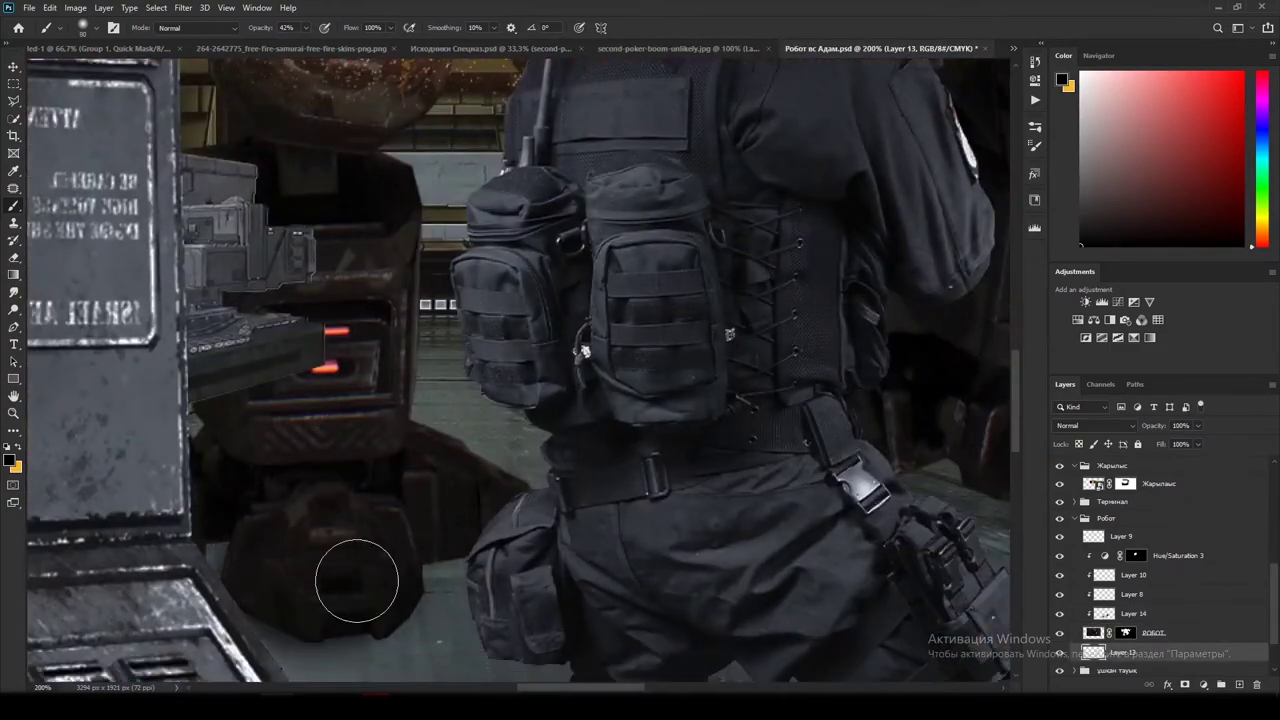
mouse_move(357, 580)
mouse_down()
mouse_move(286, 531)
mouse_move(262, 545)
mouse_up()
scroll(550, 370, down, 3)
scroll(500, 360, up, 3)
key(e)
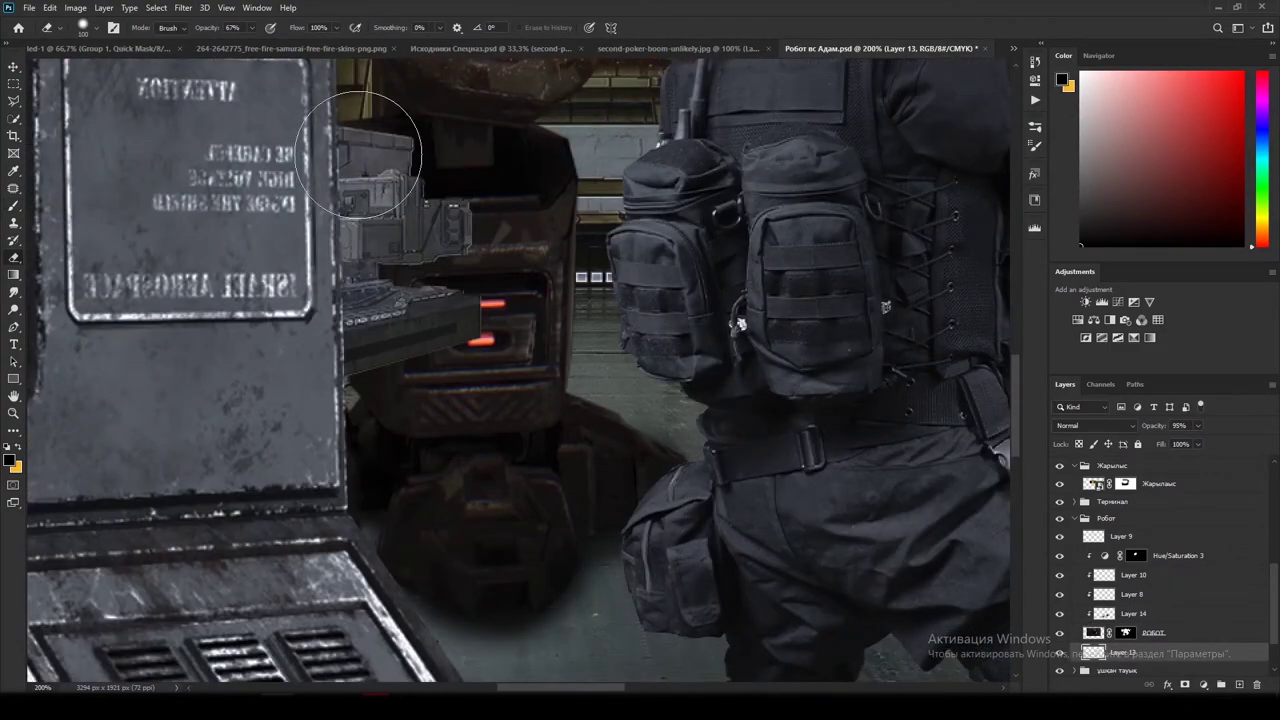
scroll(514, 600, down, 3)
scroll(514, 600, down, 3)
Step: Add a Hue/Saturation adjustment above the Қабырға layer and brush warm light onto the container's edge beside the explosion
click(1076, 518)
click(1061, 537)
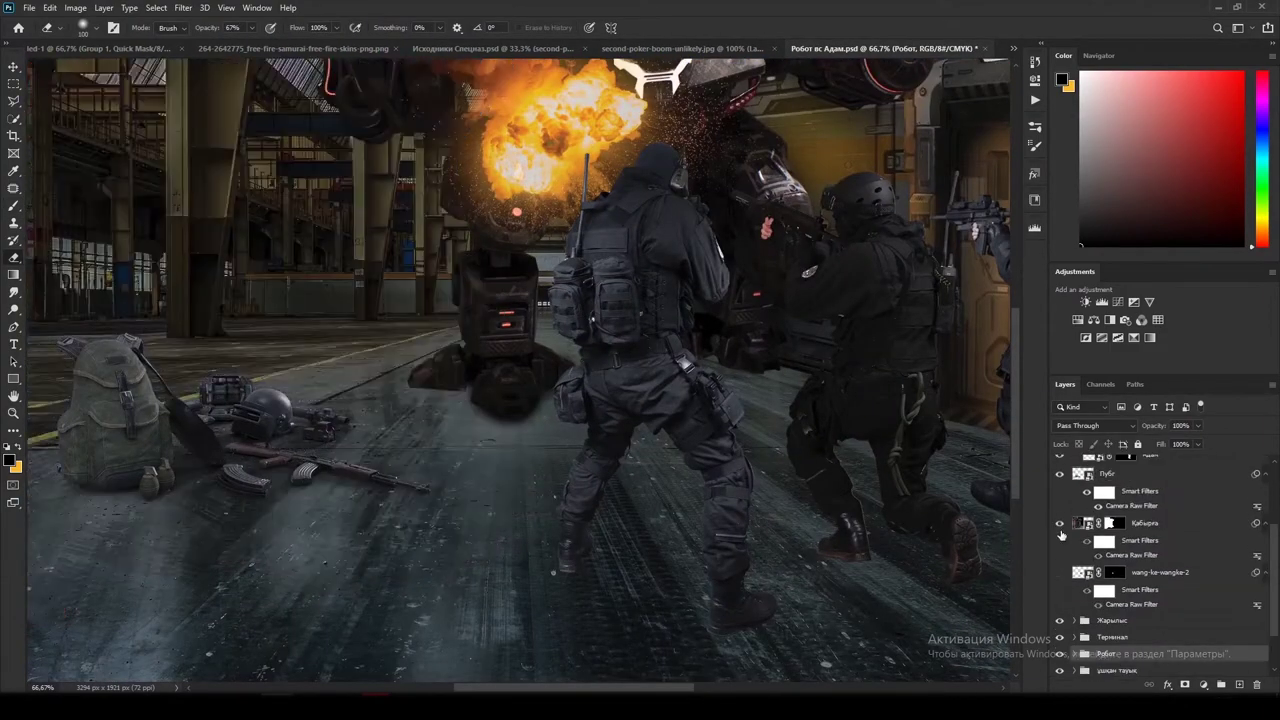
scroll(615, 381, down, 2)
click(1060, 522)
click(1094, 319)
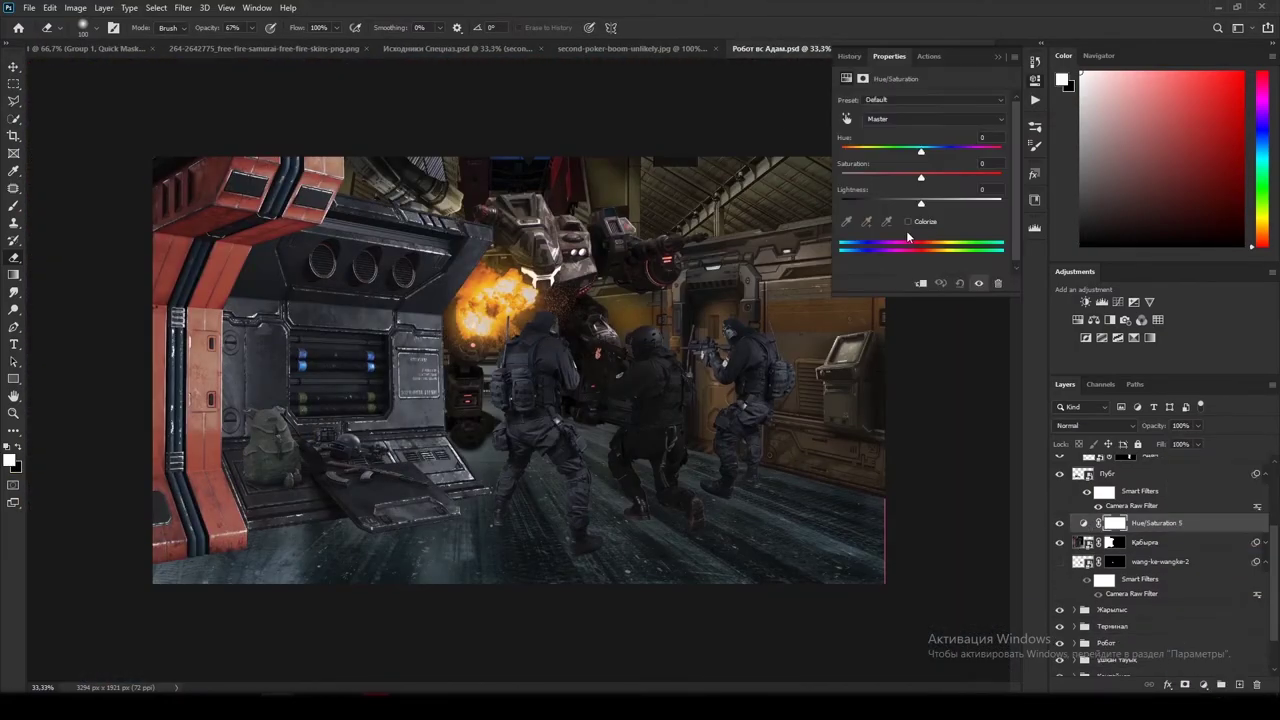
click(1196, 526)
key(b)
scroll(471, 411, up, 5)
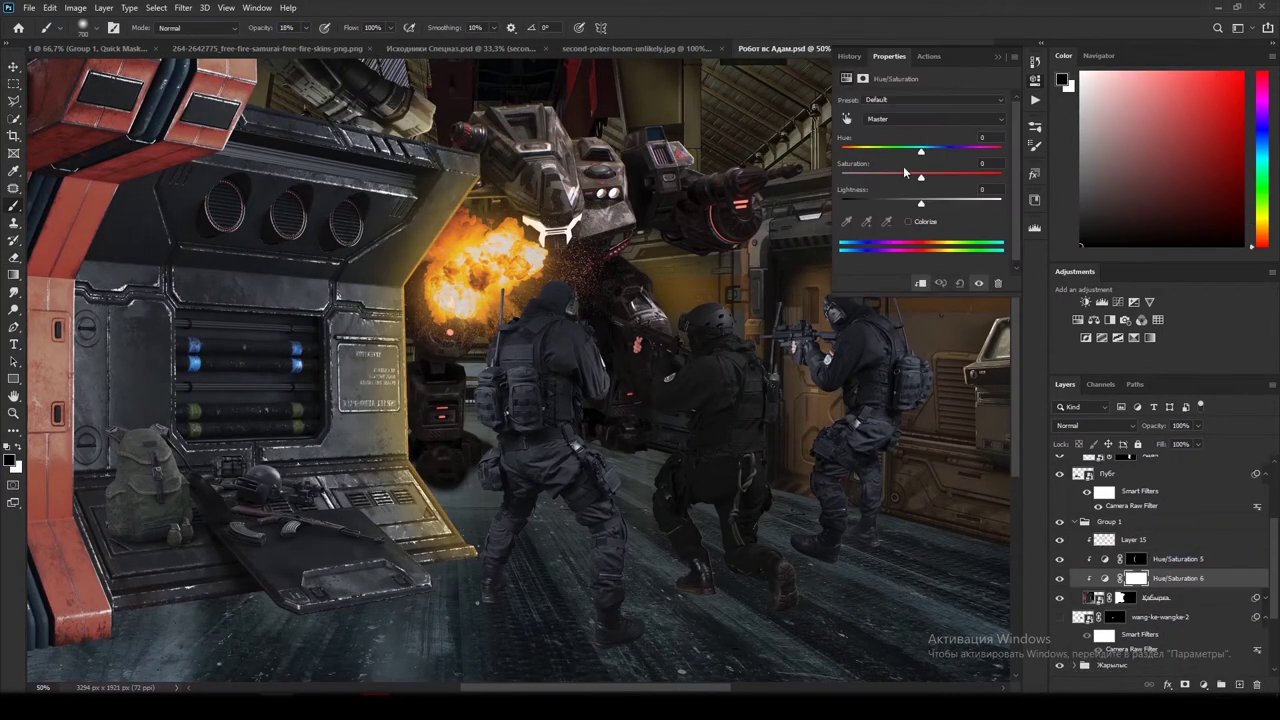
Step: Colourise the whole container with a muted warm tone in the second clipped Hue/Saturation adjustment
click(908, 221)
drag(843, 151, 857, 152)
drag(1001, 176, 880, 178)
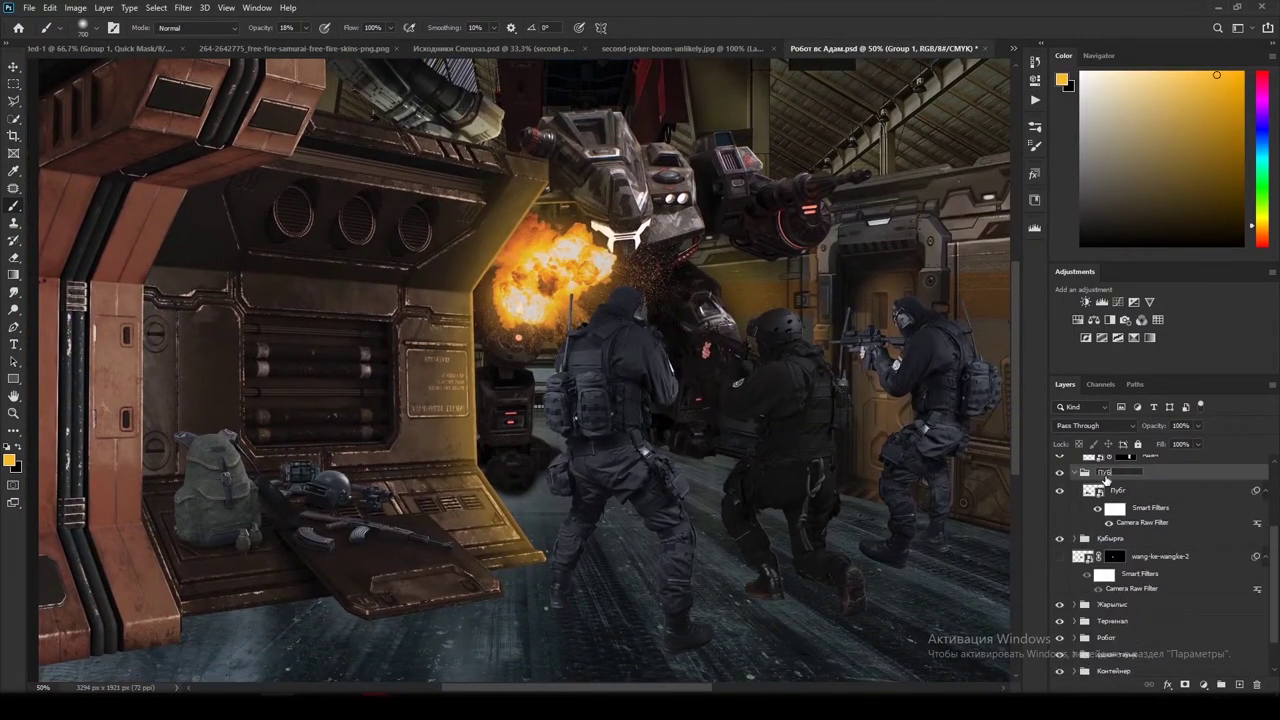
Step: Tint the gear with a clipped Hue/Saturation adjustment and paint a pale orange highlight on the rifle's sight at 34% brush opacity
click(1203, 685)
click(1205, 545)
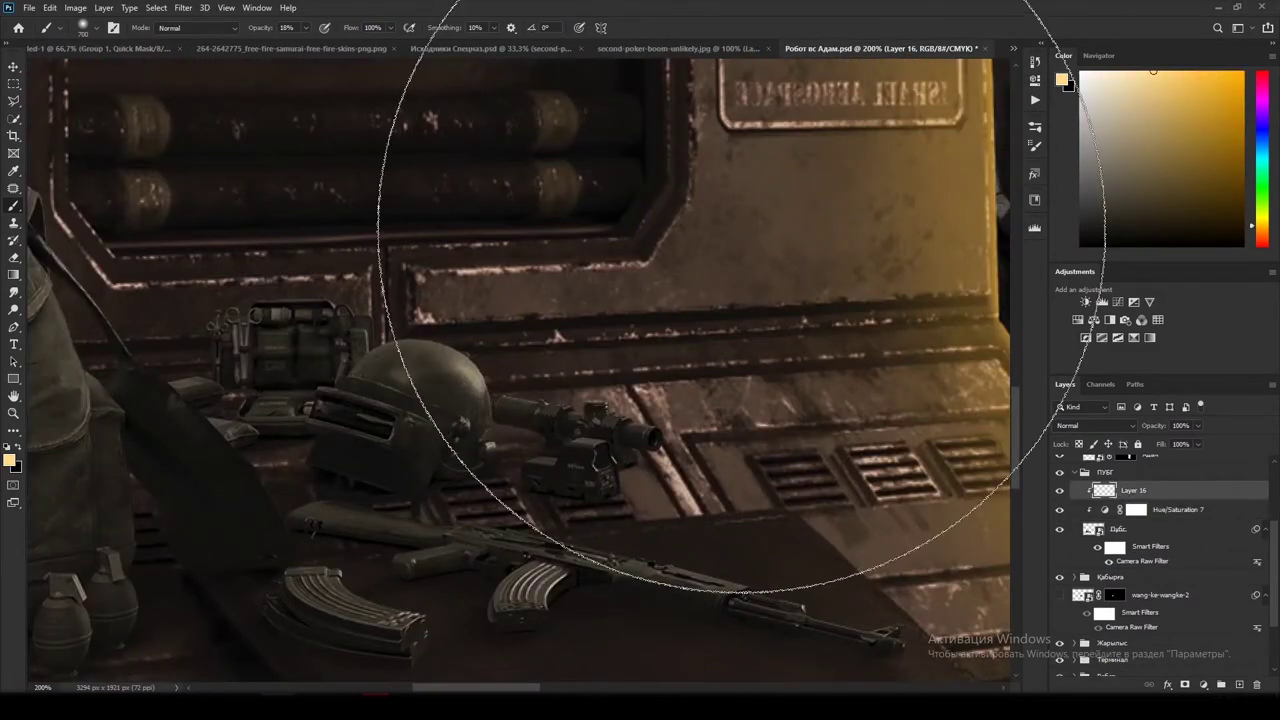
right_click(595, 288)
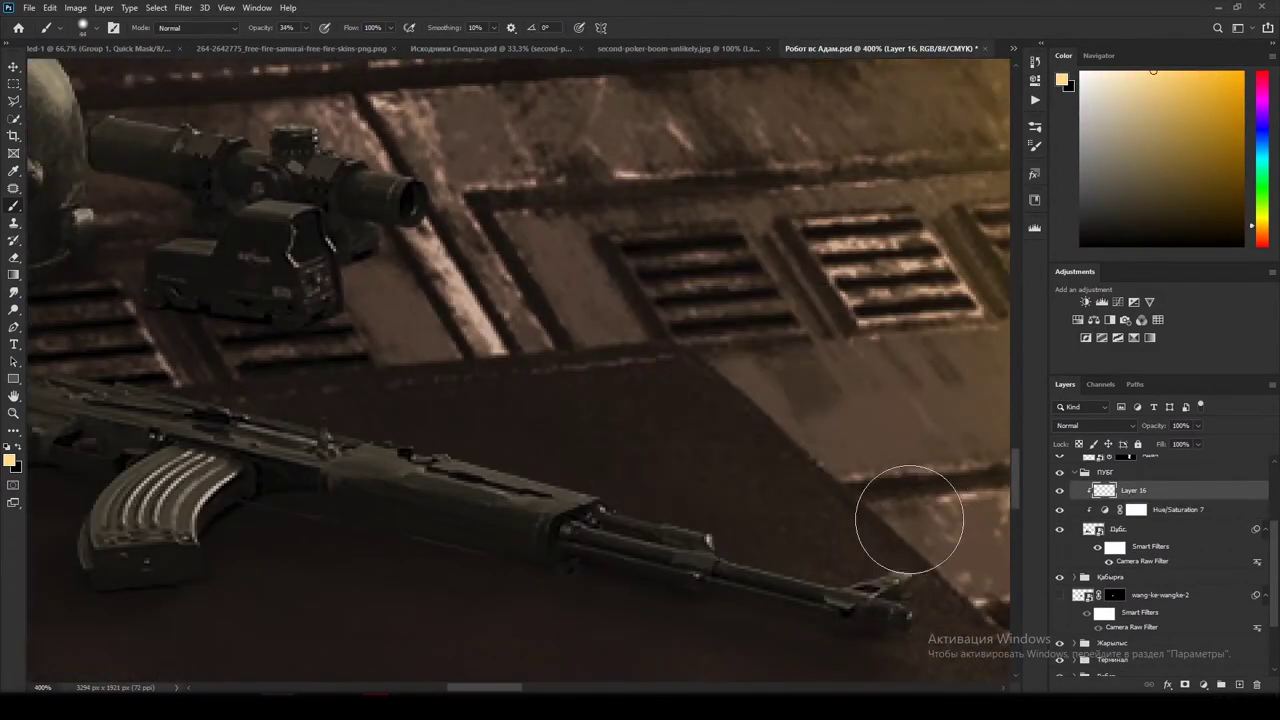
scroll(740, 518, up, 2)
scroll(654, 438, up, 3)
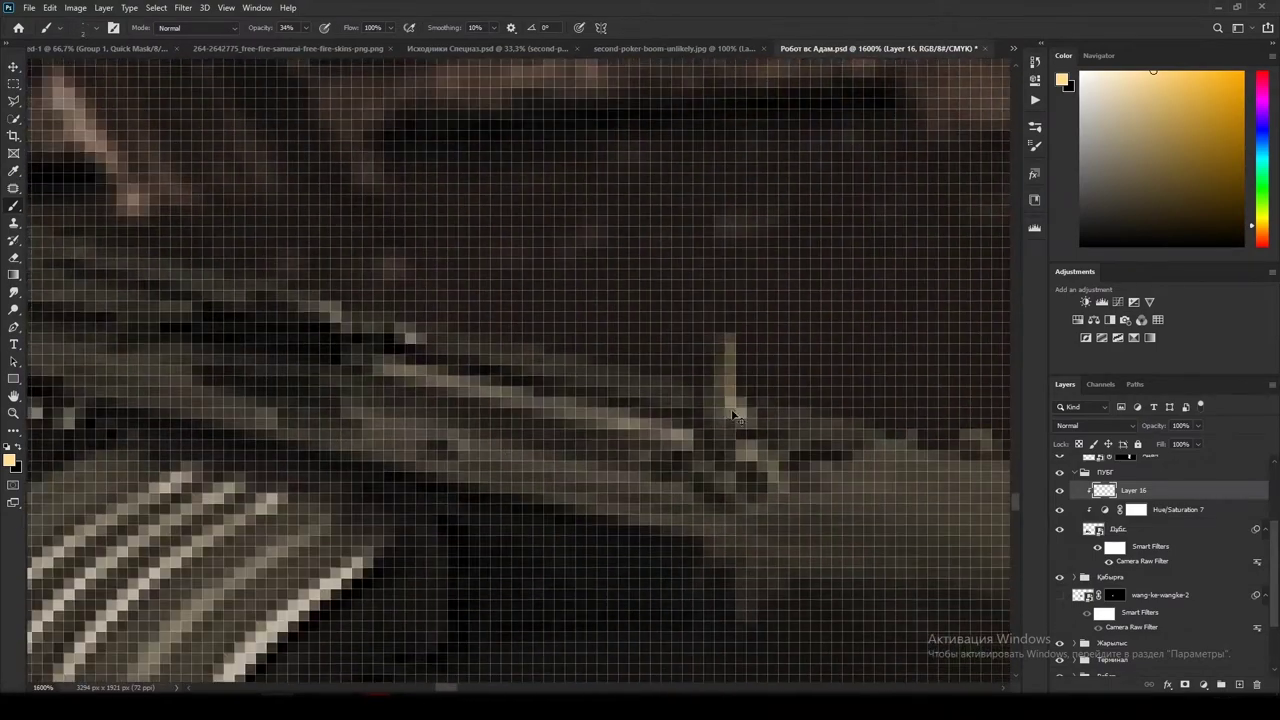
scroll(542, 416, down, 8)
scroll(533, 511, up, 8)
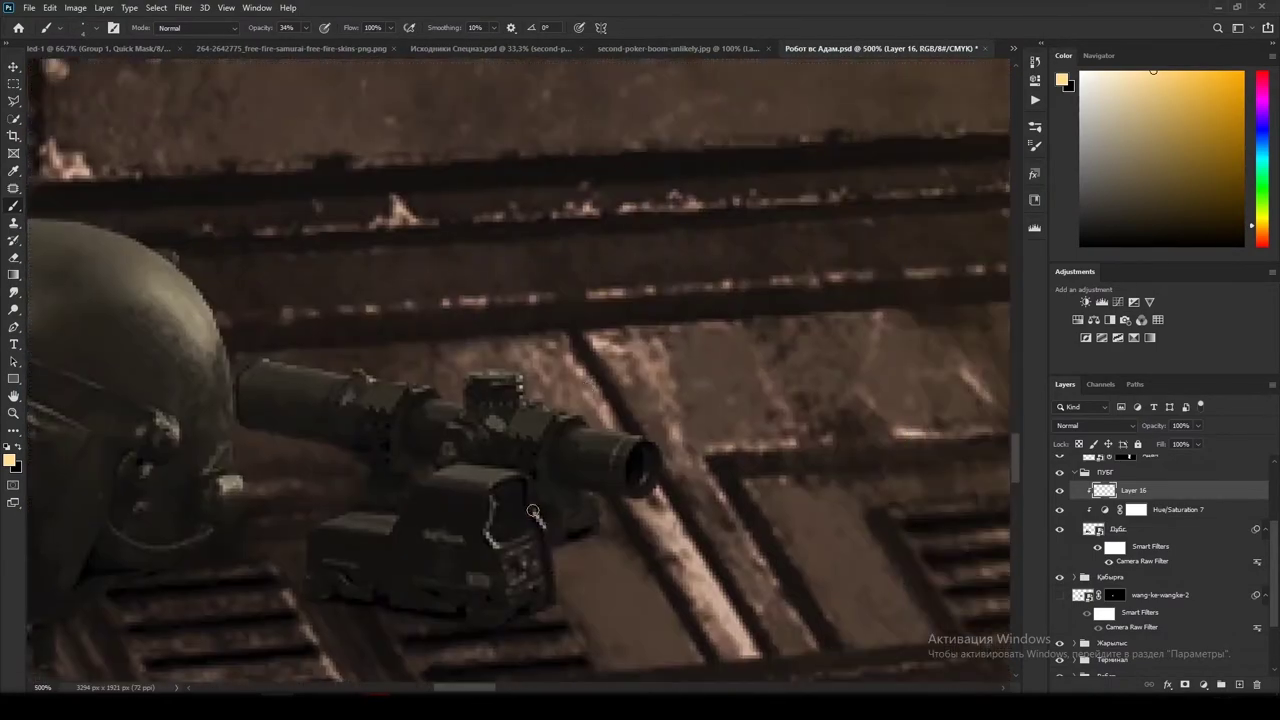
Step: Paint thin warm highlights along the edges of the rifle scope and the holographic sight
scroll(655, 495, up, 1)
mouse_move(664, 450)
mouse_down()
mouse_move(640, 472)
mouse_move(535, 454)
mouse_move(508, 424)
mouse_up()
scroll(562, 455, up, 1)
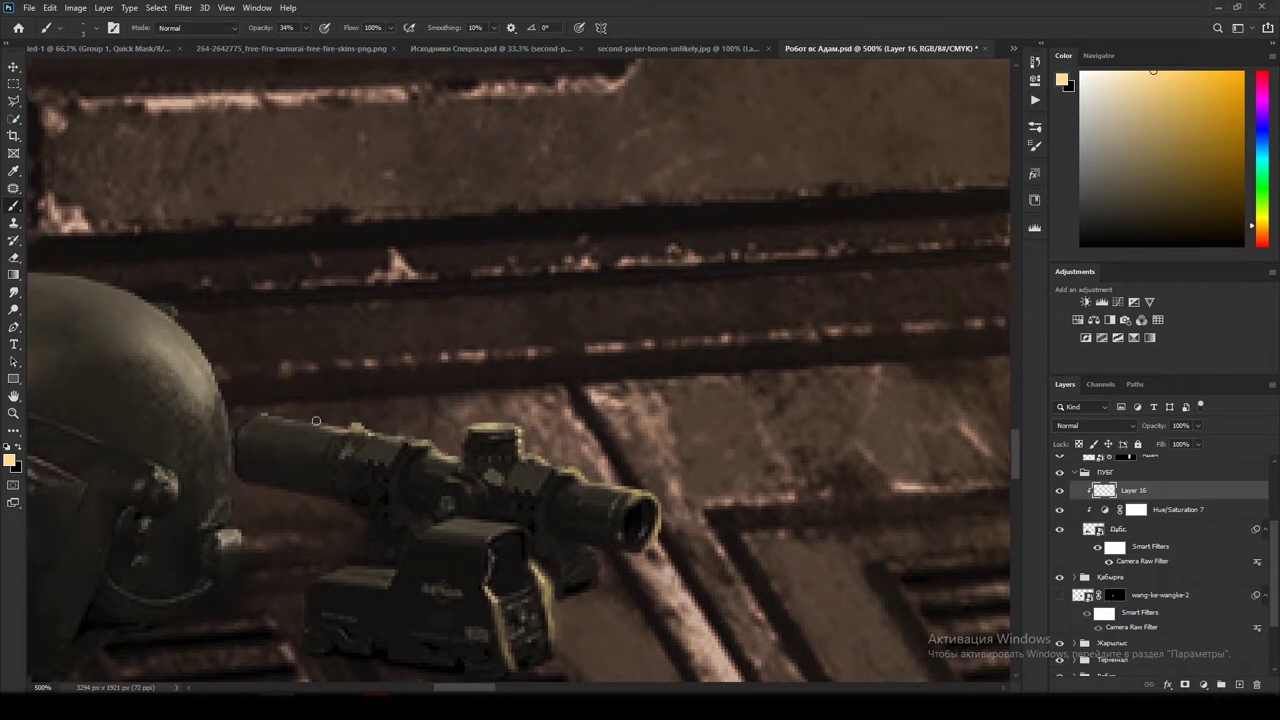
drag(316, 421, 252, 415)
scroll(252, 415, down, 1)
Step: Paint warm rim light along the helmet's dome and the edges of the medical kit behind it
scroll(415, 540, left, 10)
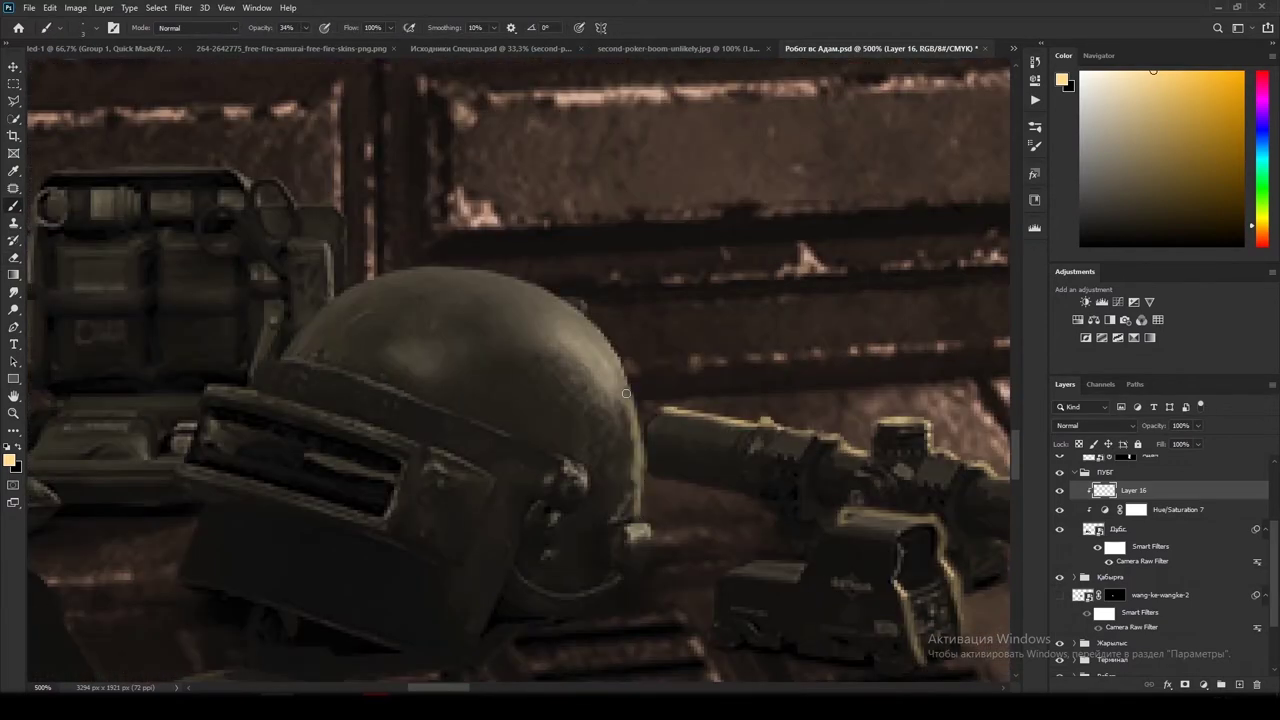
scroll(594, 365, down, 2)
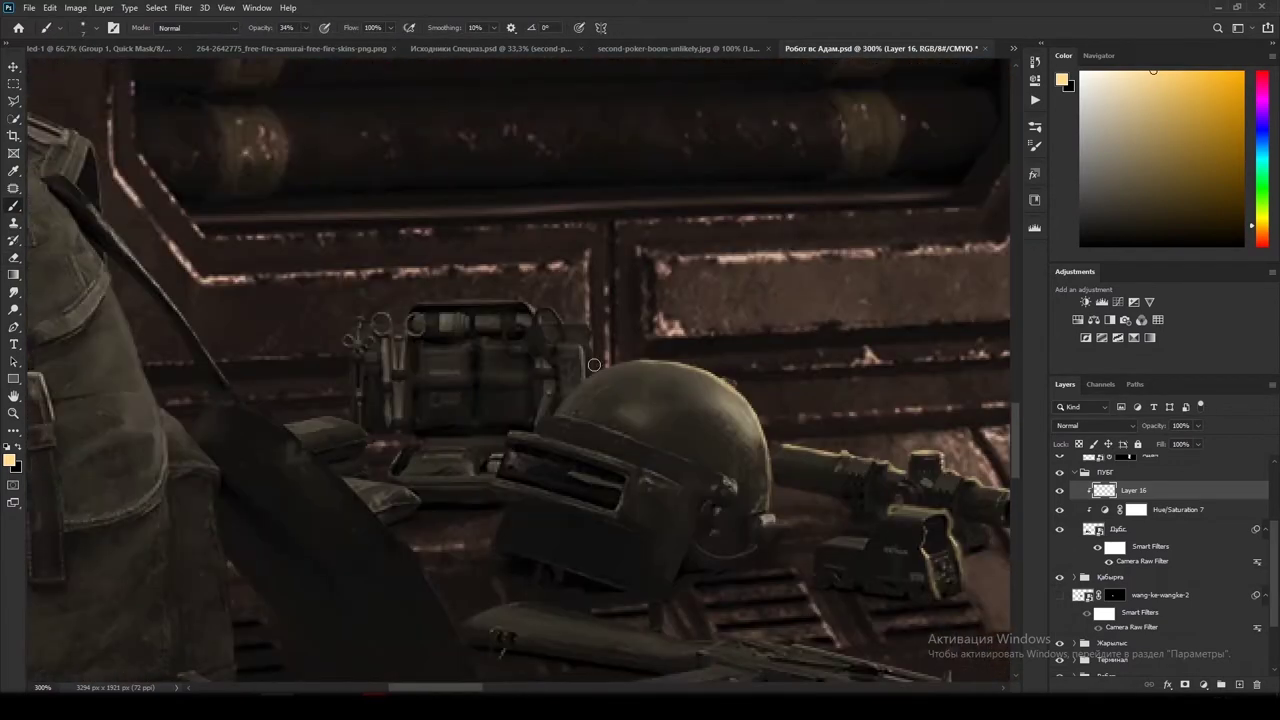
scroll(583, 375, down, 1)
Step: Paint warm highlights along the upper edges of the loose rifle magazines and trim them with the Eraser
scroll(365, 392, down, 5)
scroll(365, 392, right, 3)
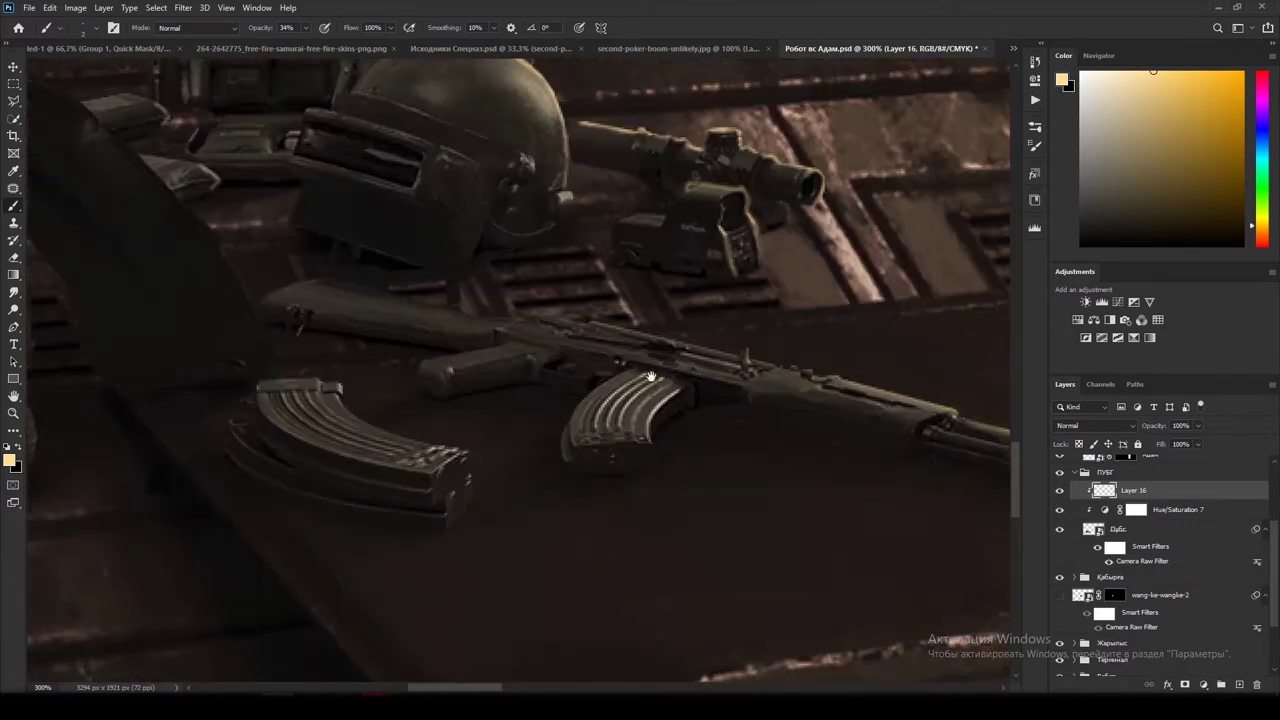
scroll(363, 384, up, 2)
scroll(586, 591, down, 2)
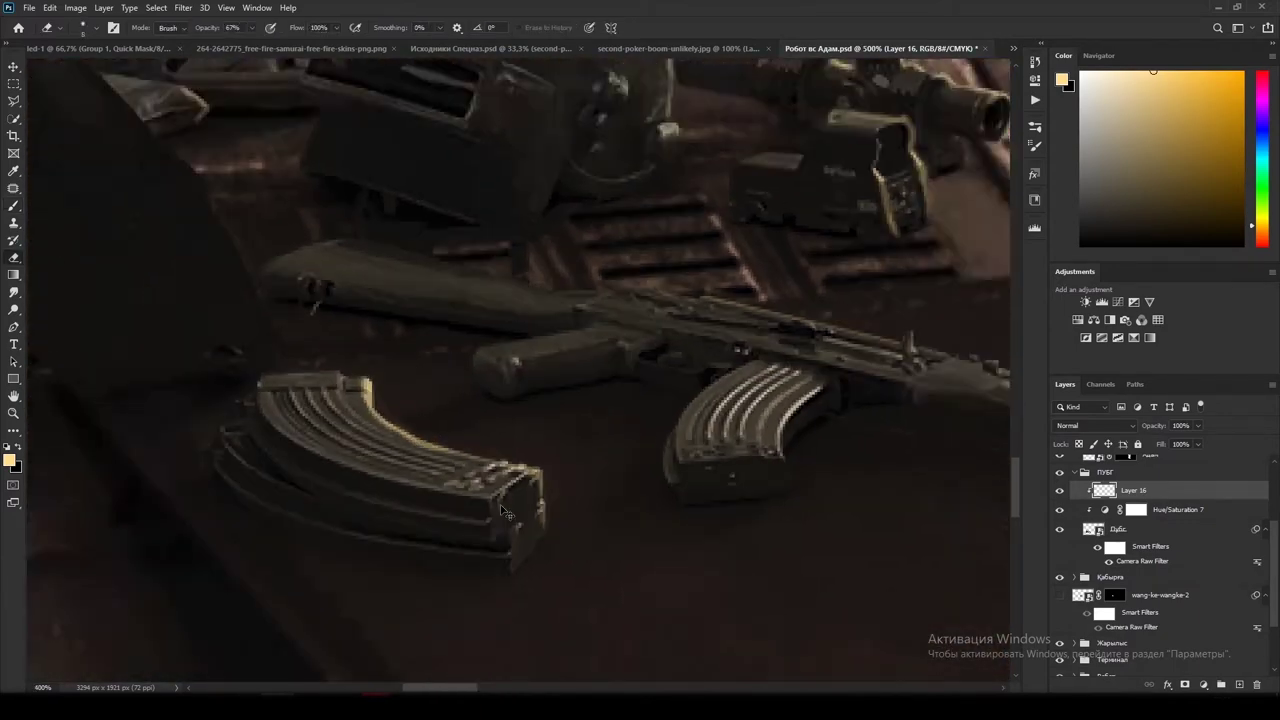
Step: Paint thin warm highlights along the grenades' edges facing the explosion and along the backpack strap
scroll(597, 351, up, 5)
scroll(597, 351, left, 3)
scroll(535, 413, up, 1)
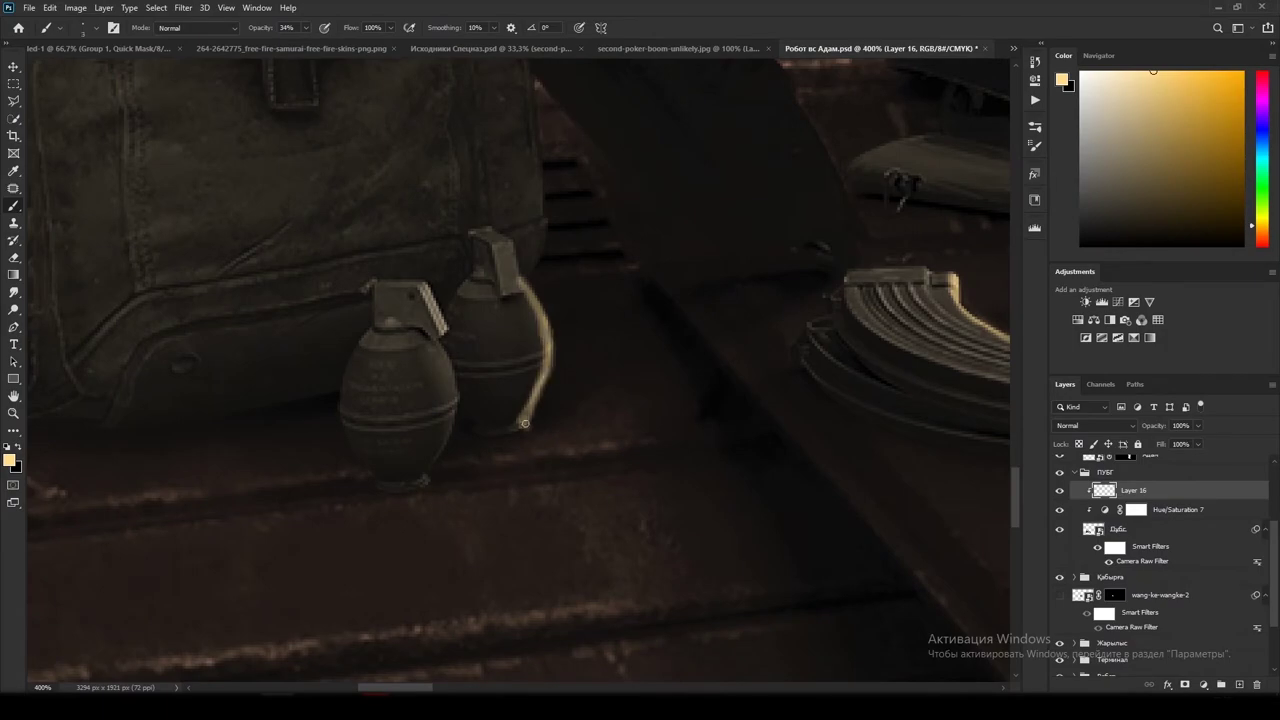
scroll(510, 242, down, 2)
scroll(537, 471, up, 2)
scroll(537, 471, down, 1)
scroll(537, 471, up, 5)
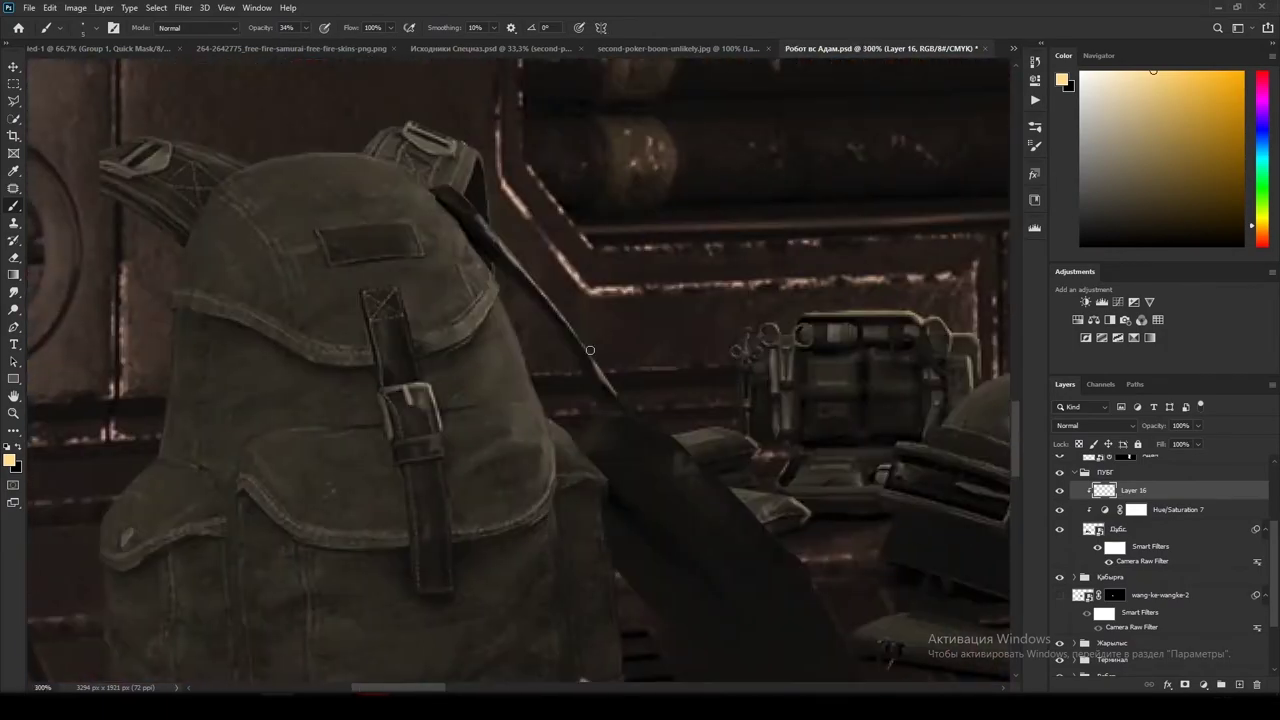
scroll(440, 383, down, 1)
scroll(440, 383, down, 5)
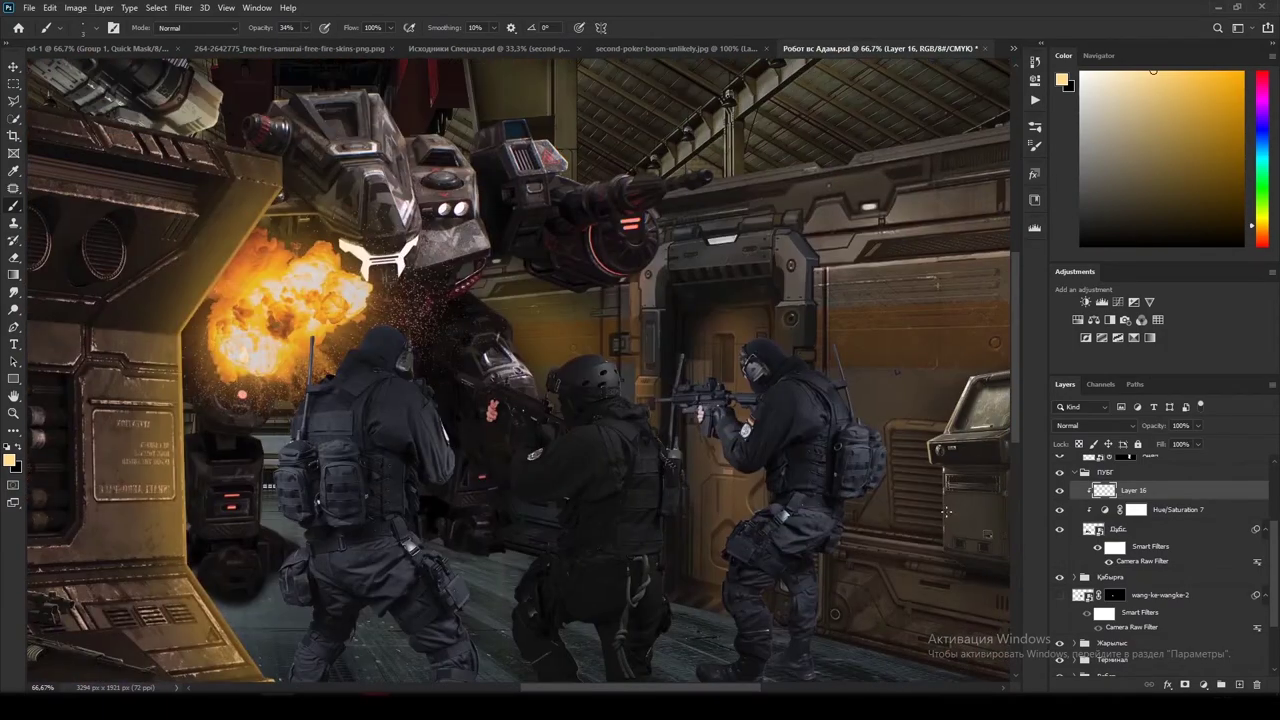
Step: Darken the kneeling soldier on a clipped layer at 79% opacity, and paint black floor shadows under his boots on a layer beneath
click(1150, 472)
key(ctrl+m)
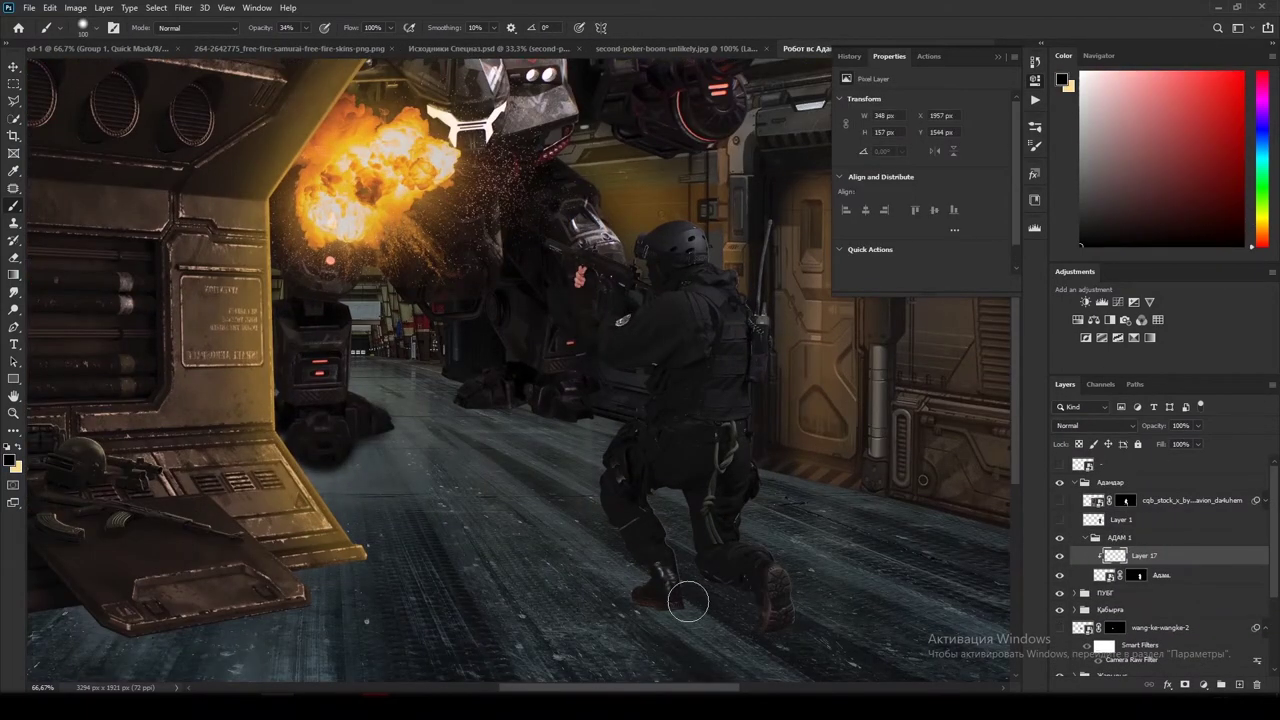
scroll(803, 651, up, 3)
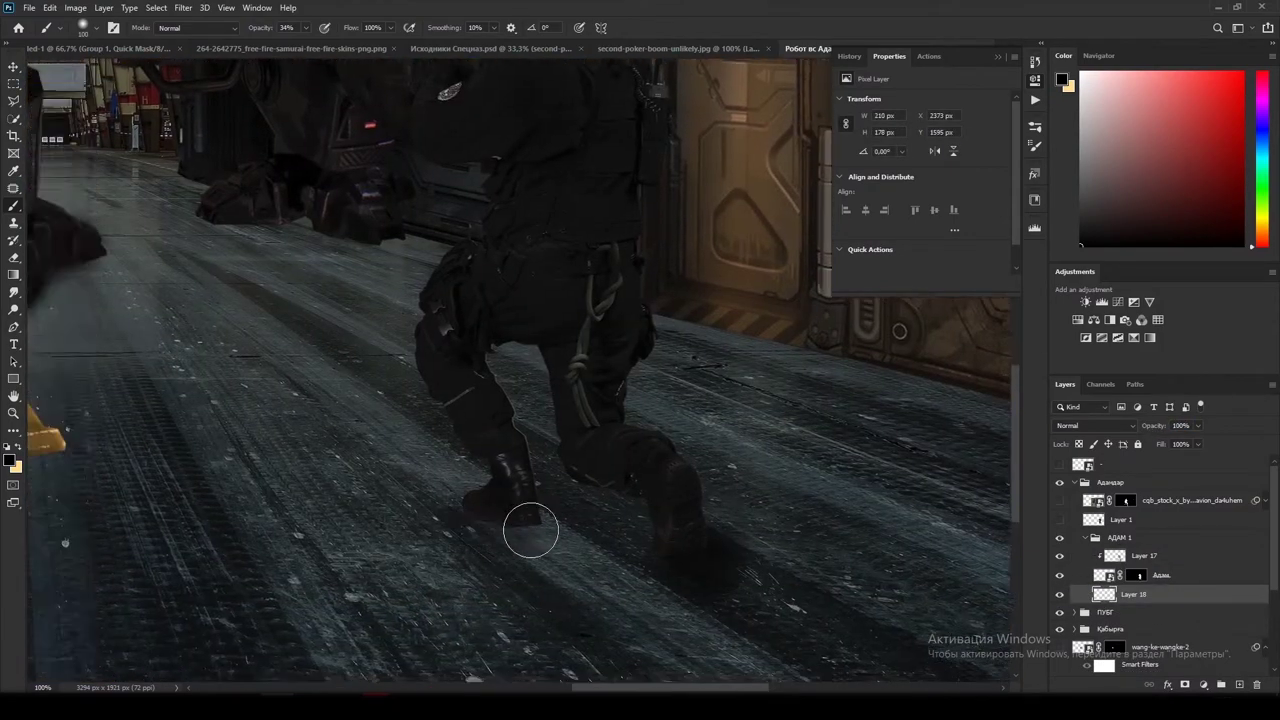
click(1143, 558)
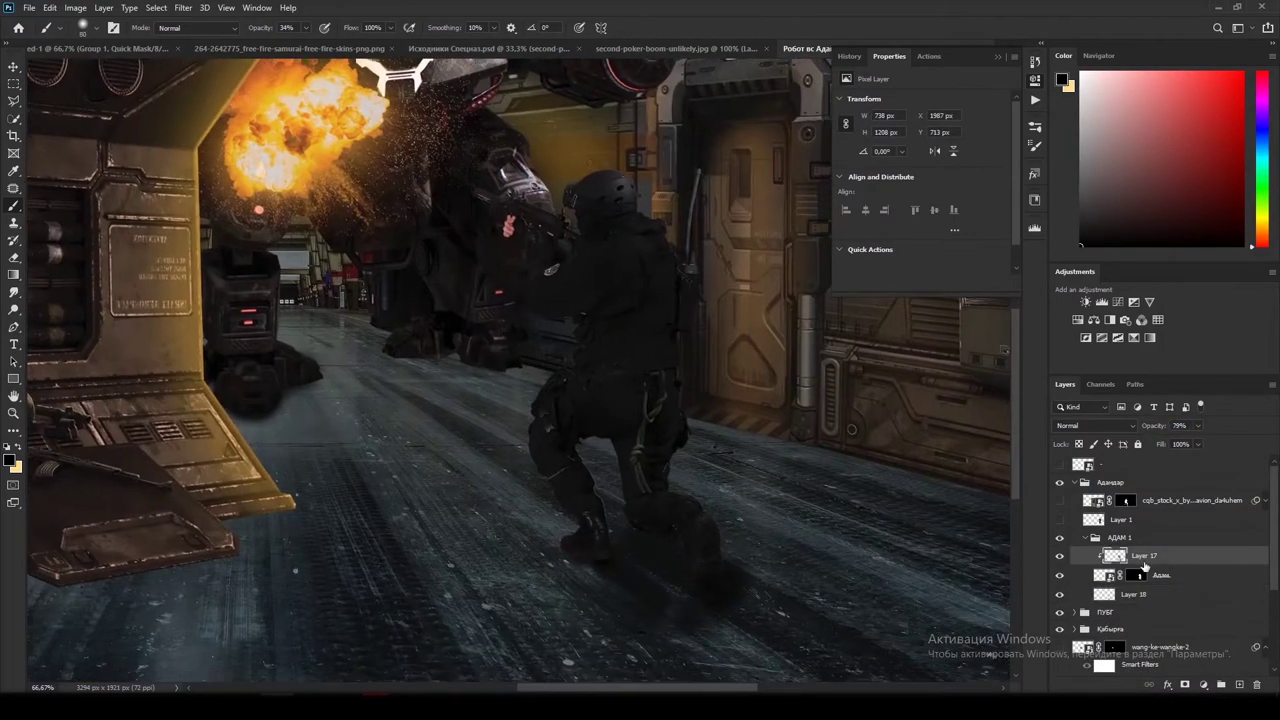
scroll(620, 400, up, 3)
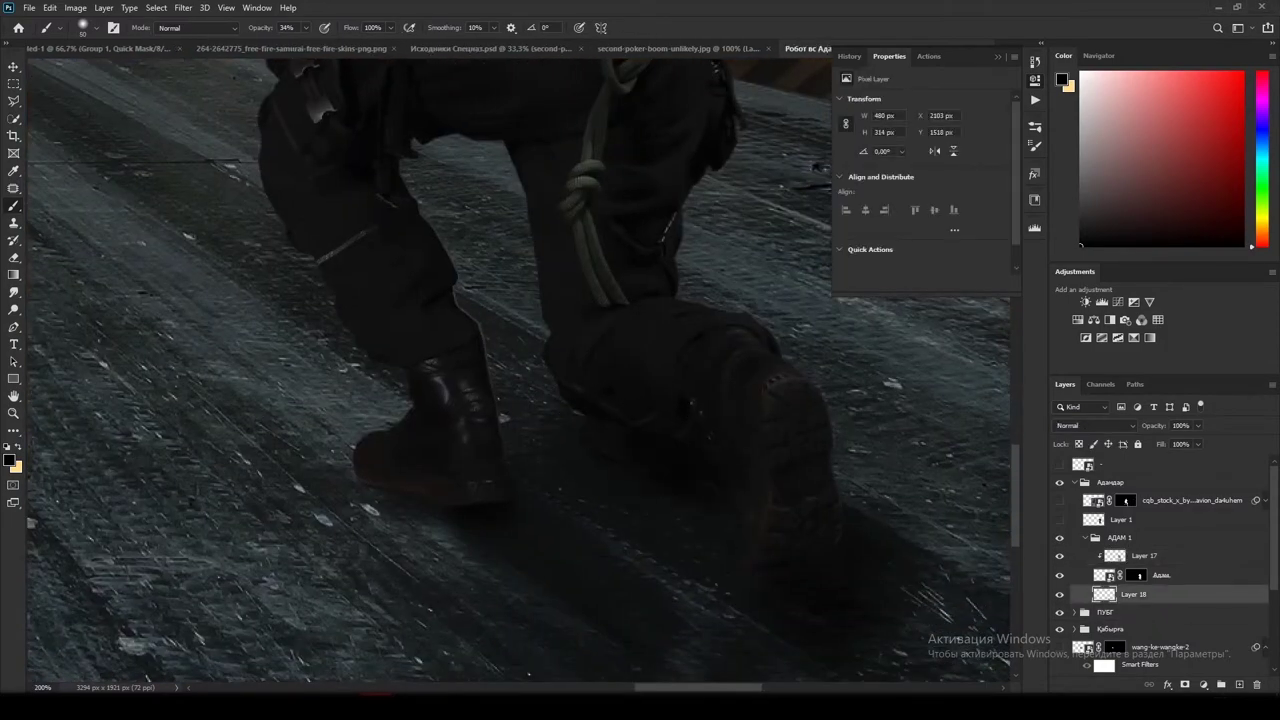
scroll(518, 370, up, 3)
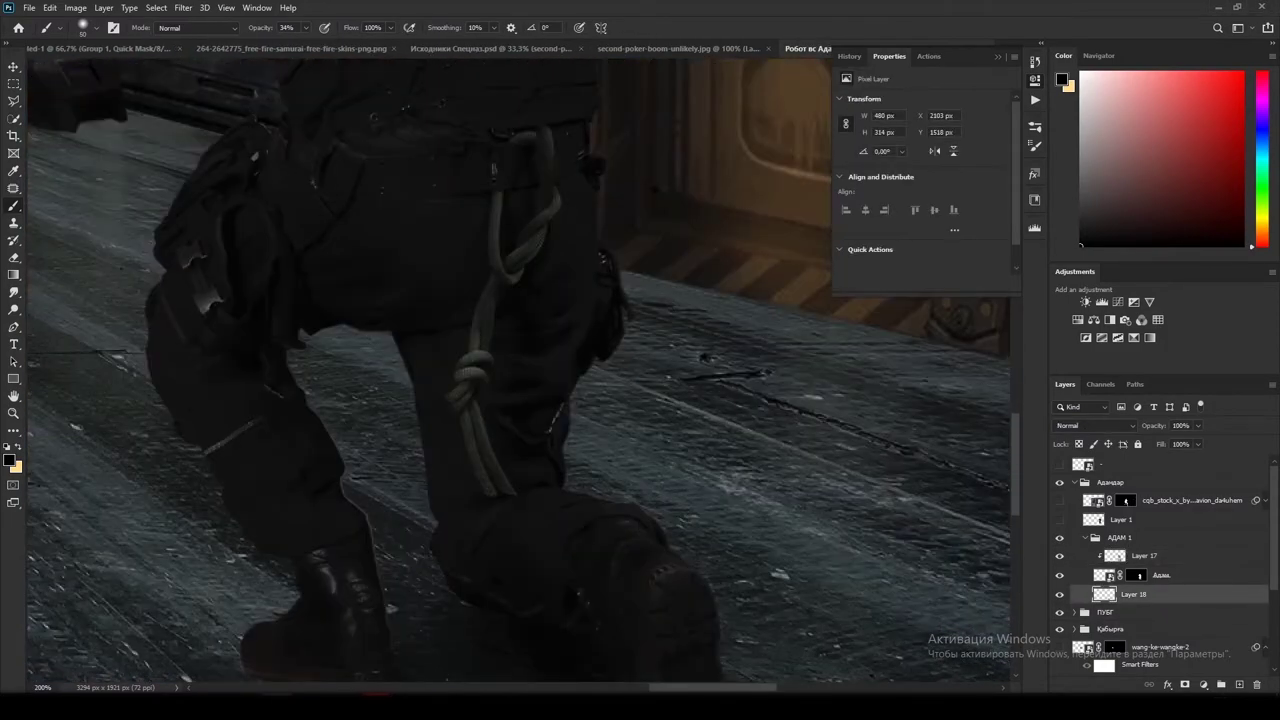
Step: Paint a pale warm rim light along the kneeling soldier's neck and the front of his helmet on Layer 19
scroll(669, 429, up, 8)
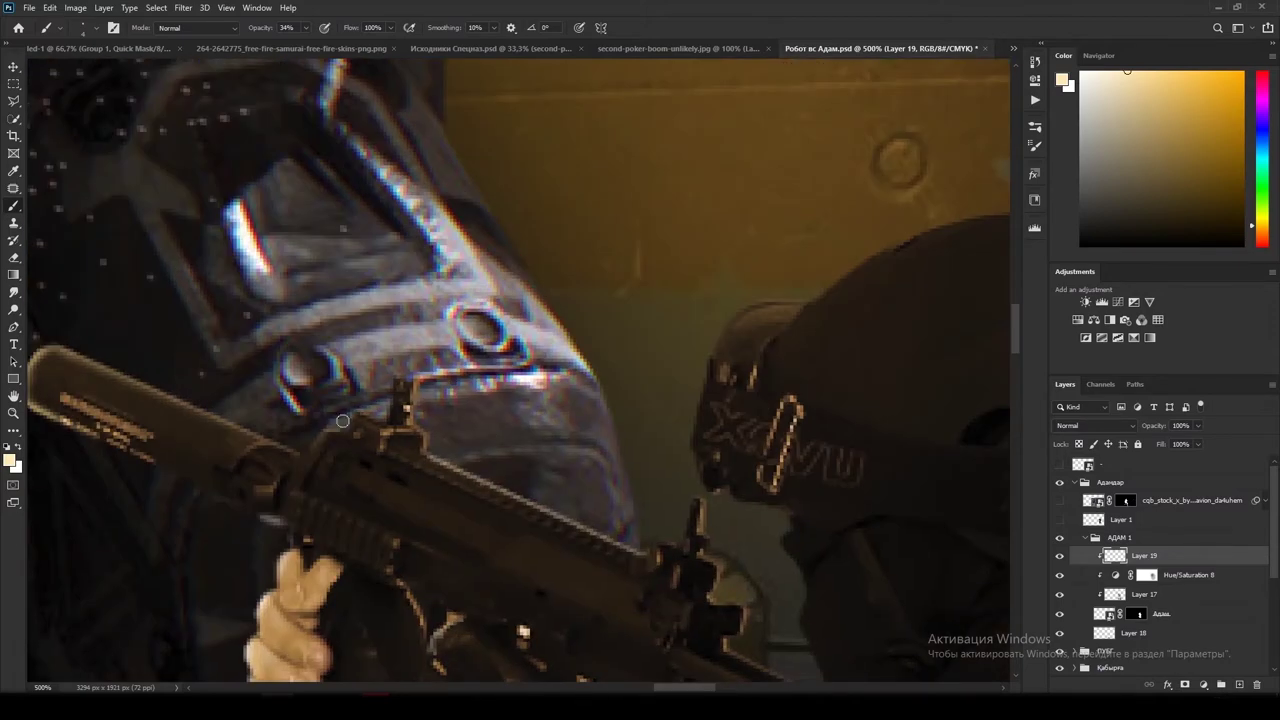
drag(580, 578, 556, 466)
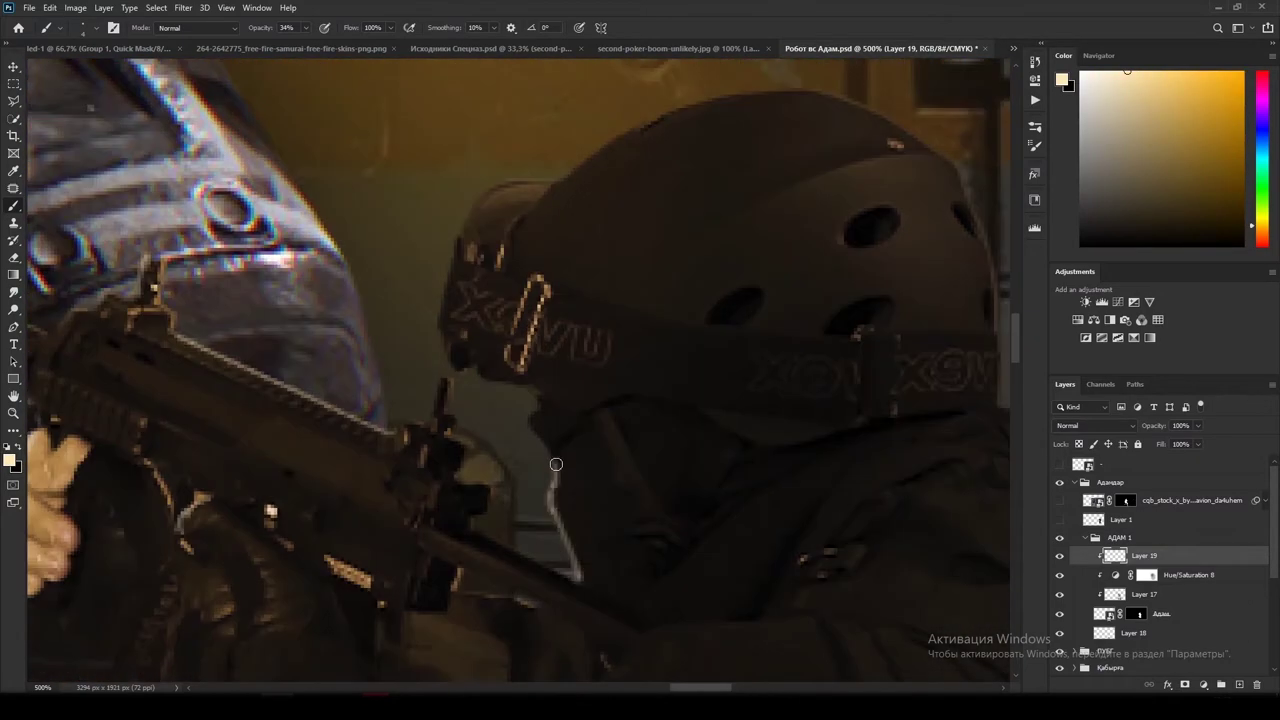
mouse_move(430, 327)
mouse_down()
mouse_move(459, 222)
mouse_move(535, 175)
mouse_up()
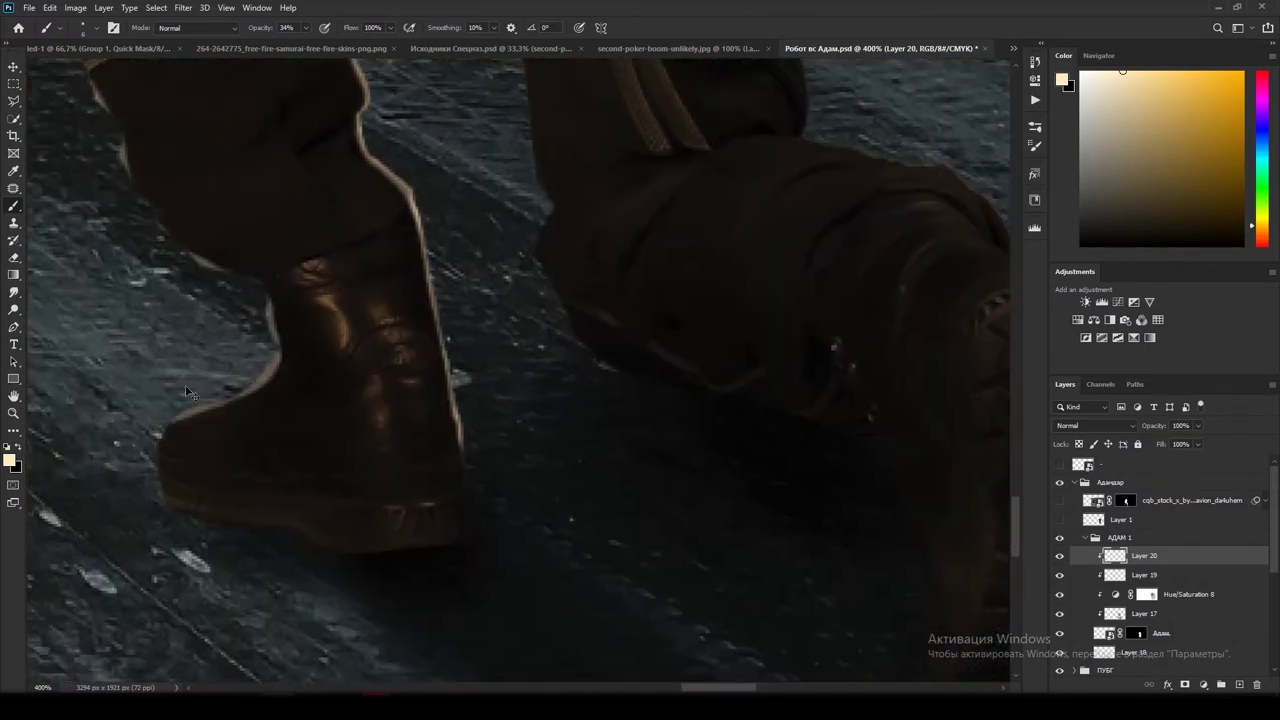
Step: Paint a pale rim light down the inner edge of the kneeling soldier's rear leg on Layer 20 and refine it with the Eraser
drag(651, 79, 686, 469)
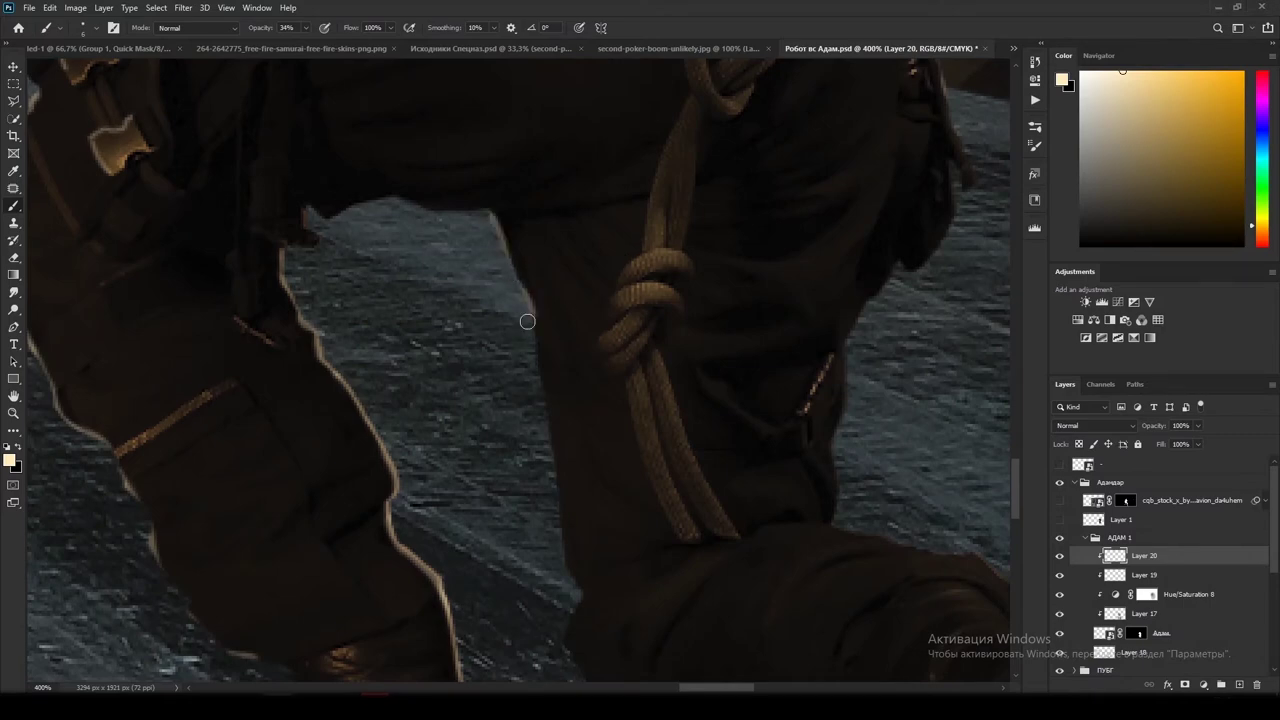
key(e)
drag(557, 476, 574, 583)
key(ctrl+1)
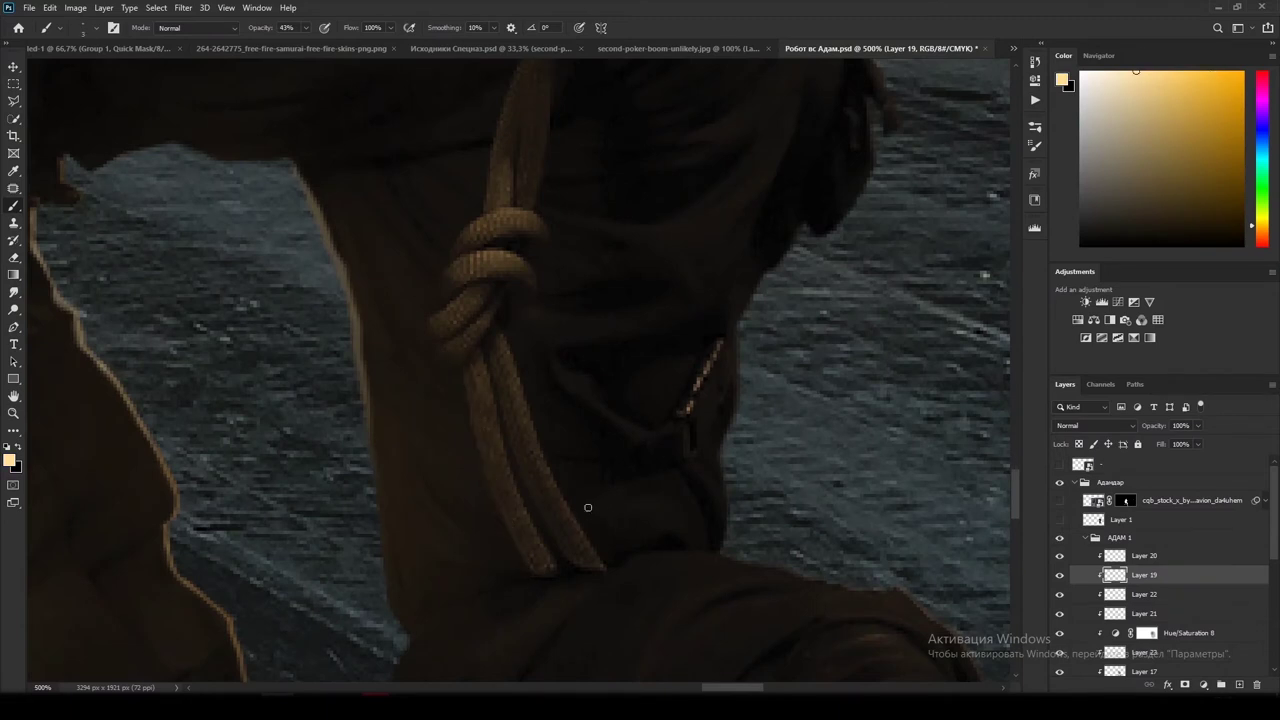
Step: Paint pale warm highlights along the rope and knot on the kneeling soldier's thigh on Layer 19, softening them with the Eraser
drag(512, 541, 478, 448)
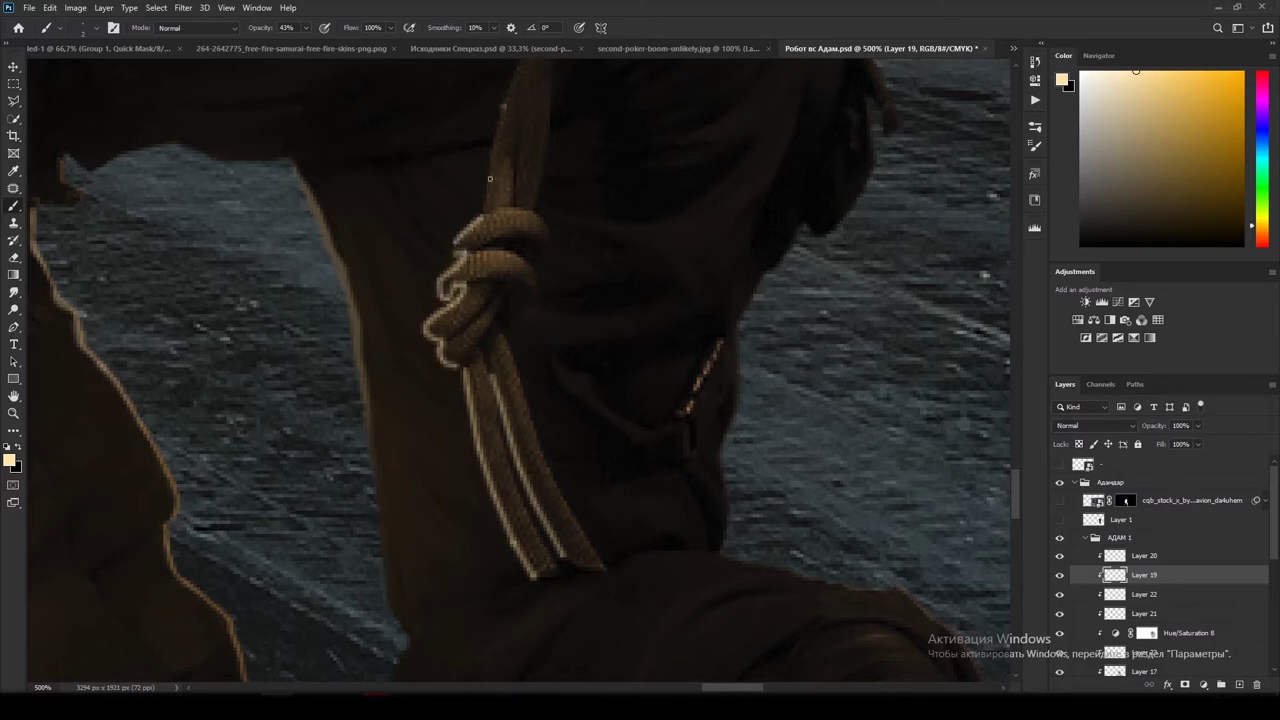
drag(497, 136, 489, 205)
key(e)
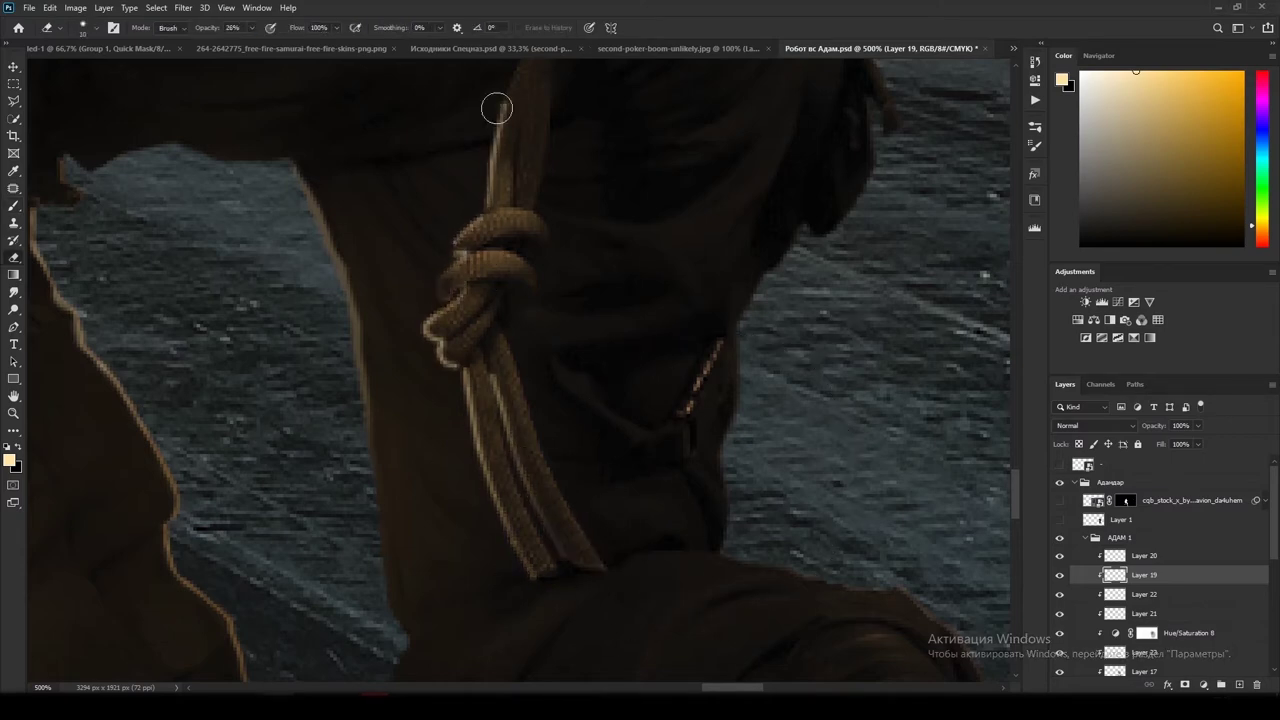
Step: Touch up the kneeling soldier's floor shadow on Layer 18 and paint black shadows under the standing soldier's boots on Layer 24 at 17% brush opacity
key(ctrl+0)
scroll(1160, 600, down, 2)
click(1133, 613)
scroll(573, 508, up, 3)
right_click(628, 440)
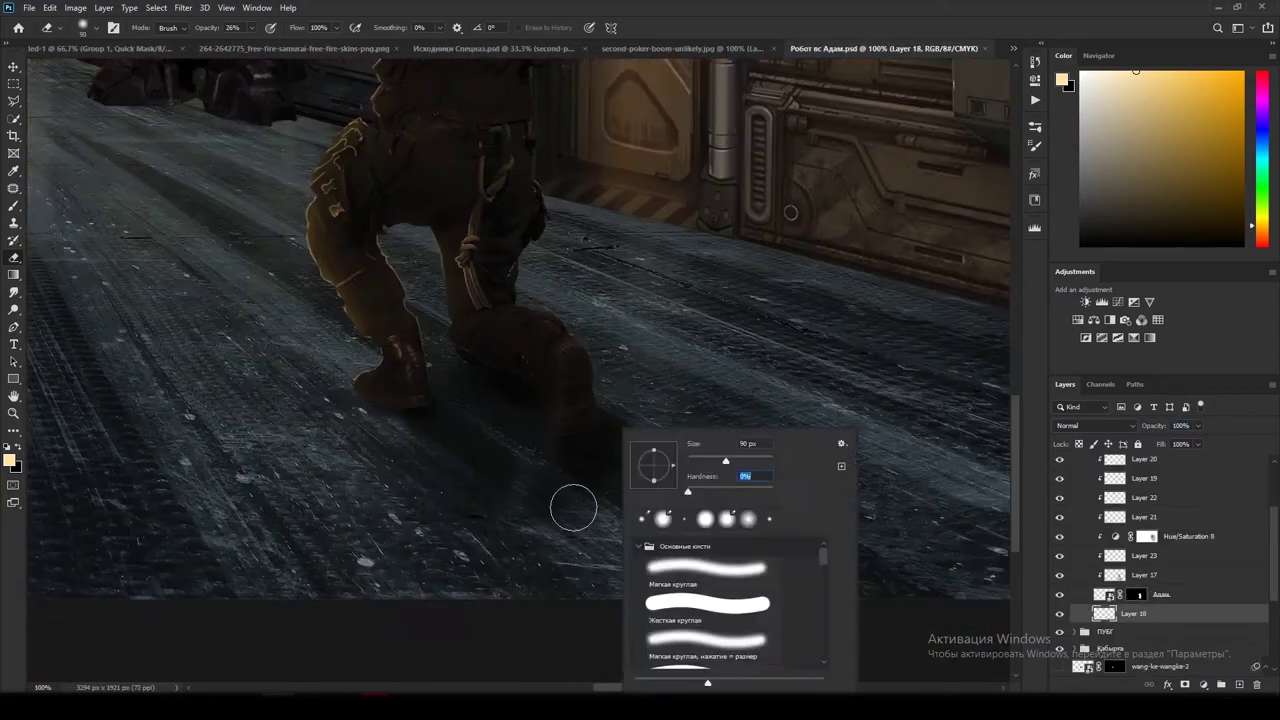
key(x)
scroll(610, 500, down, 2)
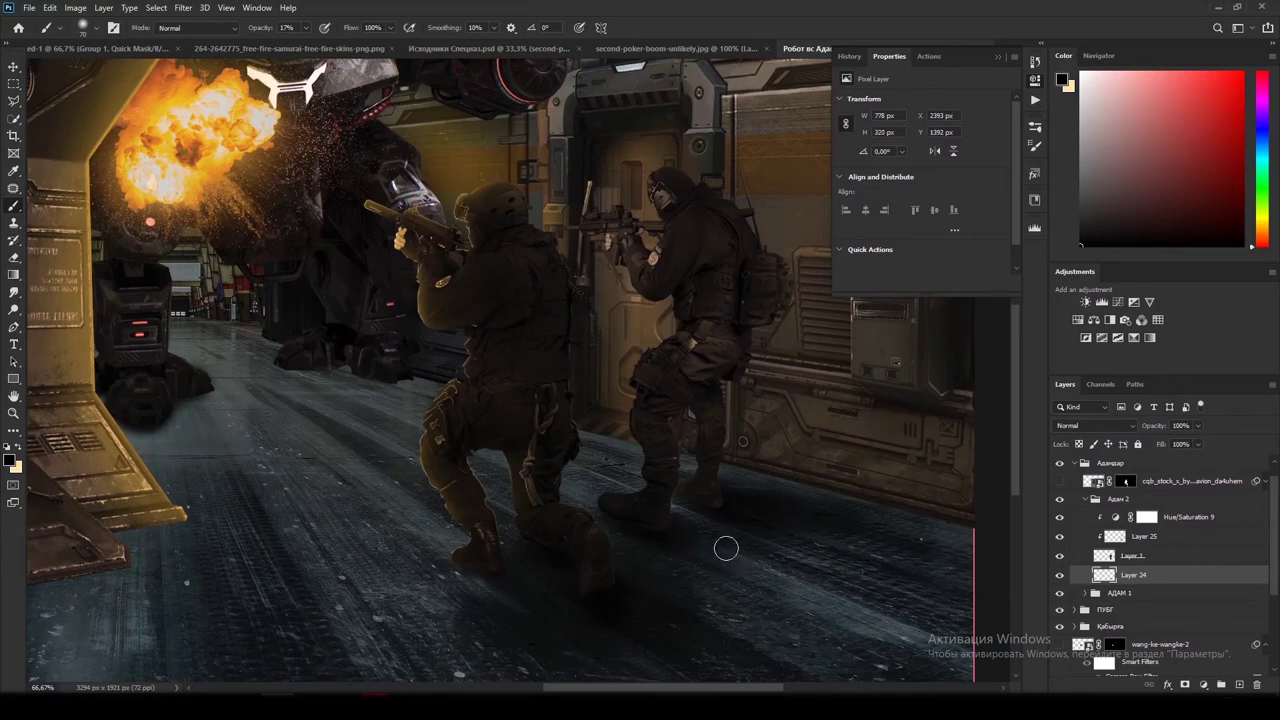
key(e)
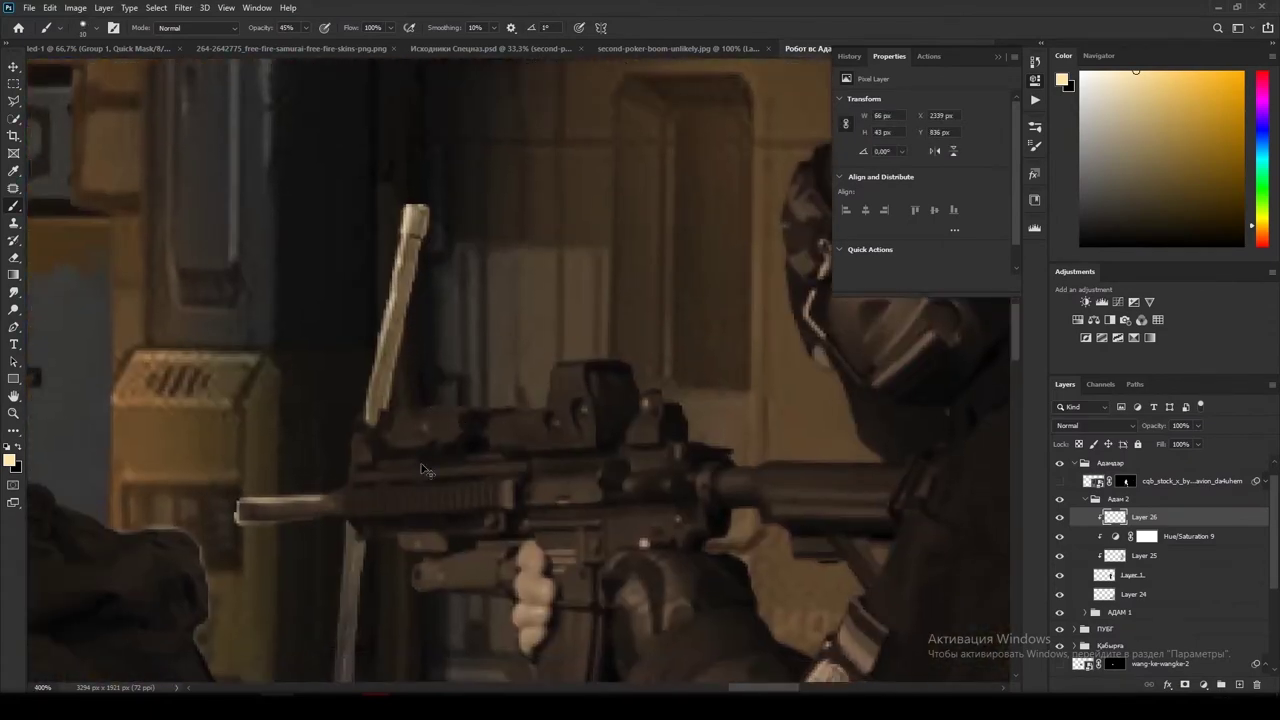
Step: Paint pale rim light on the standing soldier's rifle rail and sight on Layer 26, and move the kneeling soldier's group above his
key(ctrl+plus)
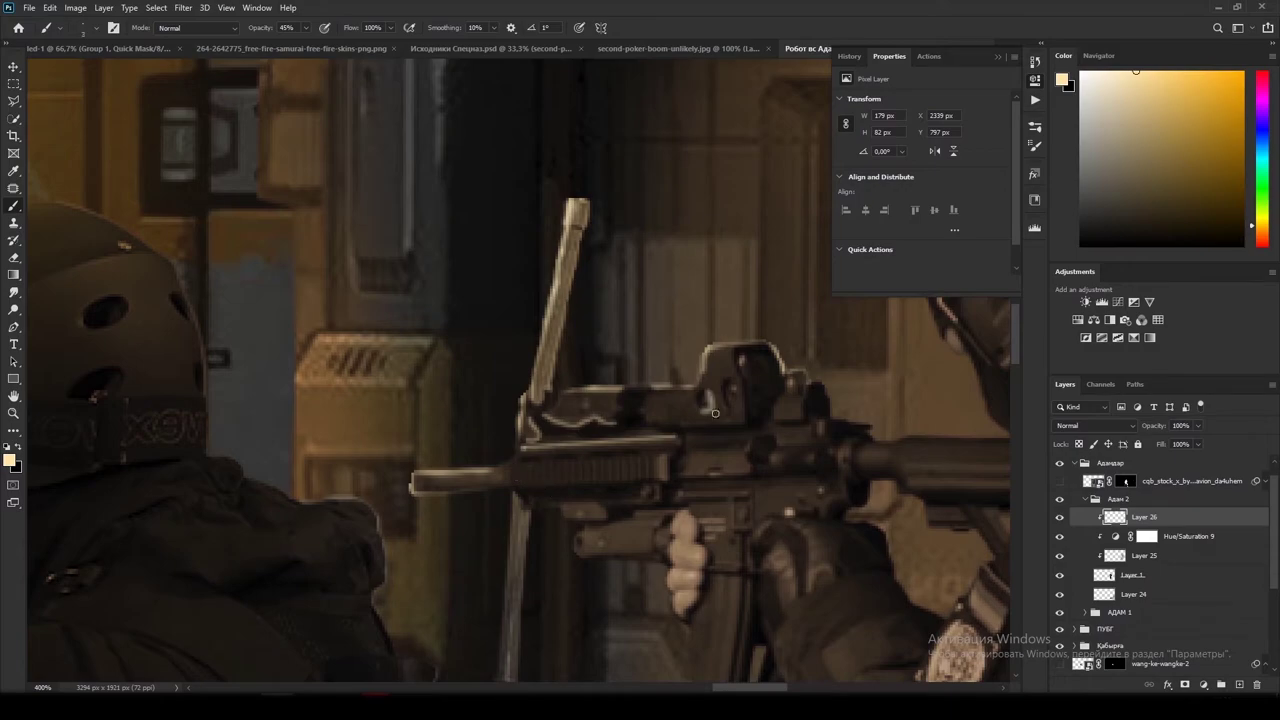
drag(1188, 616, 1180, 612)
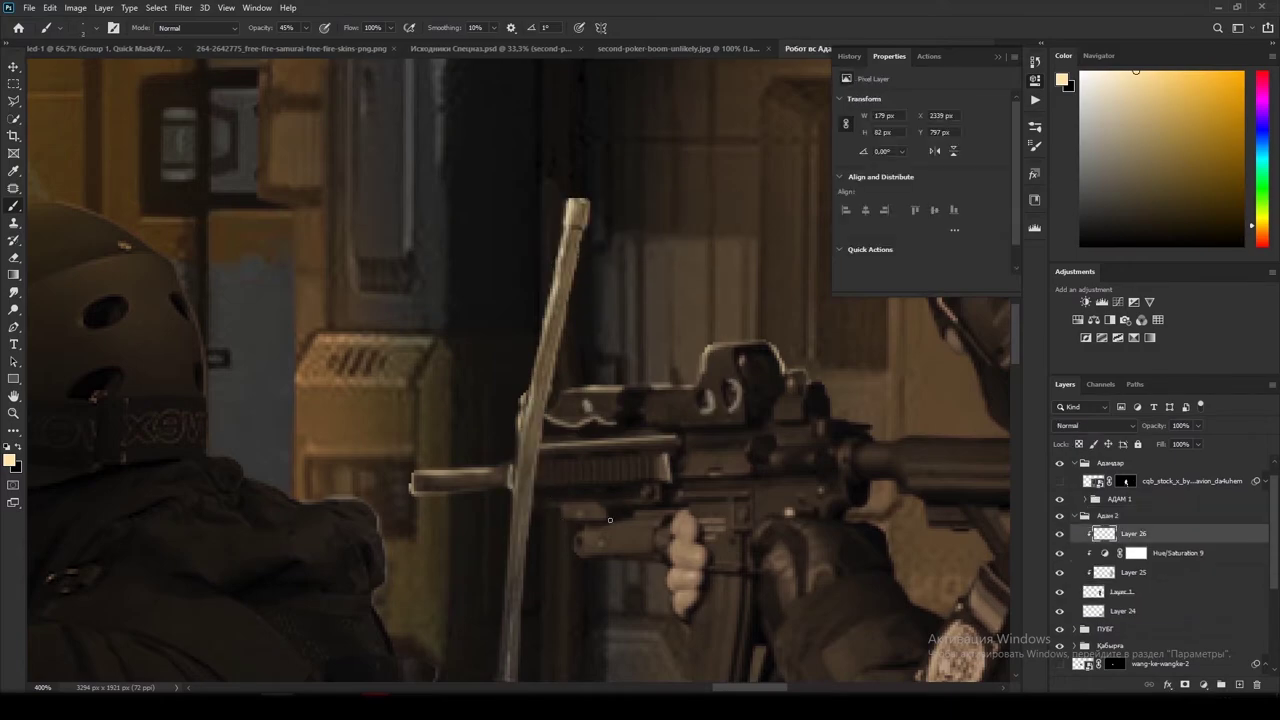
key(ctrl+minus)
key(ctrl+minus)
key(ctrl+minus)
key(ctrl+minus)
key(ctrl+minus)
key(ctrl+minus)
scroll(738, 350, up, 5)
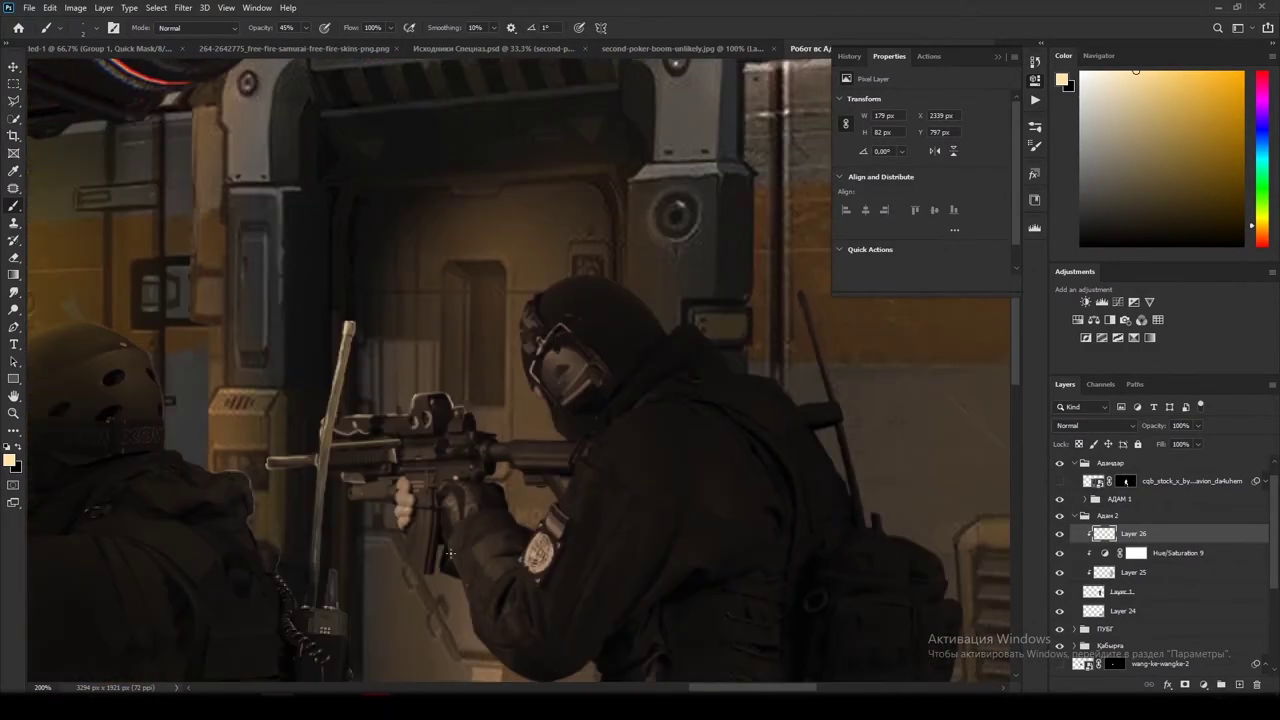
Step: Paint thin pale highlights along the standing soldier's rifle magazine, receiver and foregrip on Layer 26
drag(446, 440, 450, 500)
mouse_move(440, 447)
mouse_down()
mouse_move(386, 434)
mouse_move(581, 405)
mouse_move(461, 492)
mouse_move(468, 464)
mouse_move(447, 409)
mouse_move(437, 414)
mouse_move(536, 440)
mouse_move(500, 431)
mouse_move(432, 510)
mouse_up()
scroll(580, 620, up, 1)
scroll(450, 413, down, 2)
scroll(450, 413, up, 2)
mouse_move(480, 368)
mouse_down()
mouse_move(408, 578)
mouse_move(370, 588)
mouse_move(295, 575)
mouse_move(371, 302)
mouse_up()
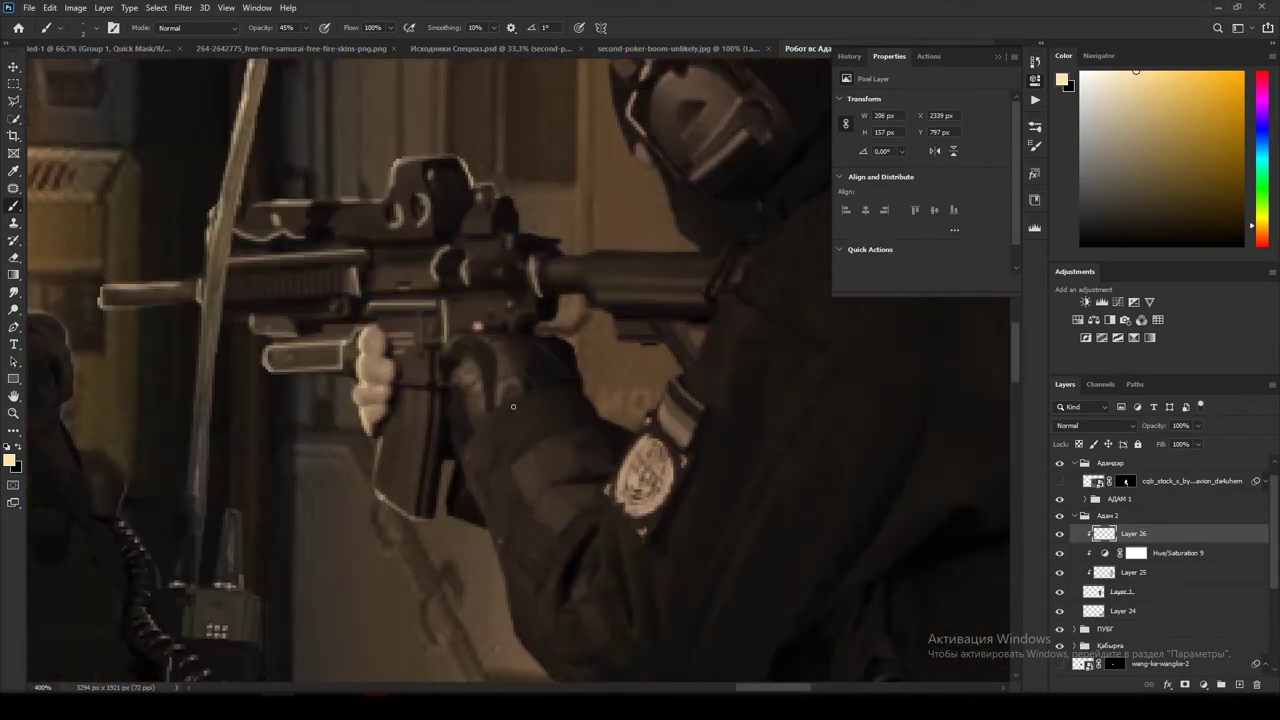
Step: Paint a pale rim light along the standing soldier's sleeve cuff, forearm, upper arm and the edge of his arm patch
drag(470, 450, 570, 400)
scroll(462, 366, up, 1)
drag(430, 330, 462, 366)
drag(926, 304, 656, 404)
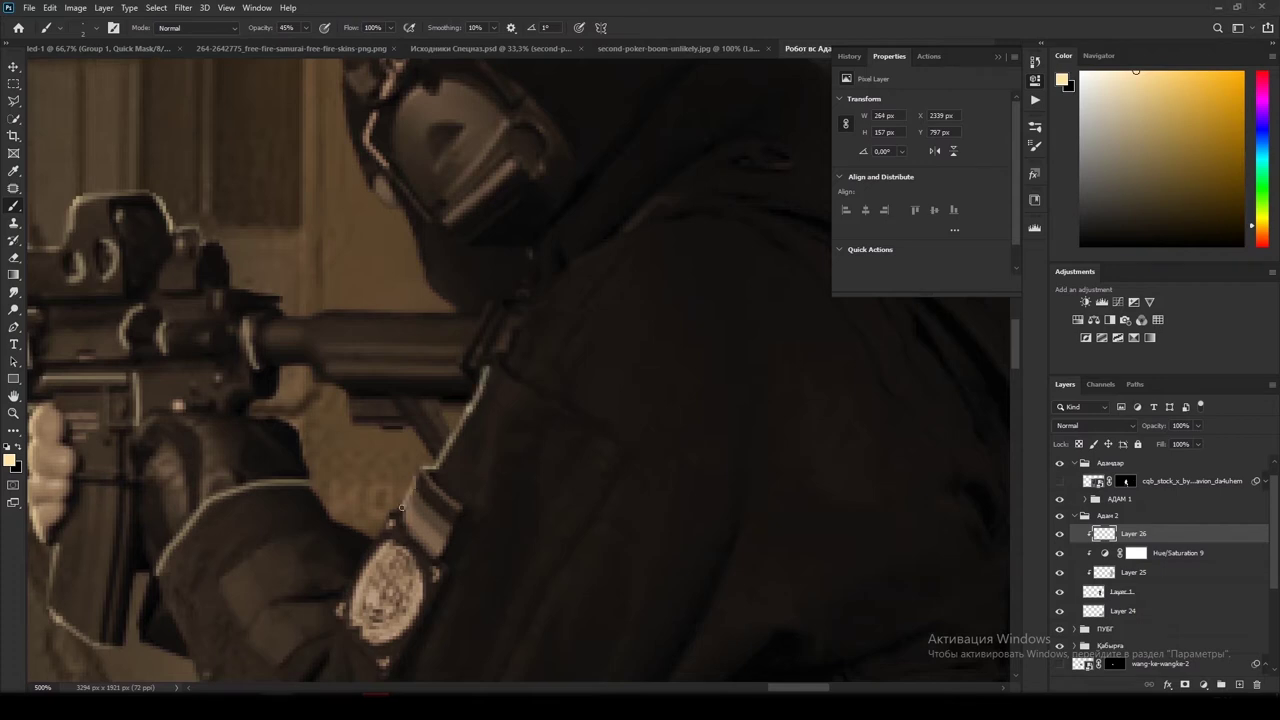
scroll(158, 316, down, 5)
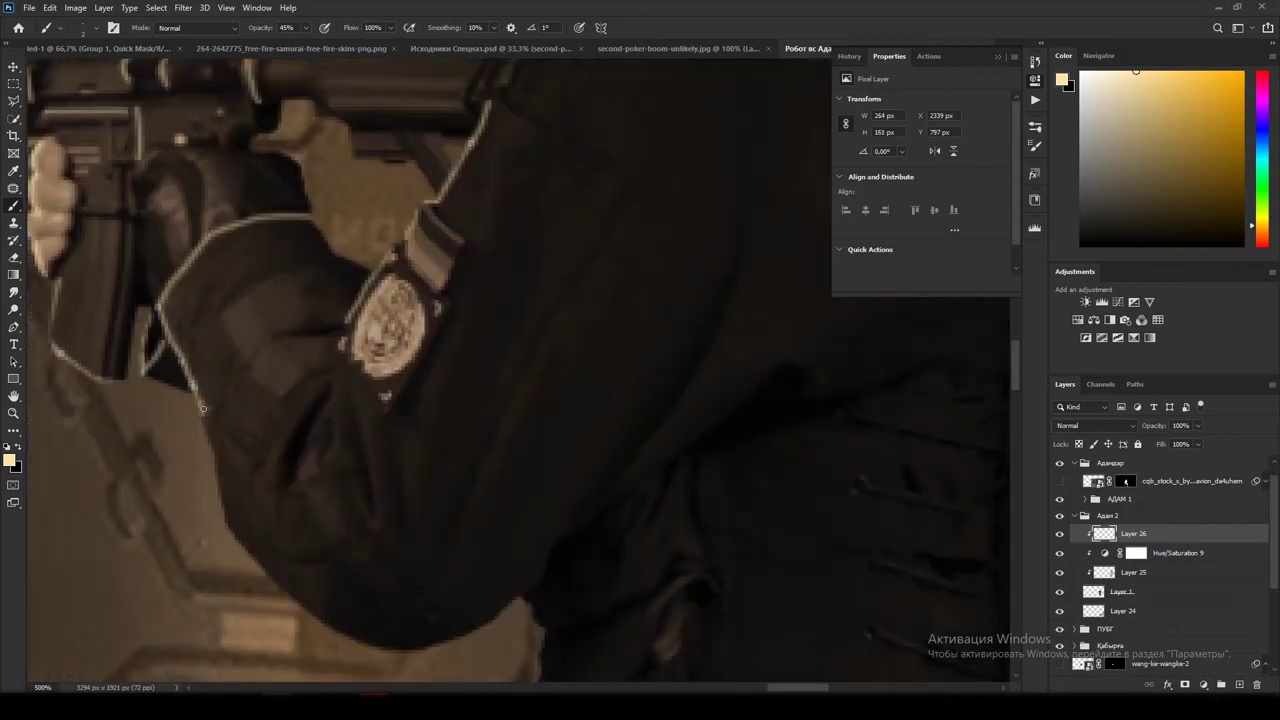
Step: Continue the pale rim light around the standing soldier's elbow, the front of his torso and his hip pouches
scroll(306, 615, down, 5)
mouse_move(384, 330)
mouse_down()
mouse_move(378, 392)
mouse_move(440, 550)
mouse_up()
scroll(361, 445, left, 3)
drag(424, 376, 361, 445)
drag(272, 478, 222, 550)
scroll(308, 353, down, 5)
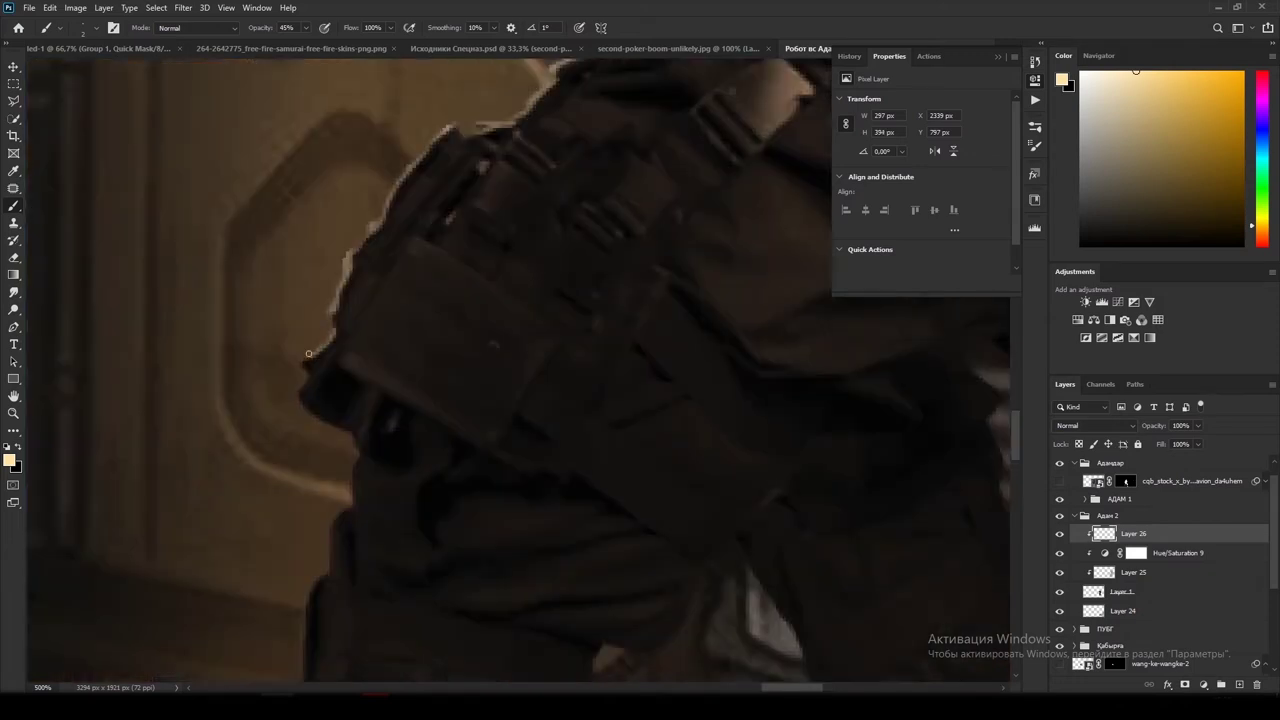
Step: Paint the rim light down the standing soldier's front thigh, knee and shin to the top of his boot
drag(300, 385, 340, 505)
scroll(330, 450, down, 5)
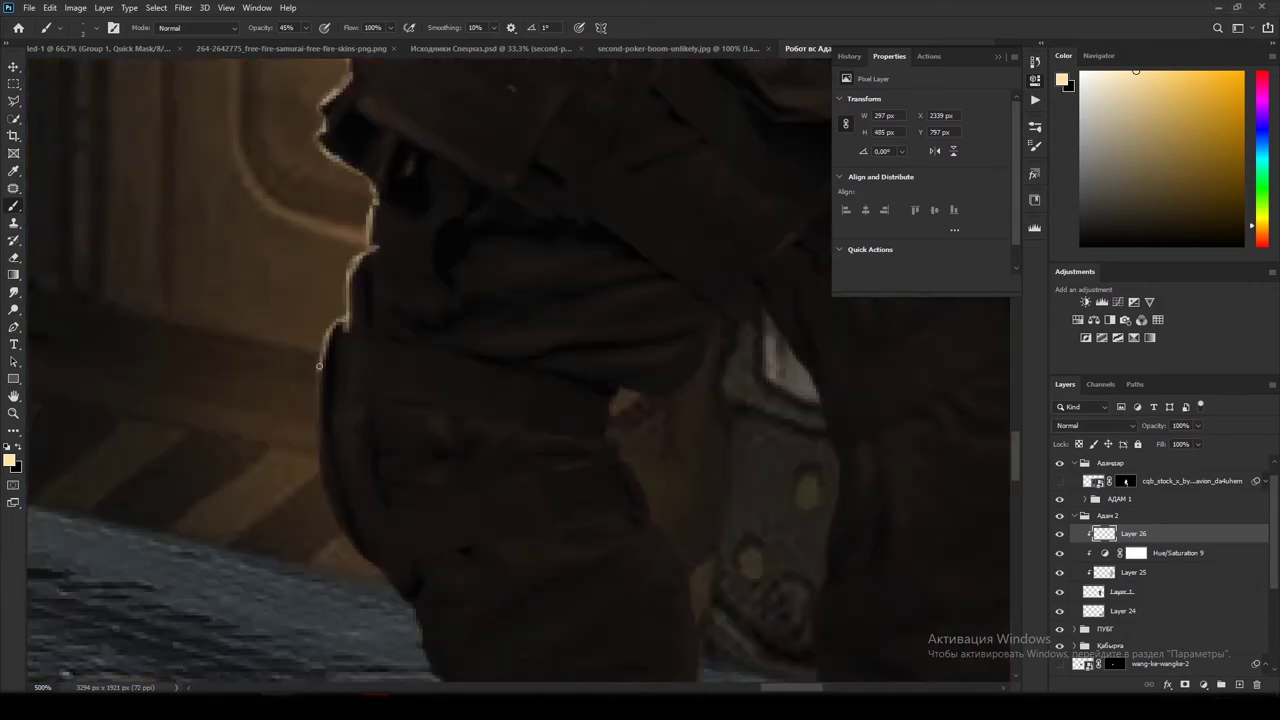
mouse_move(325, 335)
mouse_down()
mouse_move(340, 532)
mouse_move(400, 600)
mouse_up()
scroll(365, 374, down, 5)
drag(360, 345, 365, 374)
scroll(365, 374, down, 5)
mouse_move(409, 271)
mouse_down()
mouse_move(418, 320)
mouse_move(95, 370)
mouse_move(341, 357)
mouse_up()
key(ctrl+z)
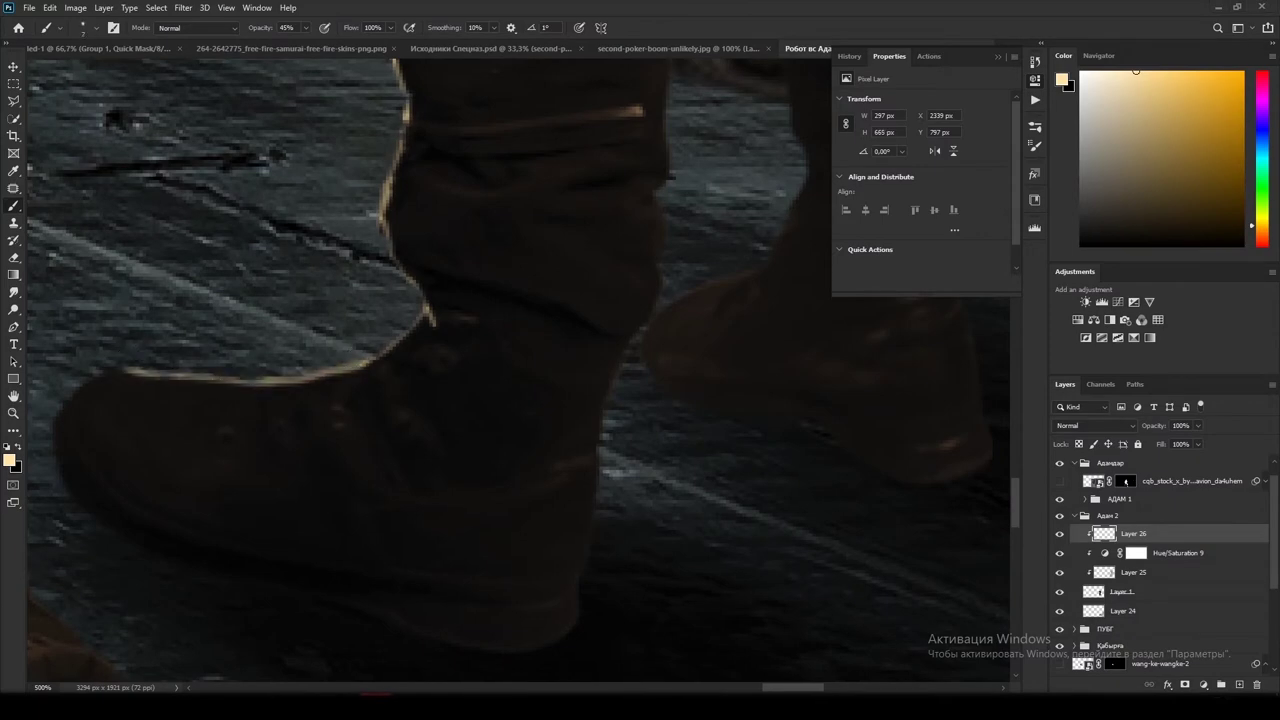
Step: Liquify the standing soldier's layer, freezing the rear leg and upper body and reshaping the front leg with Forward Warp
key(ctrl+1)
ctrl+click(1122, 591)
click(48, 8)
click(1122, 591)
key(shift+ctrl+x)
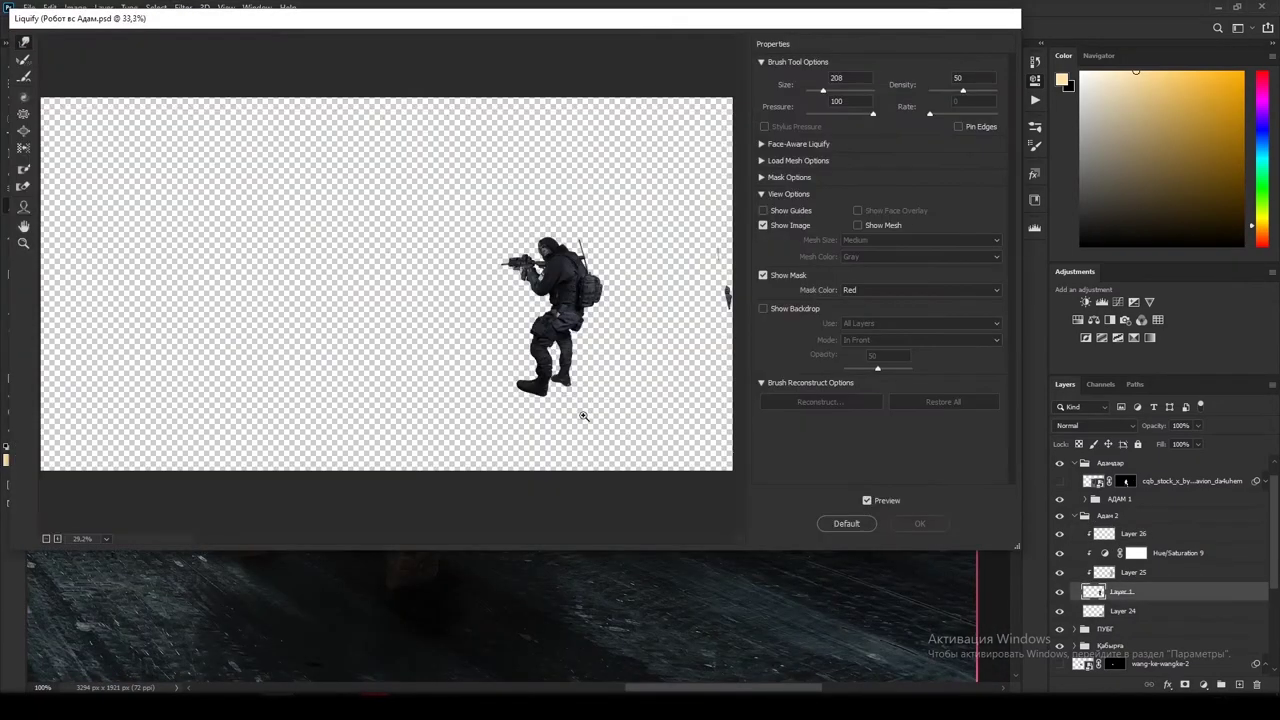
drag(480, 320, 523, 400)
scroll(523, 400, up, 3)
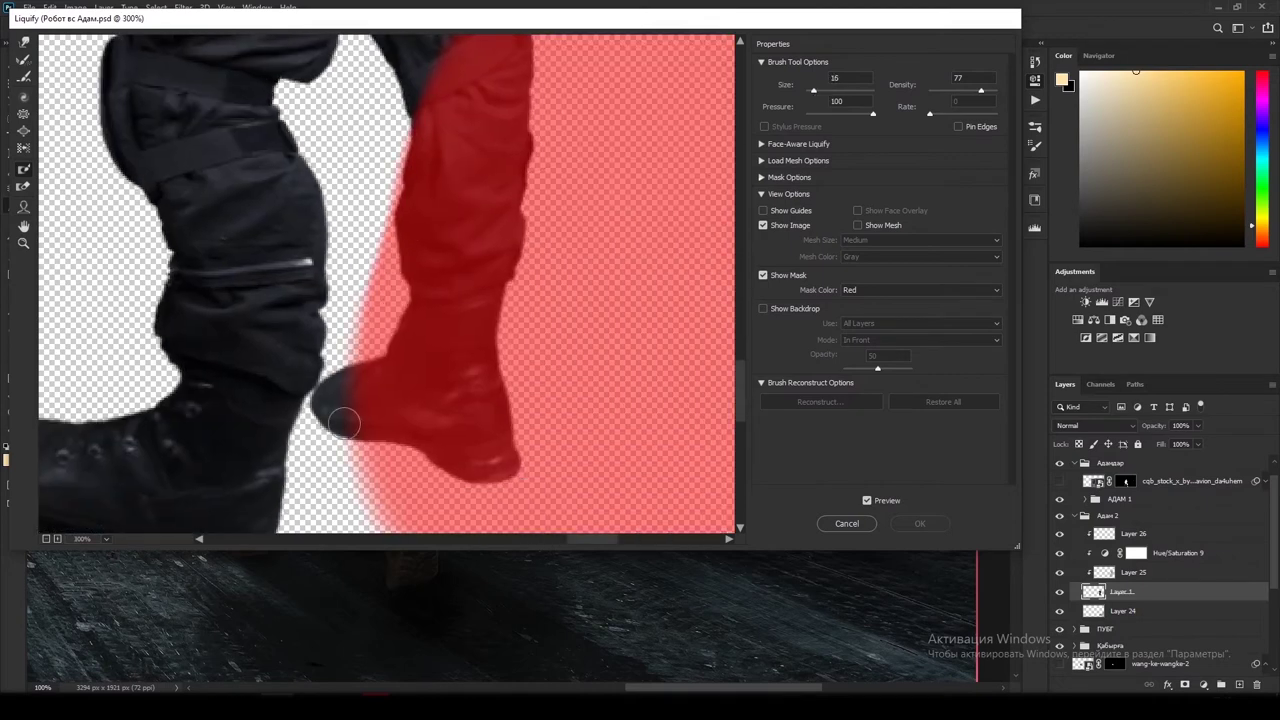
scroll(423, 343, up, 3)
scroll(423, 343, down, 3)
drag(423, 343, 450, 300)
scroll(543, 343, down, 5)
key(w)
drag(330, 420, 285, 430)
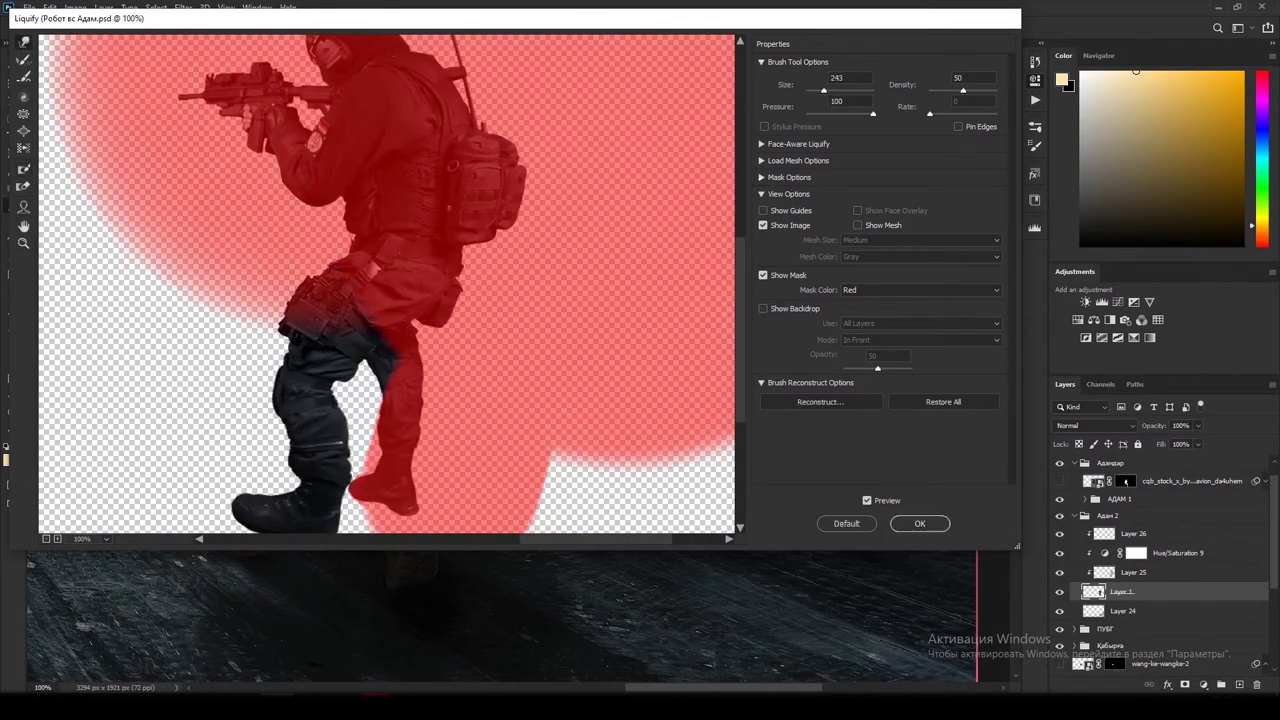
scroll(271, 428, down, 2)
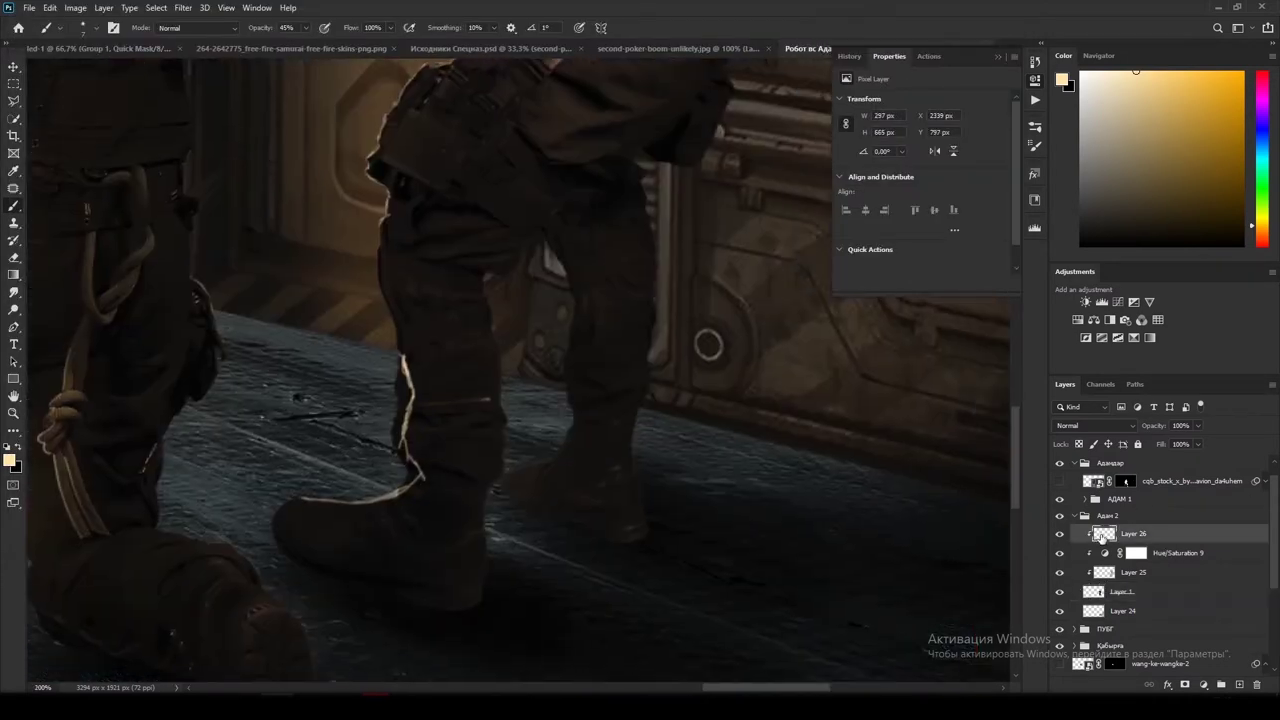
Step: Adjust the front-edge rim light on Layer 26 with the Smudge tool and erase it along the front shin and boot at 59% eraser opacity
right_click(214, 275)
key(Escape)
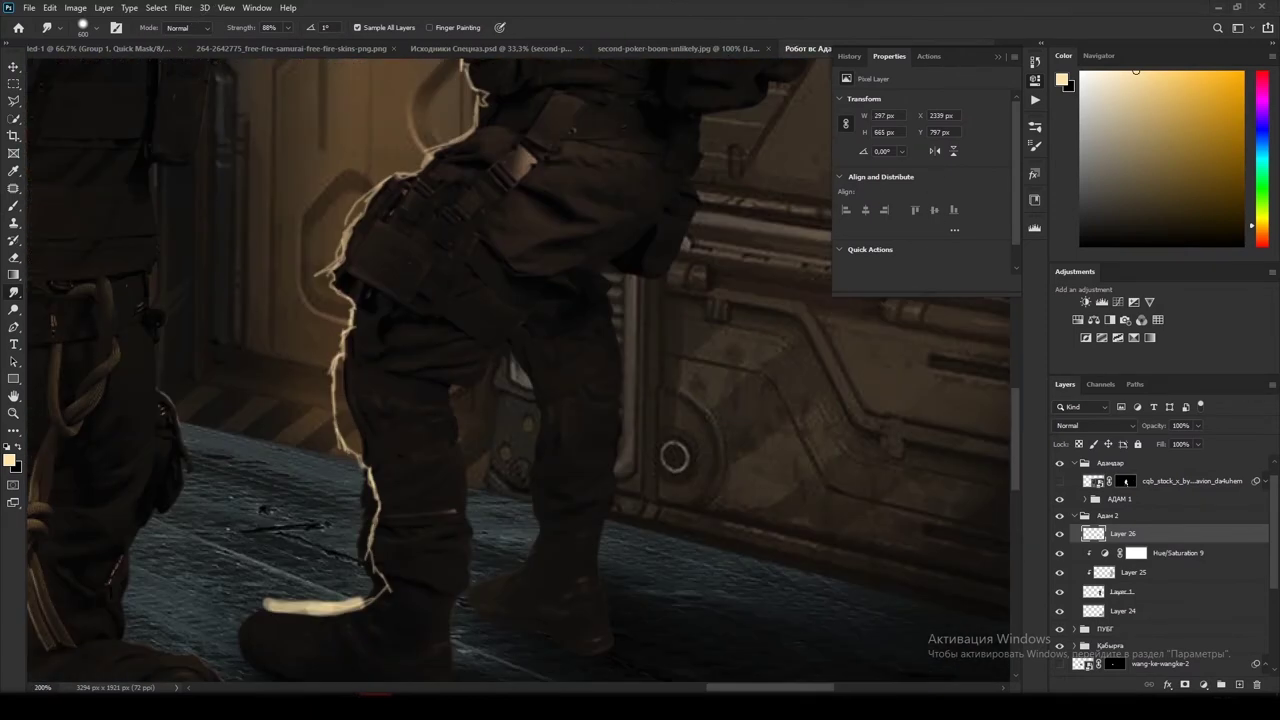
alt+right_click(343, 371)
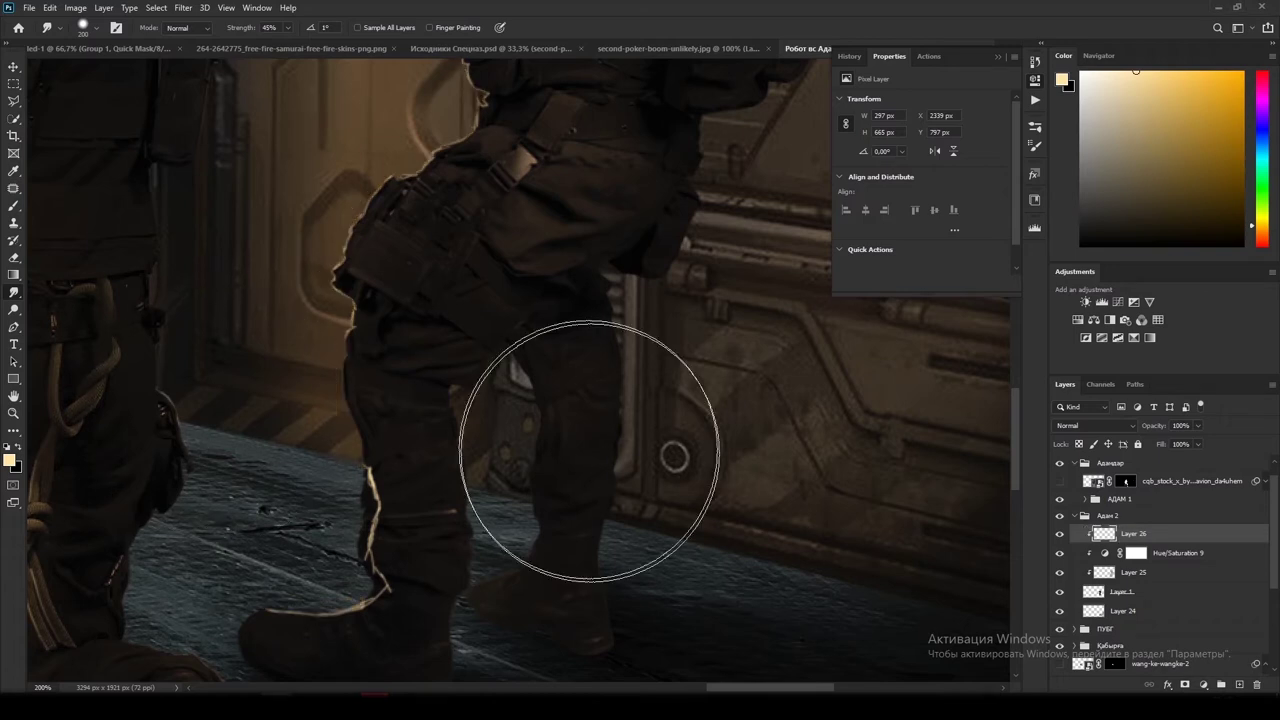
key(e)
key(ctrl+alt+g)
scroll(335, 455, up, 2)
key(5)
key(5)
drag(335, 455, 410, 635)
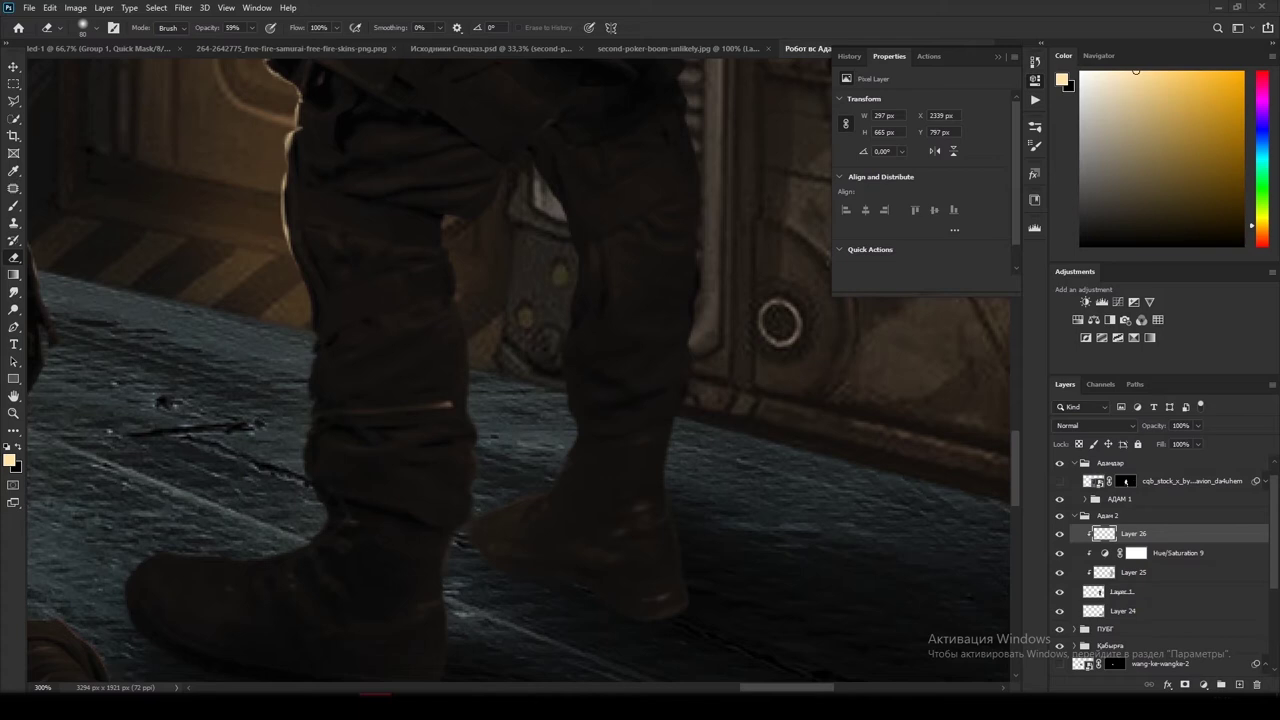
Step: Repaint a thin pale rim light along the standing soldier's front shin and the upper edge of his front boot
key(b)
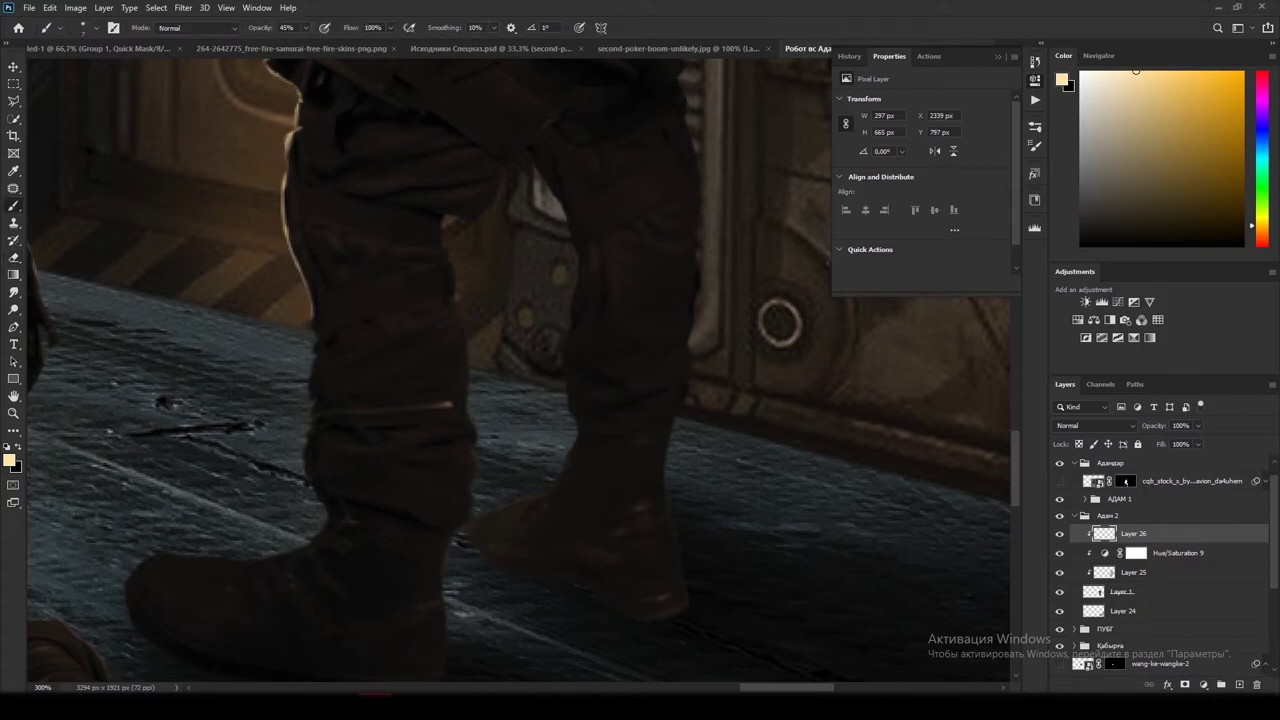
mouse_move(304, 405)
mouse_down()
mouse_move(326, 508)
mouse_move(250, 563)
mouse_up()
scroll(251, 565, up, 2)
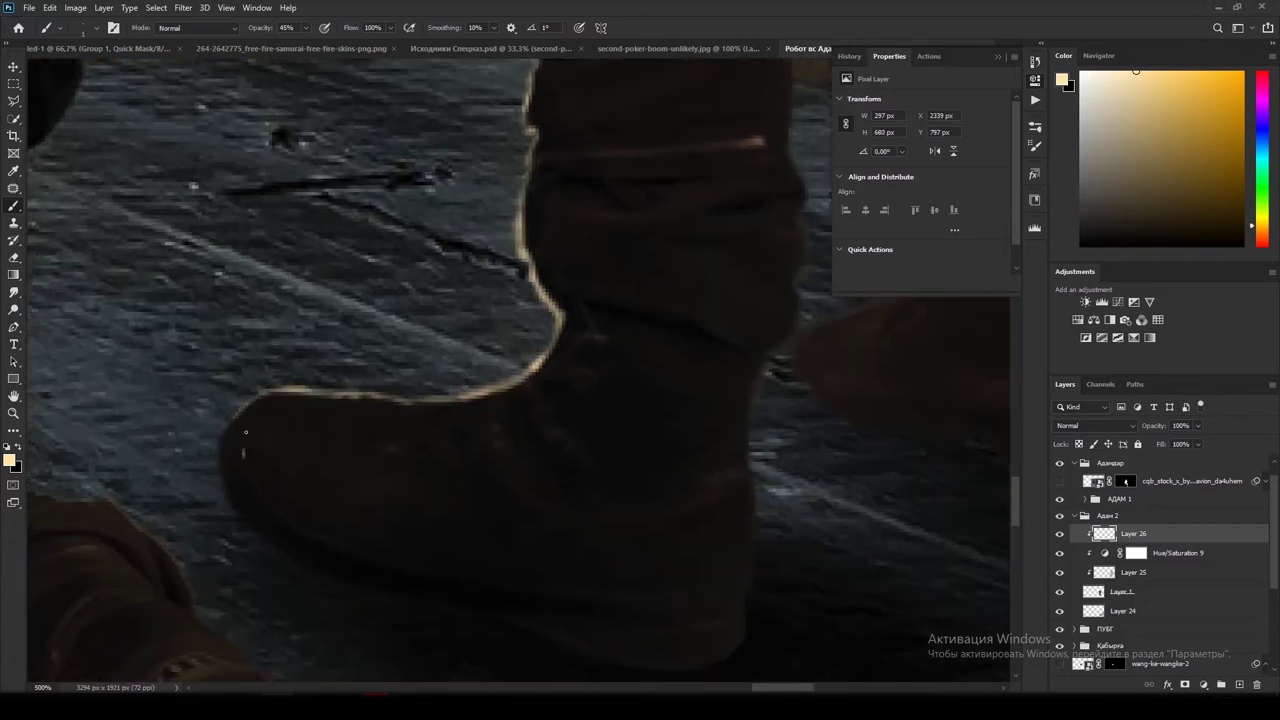
Step: Paint a pale rim light down the standing soldier's rear leg and around the toe of his rear boot
scroll(684, 297, down, 3)
scroll(537, 301, up, 1)
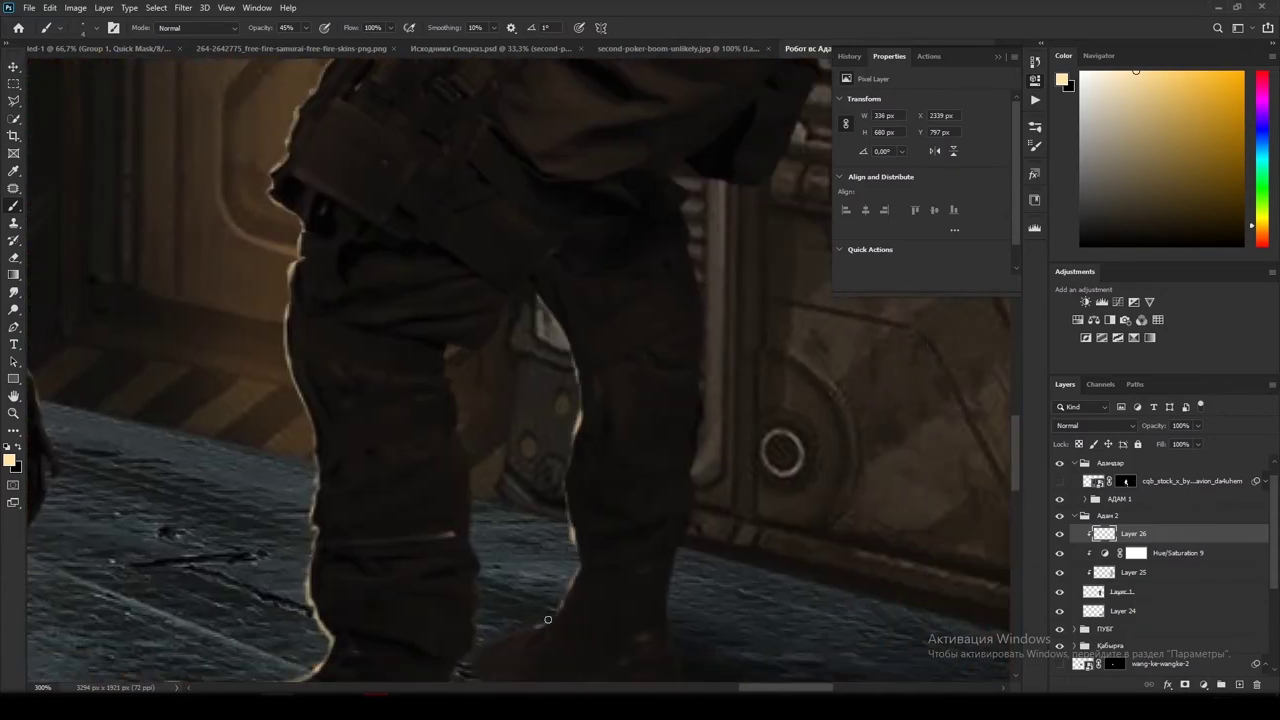
scroll(548, 620, up, 2)
drag(502, 564, 575, 580)
scroll(520, 390, down, 1)
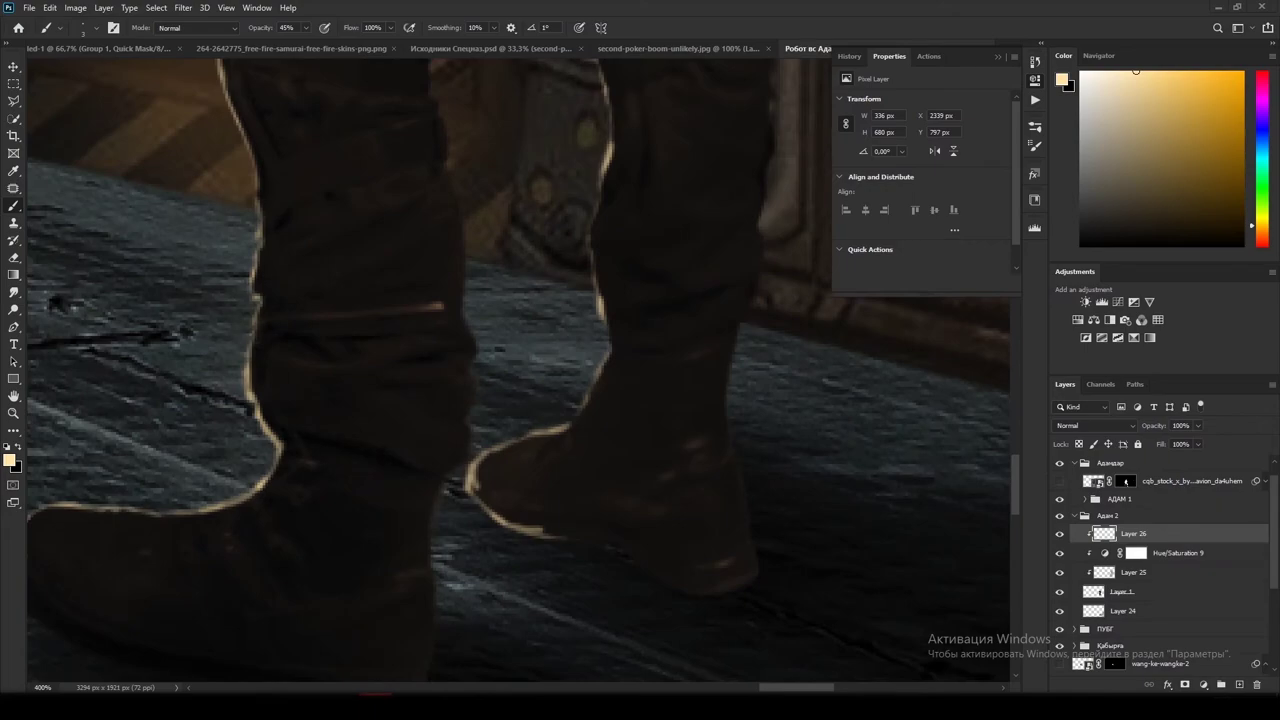
Step: Paint pale rim light along the front of the standing soldier's hood and chin and around his goggles and mask
scroll(490, 474, down, 8)
scroll(490, 474, up, 8)
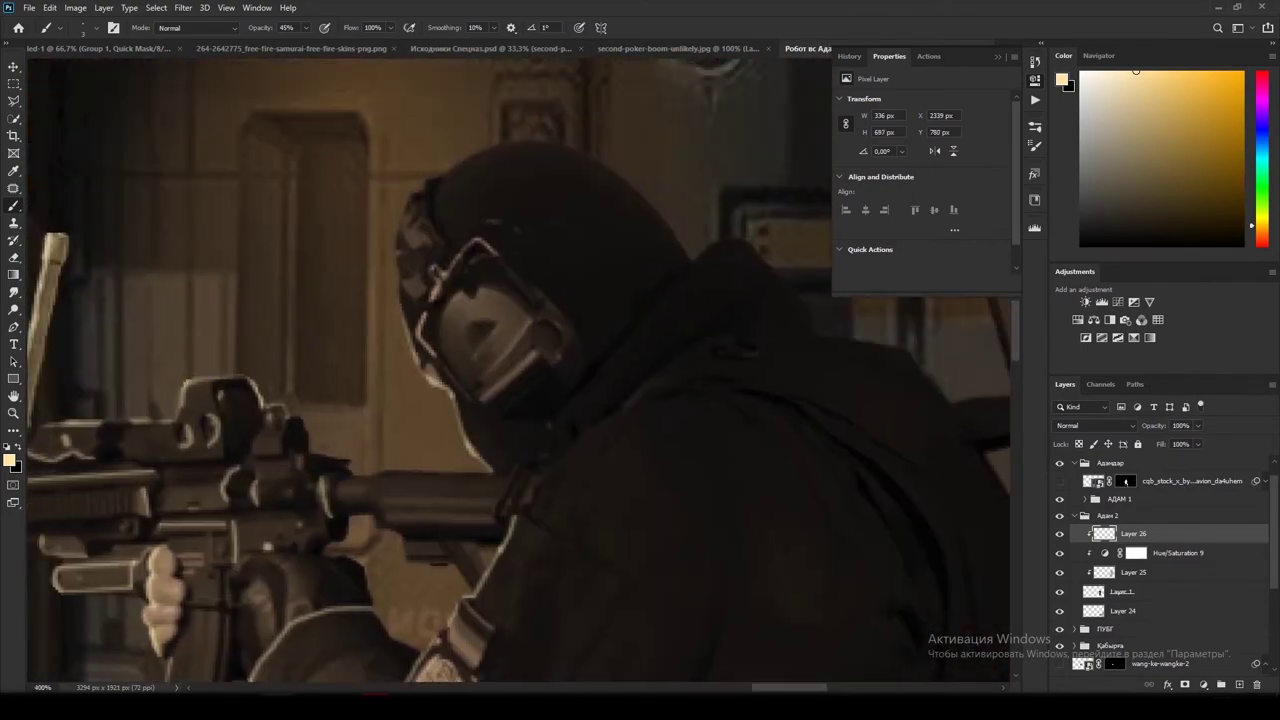
drag(444, 328, 404, 290)
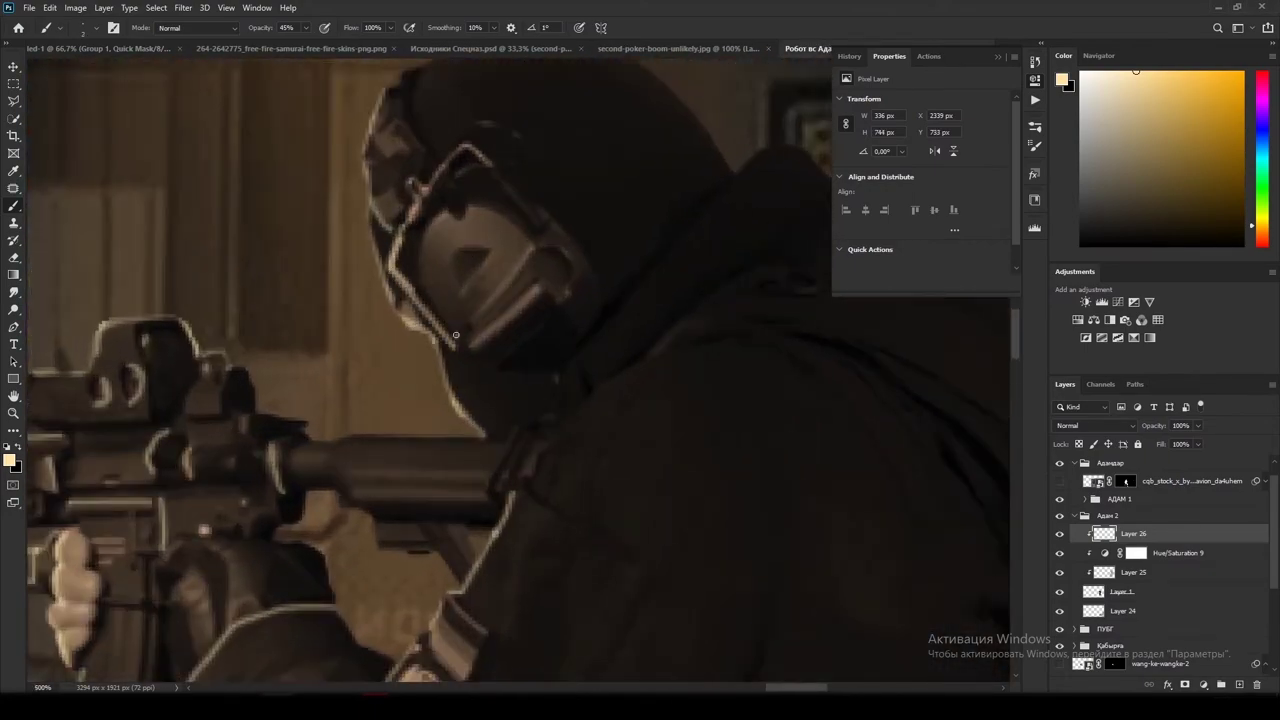
scroll(588, 468, up, 8)
scroll(588, 468, down, 8)
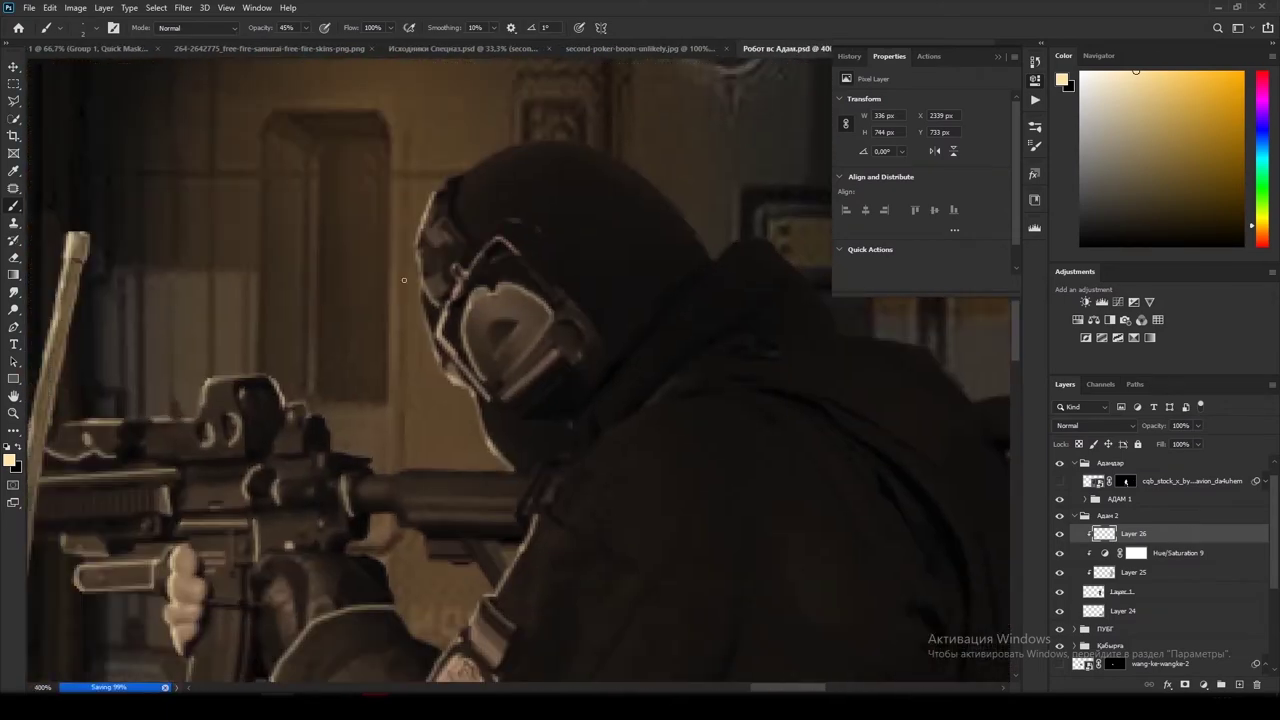
Step: Add clipped Layer 27 beneath the rim-light layer and paint a soft warm glow over the standing soldier's rifle at 18% brush opacity
key(ctrl+shift+alt+n)
key(1)
key(8)
mouse_move(450, 410)
mouse_down()
mouse_move(437, 429)
mouse_move(429, 280)
mouse_move(523, 450)
mouse_up()
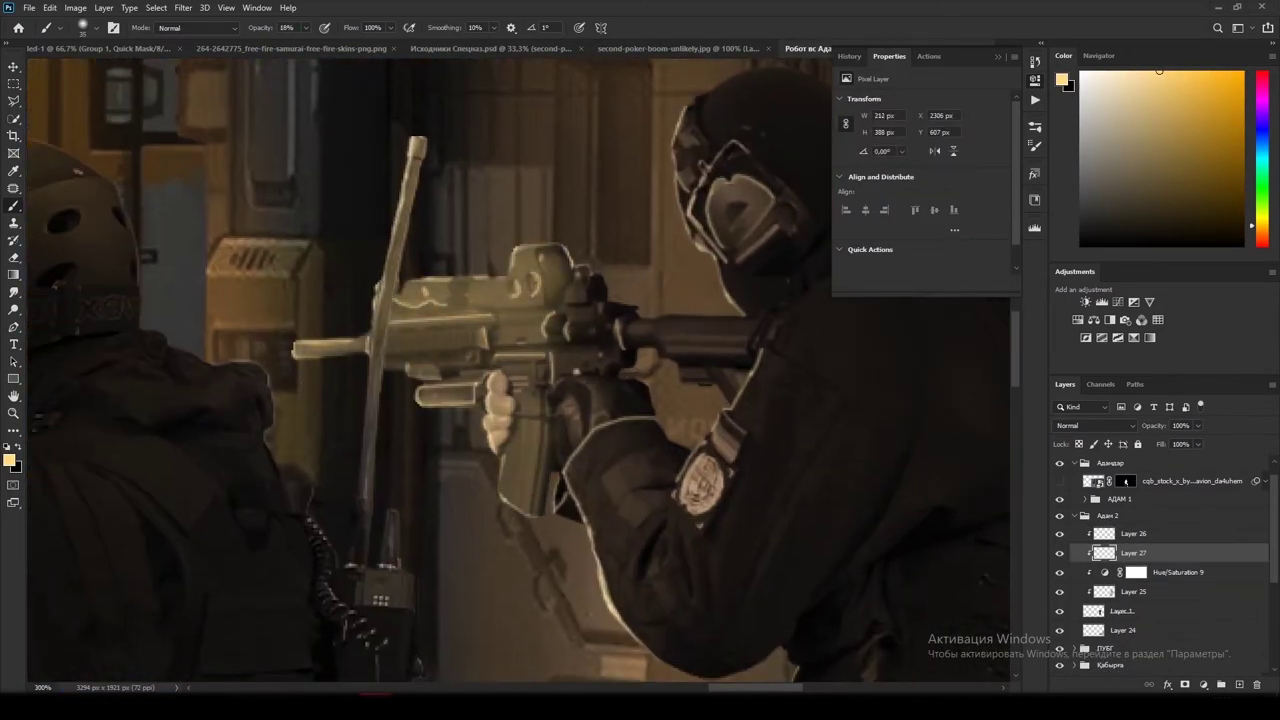
Step: Extend the soft warm glow on Layer 27 along the standing soldier's forearm, hip and legs
scroll(686, 434, down, 2)
drag(686, 434, 509, 523)
scroll(494, 368, down, 3)
drag(494, 368, 560, 440)
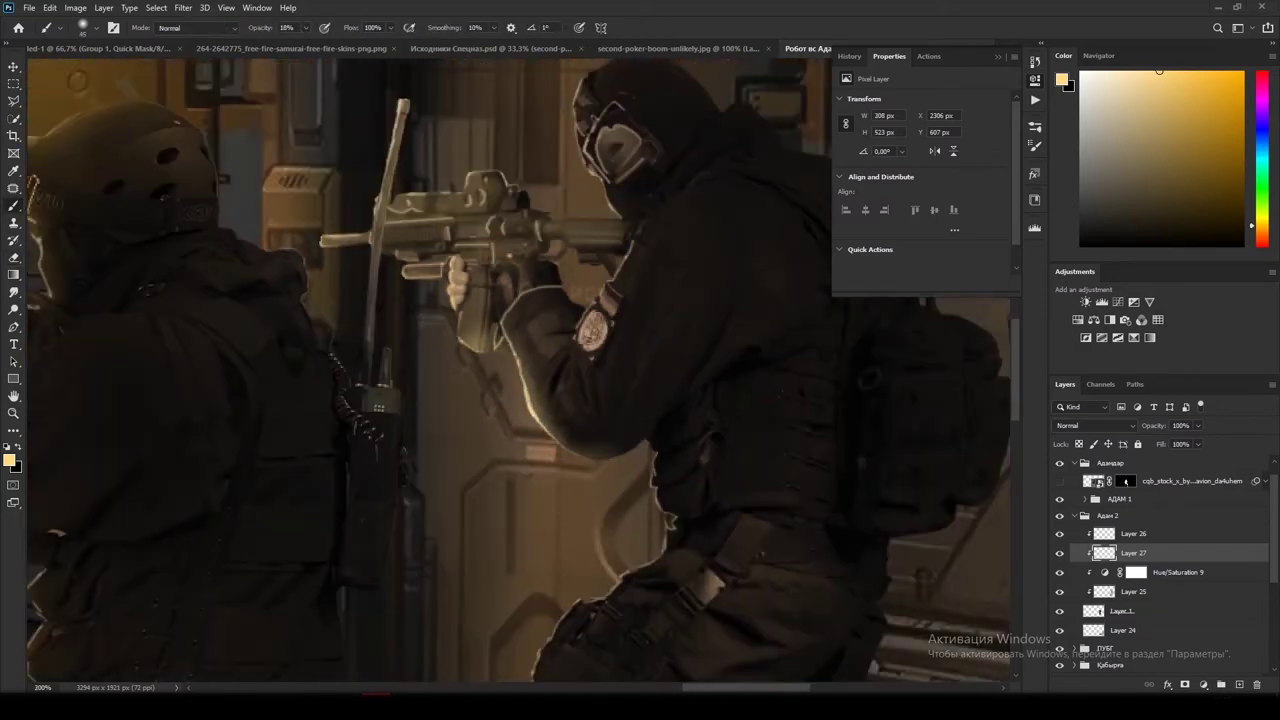
mouse_move(668, 582)
mouse_down()
mouse_move(609, 543)
mouse_move(586, 457)
mouse_move(443, 537)
mouse_move(500, 600)
mouse_up()
scroll(609, 543, down, 2)
scroll(586, 457, down, 2)
scroll(473, 625, down, 2)
scroll(473, 625, down, 2)
key(ctrl+minus)
key(ctrl+minus)
Step: Add clipped Layer 28 and paint a broader, fainter warm glow over the standing soldier's body and legs at 6% brush opacity
key(ctrl+shift+alt+n)
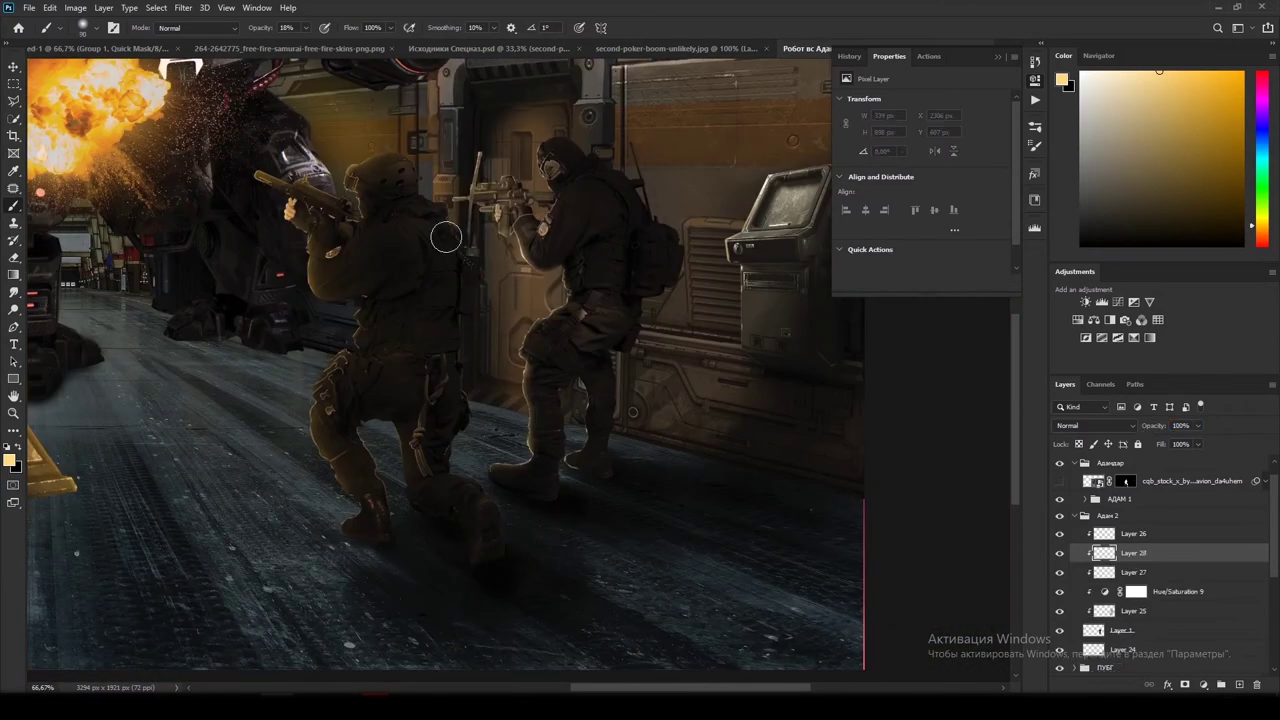
key(0)
key(6)
drag(563, 294, 583, 422)
key(ctrl+minus)
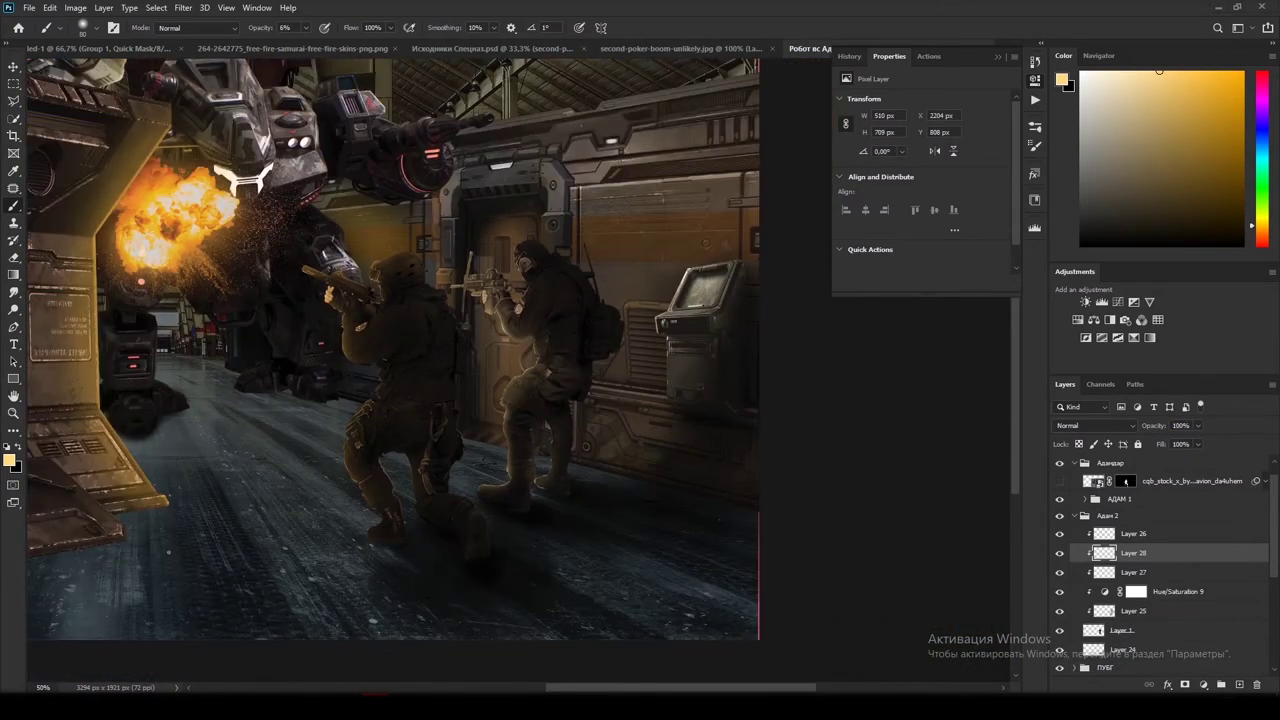
Step: Duplicate Layer 22 in the kneeling soldier's group and add a Color Overlay effect to both the original and the copy
click(1080, 518)
click(1084, 521)
click(1180, 575)
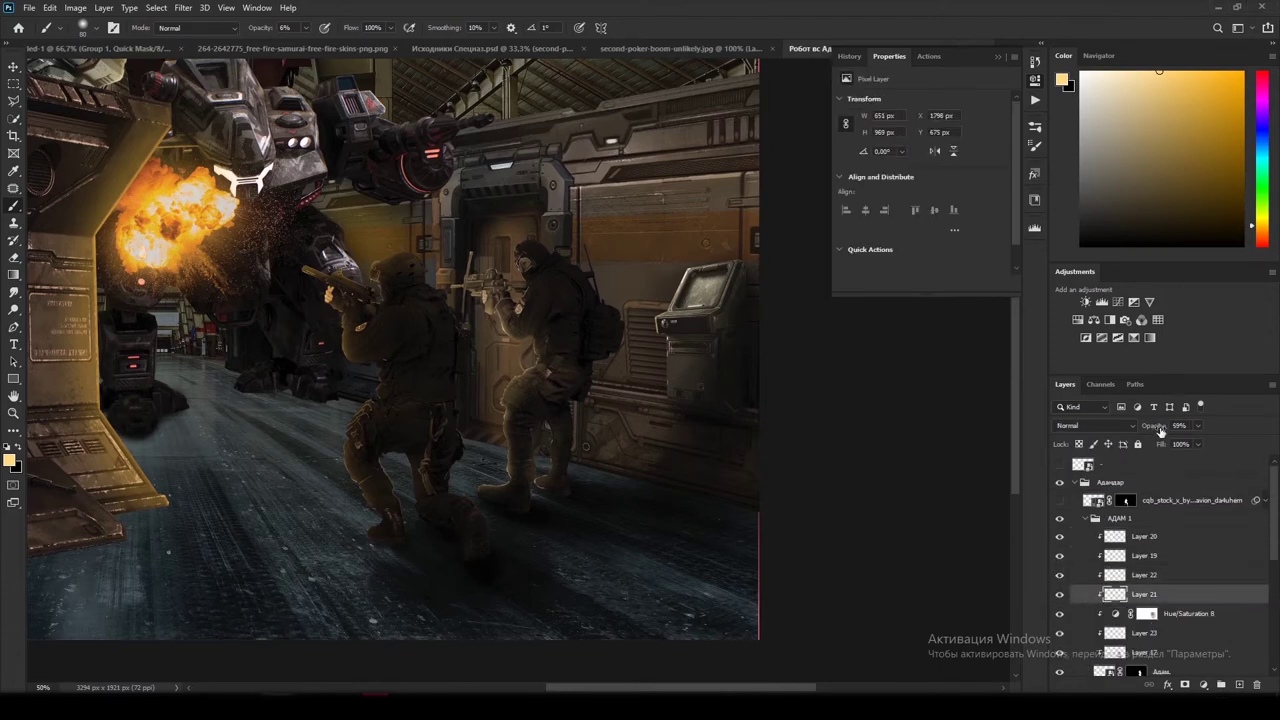
double_click(1180, 575)
key(Escape)
key(ctrl+j)
double_click(1193, 593)
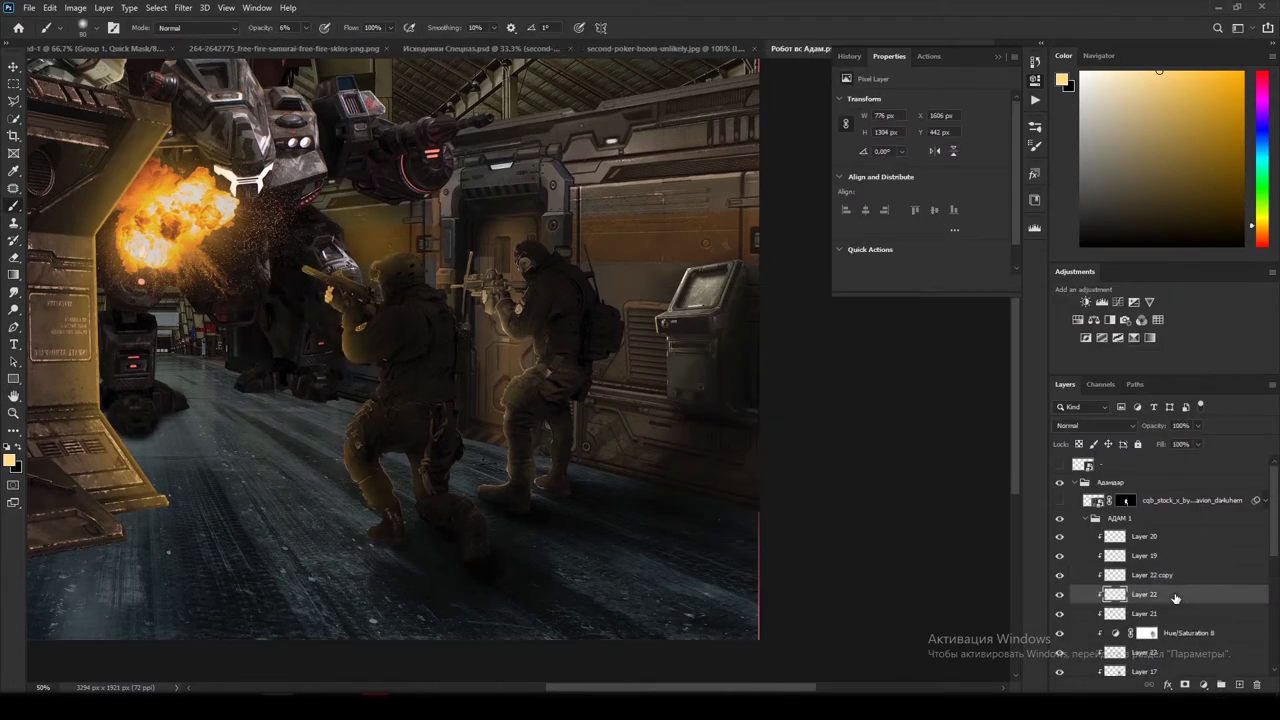
key(Return)
key(Return)
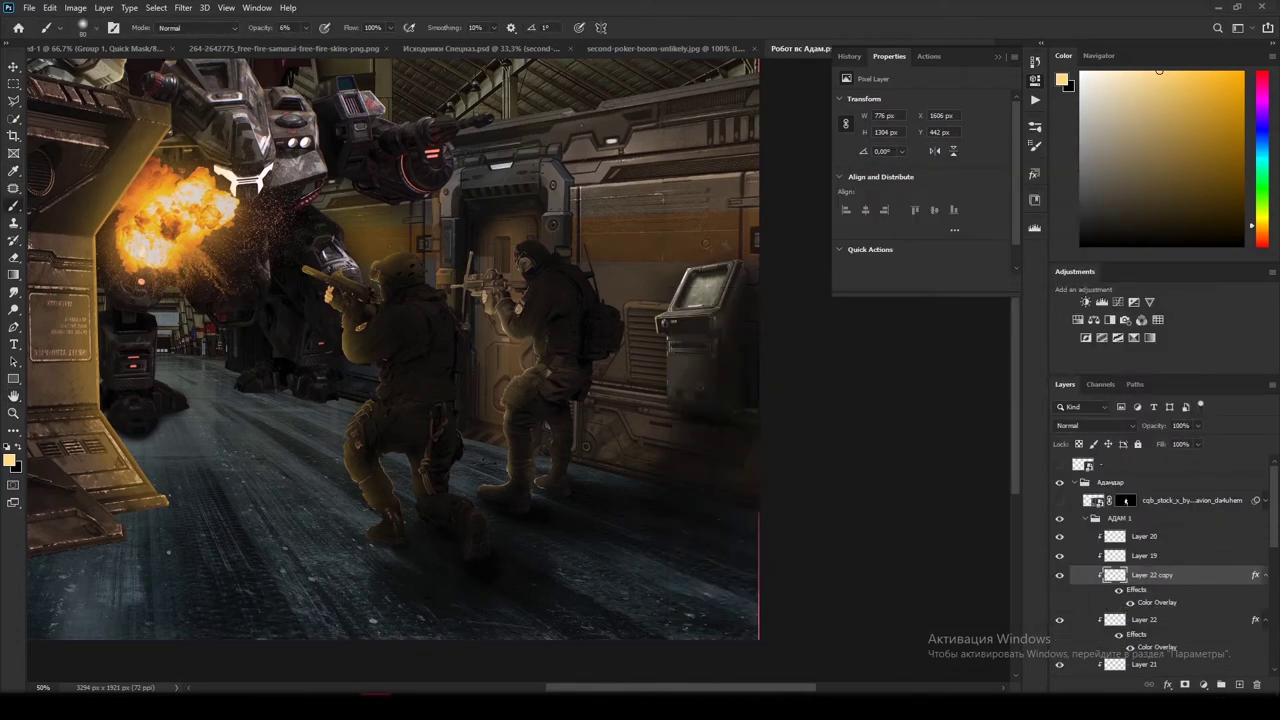
Step: Show the hidden third soldier's layer, group it separately, and darken it with a clipped Hue/Saturation adjustment
scroll(551, 491, left, 3)
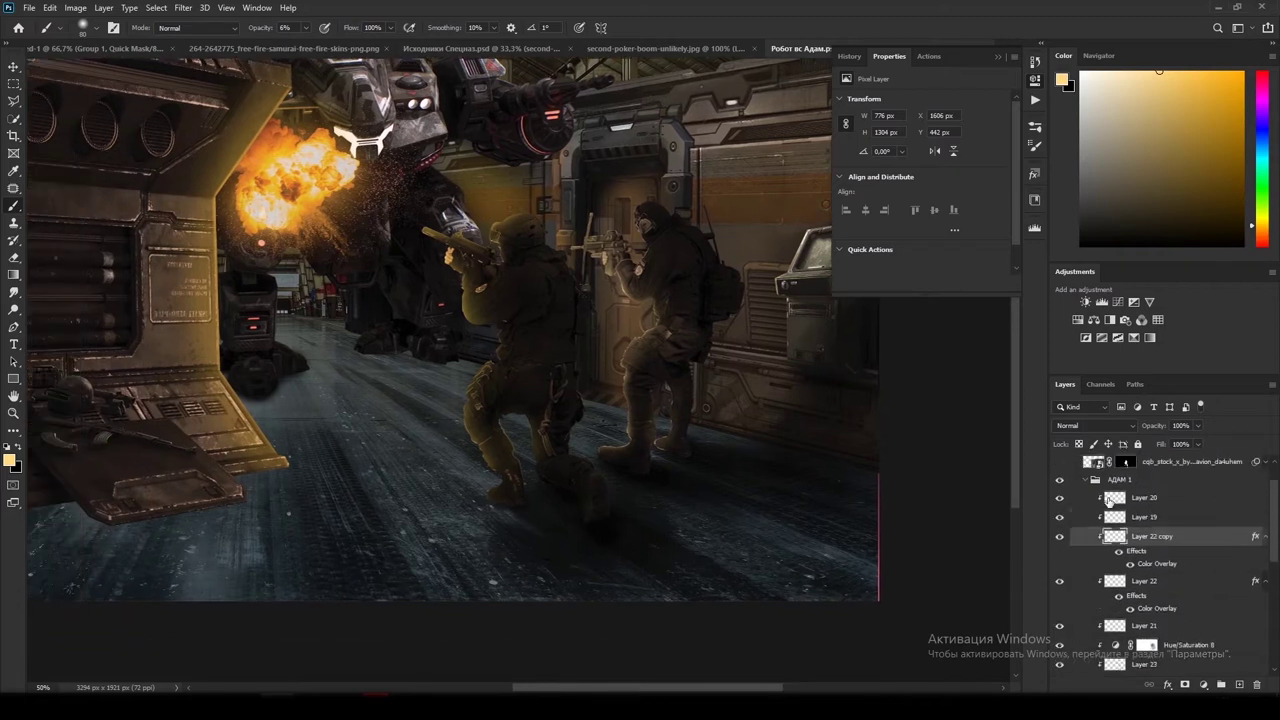
click(1095, 518)
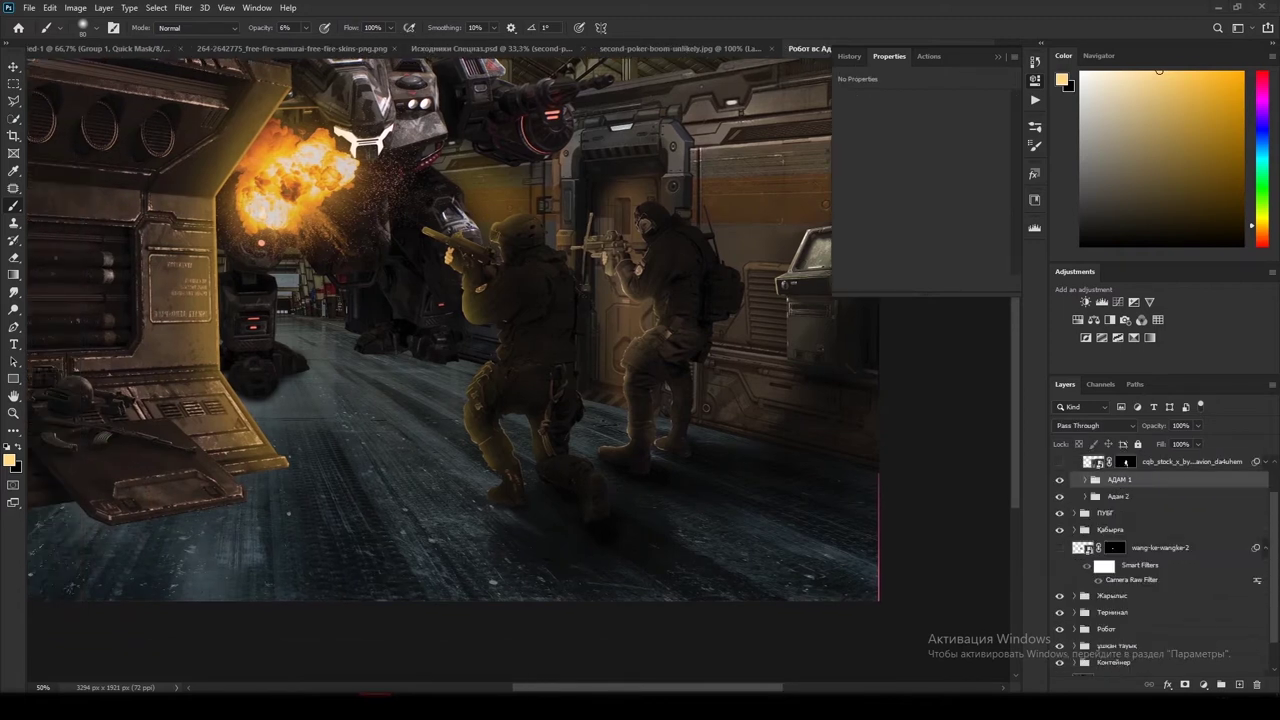
scroll(718, 479, up, 2)
scroll(718, 479, left, 1)
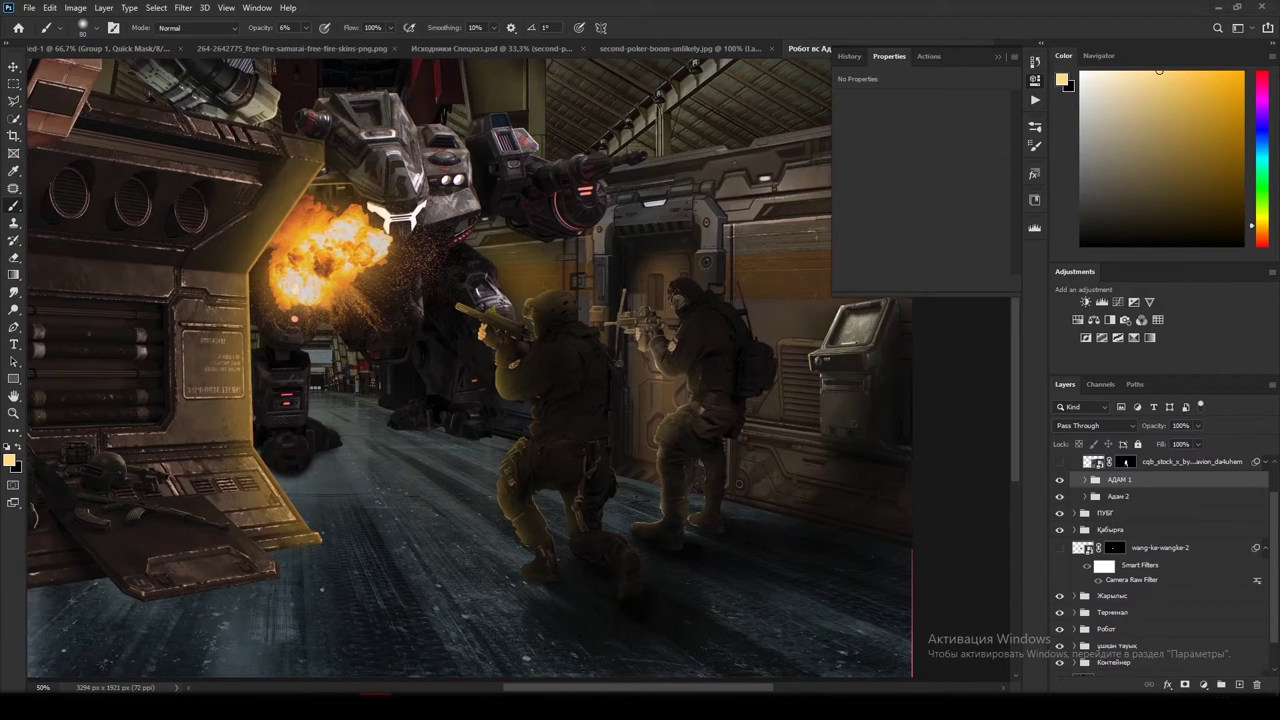
click(1060, 461)
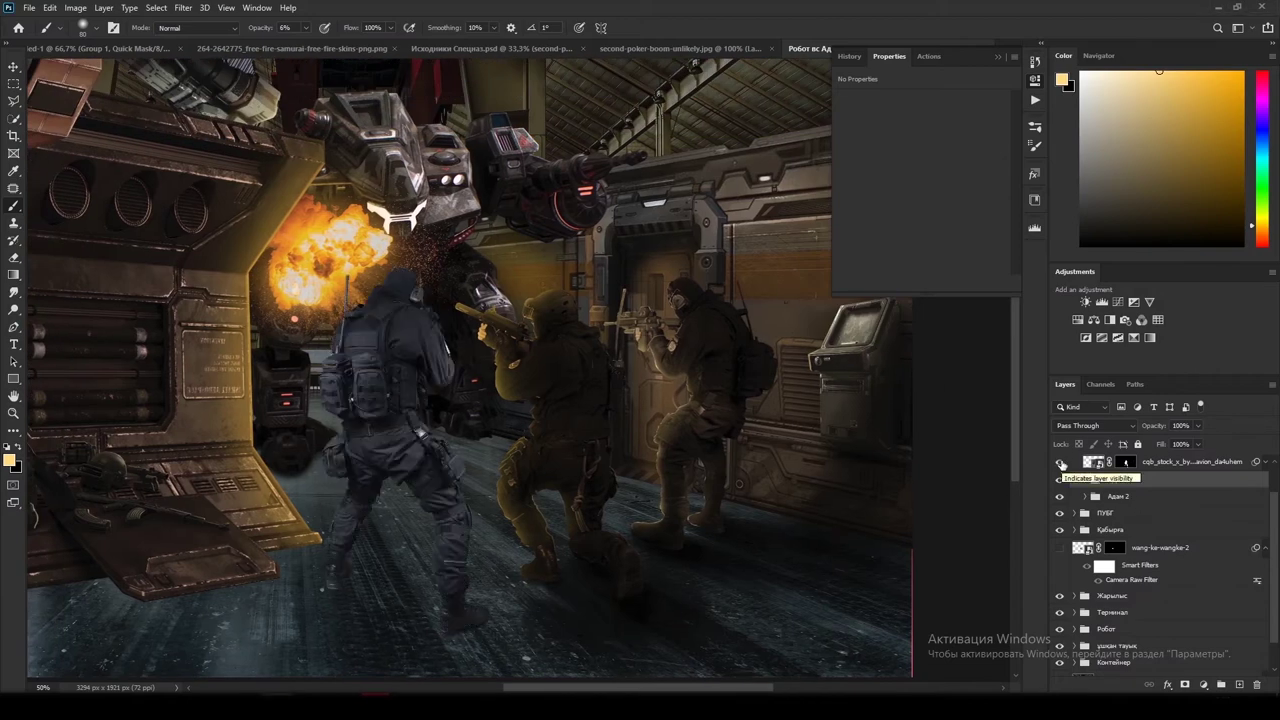
click(1203, 684)
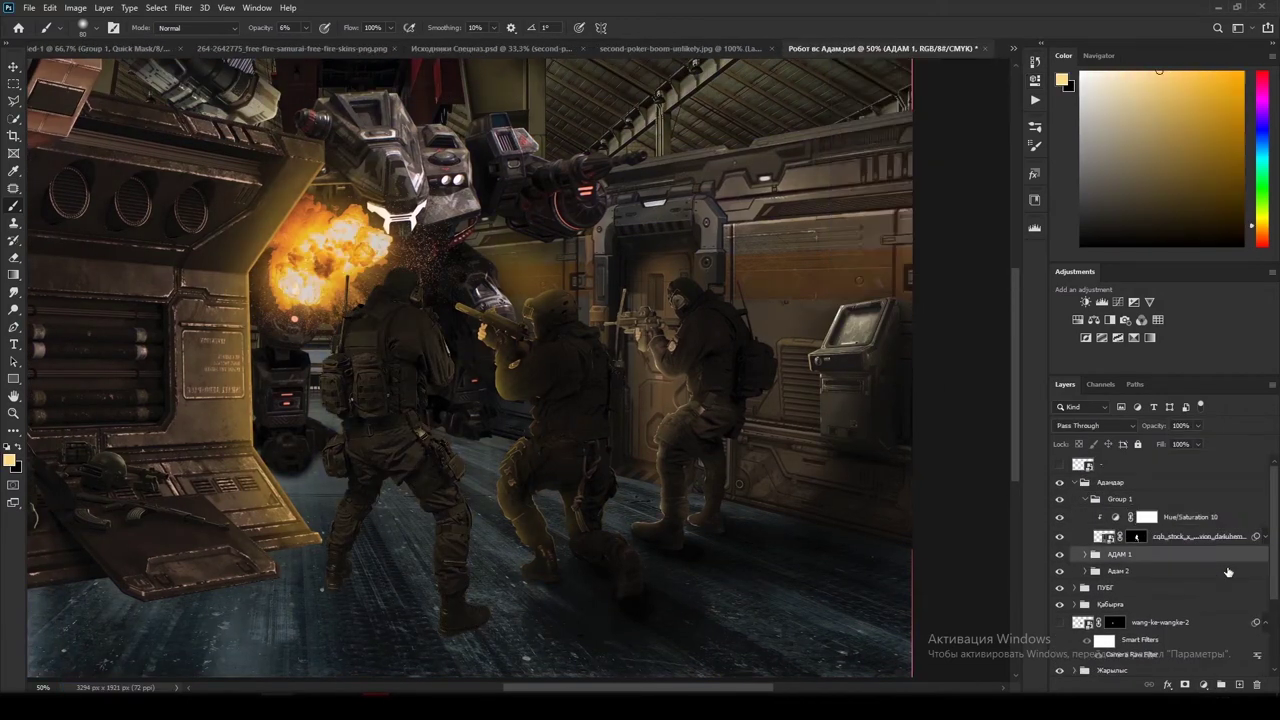
Step: Add a layer beneath the third soldier and paint soft black floor shadows under the feet at 22% brush opacity
key(ctrl+shift+alt+n)
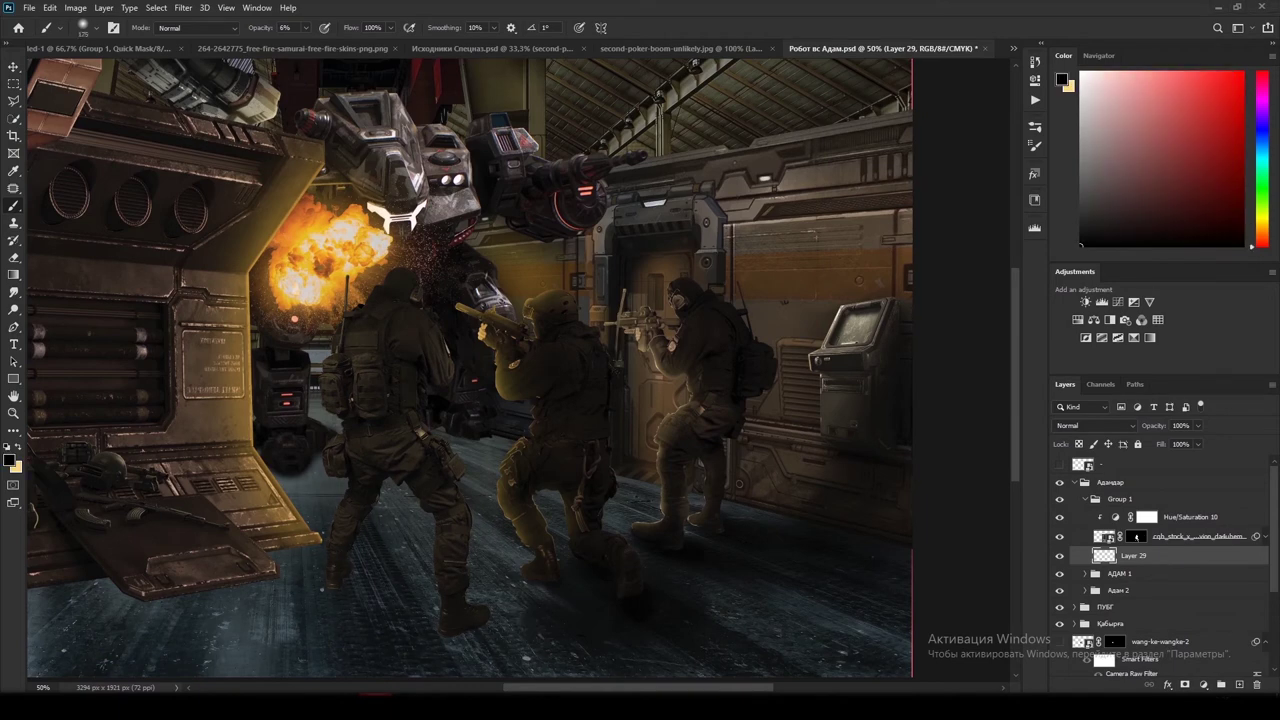
key(2)
key(2)
scroll(400, 510, down, 4)
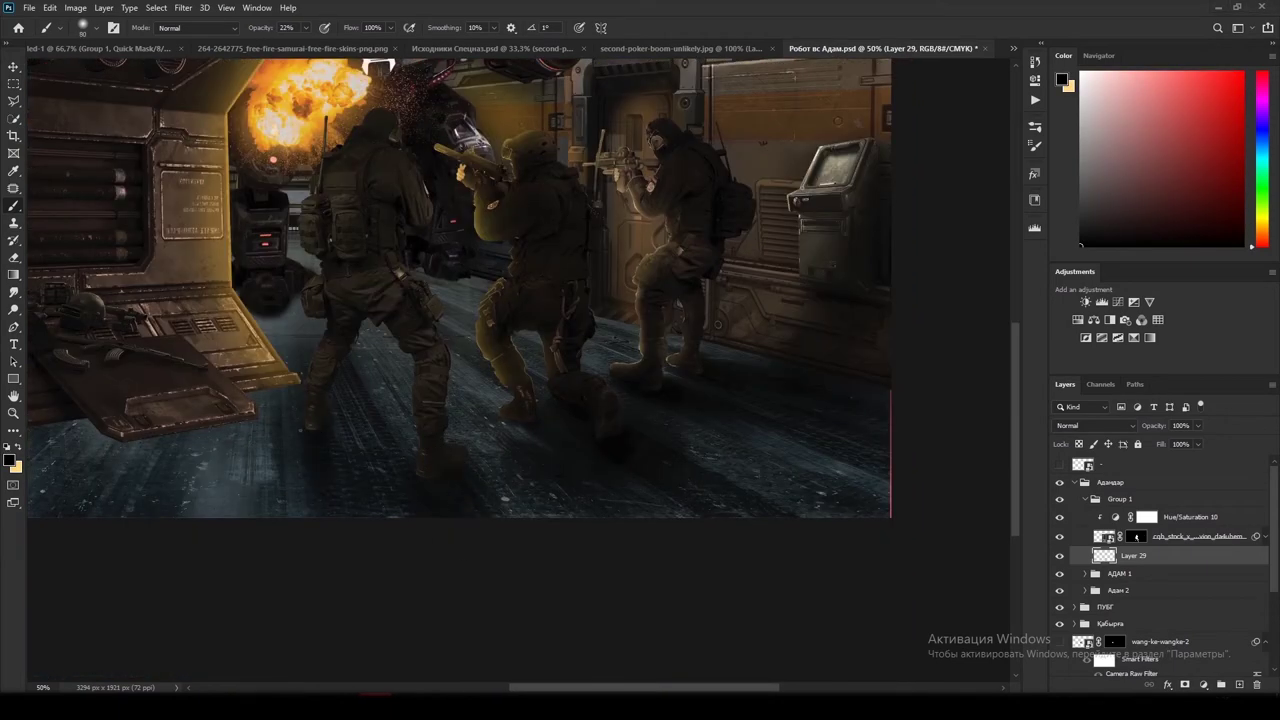
Step: Add a layer clipped to the third soldier and darken the boots and lower legs with soft black strokes
key(ctrl+shift+alt+n)
key(ctrl+plus)
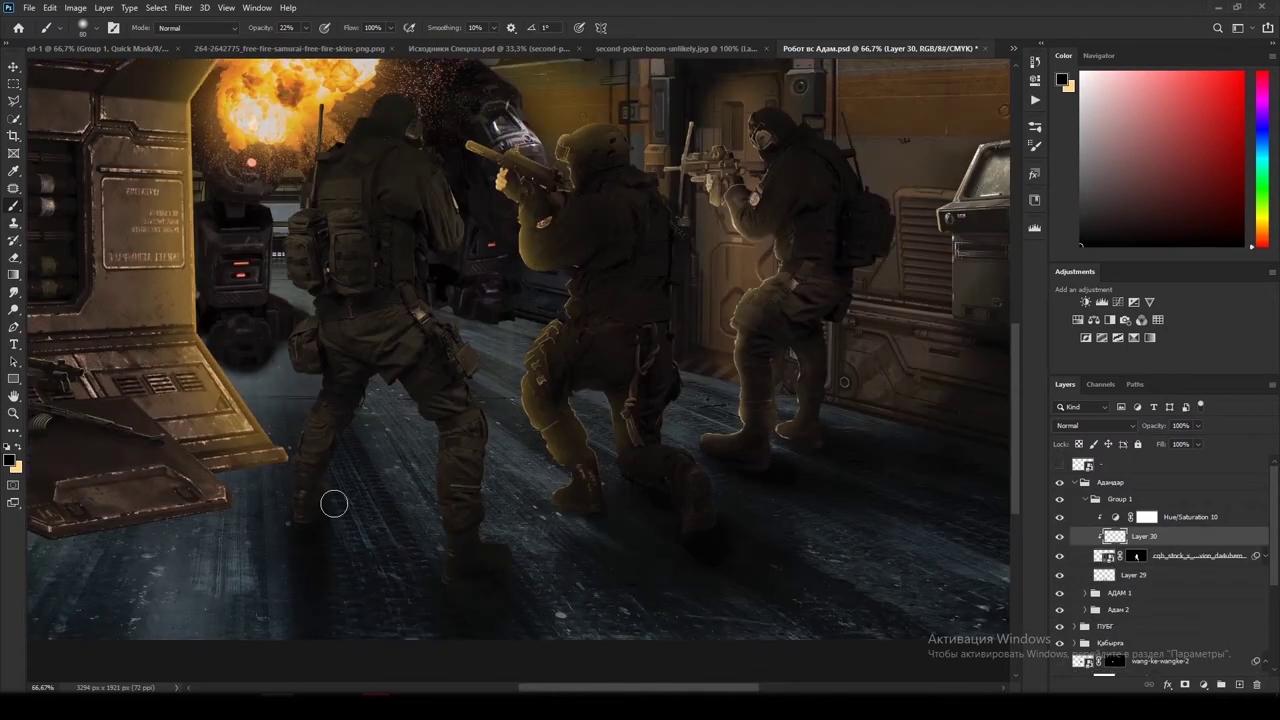
key(alt+bracketleft)
key(alt+bracketleft)
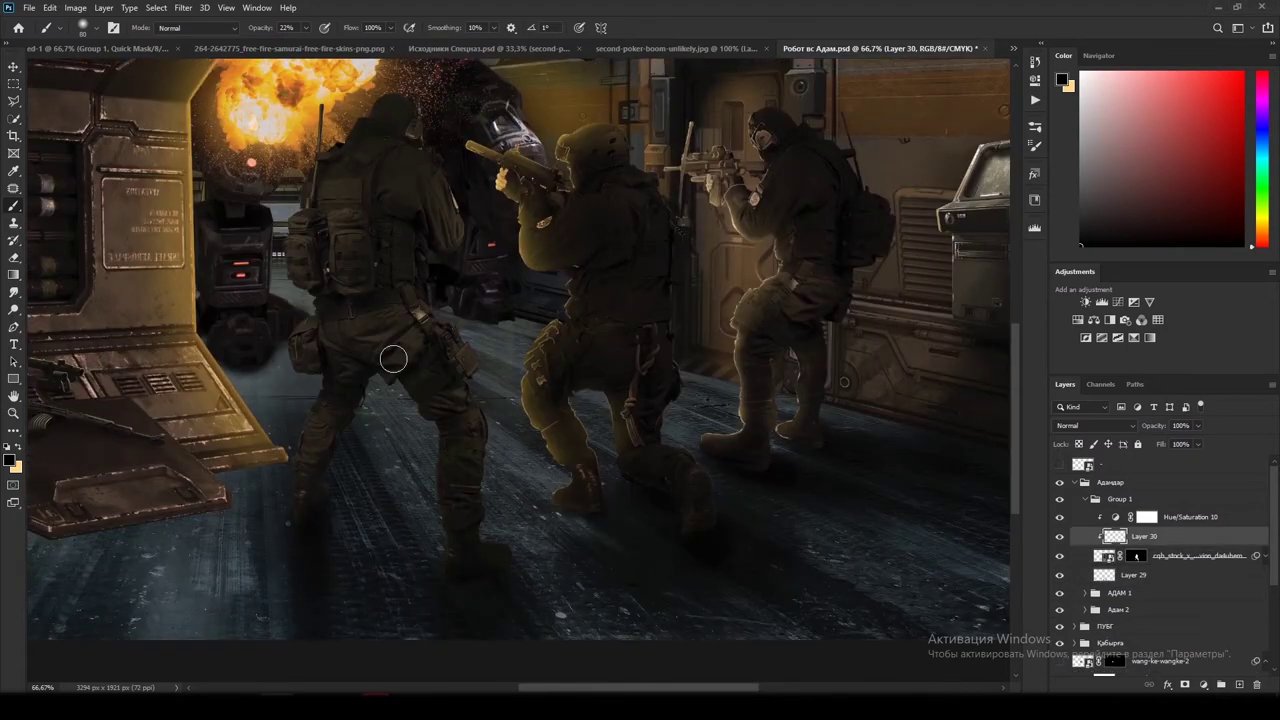
Step: Add a clipped layer above the third soldier's Hue/Saturation adjustment and rename the soldier's group Адам 3
key(ctrl+0)
key(alt+bracketleft)
key(alt+bracketleft)
key(alt+bracketleft)
key(alt+bracketleft)
key(alt+bracketleft)
key(alt+bracketright)
key(alt+bracketright)
key(alt+bracketright)
key(alt+bracketright)
key(alt+bracketright)
key(alt+bracketright)
key(alt+bracketright)
key(alt+bracketright)
key(alt+bracketright)
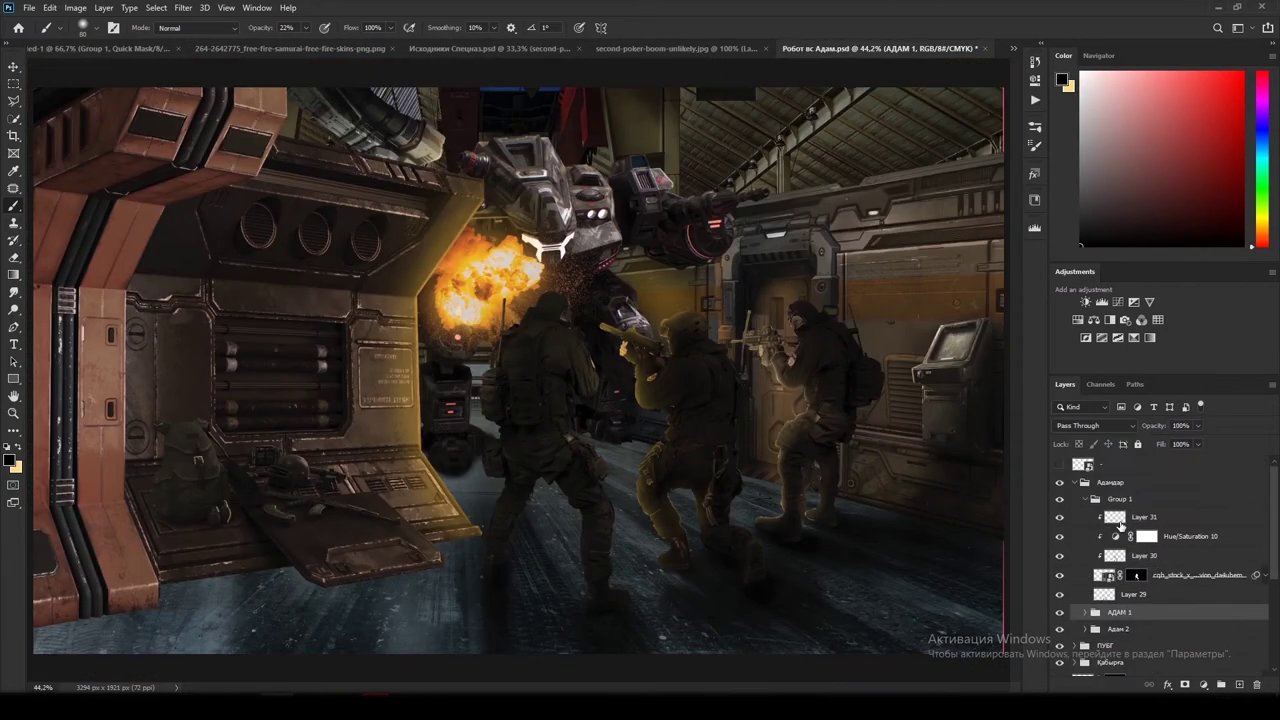
Step: Paint a thin warm rim light along the third soldier's hood and collar at 67% brush opacity
scroll(575, 300, up, 7)
scroll(528, 450, up, 2)
scroll(528, 450, left, 4)
key(6)
key(7)
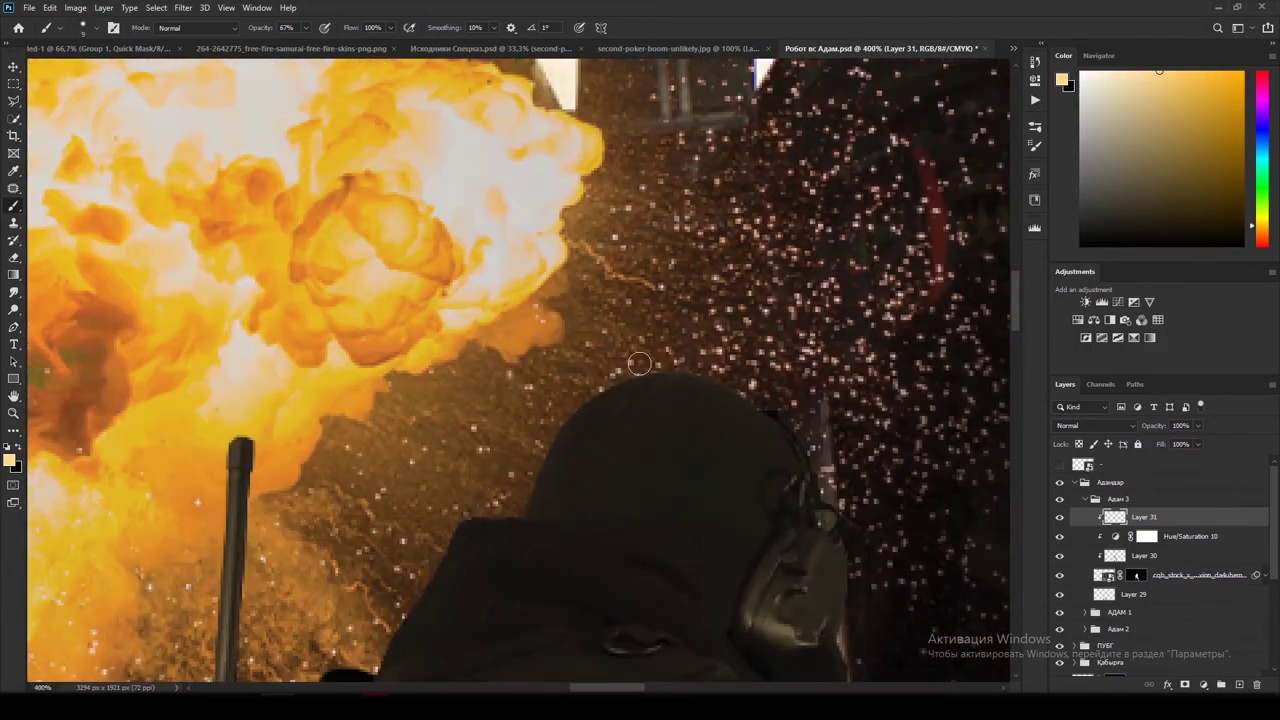
scroll(526, 470, down, 5)
scroll(404, 462, up, 1)
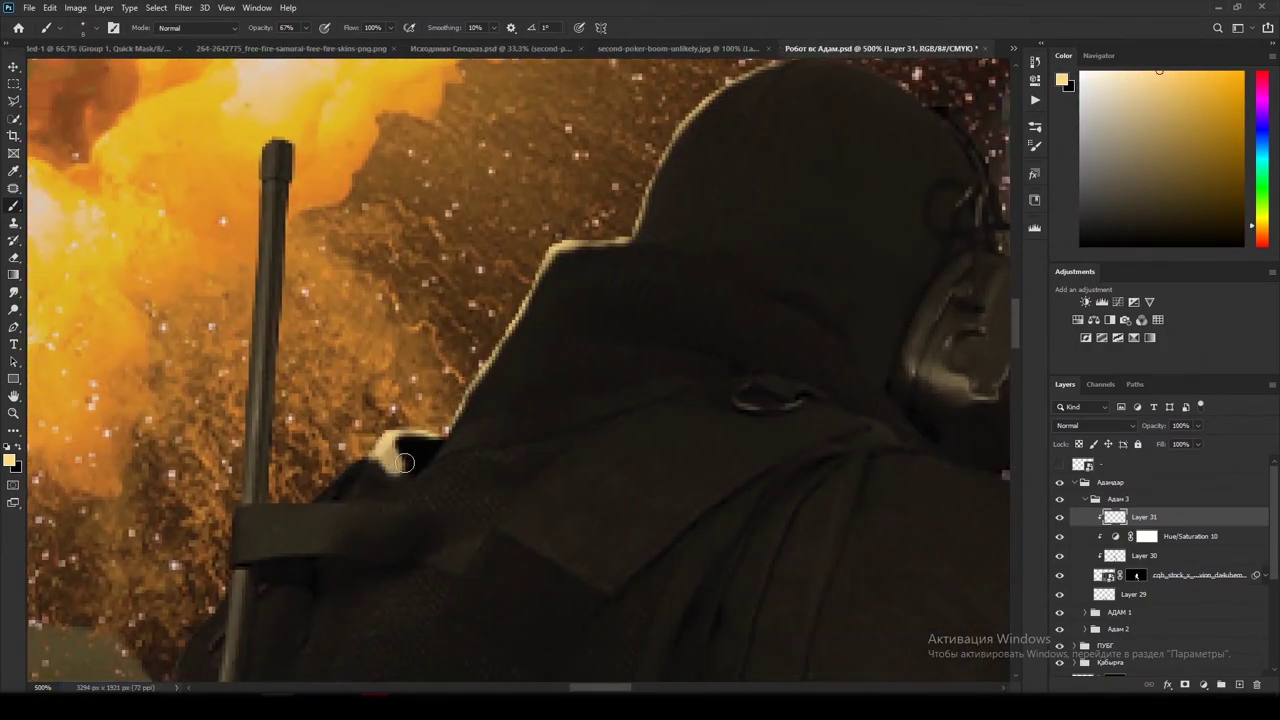
scroll(270, 230, up, 4)
scroll(290, 280, left, 2)
scroll(296, 260, down, 3)
scroll(349, 246, left, 2)
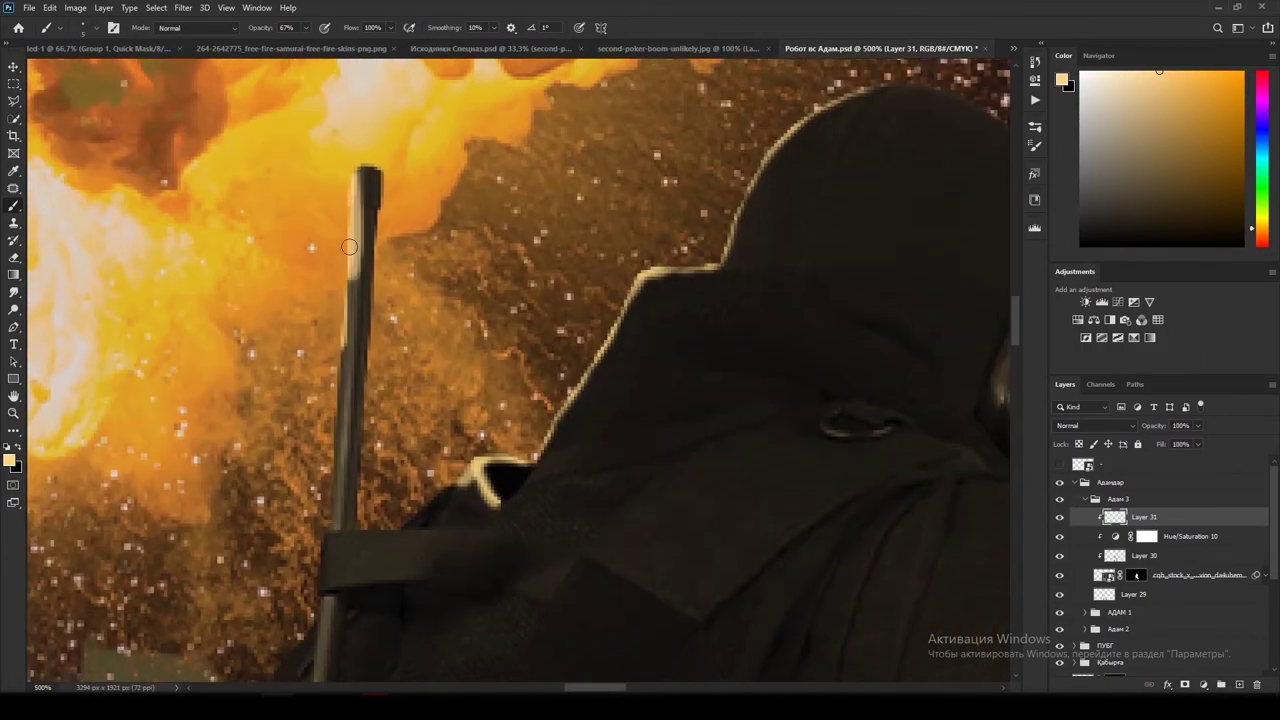
Step: Paint the warm rim light down the explosion-facing side of the third soldier's radio antenna
drag(336, 329, 338, 505)
scroll(338, 505, down, 3)
drag(360, 365, 340, 535)
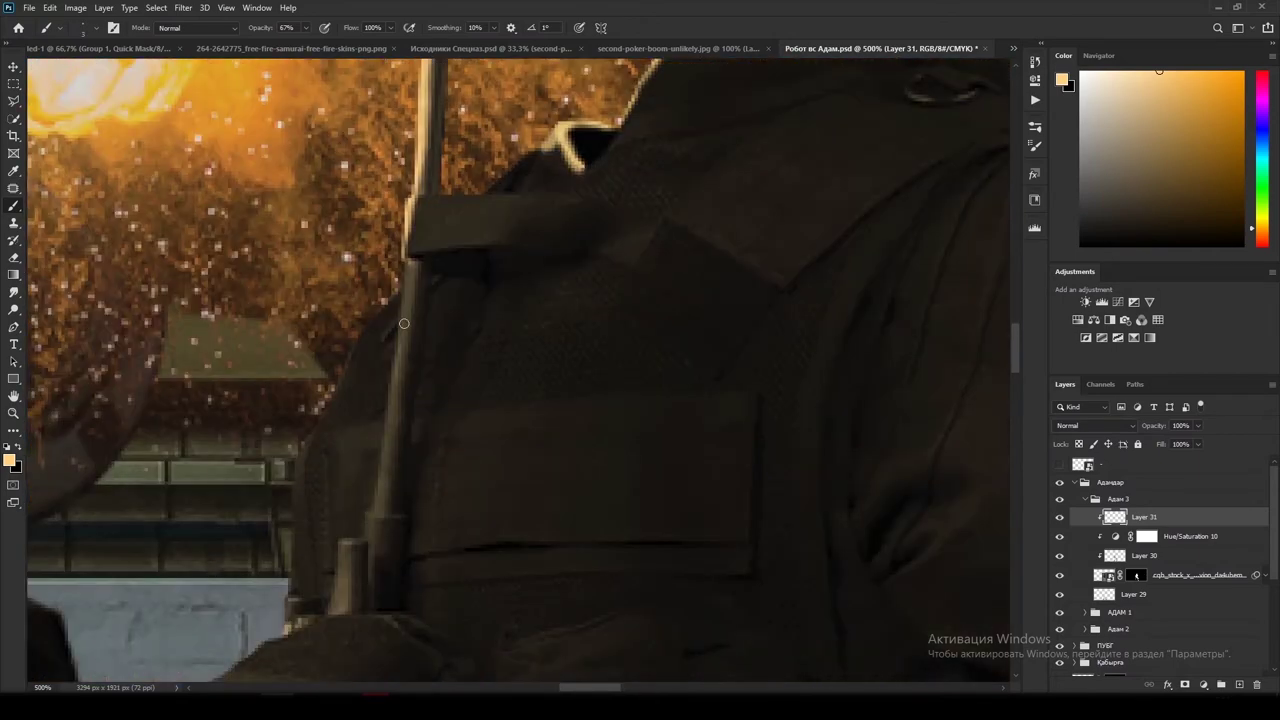
scroll(340, 535, down, 4)
mouse_move(405, 262)
mouse_down()
mouse_move(388, 449)
mouse_move(330, 612)
mouse_up()
Step: Continue the warm rim light along the third soldier's shoulder, backpack pouches and waist on the explosion side
scroll(330, 612, up, 6)
scroll(330, 612, left, 2)
drag(405, 492, 450, 440)
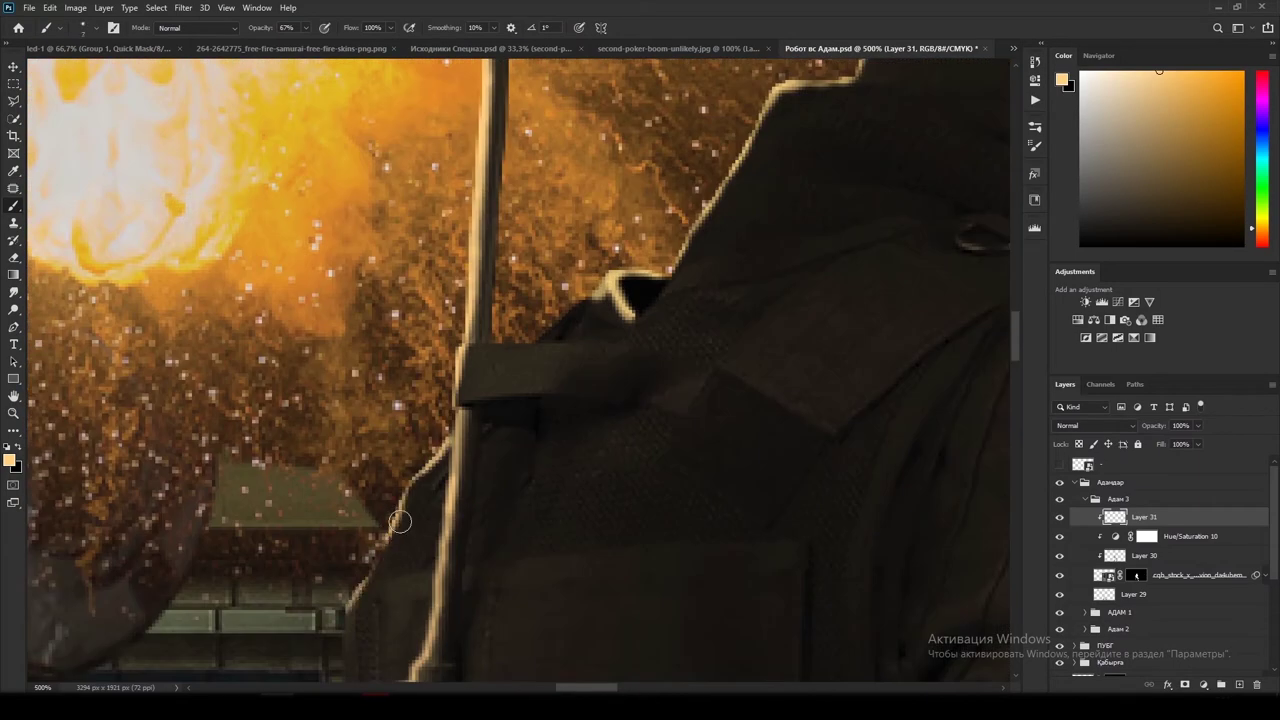
drag(399, 521, 352, 600)
scroll(386, 420, down, 3)
scroll(289, 449, down, 8)
mouse_move(408, 410)
mouse_down()
mouse_move(376, 520)
mouse_move(375, 592)
mouse_up()
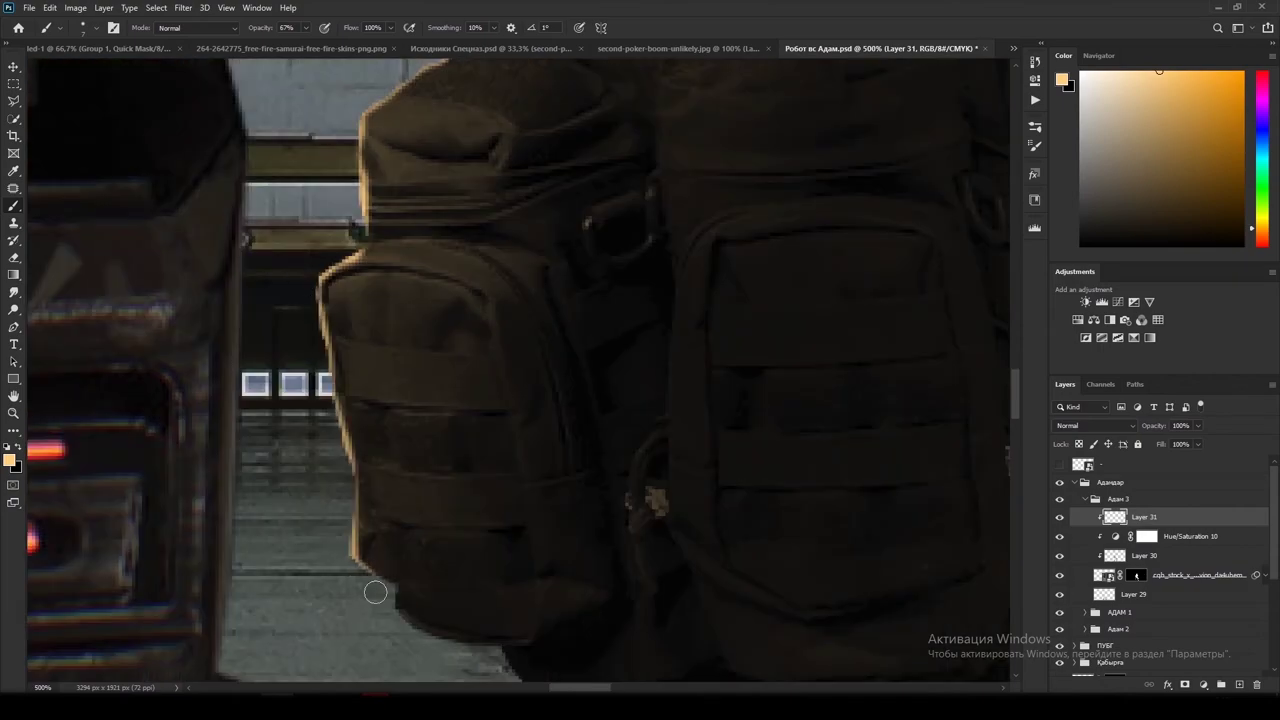
scroll(445, 468, down, 8)
scroll(648, 456, up, 8)
drag(614, 366, 648, 450)
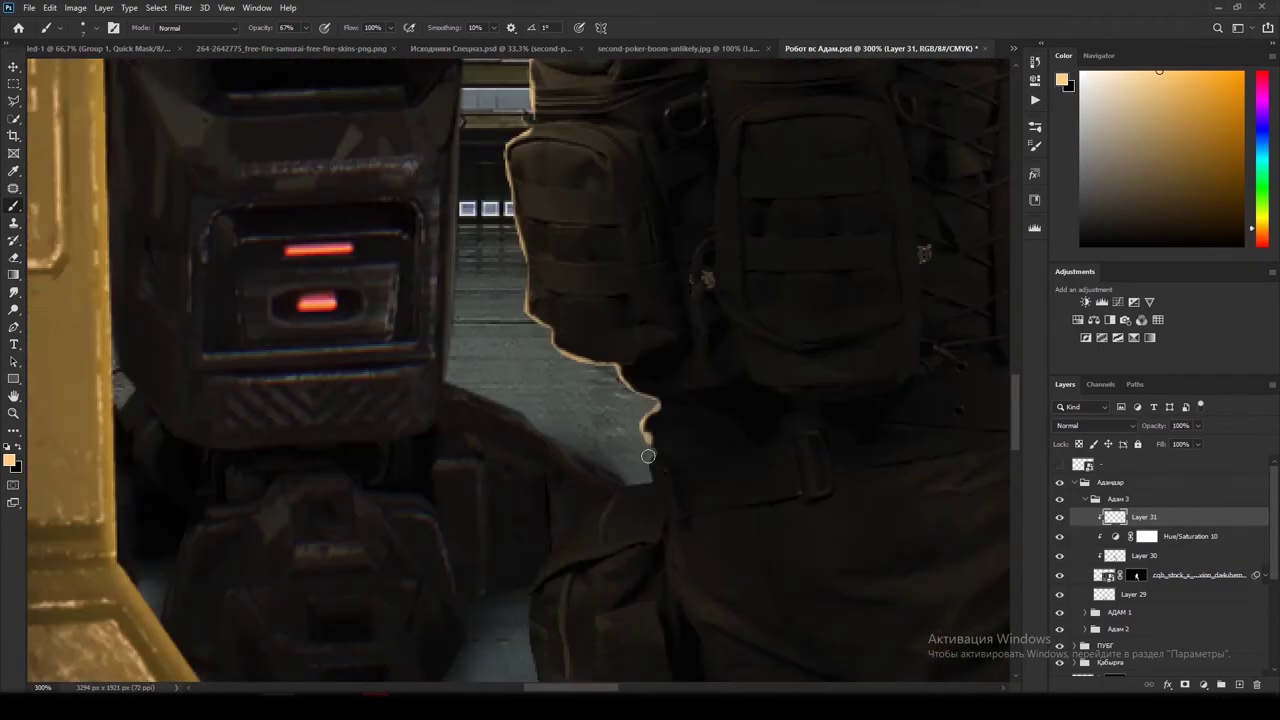
Step: Paint the warm rim light down the outer edge of the third soldier's left leg towards the boot
scroll(651, 403, down, 8)
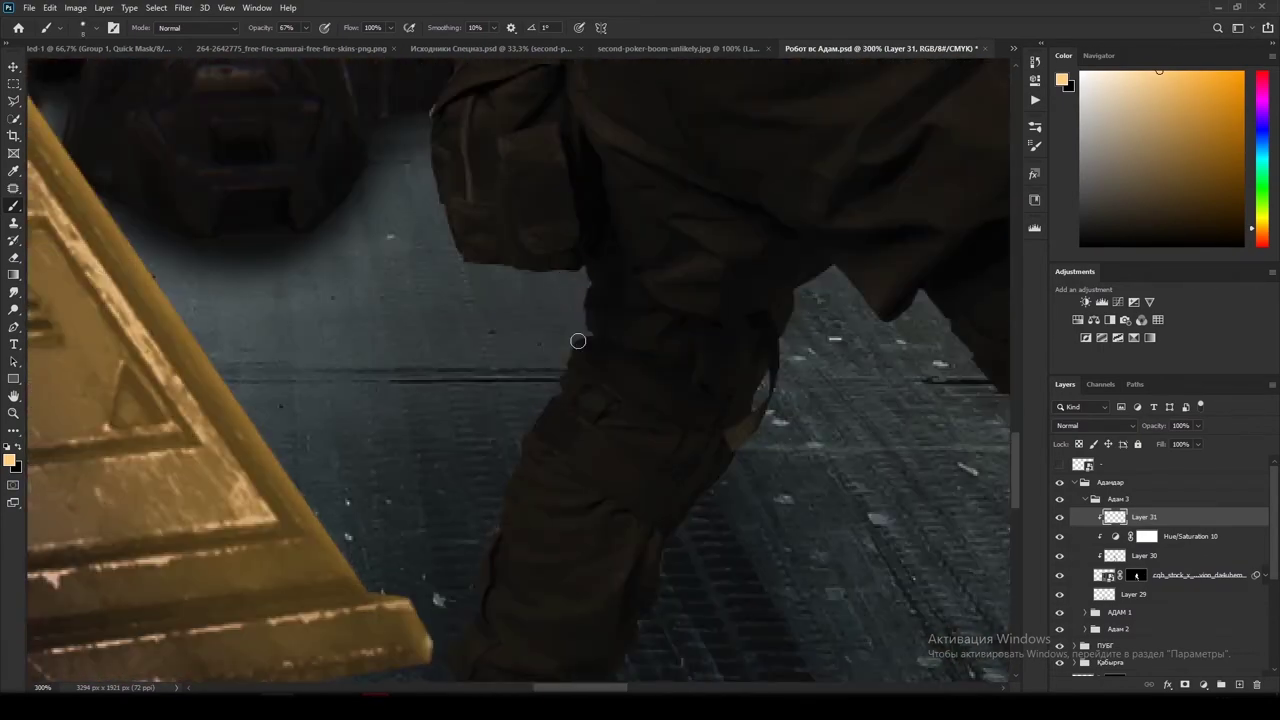
mouse_move(578, 355)
mouse_down()
mouse_move(584, 309)
mouse_move(504, 473)
mouse_up()
scroll(467, 622, down, 3)
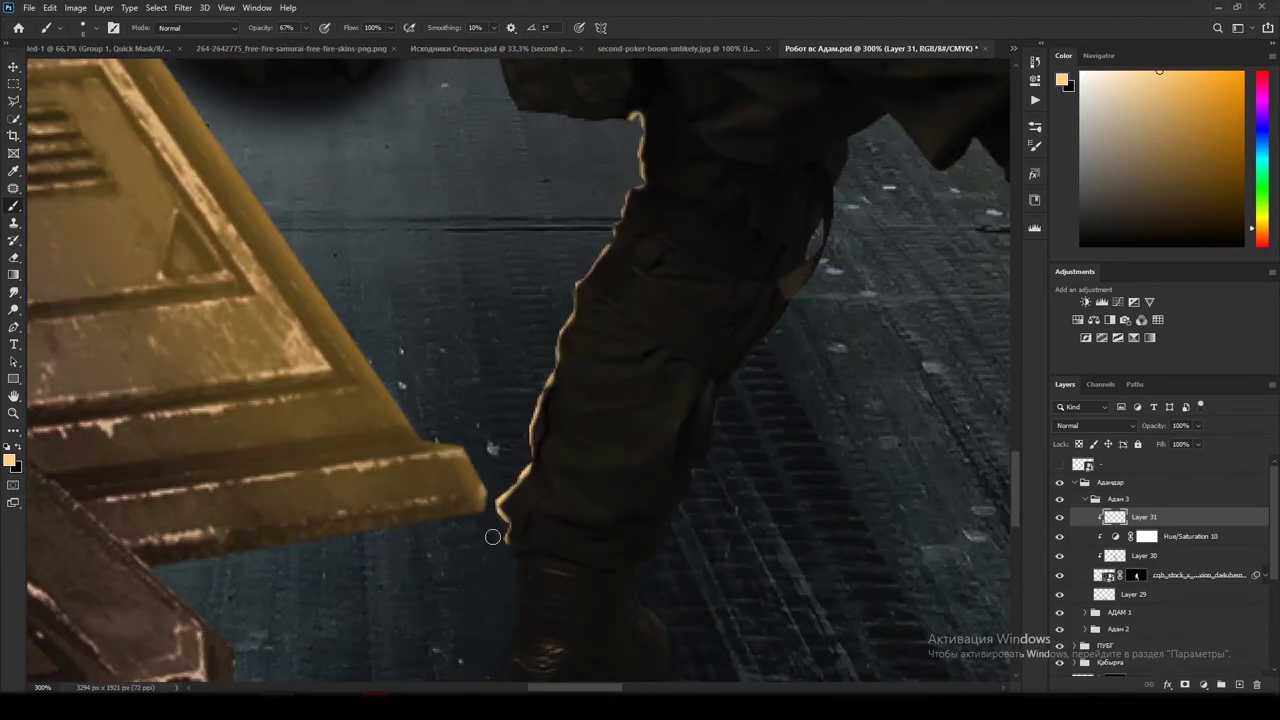
scroll(548, 466, up, 4)
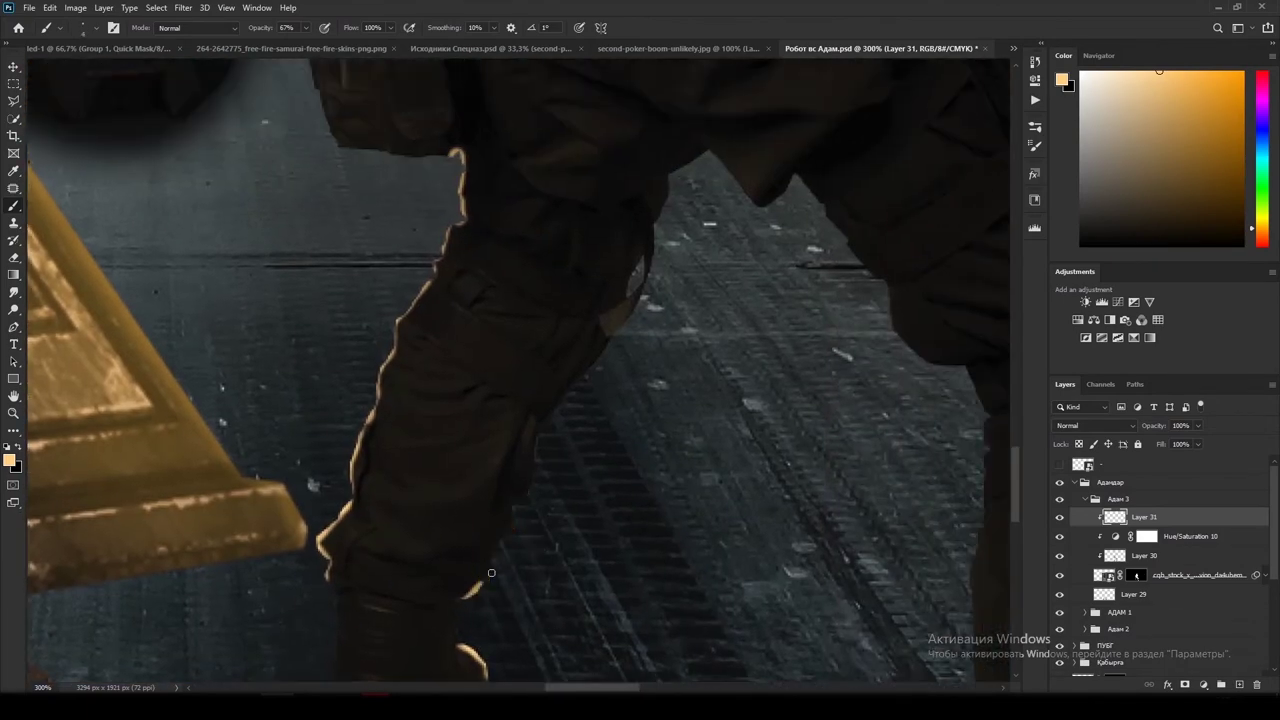
Step: Sample a paler warm color and paint rim light up the left leg's inner edge and around the loose knee strap
alt+click(588, 480)
scroll(588, 480, up, 2)
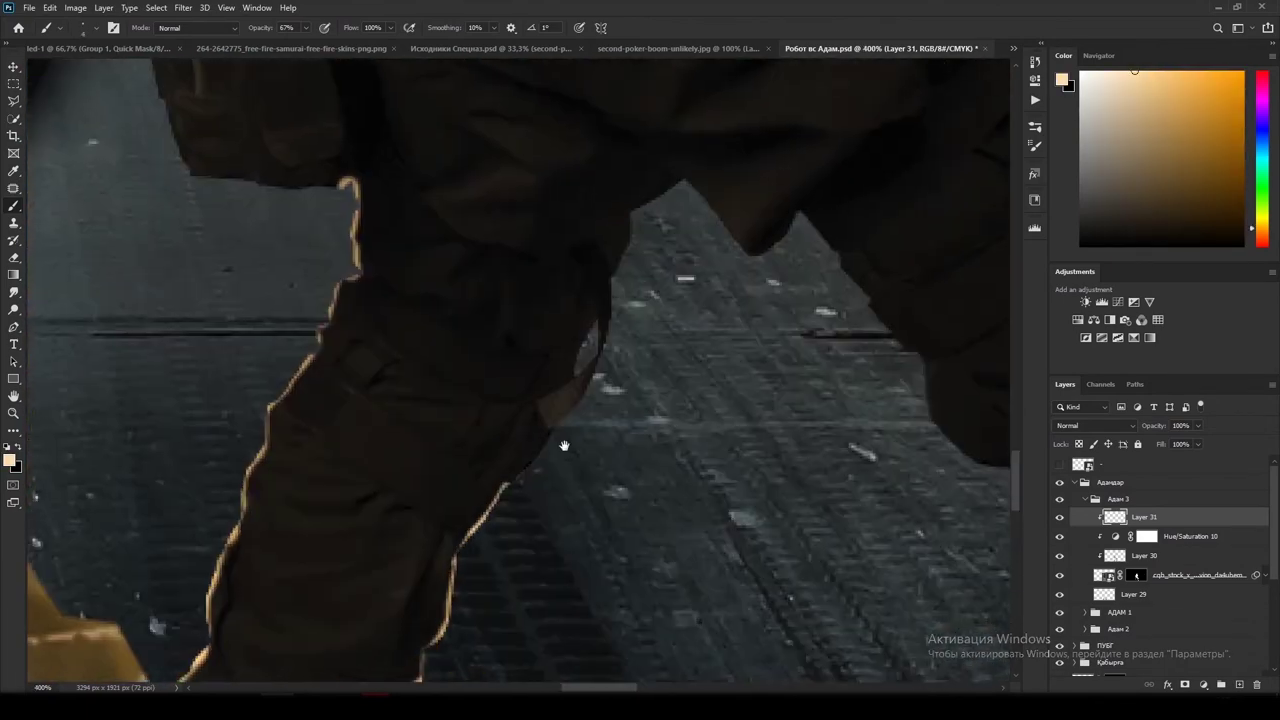
drag(510, 485, 575, 405)
drag(595, 330, 575, 380)
scroll(575, 380, up, 2)
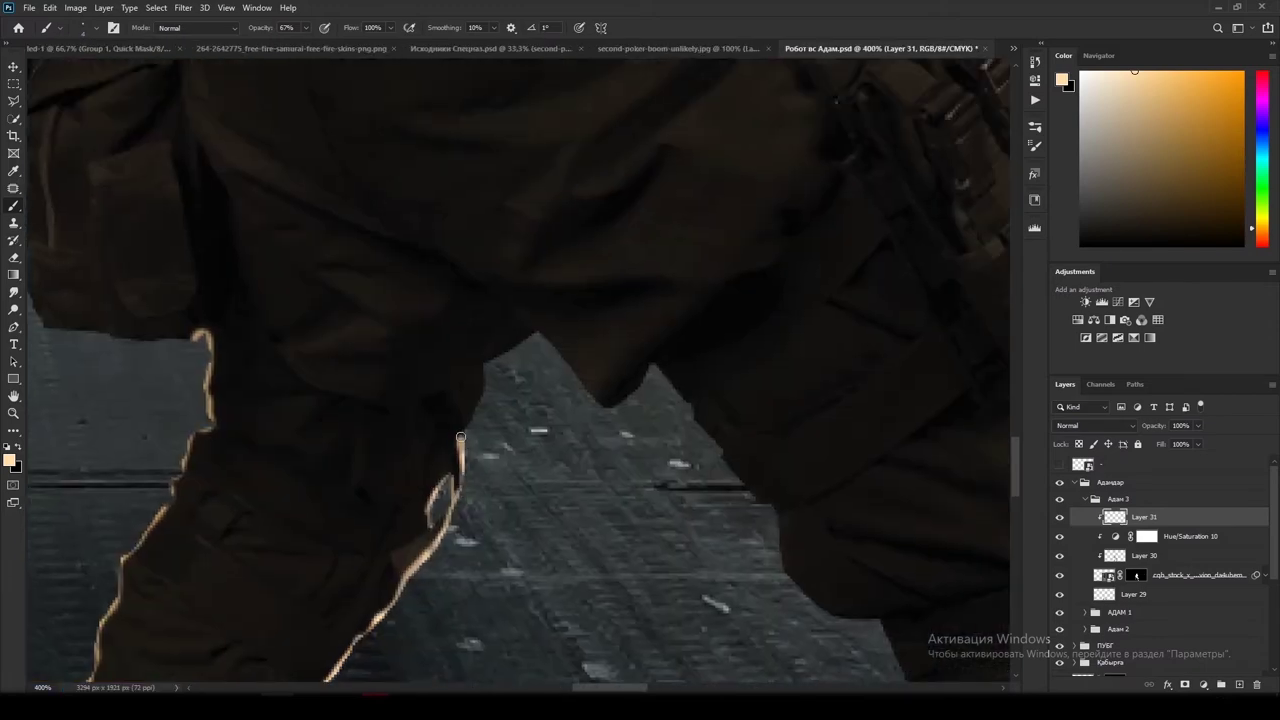
Step: Extend the rim light across the third soldier's crotch edge and soften it with the Eraser at 38% opacity
mouse_move(465, 440)
mouse_down()
mouse_move(487, 396)
mouse_move(580, 372)
mouse_up()
scroll(540, 360, right, 1)
key(e)
scroll(480, 340, up, 3)
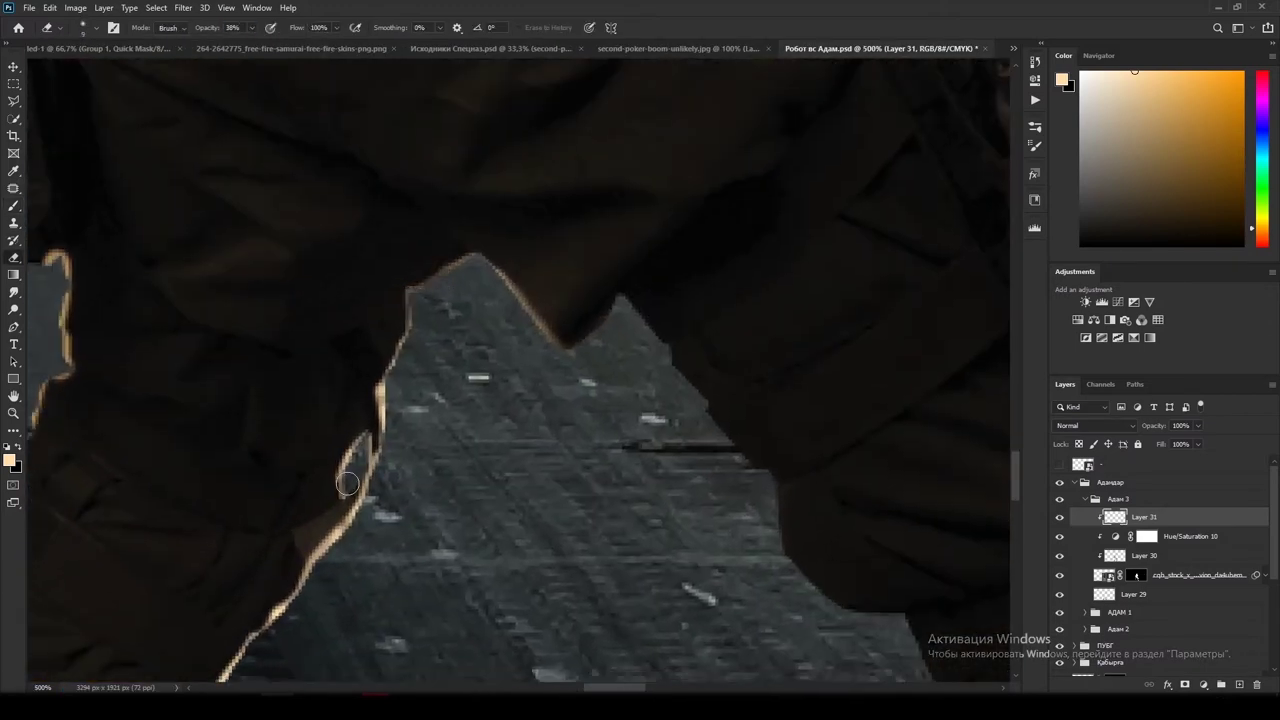
Step: Paint the warm rim light down the inner edge of the third soldier's right leg to the boot sole
scroll(229, 591, down, 2)
key(b)
drag(432, 236, 535, 384)
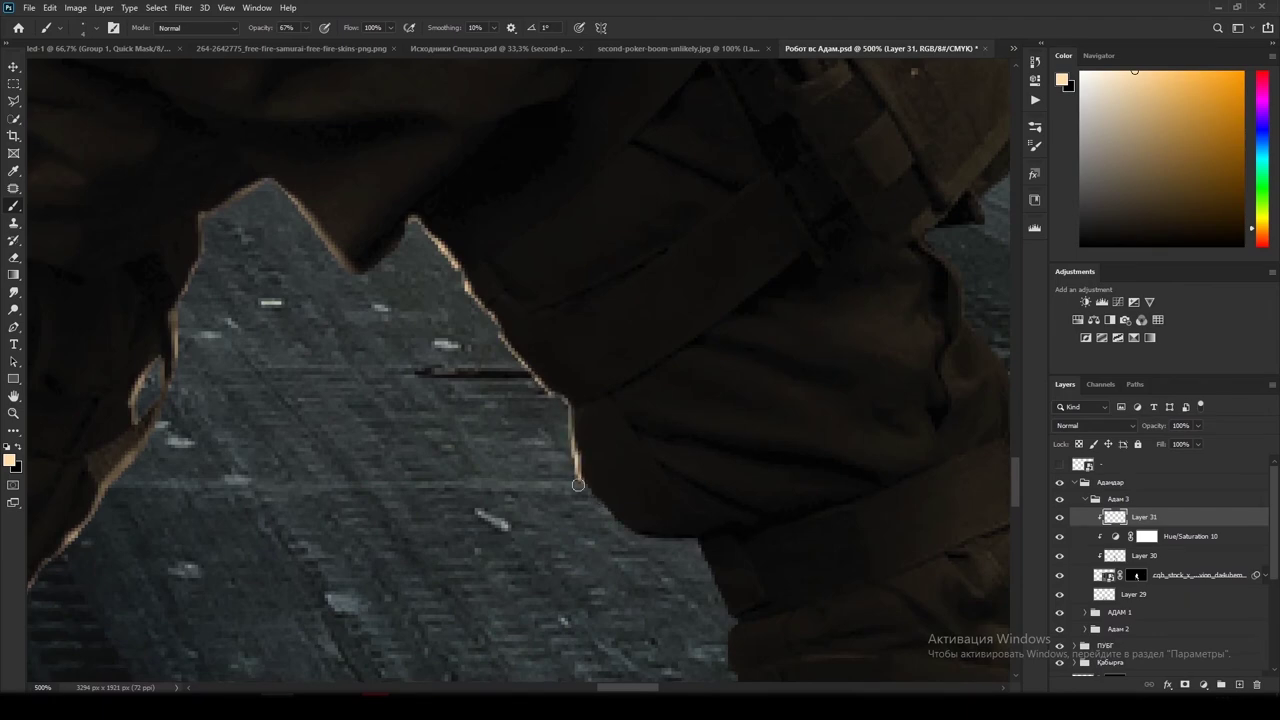
scroll(578, 485, down, 3)
scroll(480, 390, left, 1)
drag(500, 128, 478, 352)
scroll(492, 493, down, 3)
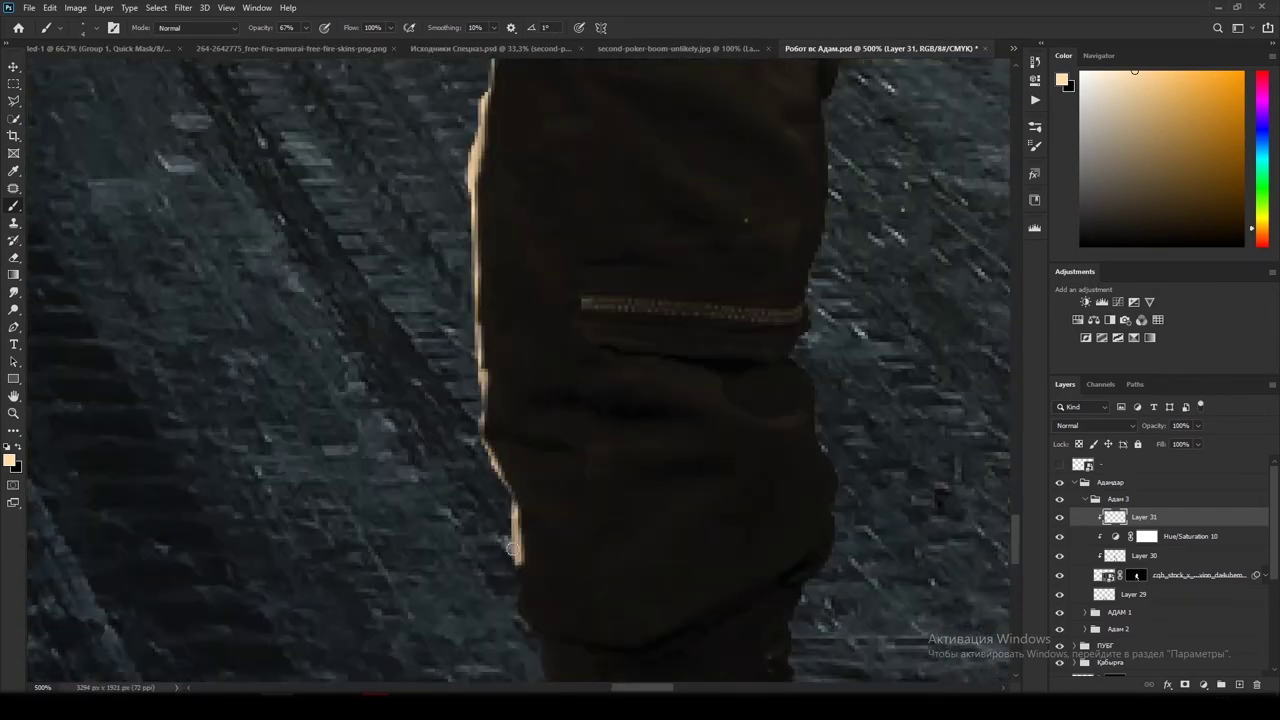
mouse_move(438, 68)
mouse_down()
mouse_move(468, 340)
mouse_move(436, 580)
mouse_up()
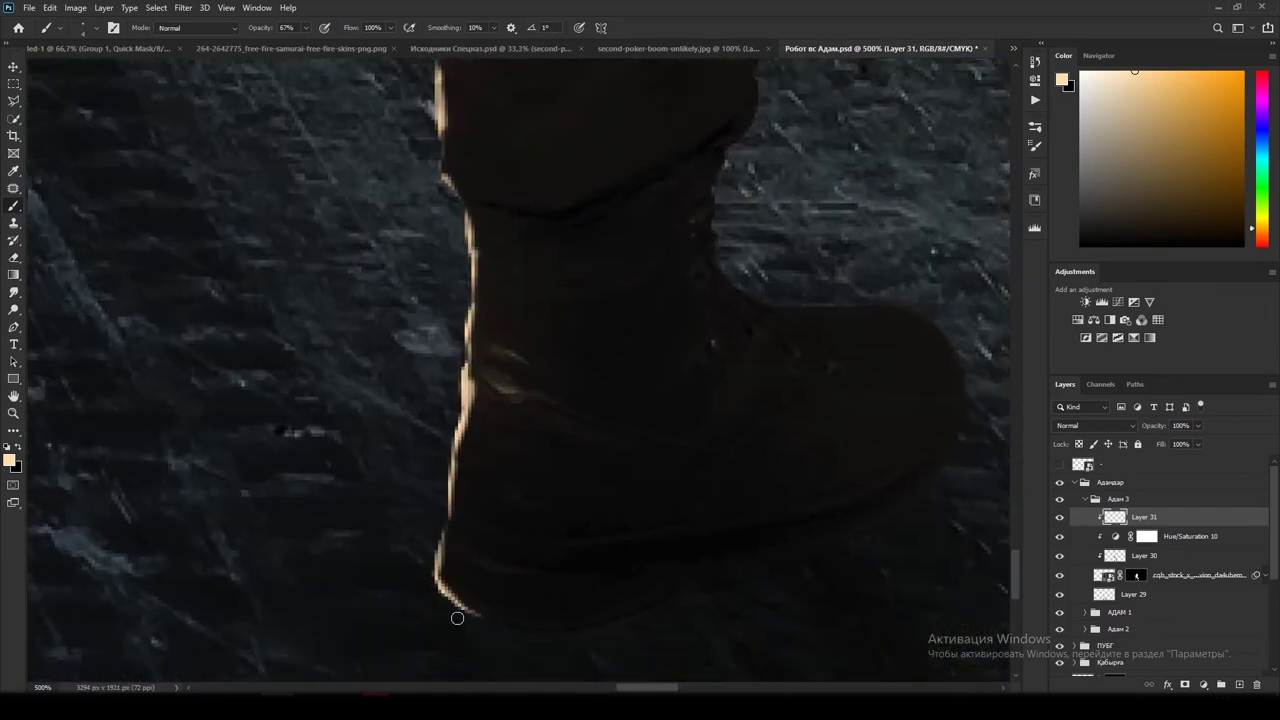
Step: Paint the rim light along the outer edge of the third soldier's right boot and leg, and save the document
scroll(600, 480, right, 2)
scroll(491, 523, up, 2)
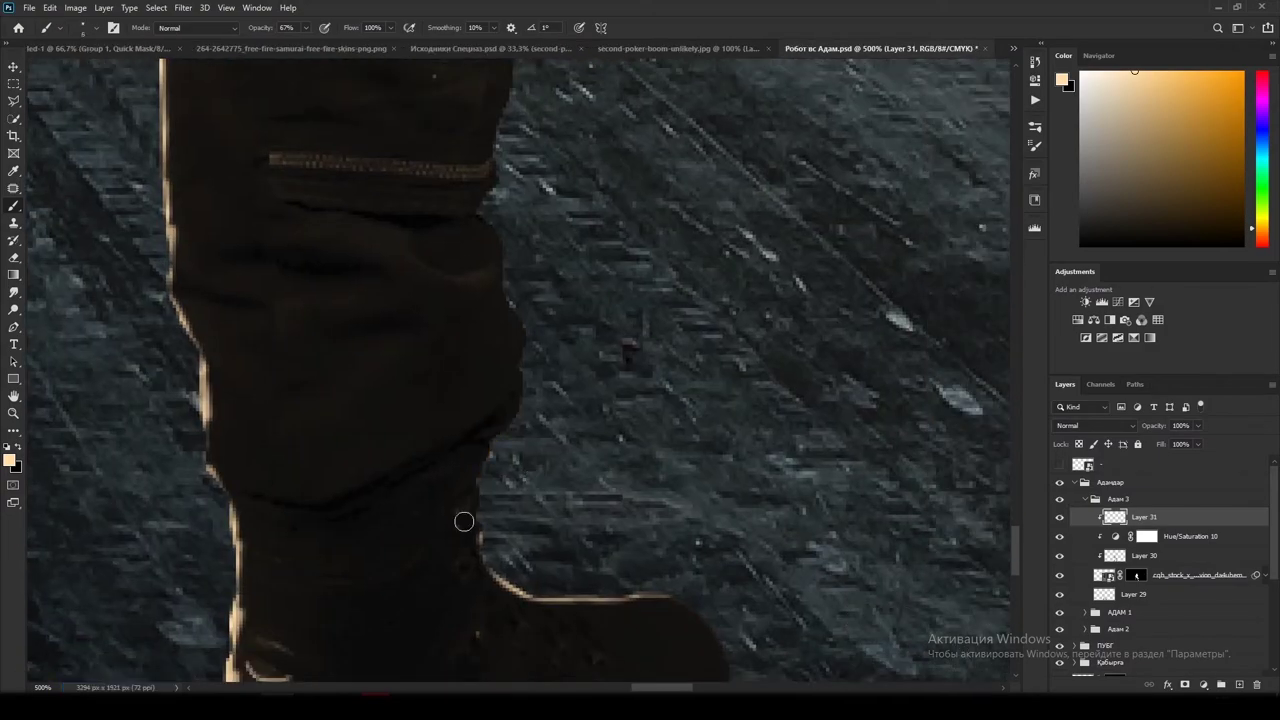
scroll(500, 400, down, 3)
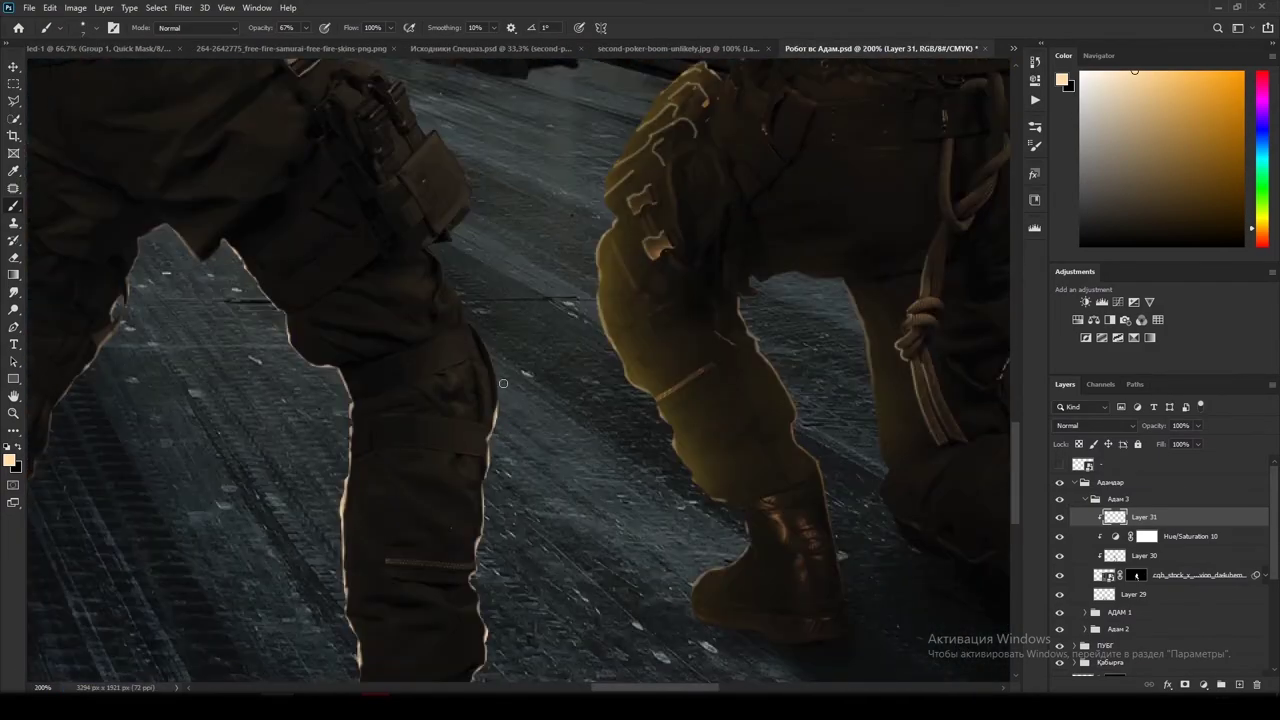
scroll(503, 383, up, 2)
scroll(400, 403, up, 6)
key(ctrl+s)
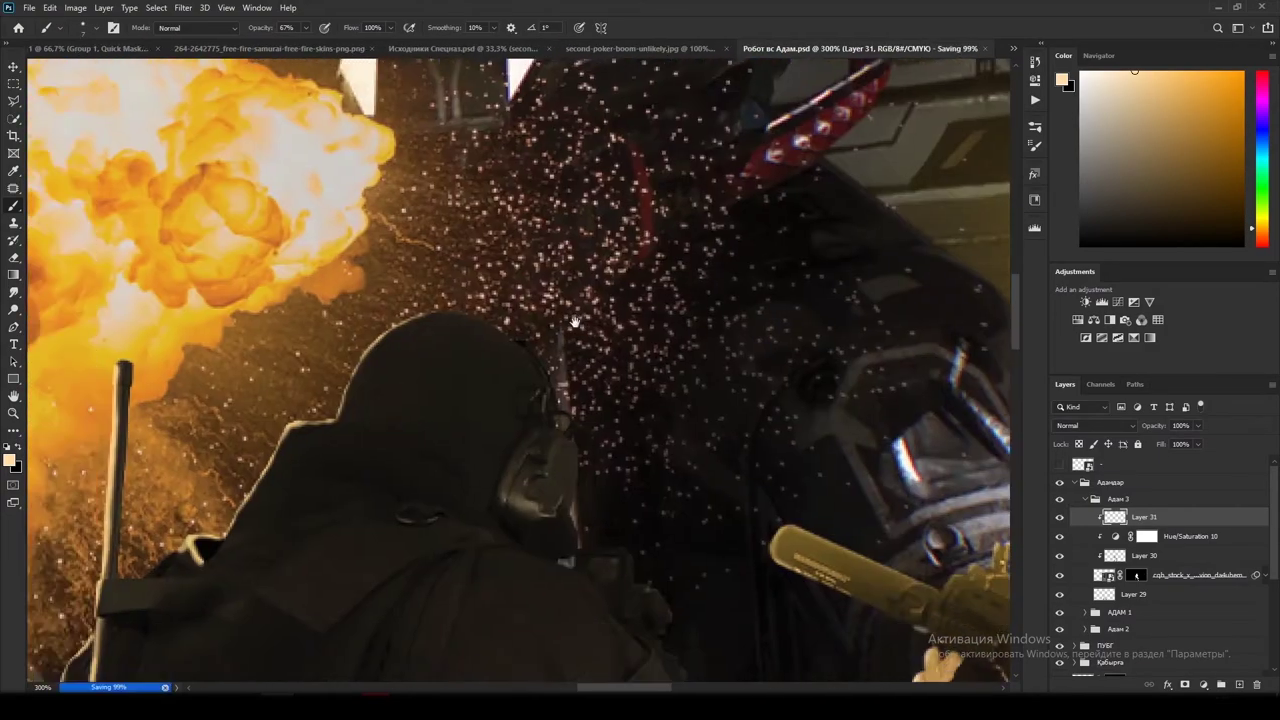
Step: Soften the rim light on the third soldier's legs with a large soft Eraser at 38% opacity
scroll(575, 322, down, 5)
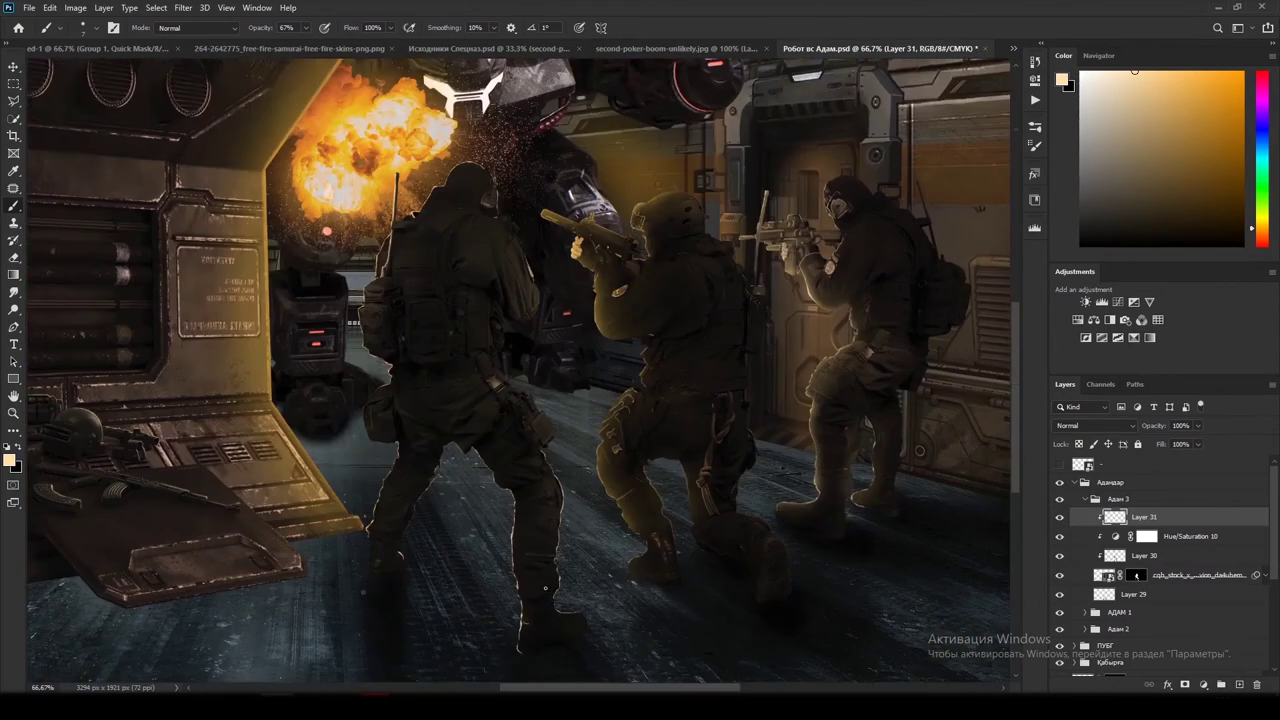
scroll(545, 587, down, 2)
key(e)
drag(373, 457, 308, 657)
scroll(1150, 560, down, 2)
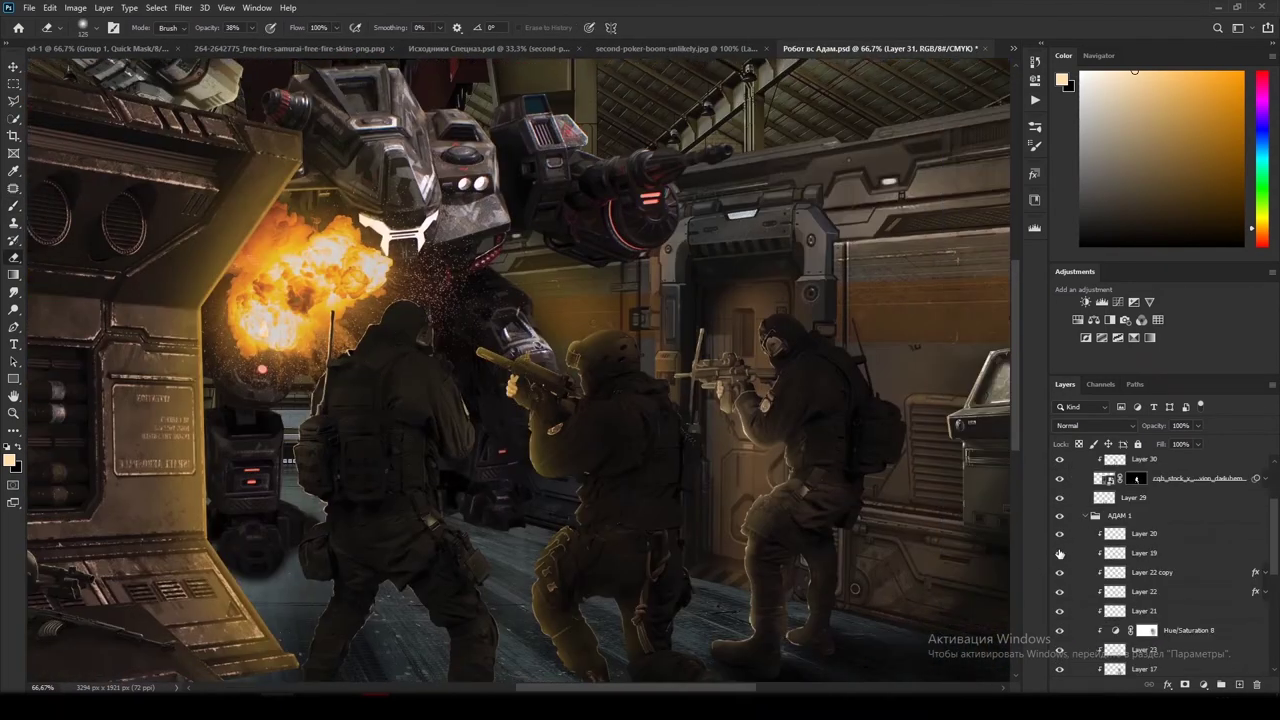
click(1150, 572)
click(1150, 591)
scroll(1150, 560, up, 4)
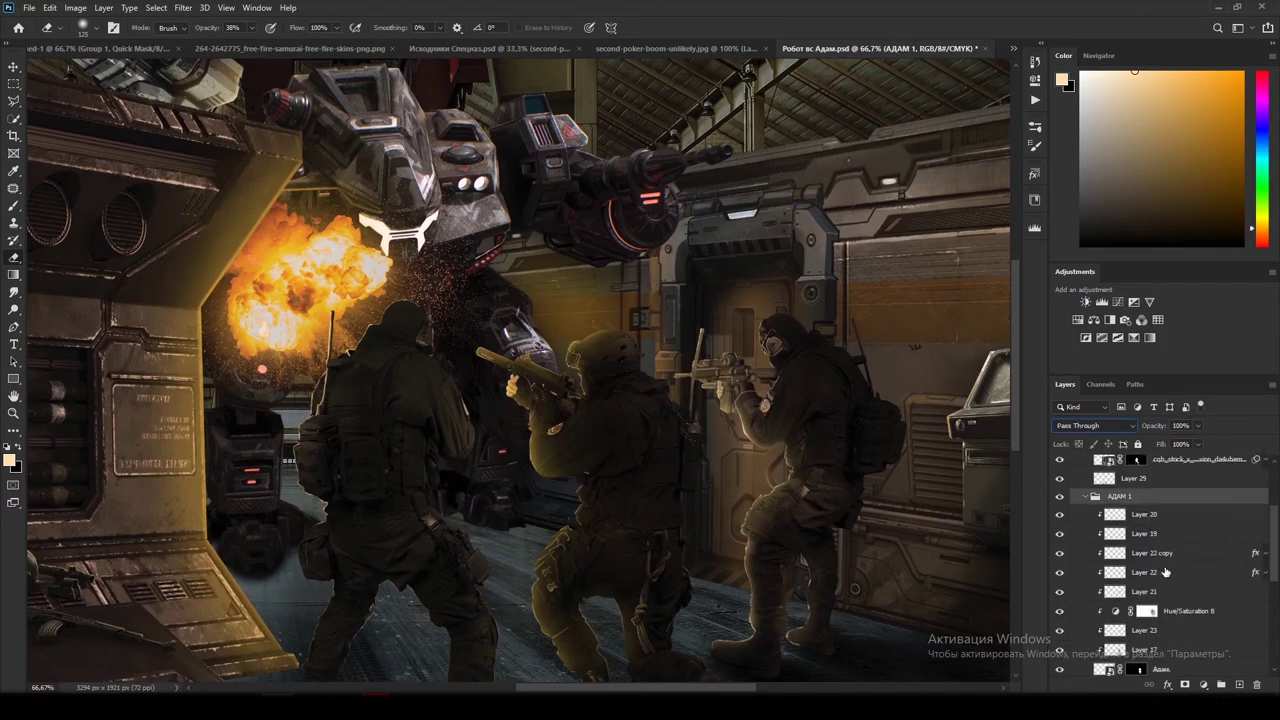
Step: Return to the third soldier's rim-light layer and paint warm edges on the hip pouch, belt and waist
click(1143, 516)
key(b)
scroll(468, 383, up, 2)
scroll(468, 383, up, 2)
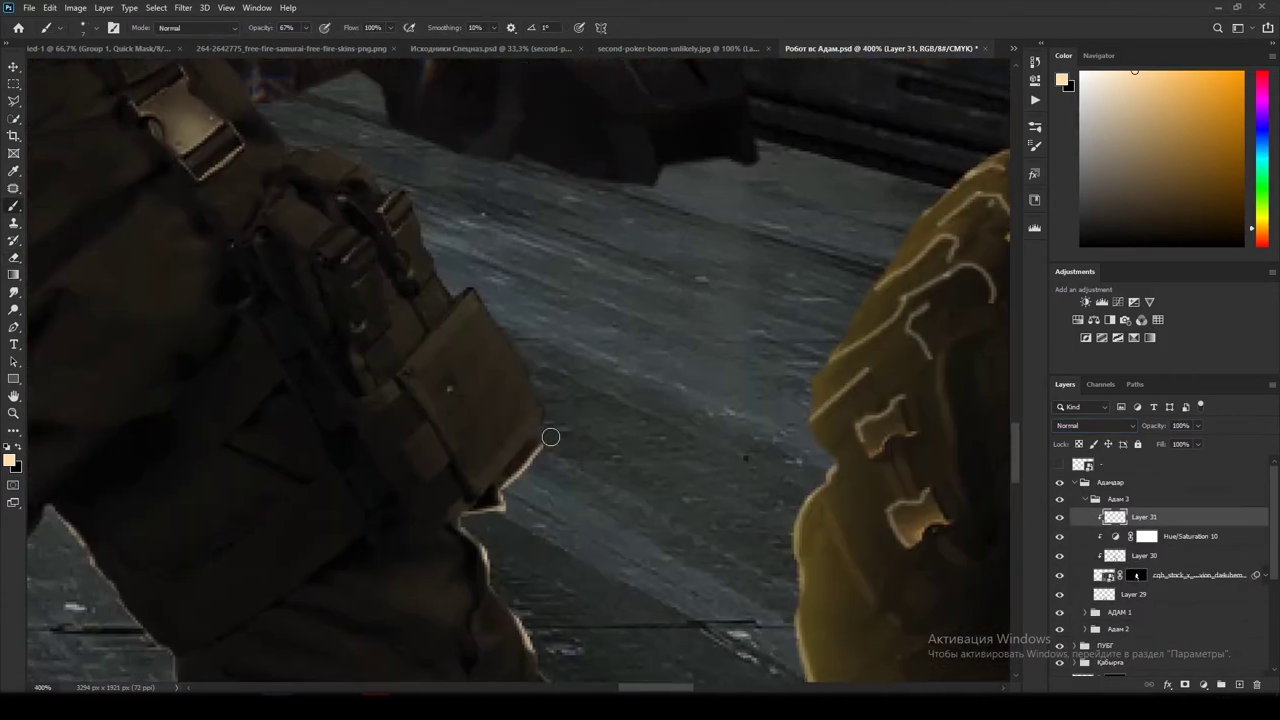
scroll(550, 395, up, 10)
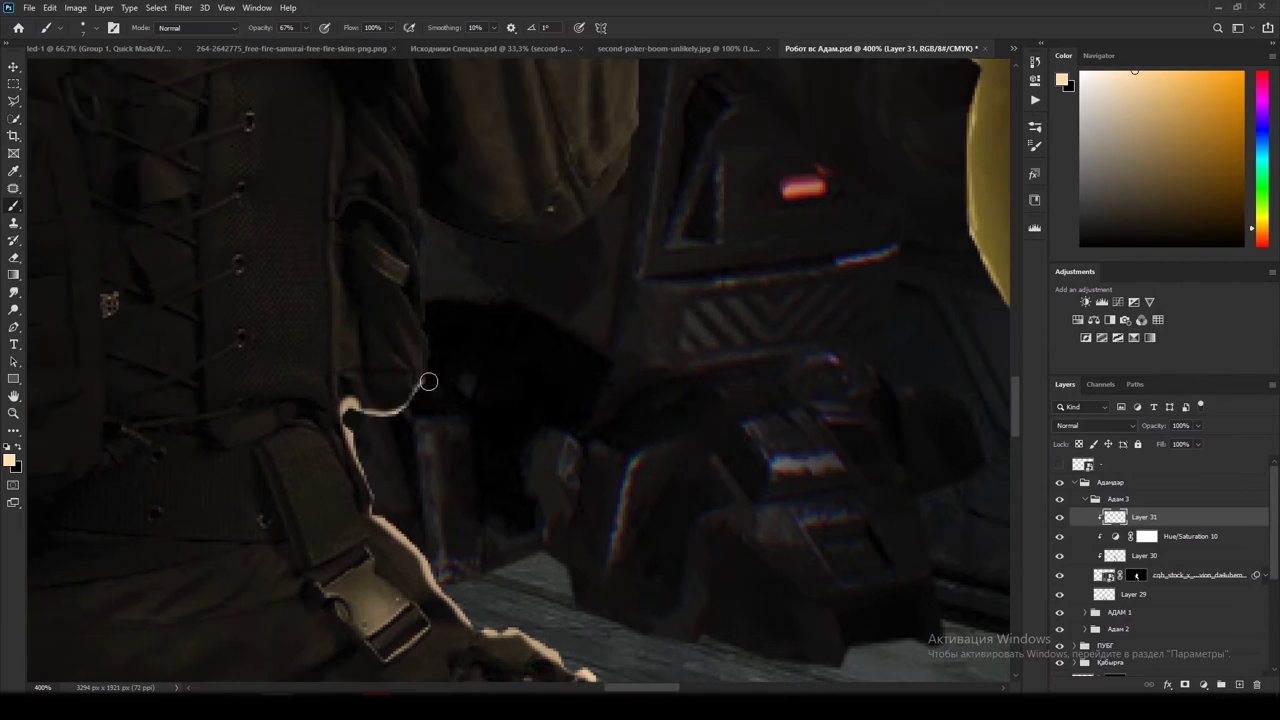
Step: Paint the warm rim light up the third soldier's side pouch and along the outer sleeve edge
scroll(428, 381, up, 3)
mouse_move(425, 350)
mouse_down()
mouse_move(406, 393)
mouse_move(402, 185)
mouse_move(456, 219)
mouse_move(603, 197)
mouse_up()
scroll(603, 197, up, 1)
scroll(562, 420, up, 10)
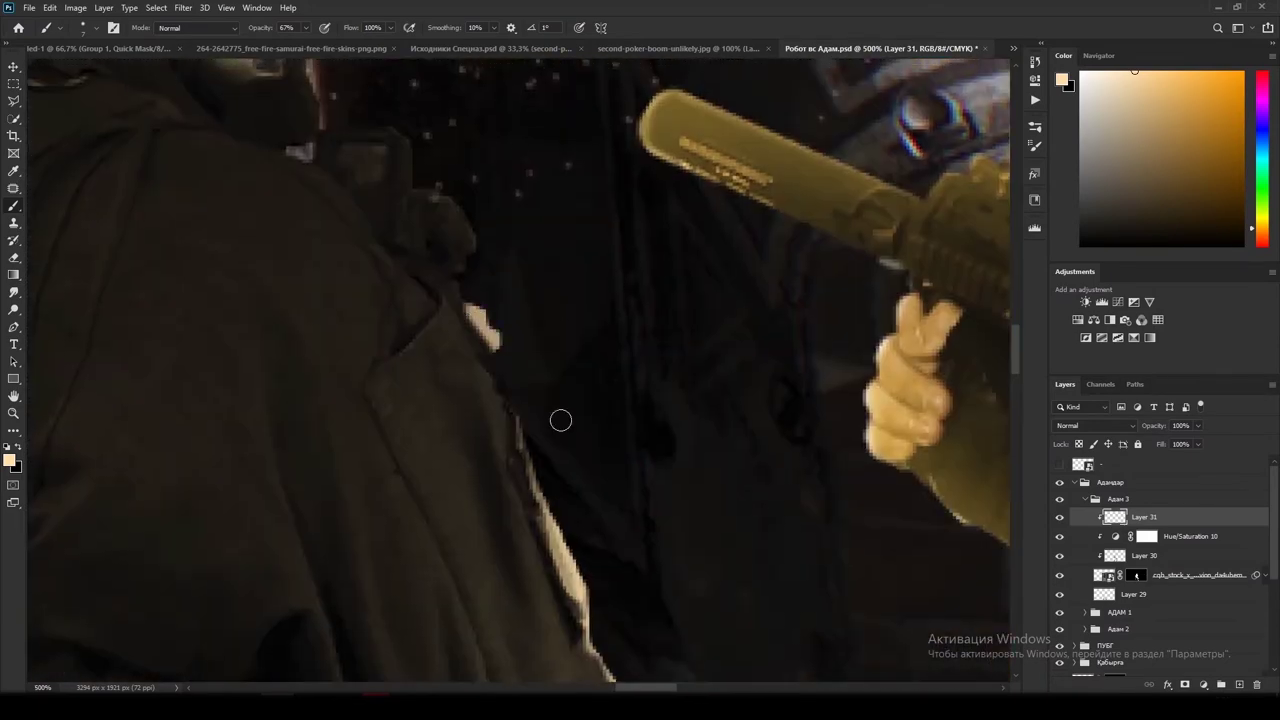
drag(449, 277, 312, 220)
Step: Paint the warm rim light along the third soldier's hood, shoulder and radio antenna
scroll(390, 250, up, 5)
mouse_move(390, 475)
mouse_down()
mouse_move(345, 200)
mouse_move(245, 108)
mouse_up()
scroll(369, 270, up, 4)
scroll(367, 370, down, 10)
scroll(492, 223, up, 9)
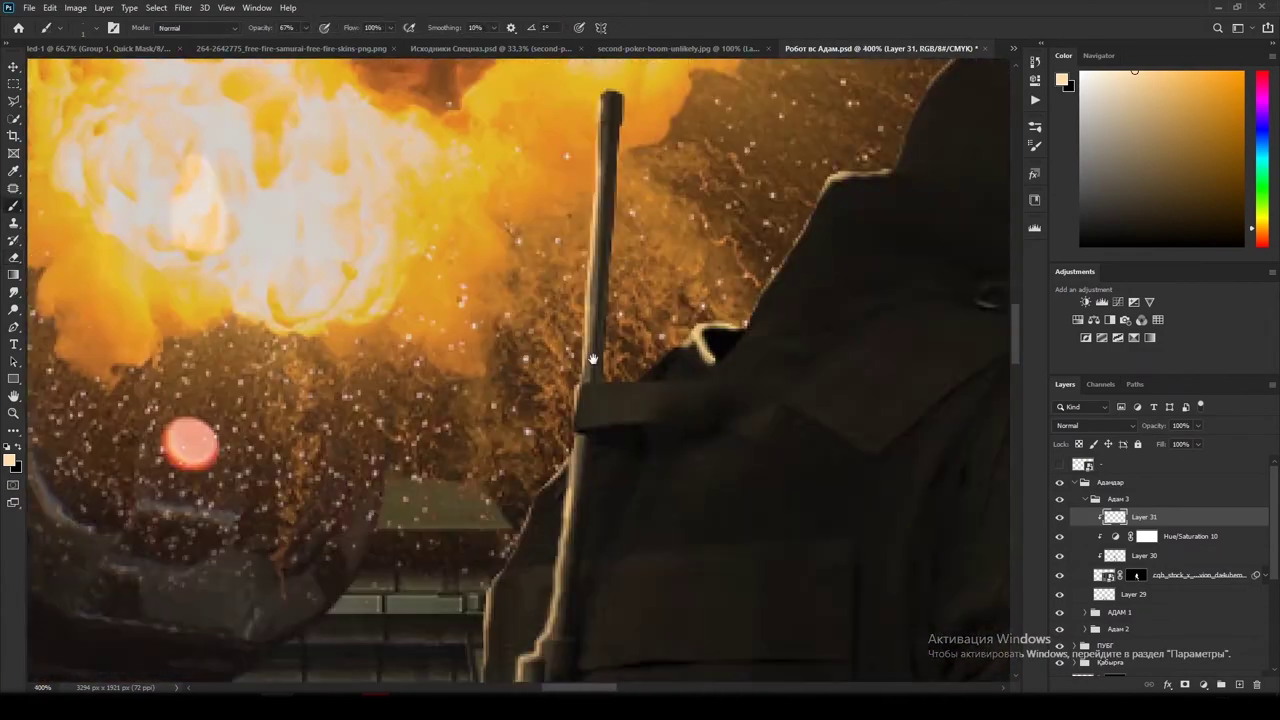
mouse_move(593, 358)
mouse_down()
mouse_move(575, 430)
mouse_move(612, 174)
mouse_up()
Step: Soften the rim light around the antenna and shoulder strap with a smaller soft Eraser at 47% opacity
key(e)
key(bracketleft)
key(bracketleft)
key(bracketleft)
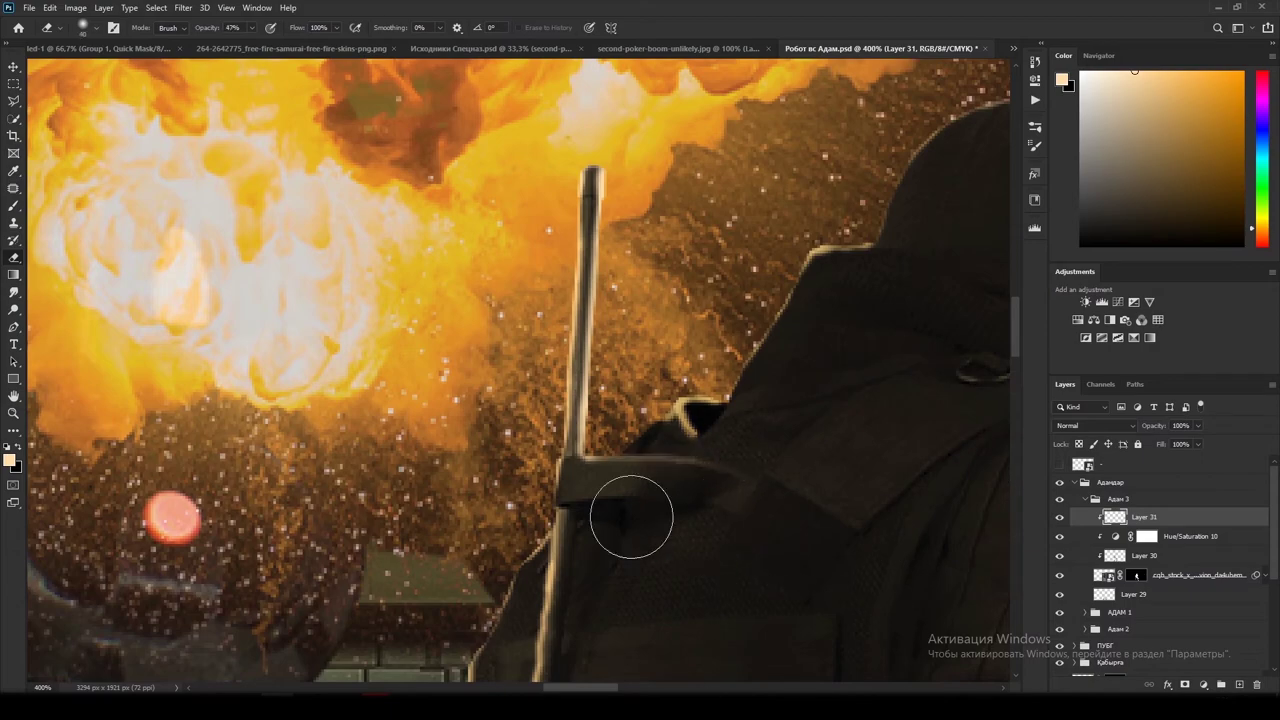
drag(600, 460, 590, 170)
key(ctrl+1)
Step: Add a clipped Overlay layer below the third soldier's rim-light layer and brush soft warm light over his body
key(ctrl+shift+alt+n)
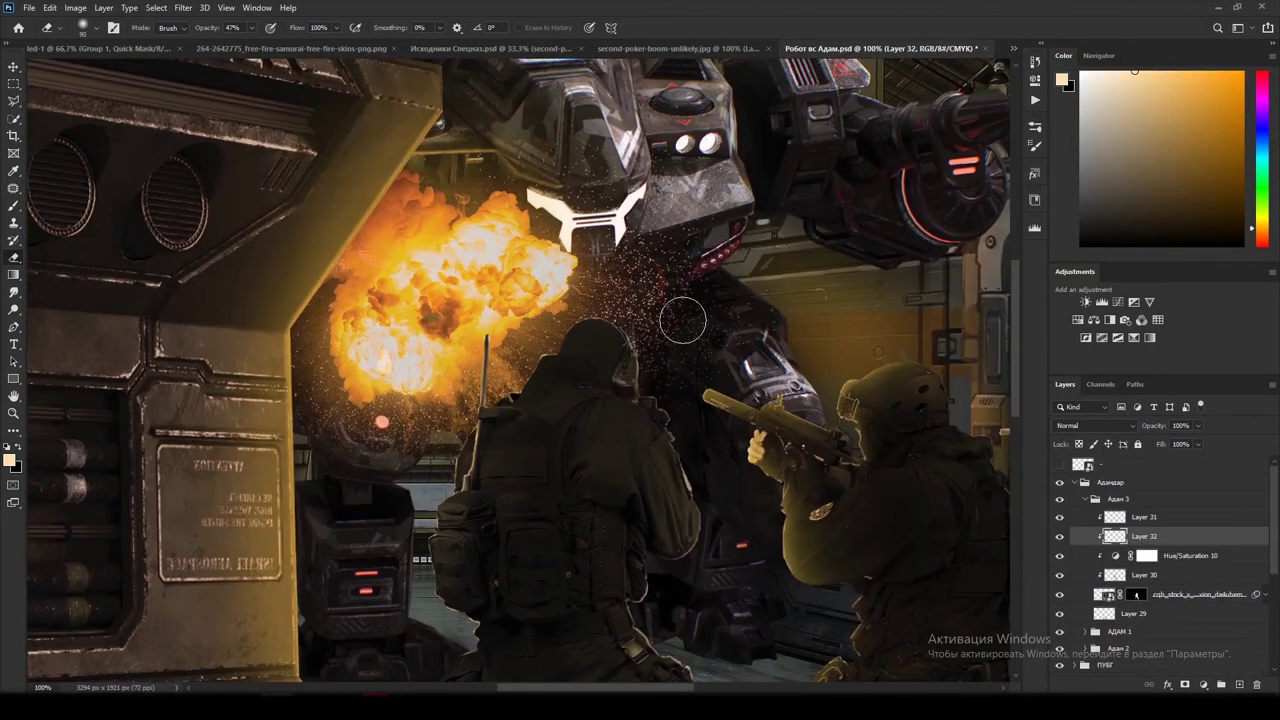
key(b)
key(shift+alt+o)
scroll(525, 355, down, 5)
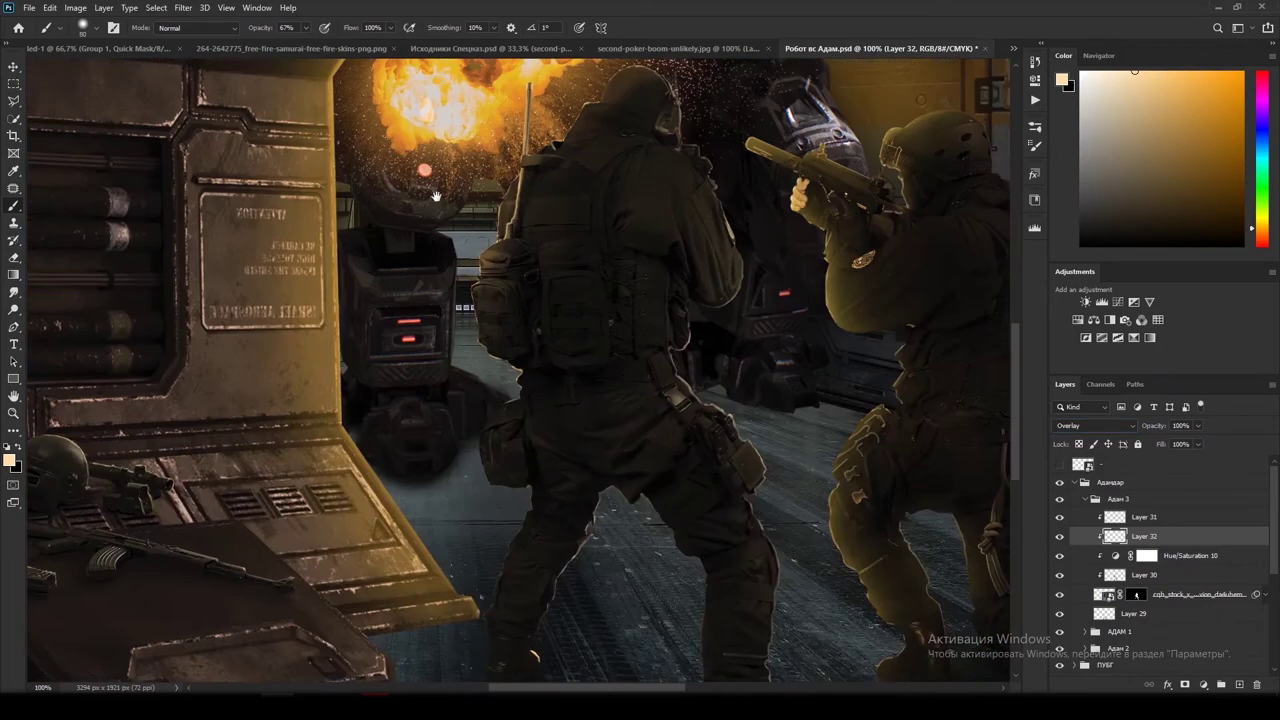
scroll(661, 527, down, 5)
scroll(661, 527, up, 5)
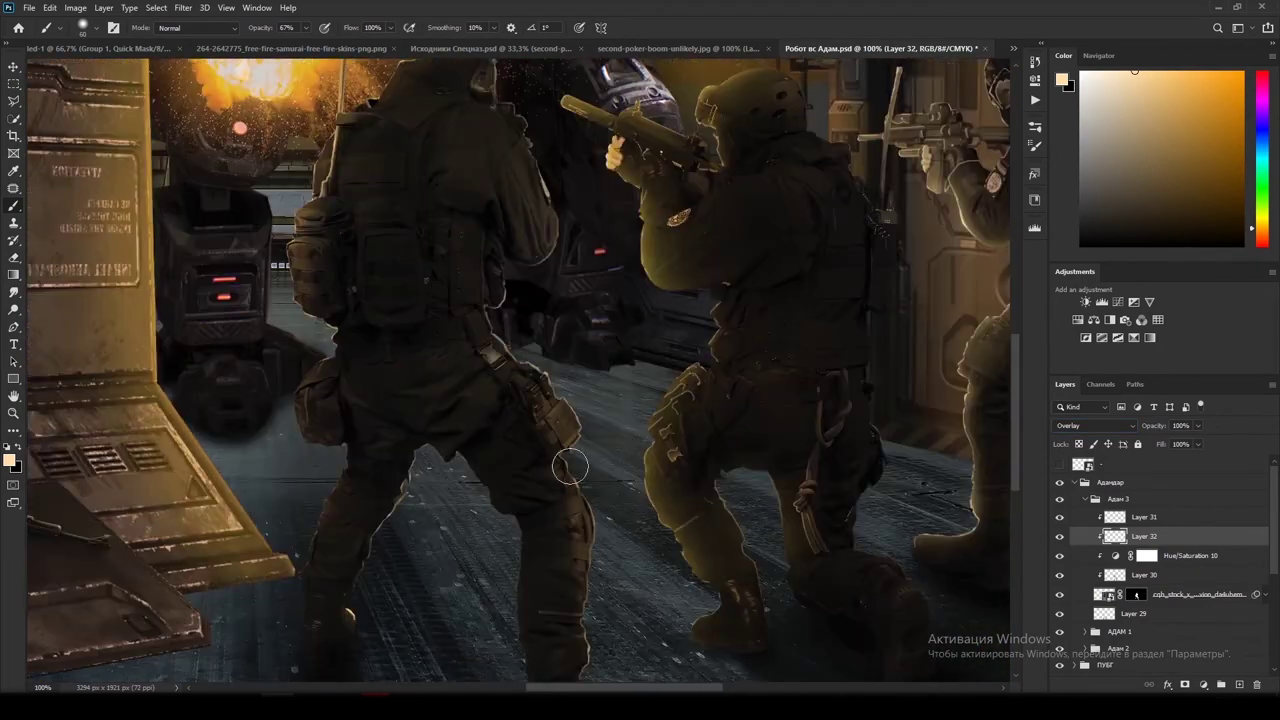
Step: Add a clipped Normal layer above the Overlay layer and brush a soft warm glow on the third soldier's hood, face and antenna
click(1238, 685)
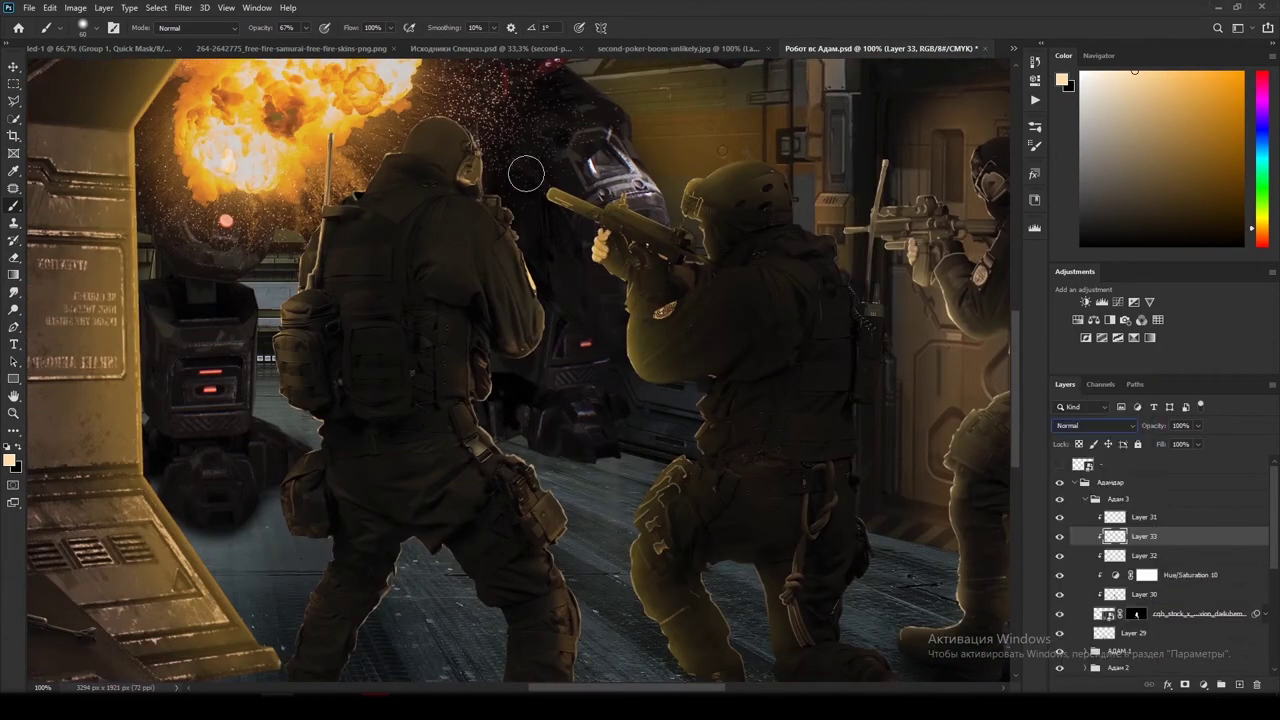
scroll(500, 190, up, 1)
scroll(600, 250, left, 3)
scroll(600, 250, down, 1)
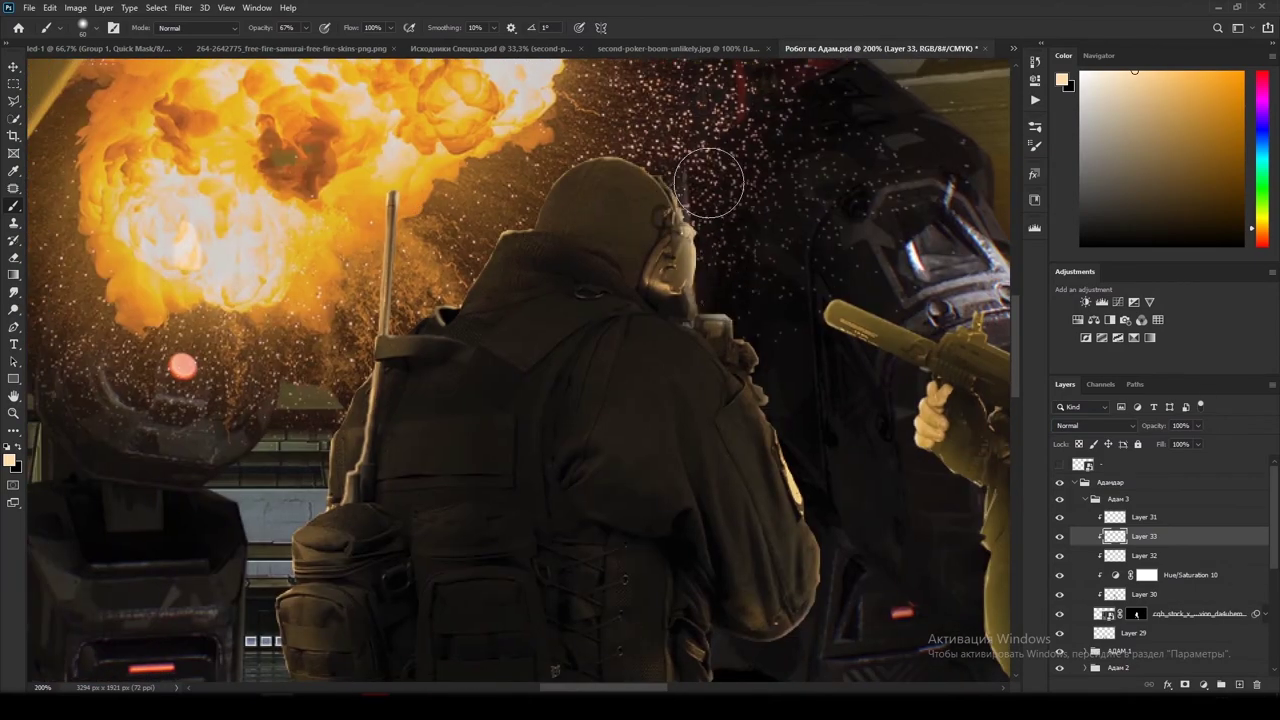
scroll(614, 214, up, 2)
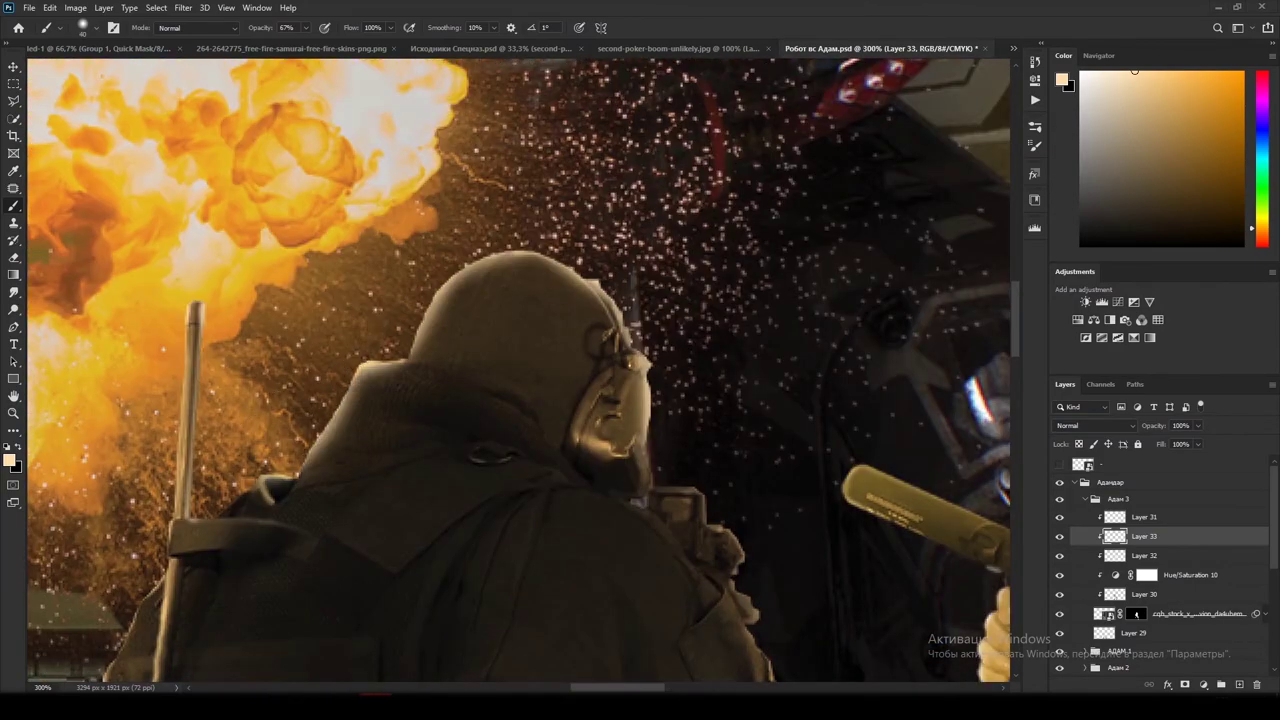
scroll(265, 497, down, 3)
scroll(265, 497, left, 3)
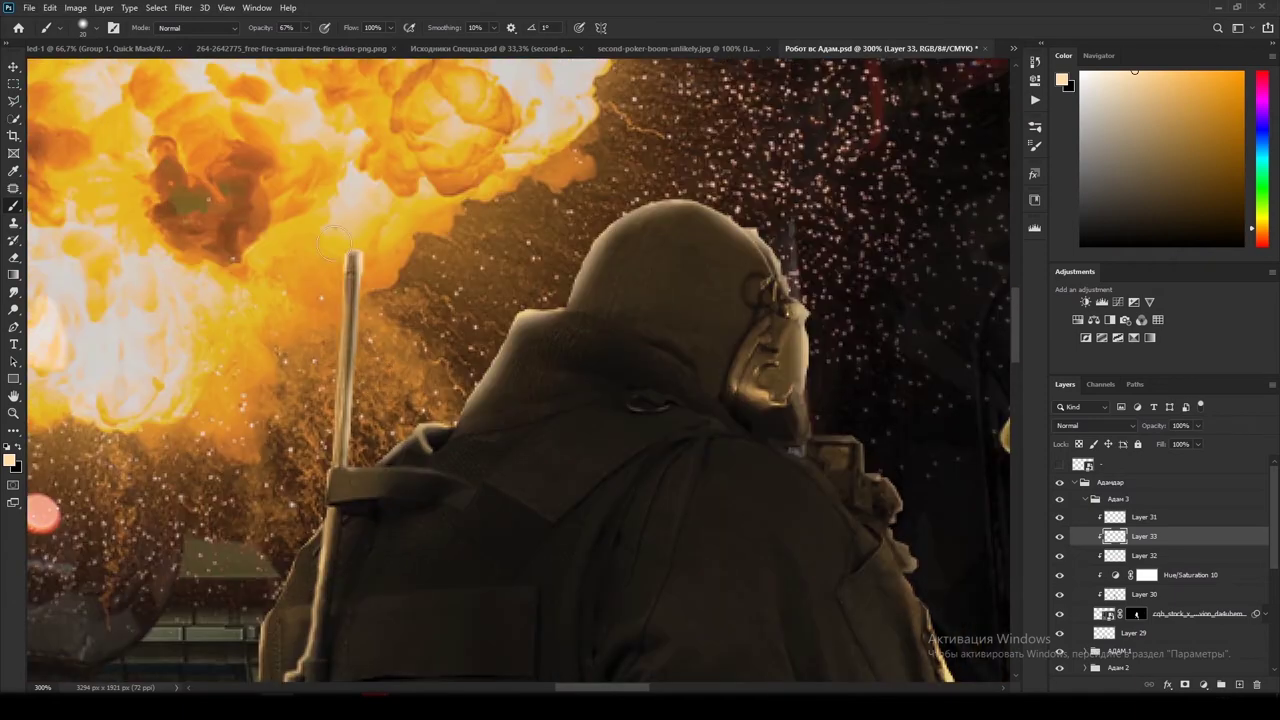
Step: Brush the soft glow along the third soldier's shoulder, backpack side pouches and waist
scroll(265, 497, down, 3)
scroll(250, 449, left, 1)
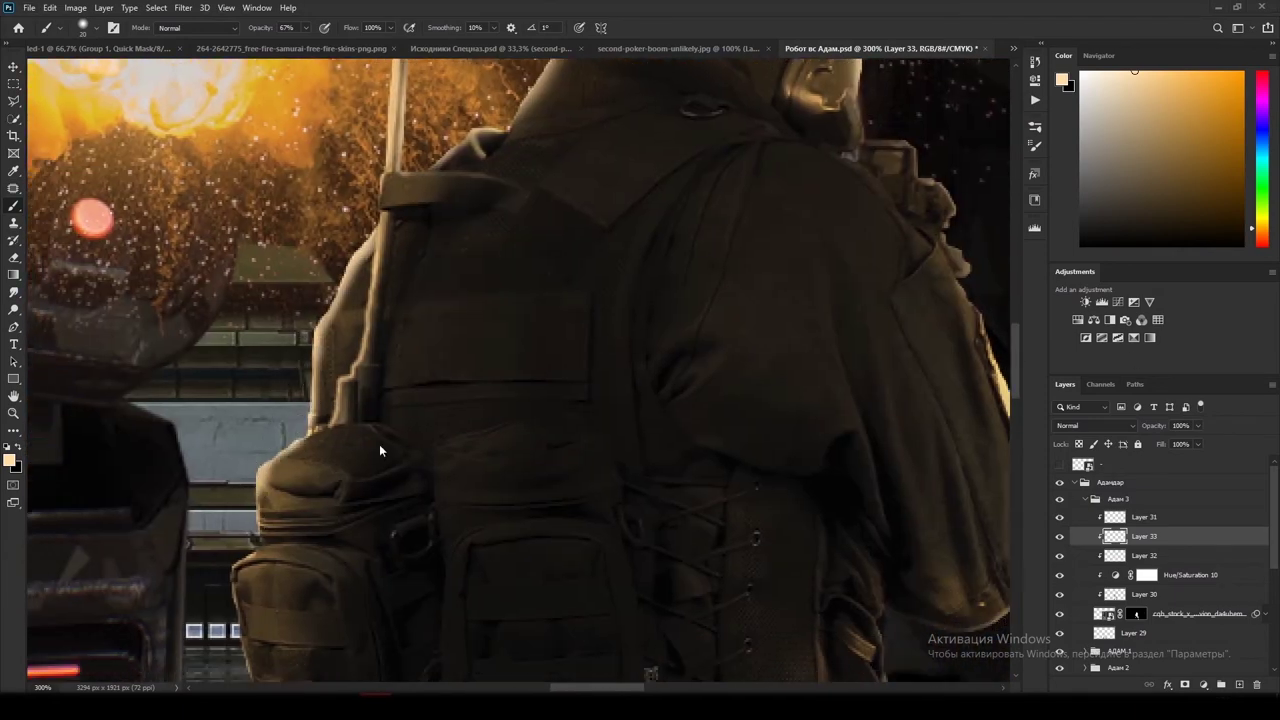
scroll(224, 543, down, 3)
scroll(224, 543, left, 2)
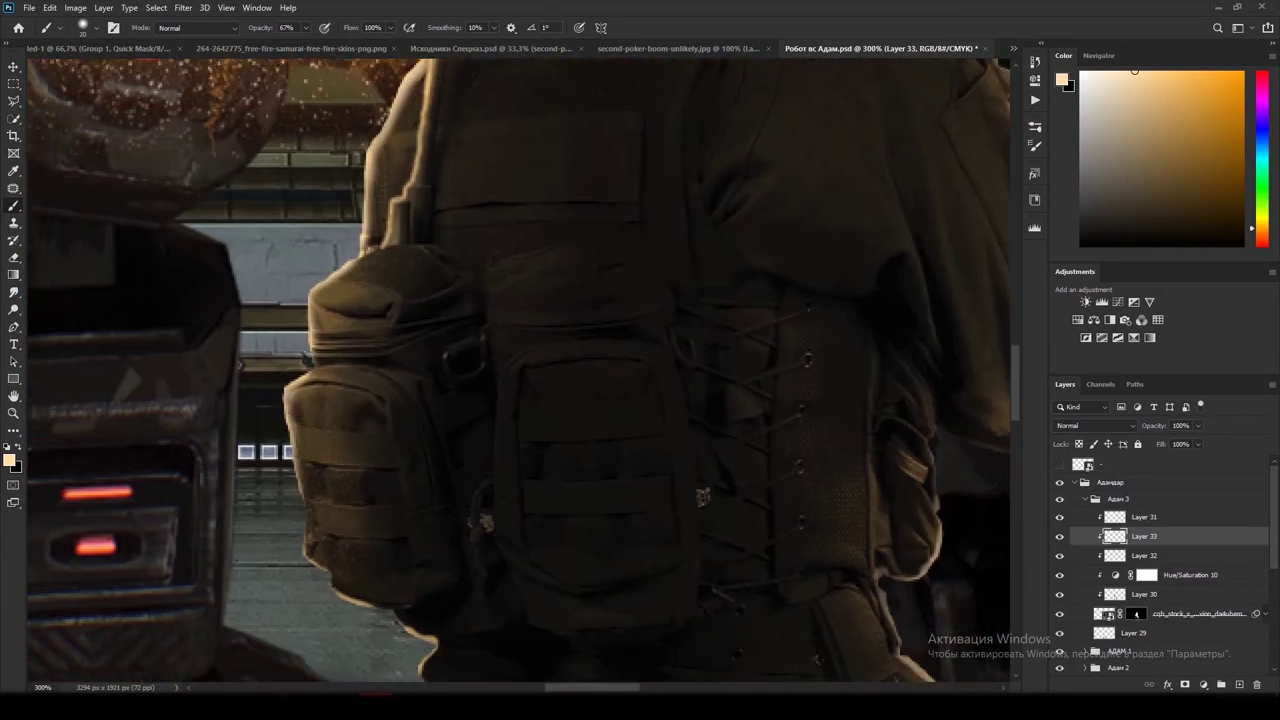
scroll(457, 514, down, 3)
scroll(457, 514, left, 2)
scroll(478, 388, down, 3)
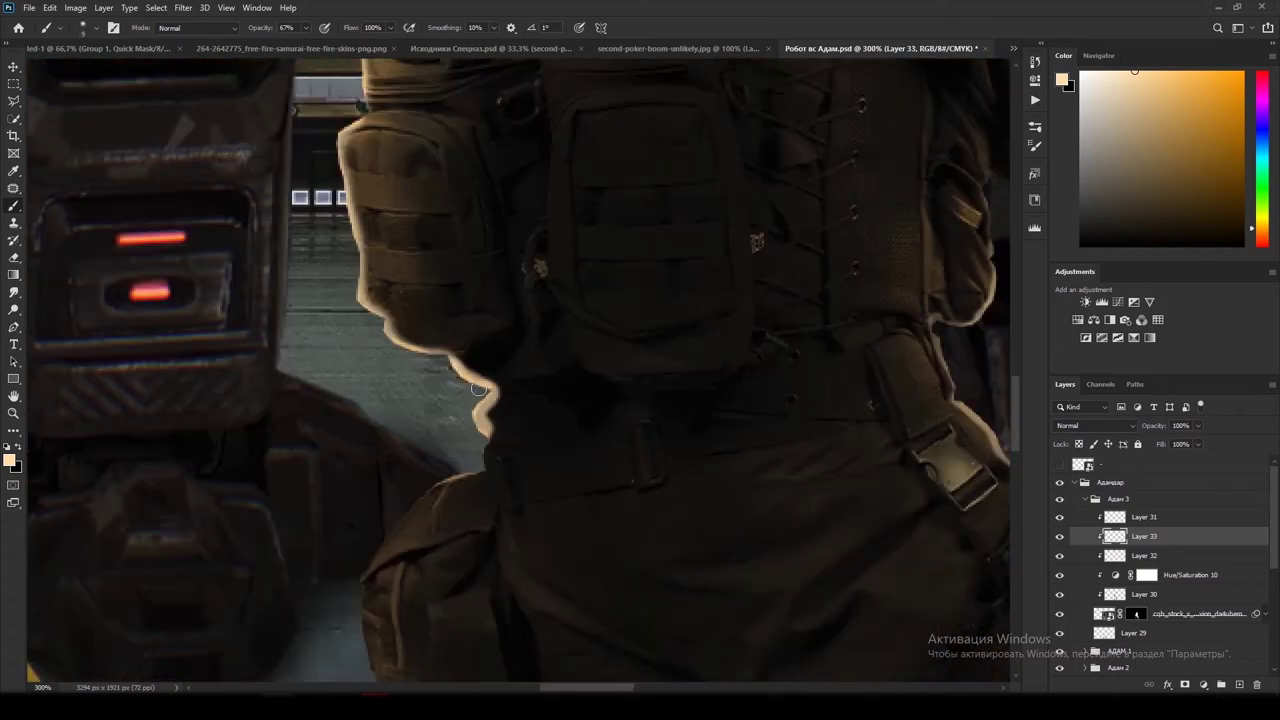
Step: Brush the soft glow onto the third soldier's left hip pouch, left leg and the inner edge of the right leg
scroll(443, 486, down, 2)
scroll(443, 486, left, 3)
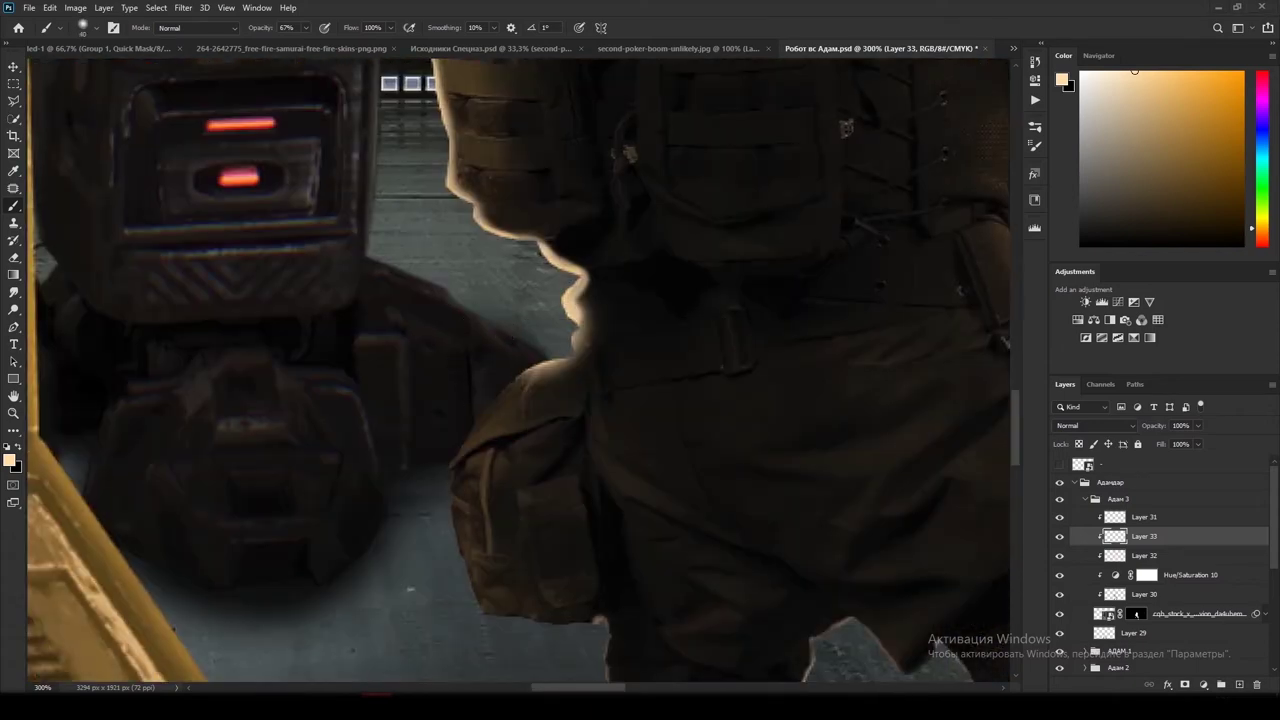
scroll(551, 289, down, 9)
scroll(697, 481, right, 2)
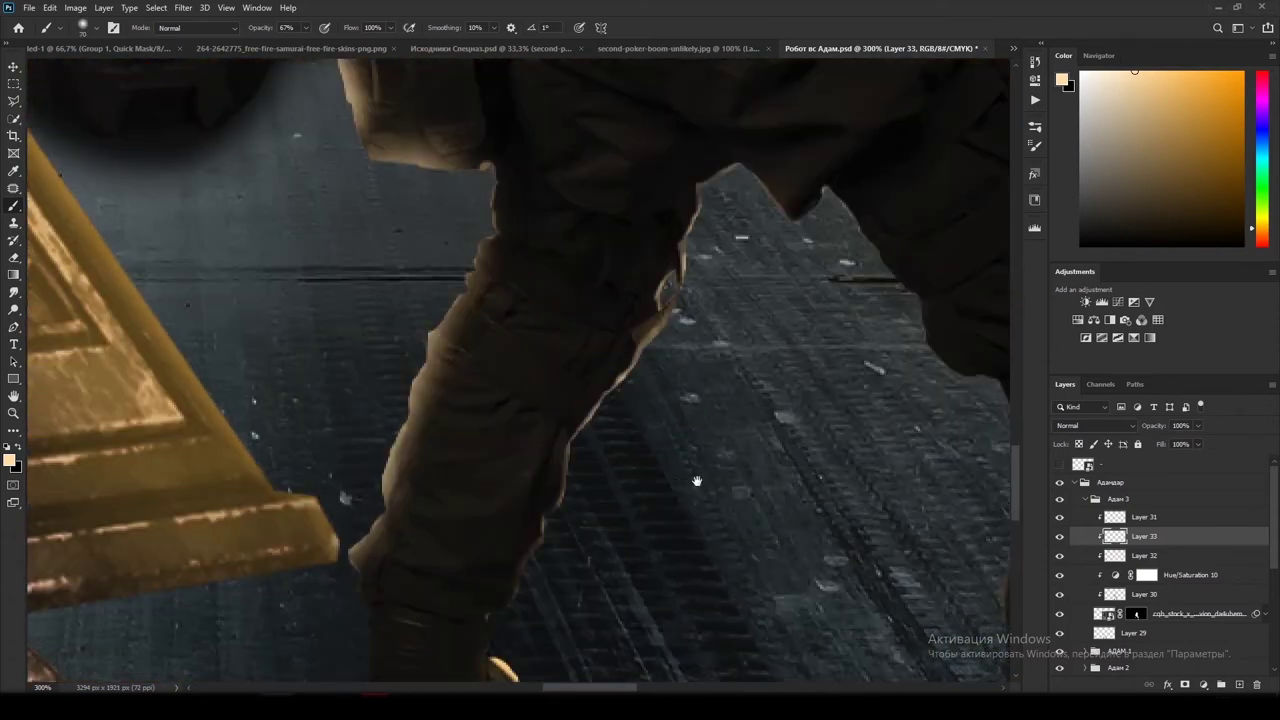
scroll(632, 351, down, 6)
scroll(729, 571, right, 3)
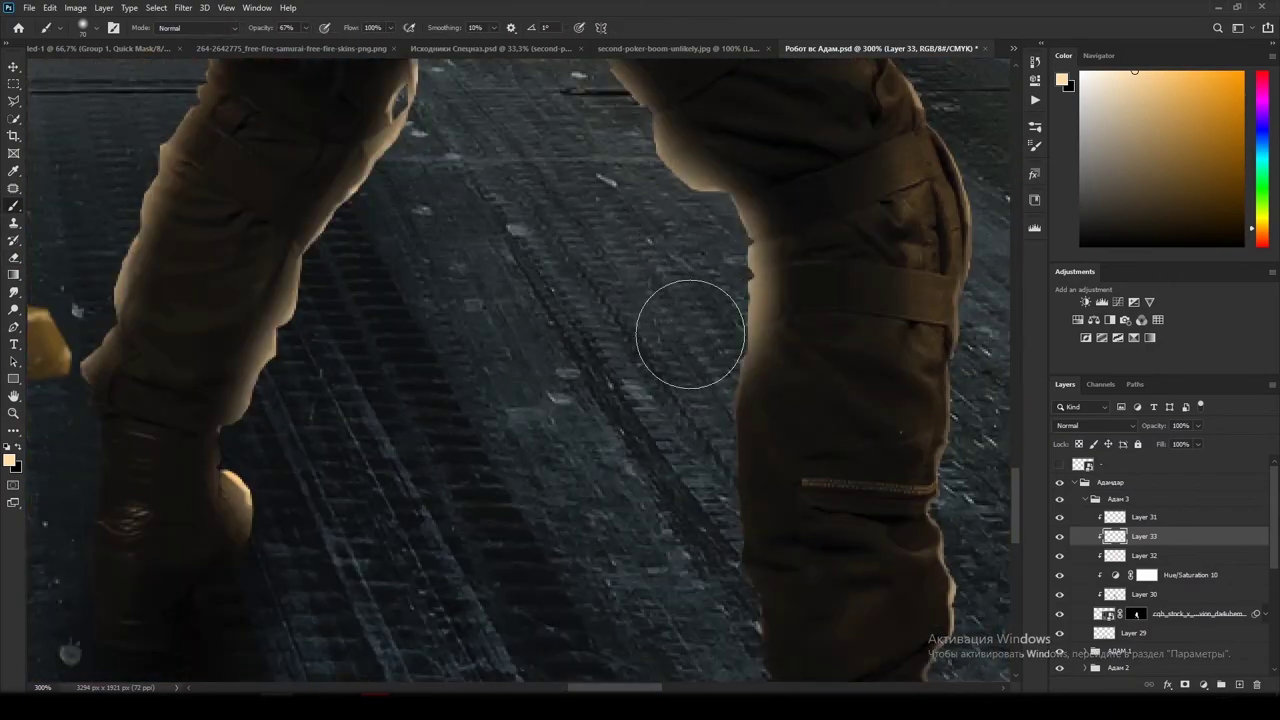
Step: Brush the soft glow along the third soldier's outer right leg, hip gear, sleeve and hood
scroll(690, 333, down, 5)
scroll(537, 300, up, 10)
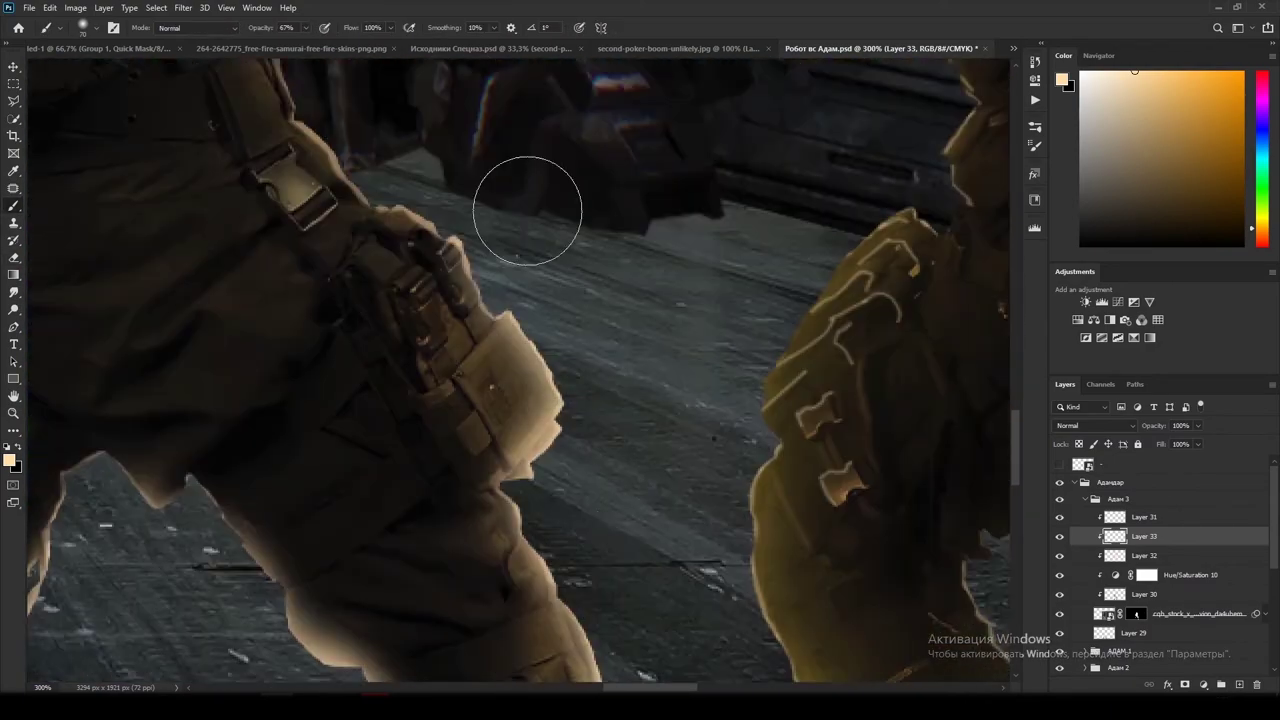
scroll(527, 210, up, 12)
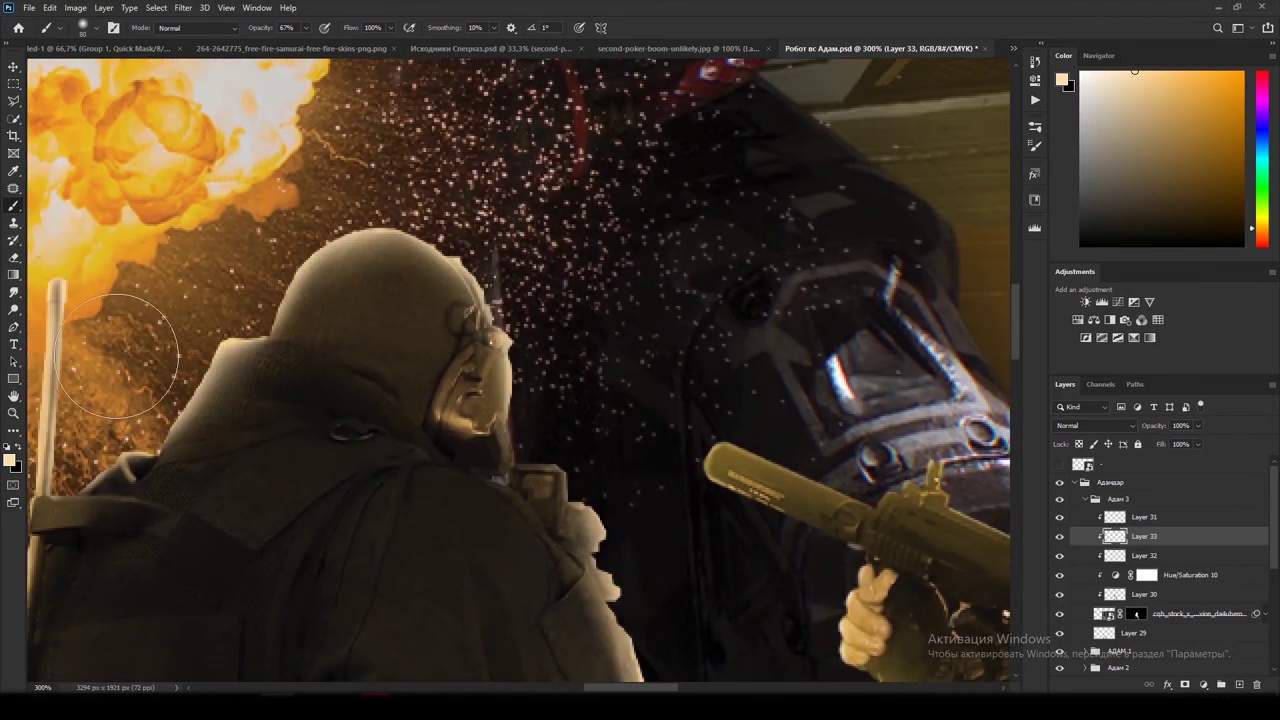
Step: Lower the third soldier's soft-glow layer to 26% opacity
key(ctrl+1)
click(1095, 425)
drag(1160, 426, 1153, 428)
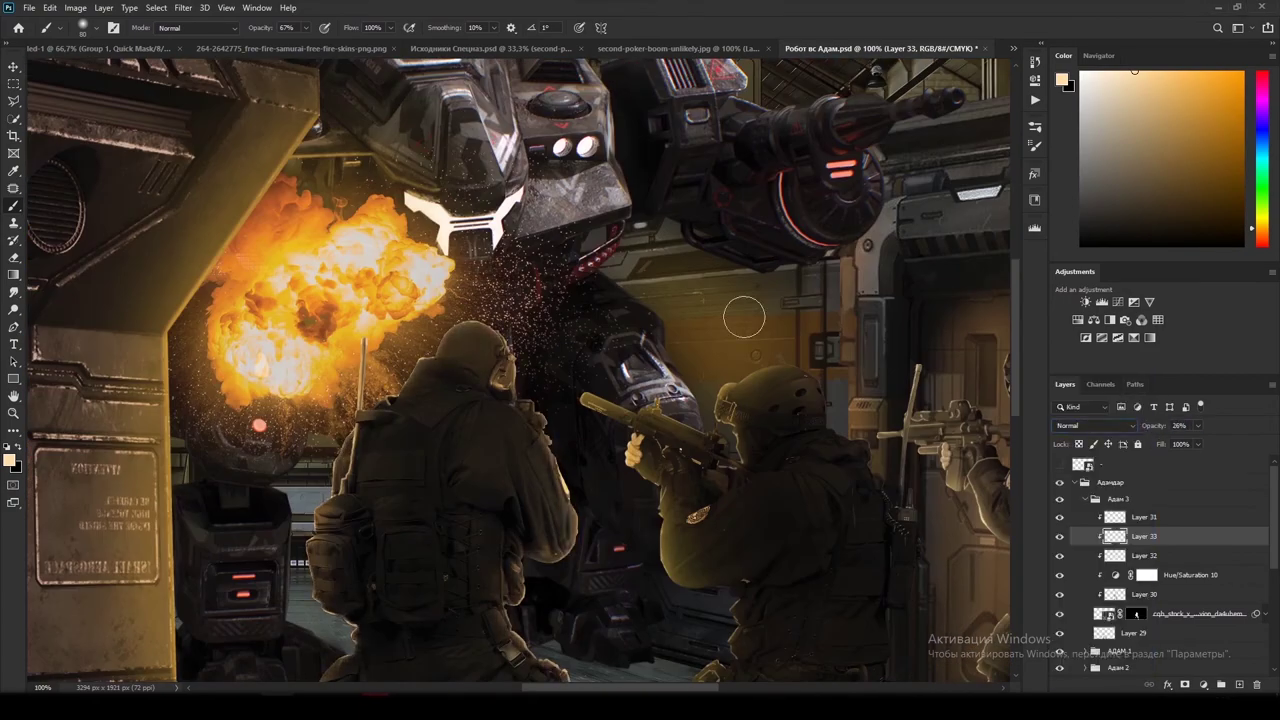
scroll(463, 503, down, 4)
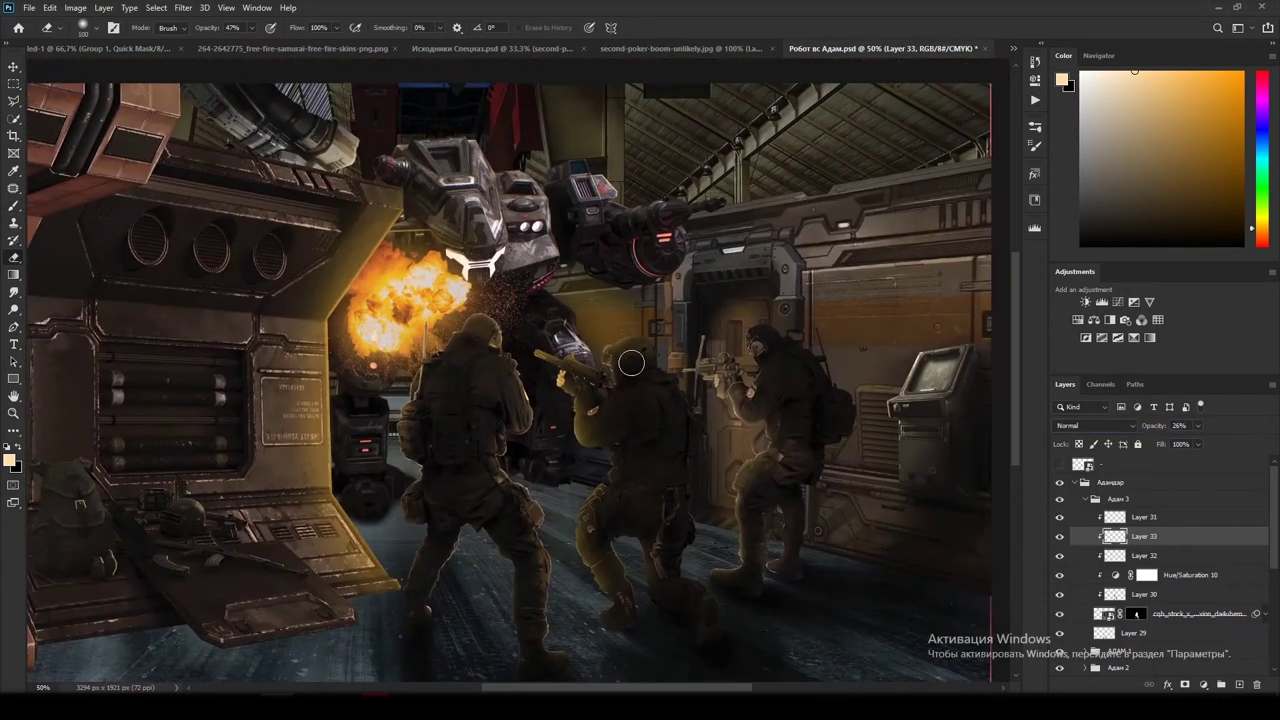
Step: Edit the yellow Color Overlay effects on Layer 22 copy and Layer 22 in the АДАМ 1 group
key(e)
click(1086, 498)
click(1088, 537)
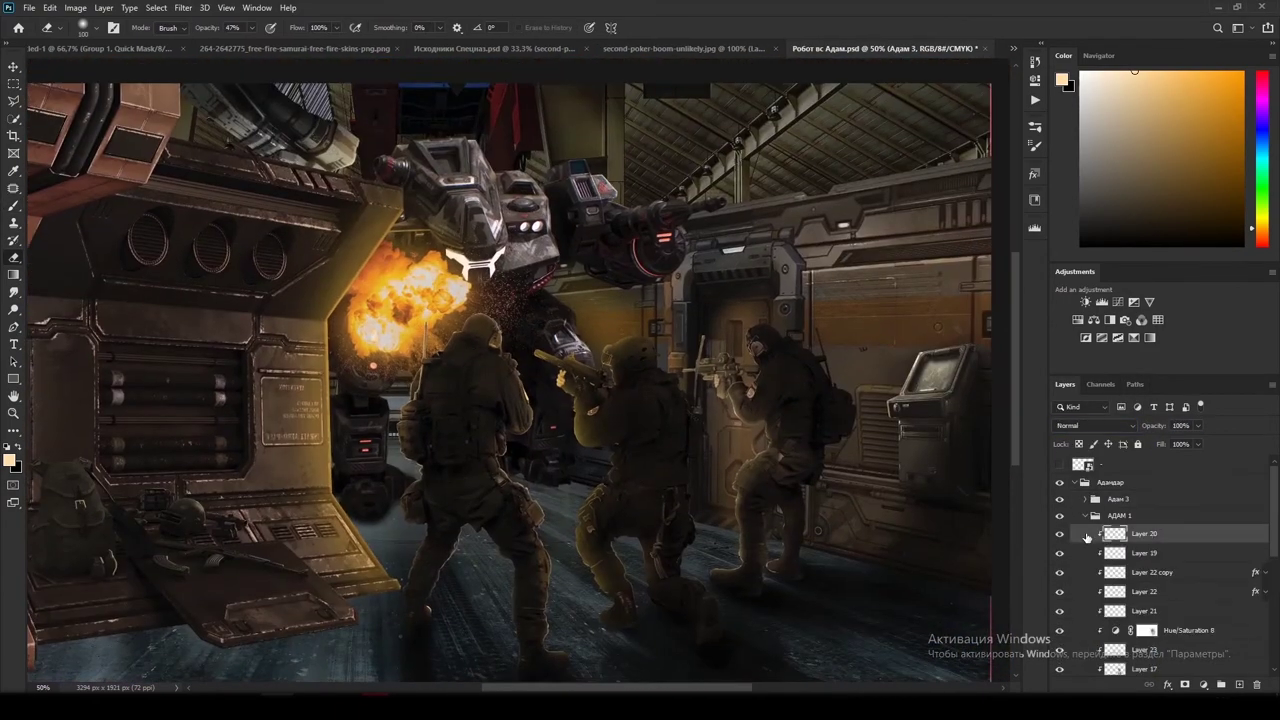
click(1200, 572)
double_click(1200, 572)
key(Escape)
double_click(1200, 591)
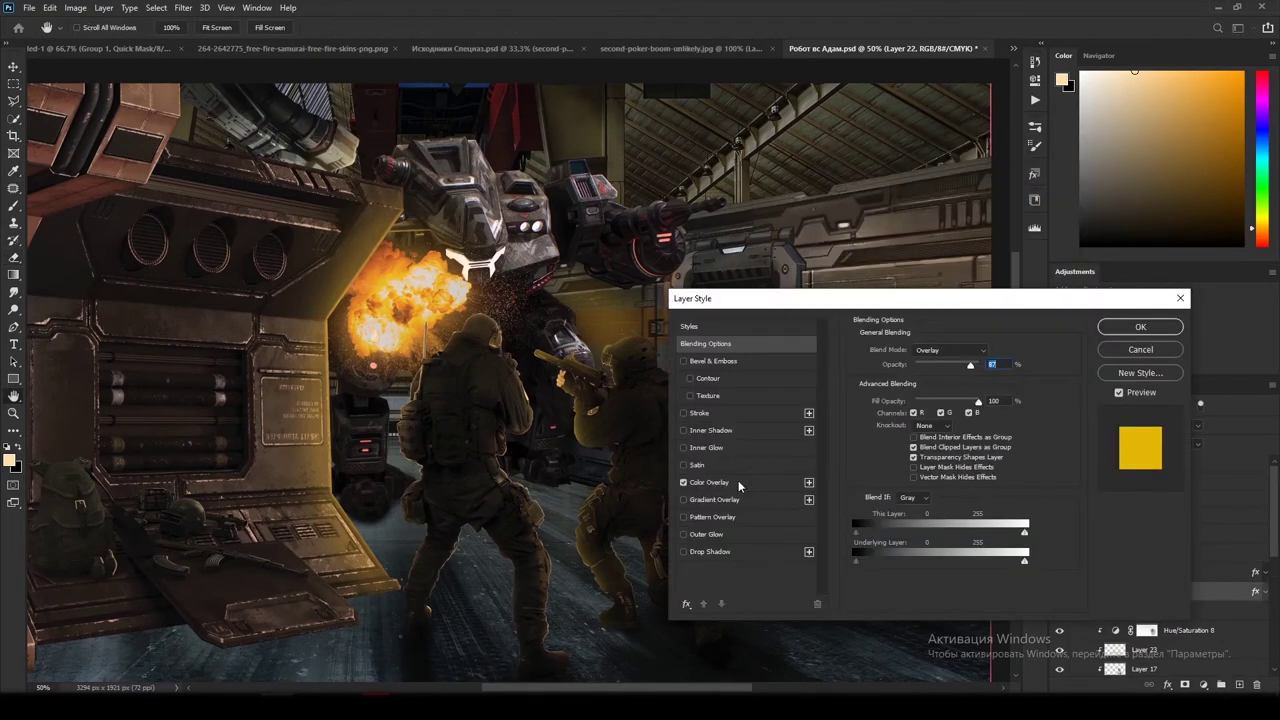
key(Return)
click(1095, 425)
key(Escape)
key(ctrl+minus)
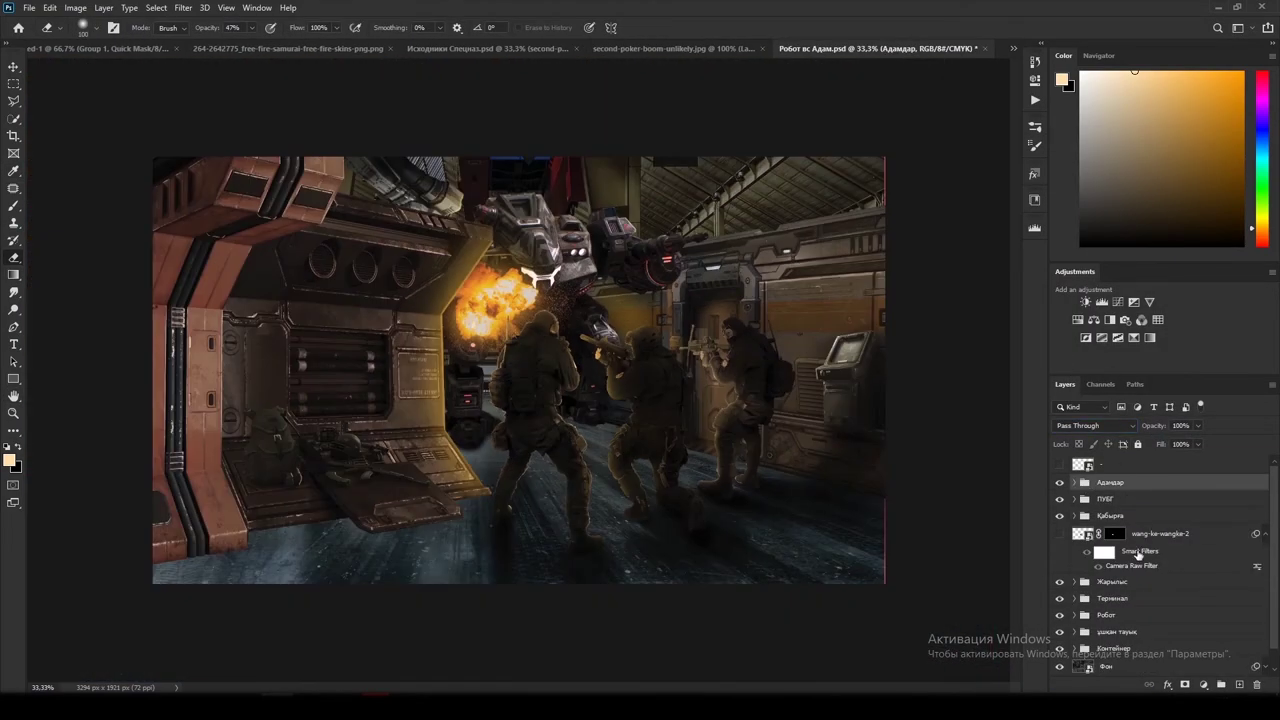
Step: Open the Hue/Saturation 5 adjustment in the Қабырға group and choose a further adjustment for the wall layer
scroll(407, 442, up, 1)
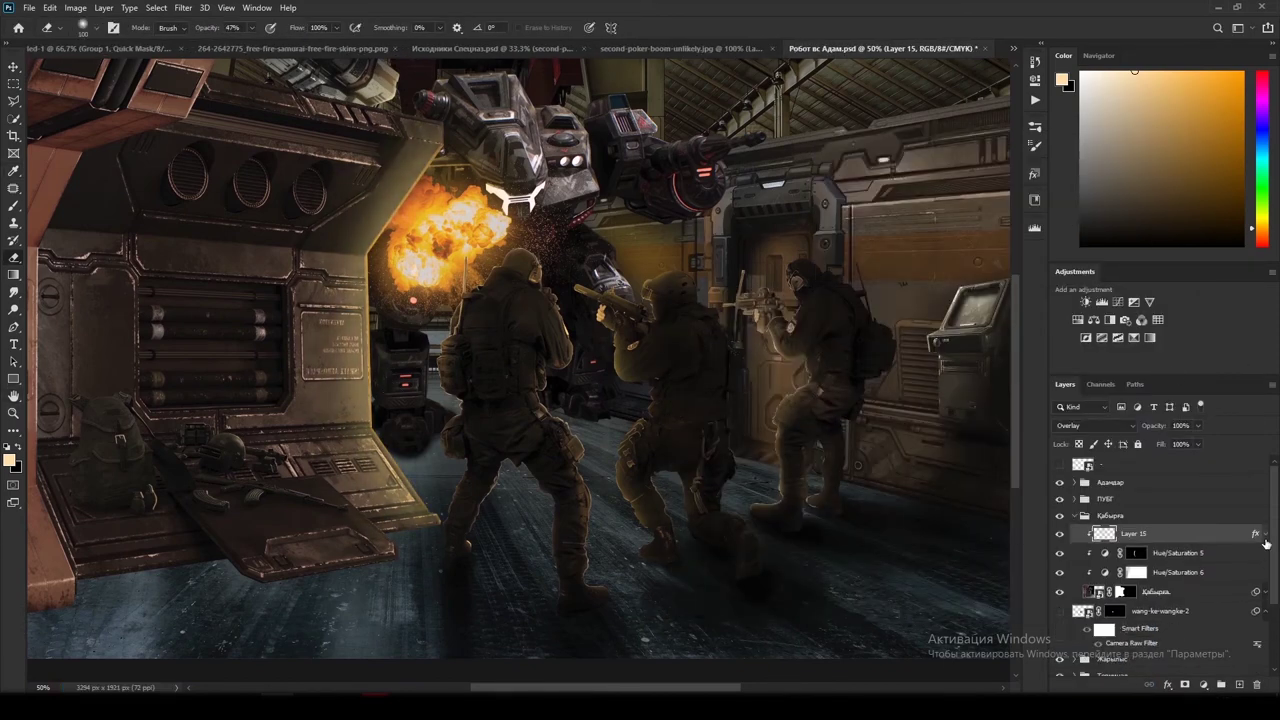
double_click(1105, 553)
click(1150, 591)
click(1203, 685)
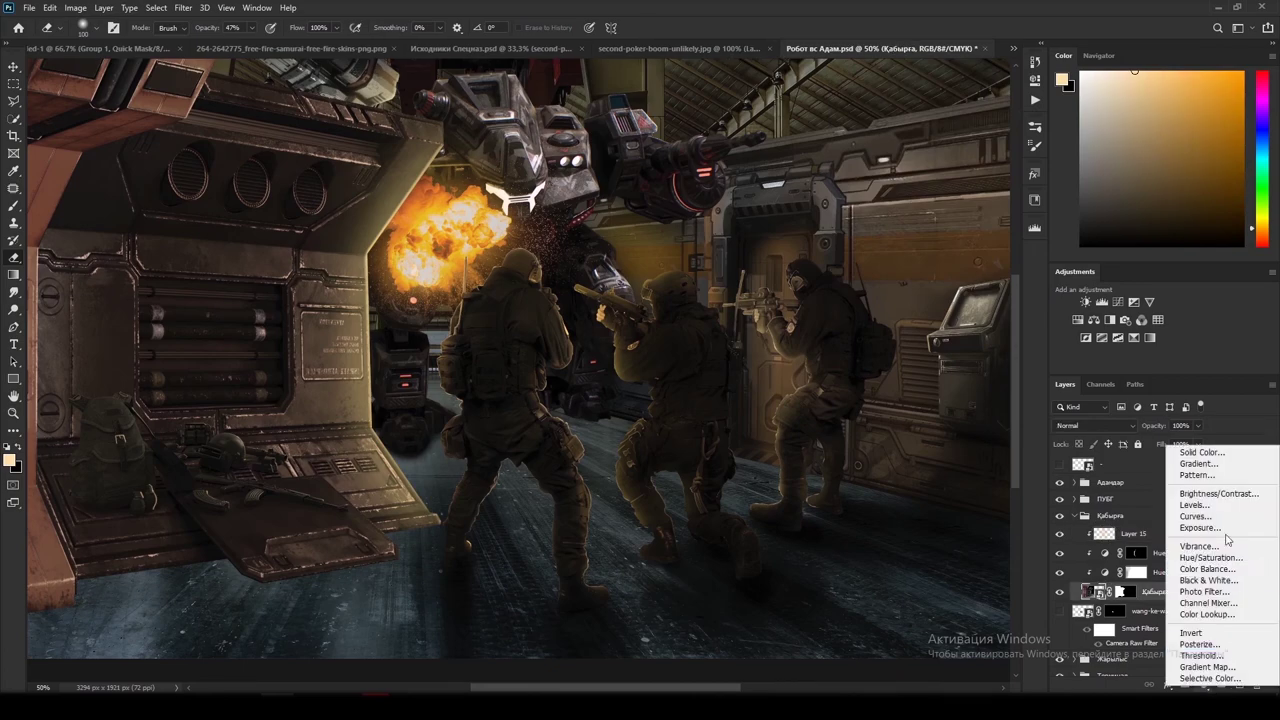
click(1227, 540)
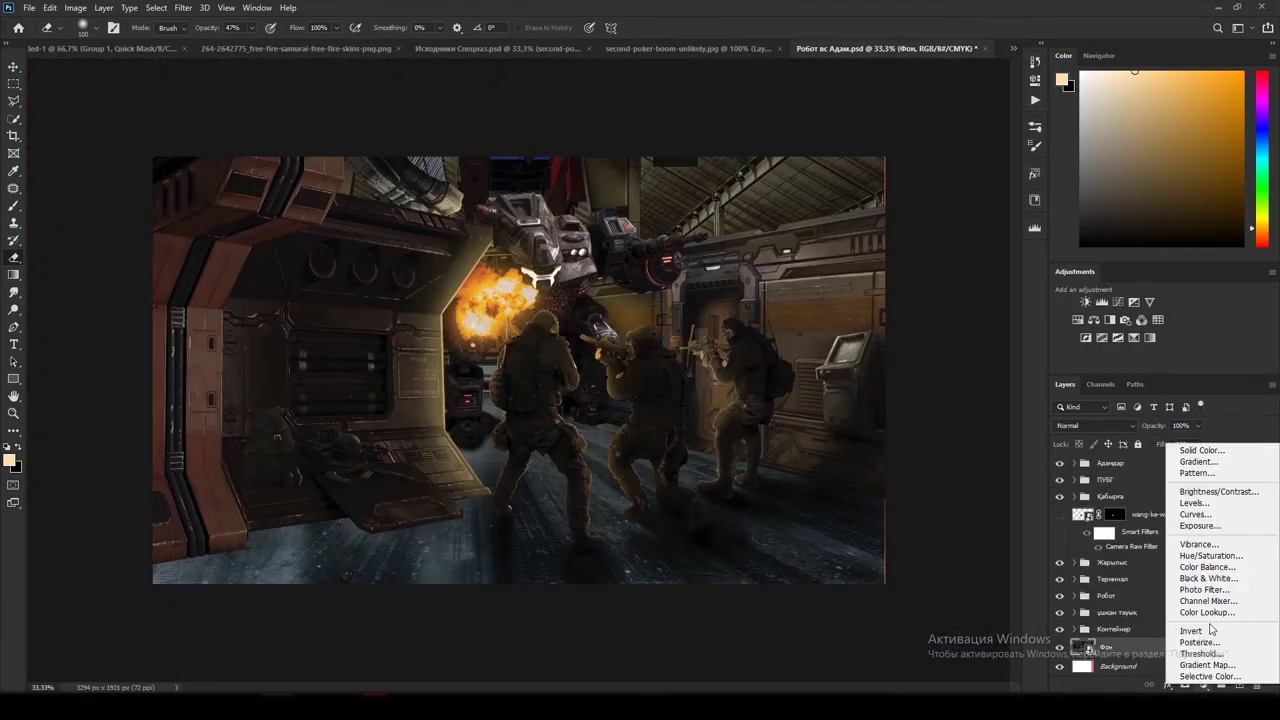
Step: Add a colorized Hue/Saturation adjustment above the Фон background with hue 37, very low saturation and strongly reduced lightness
click(1130, 560)
drag(891, 202, 862, 190)
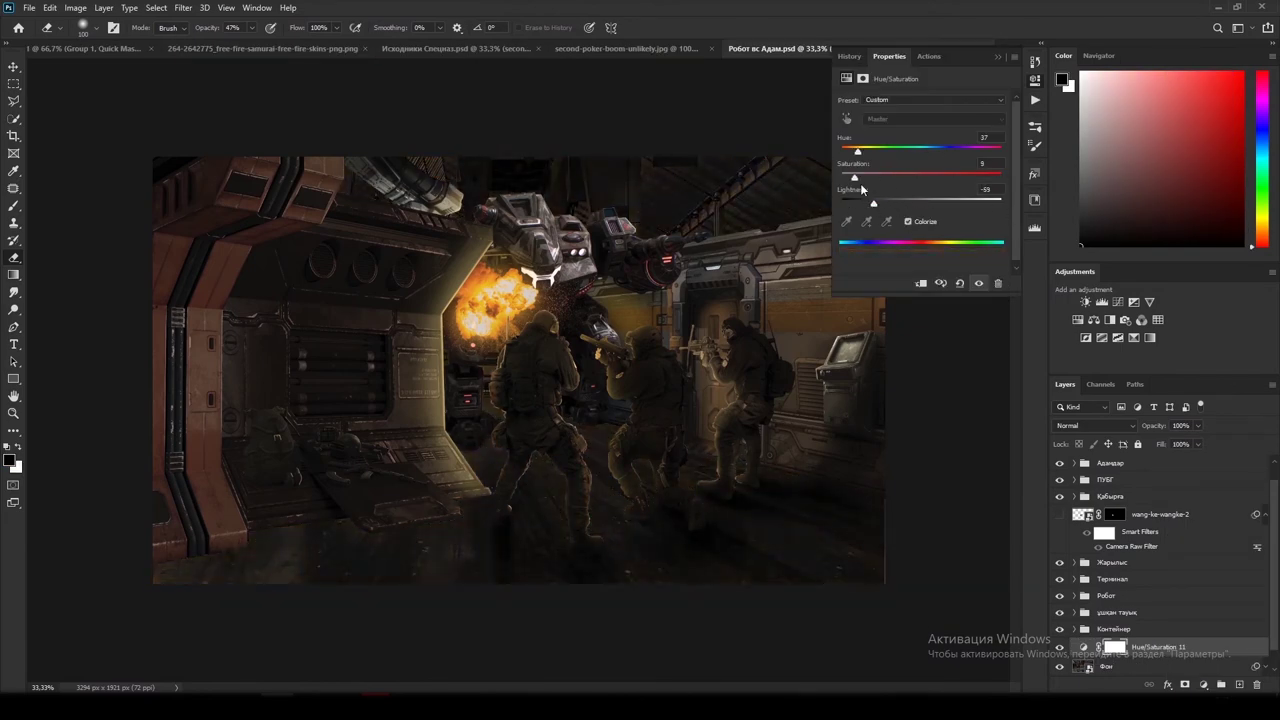
click(1000, 57)
Step: Add a clipped, colorized Hue/Saturation adjustment in the Робот group and place it directly above the РОБОТ layer
click(1203, 684)
click(1140, 538)
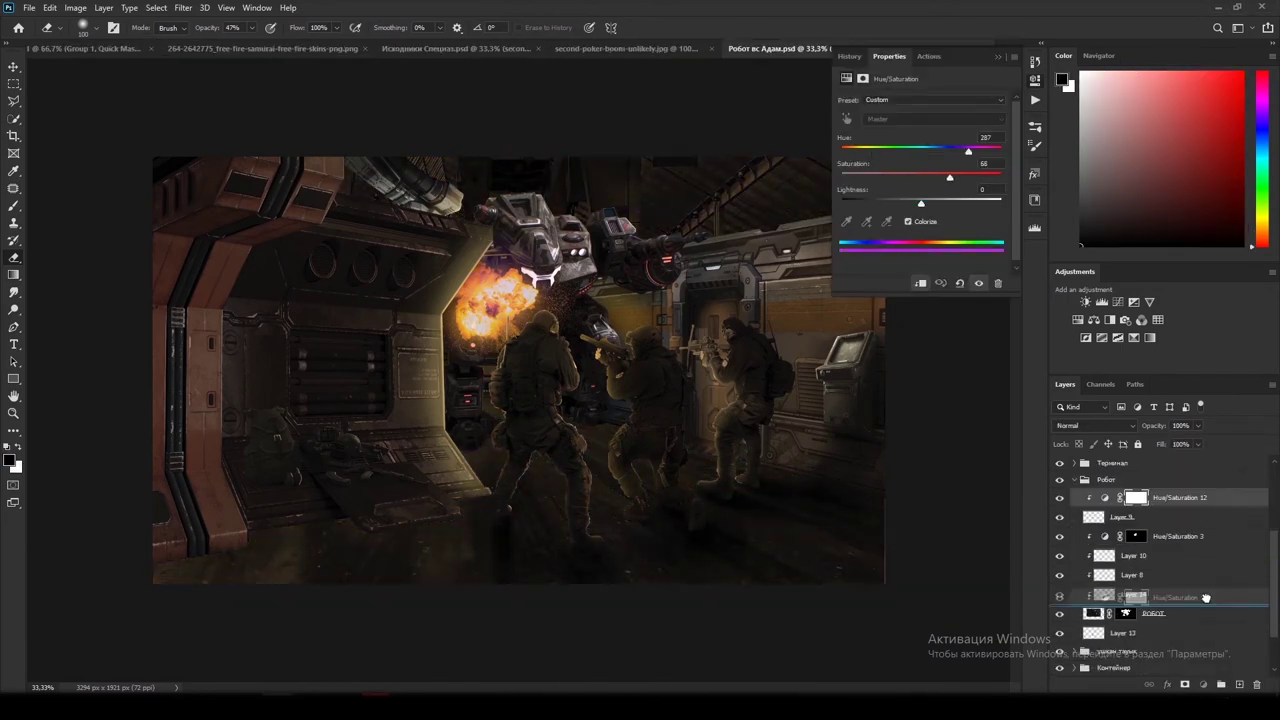
drag(1205, 597, 1205, 602)
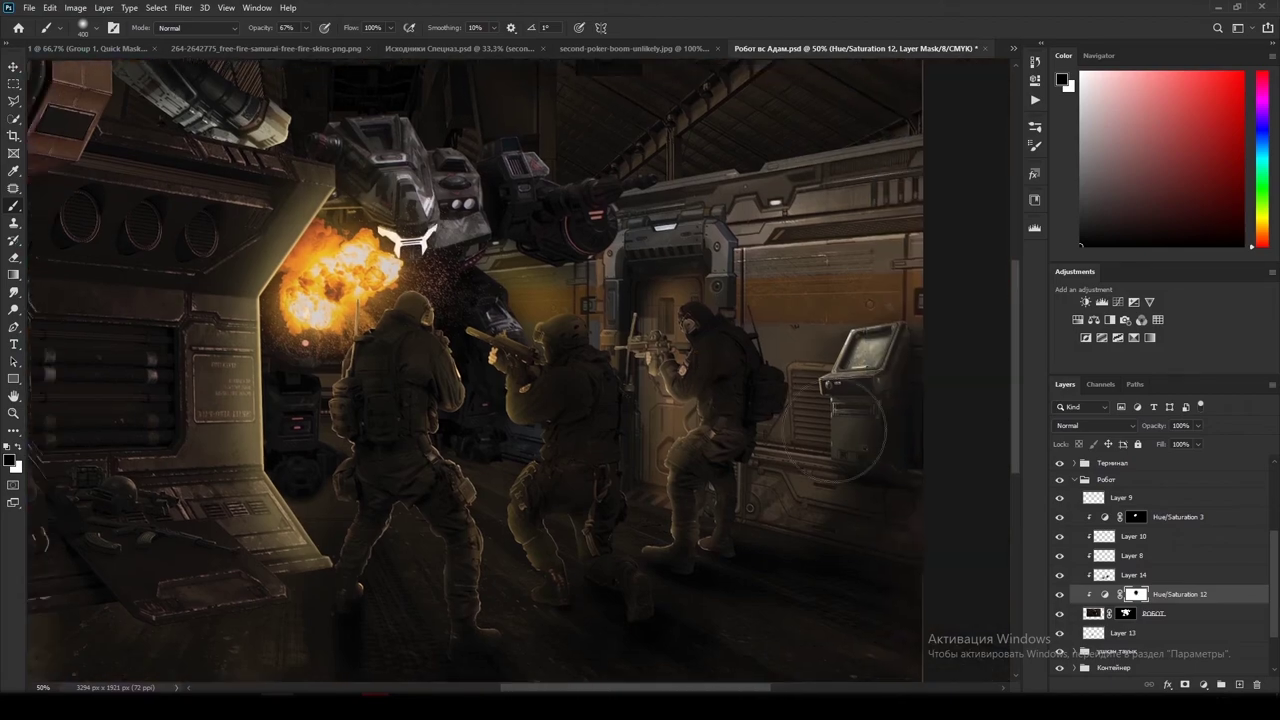
Step: Add a second clipped Hue/Saturation adjustment tinting the robot orange, and reveal it near the explosion through an inverted mask
click(1203, 684)
click(1171, 551)
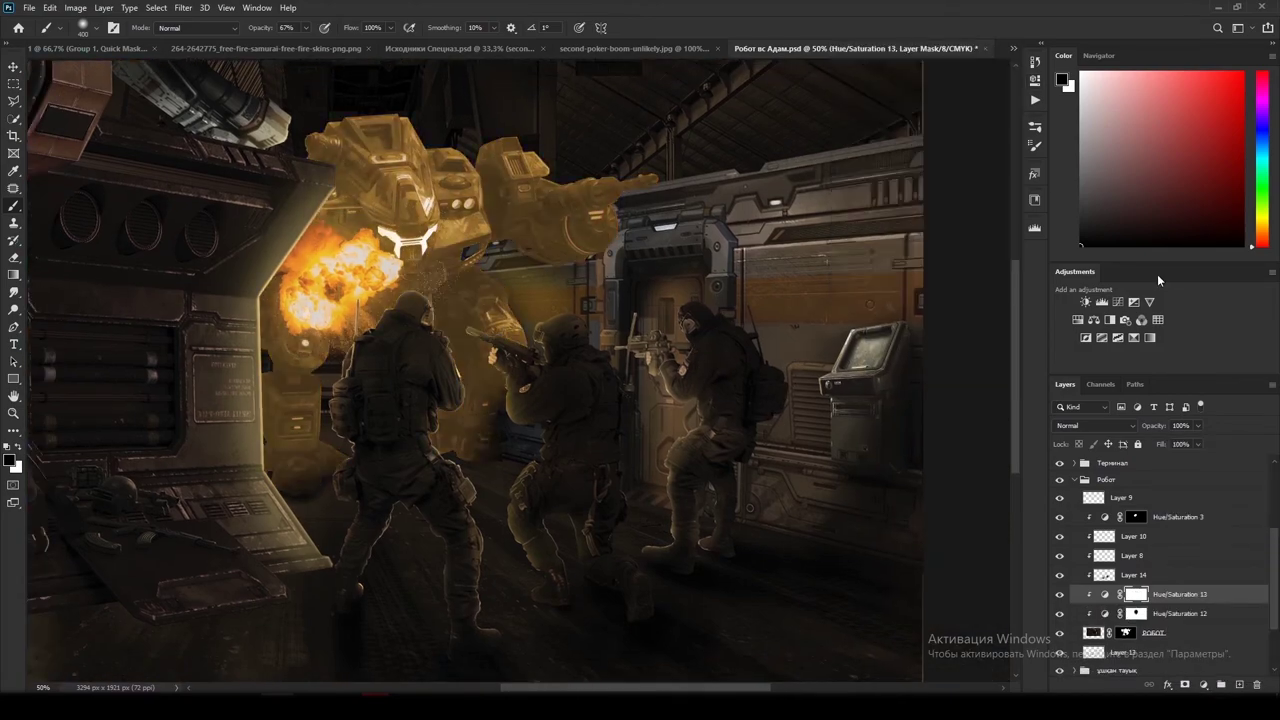
key(ctrl+i)
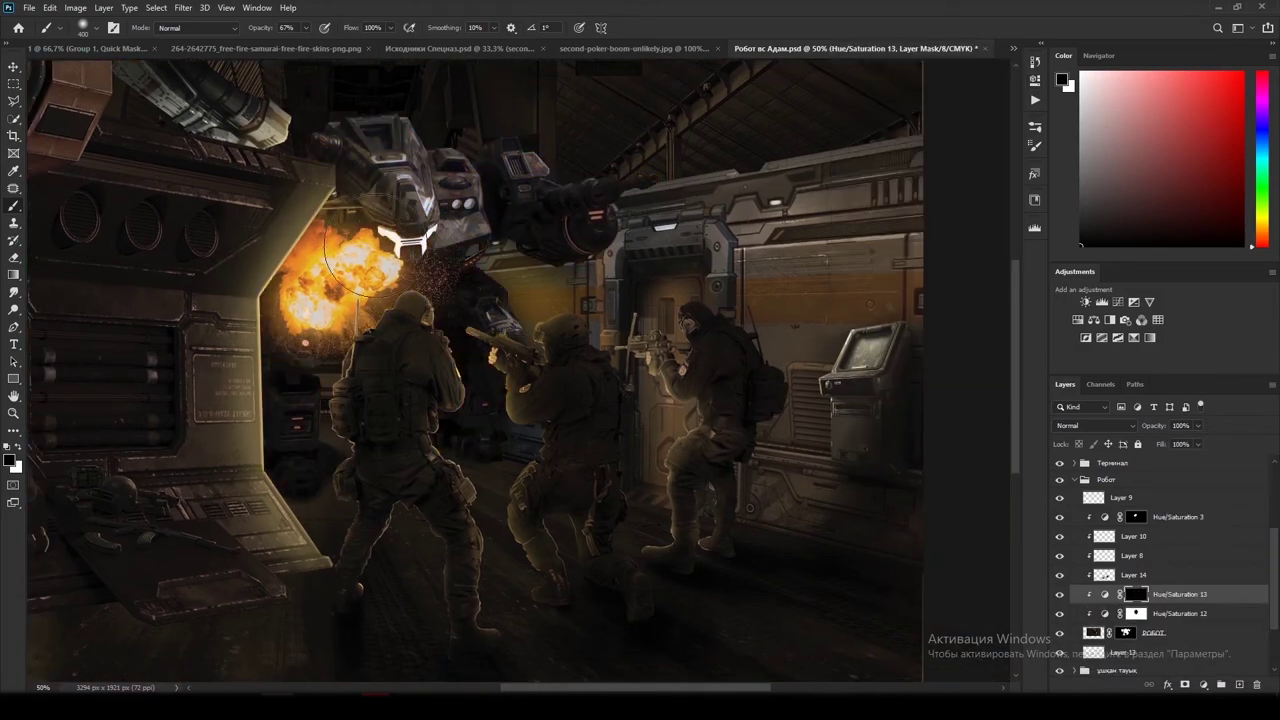
scroll(357, 457, up, 3)
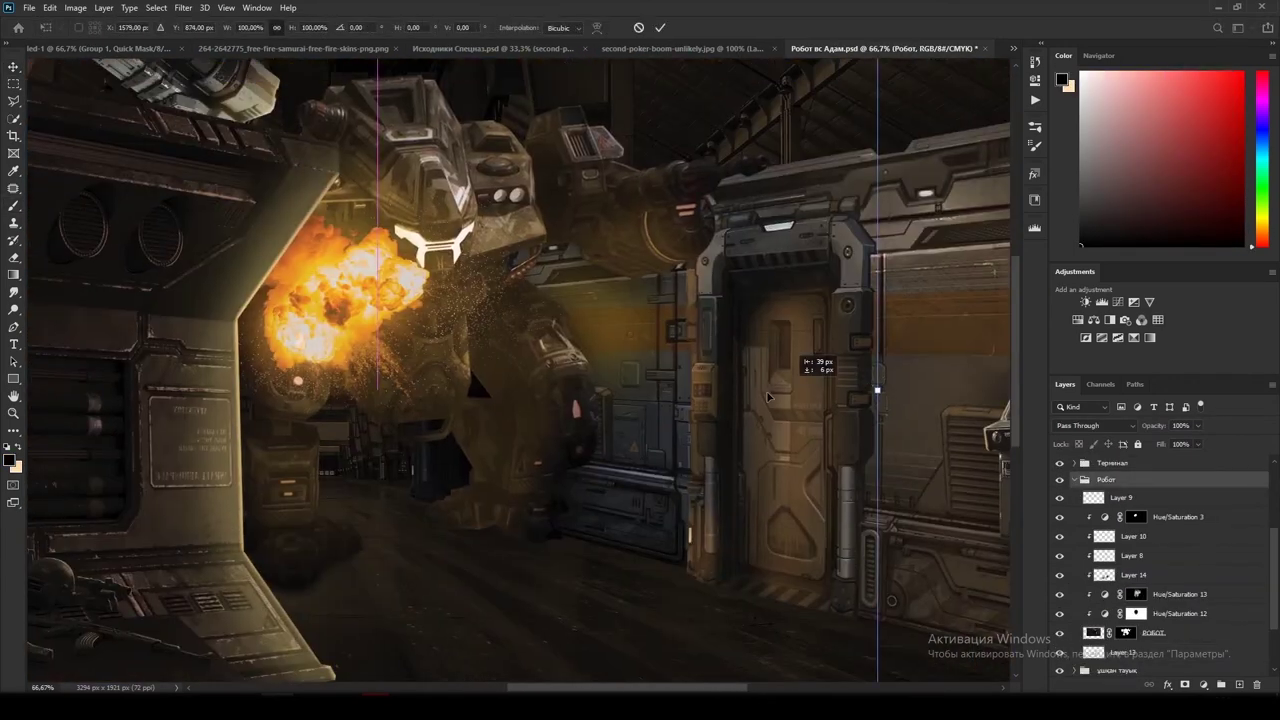
Step: Move the whole Робот group further left, closer to the explosion, and check its Layer 9 glow
drag(768, 398, 651, 406)
key(Return)
click(1060, 497)
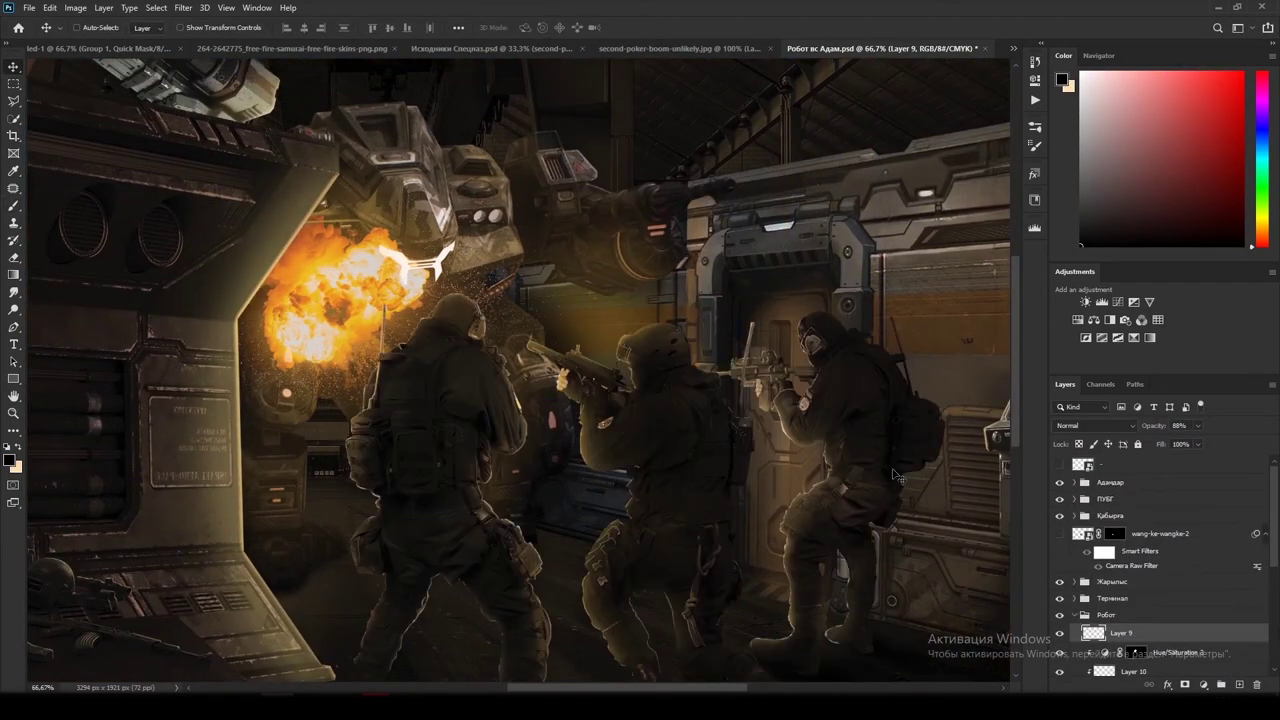
Step: Hide the soldiers and paint a soft black floor shadow beneath the robot's foot on Layer 13
click(1060, 497)
scroll(1068, 560, down, 2)
scroll(1175, 514, up, 1)
click(1123, 613)
key(b)
scroll(320, 428, up, 5)
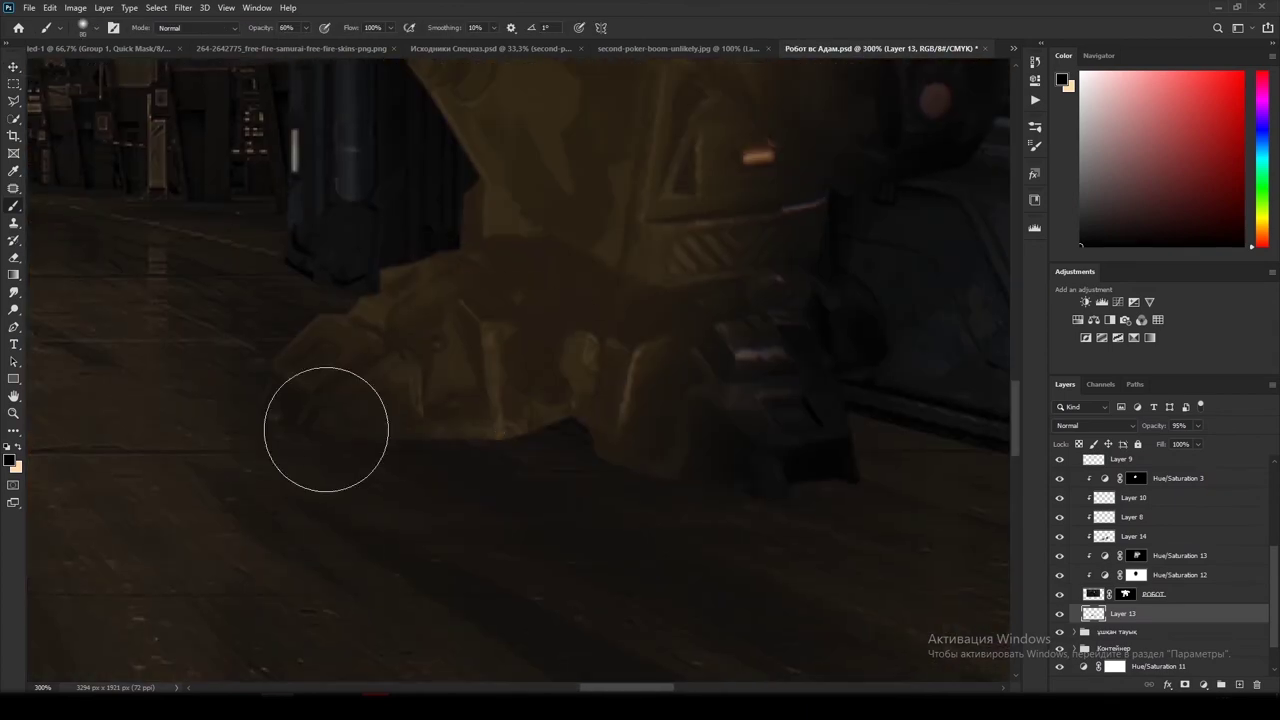
Step: Shade the robot's foot on a new clipped layer above Layer 14, using the soft Eraser at 2% opacity to refine it
key(0)
key(2)
scroll(497, 426, down, 2)
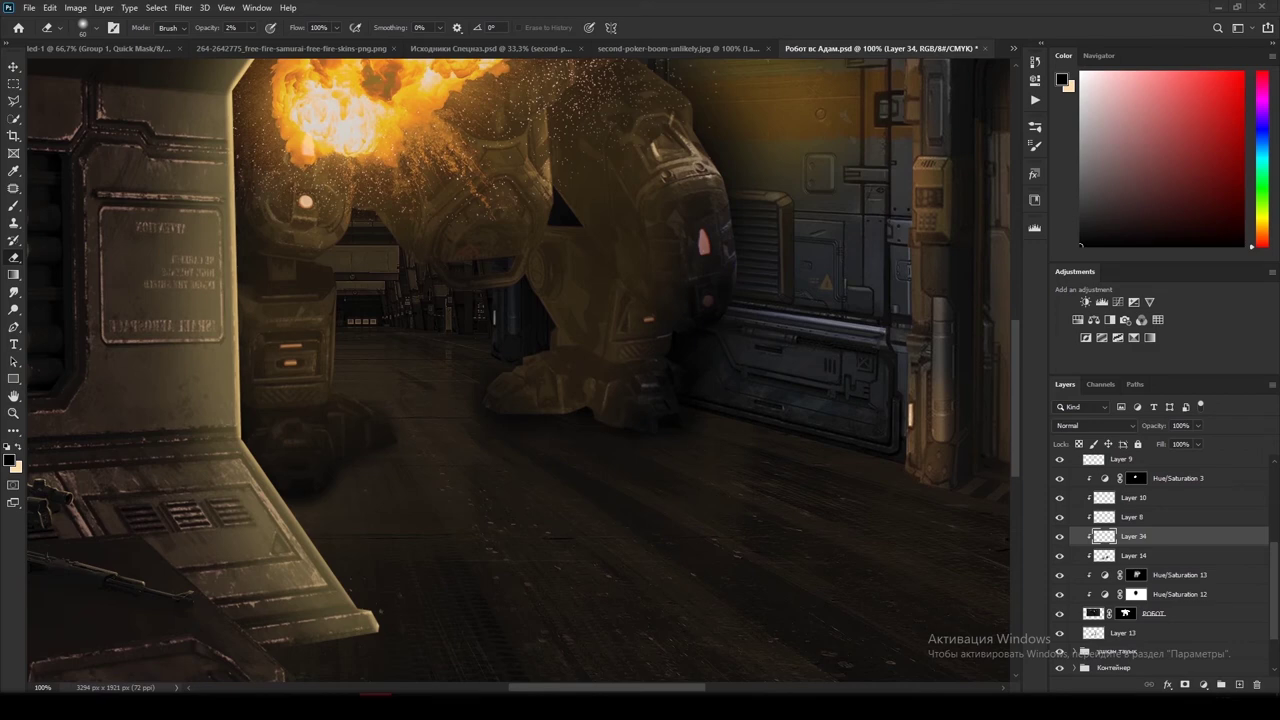
Step: Group the container's layers as Контейнер2 and add a clipped Hue/Saturation adjustment with Hue -4 and Lightness -22
scroll(616, 453, down, 1)
key(ctrl+shift+alt+n)
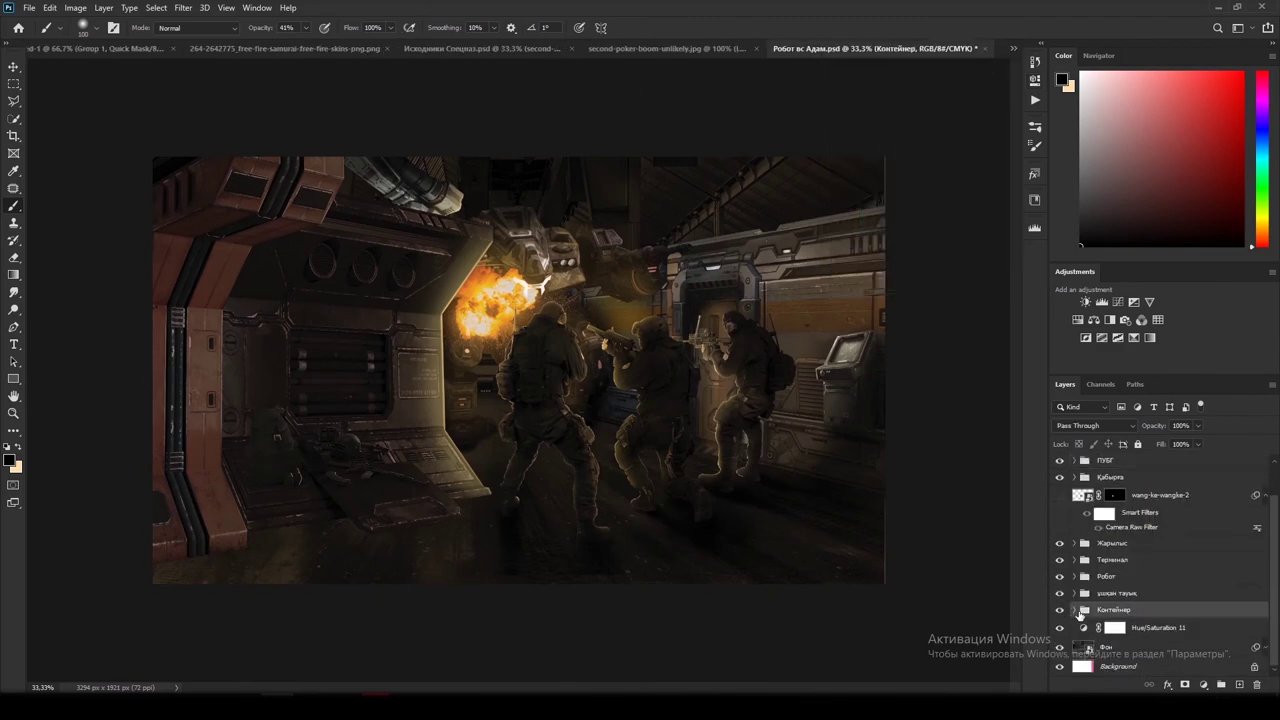
click(1075, 610)
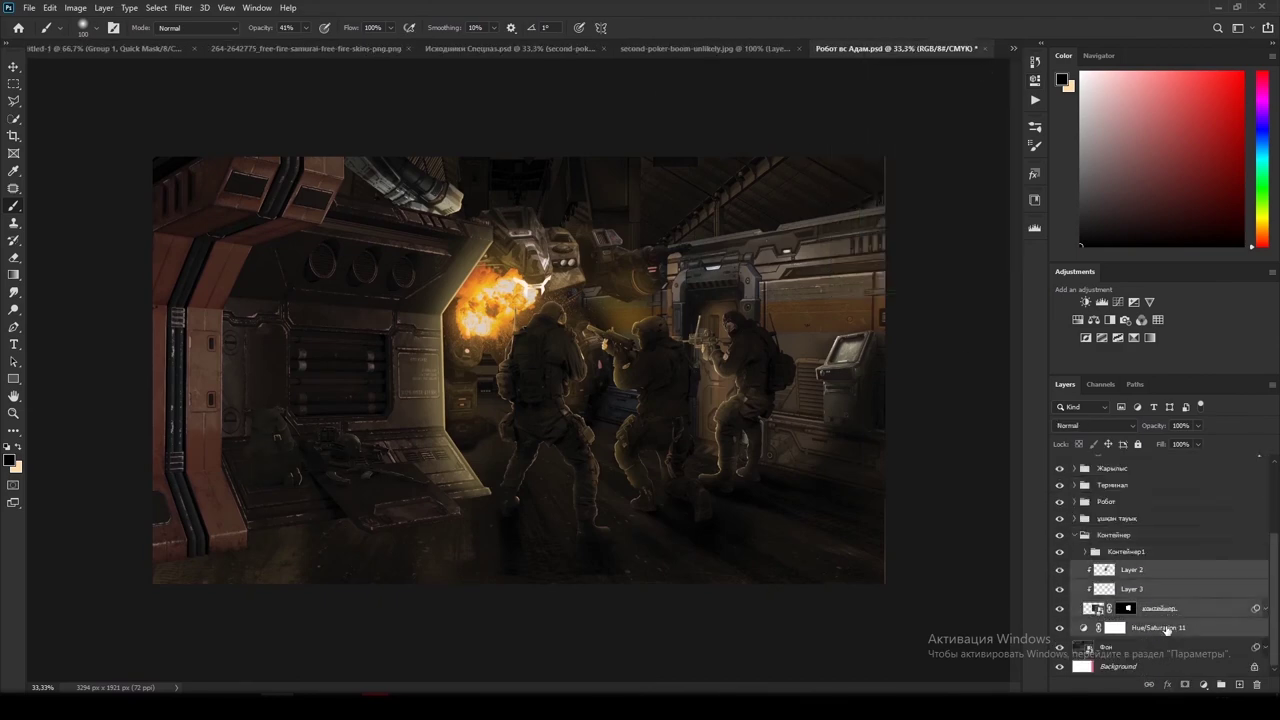
click(1140, 569)
click(1203, 685)
click(1210, 552)
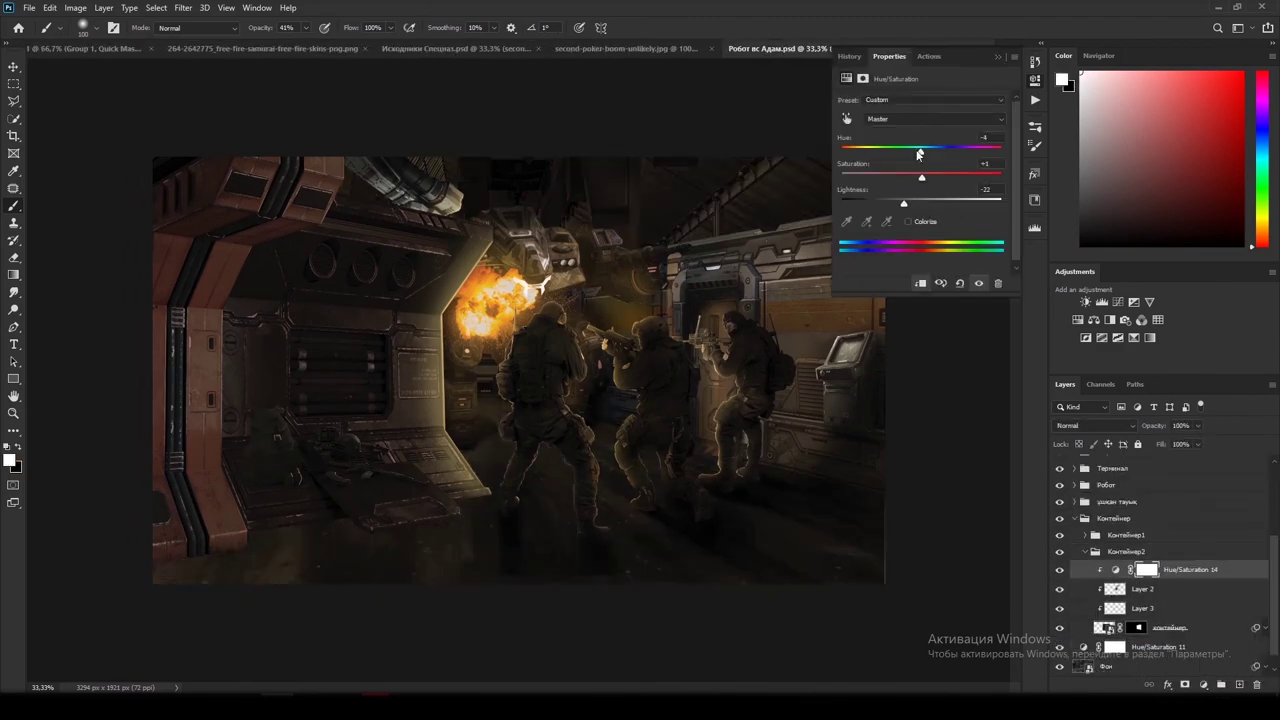
Step: Replace the container's Hue/Saturation with a clipped Color Balance, setting midtones Magenta/Green to -26 and Yellow/Blue to -19
click(999, 59)
click(1203, 685)
click(1207, 567)
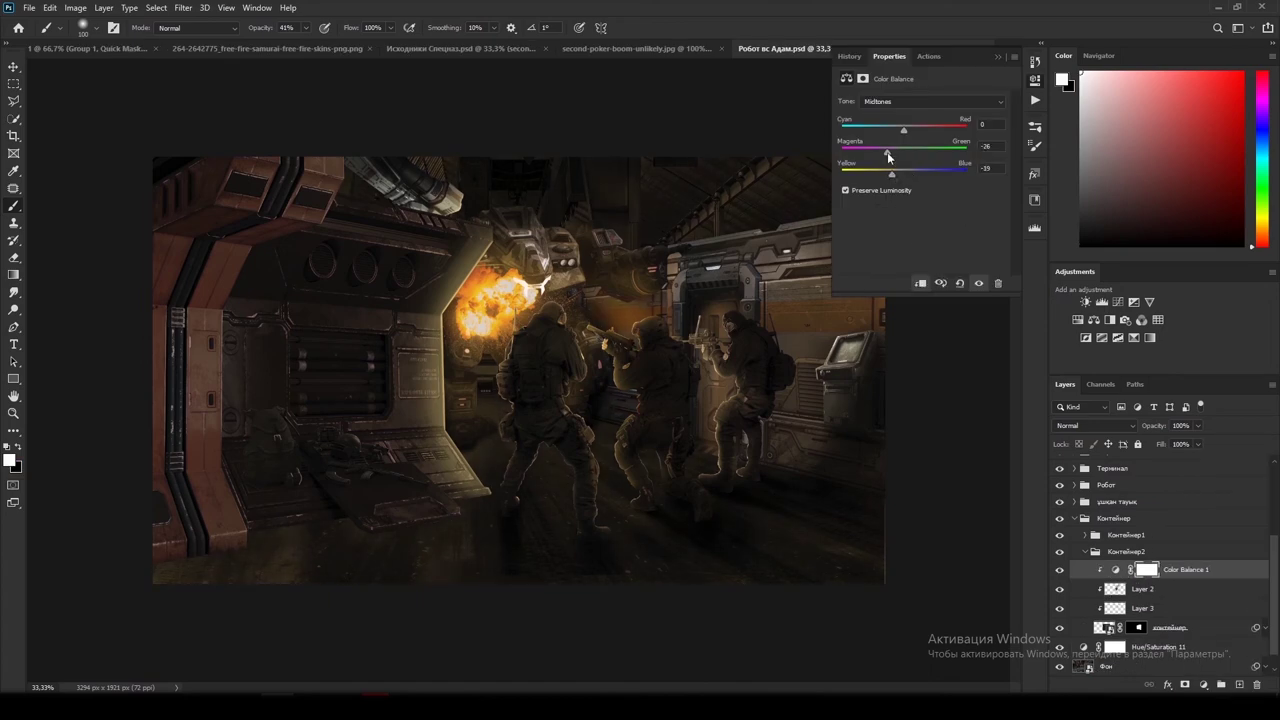
Step: Add a Gradient Map clipped to the Контейнер group, running from black through orange to cream, with an #ffc059 stop at 35%
click(1203, 685)
click(1195, 514)
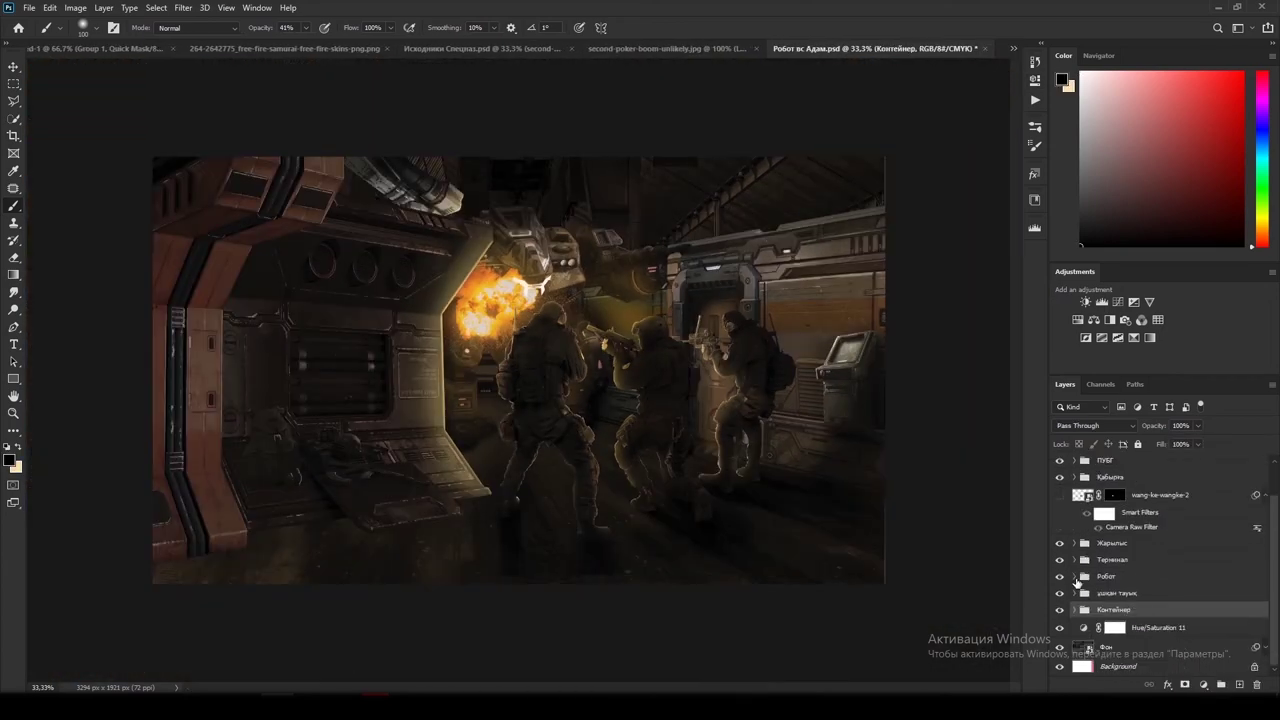
click(916, 104)
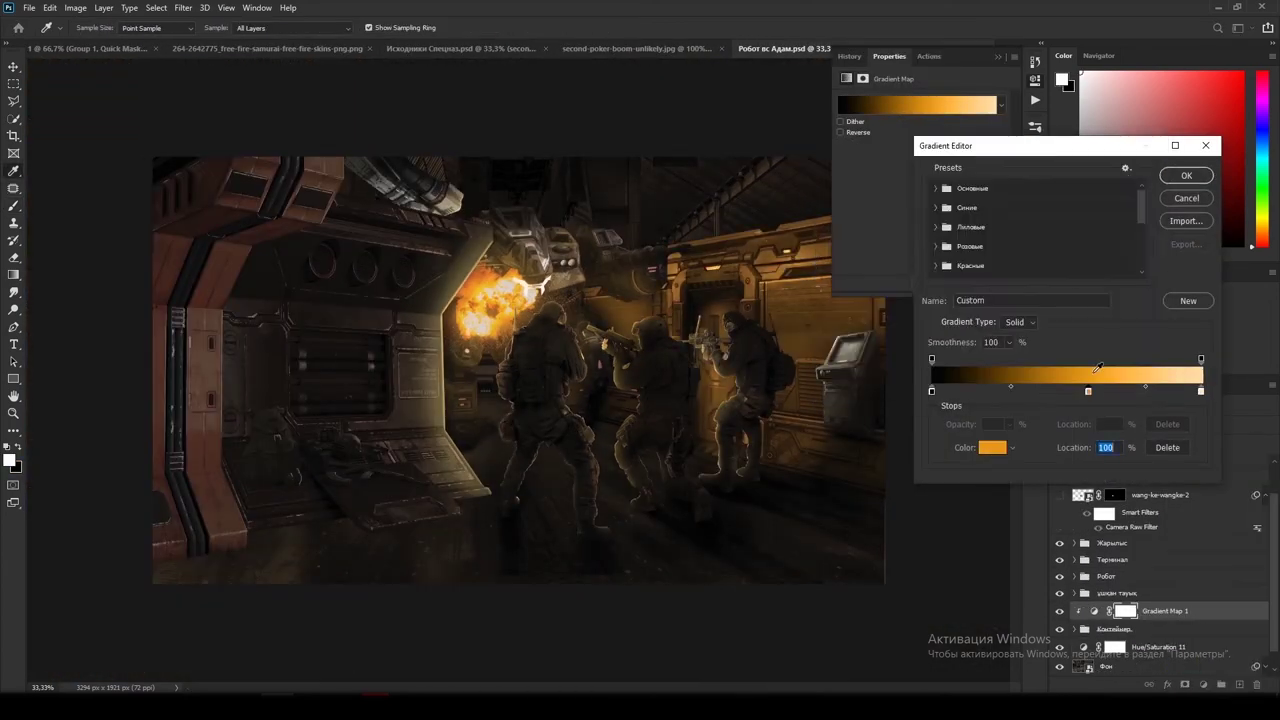
double_click(1027, 390)
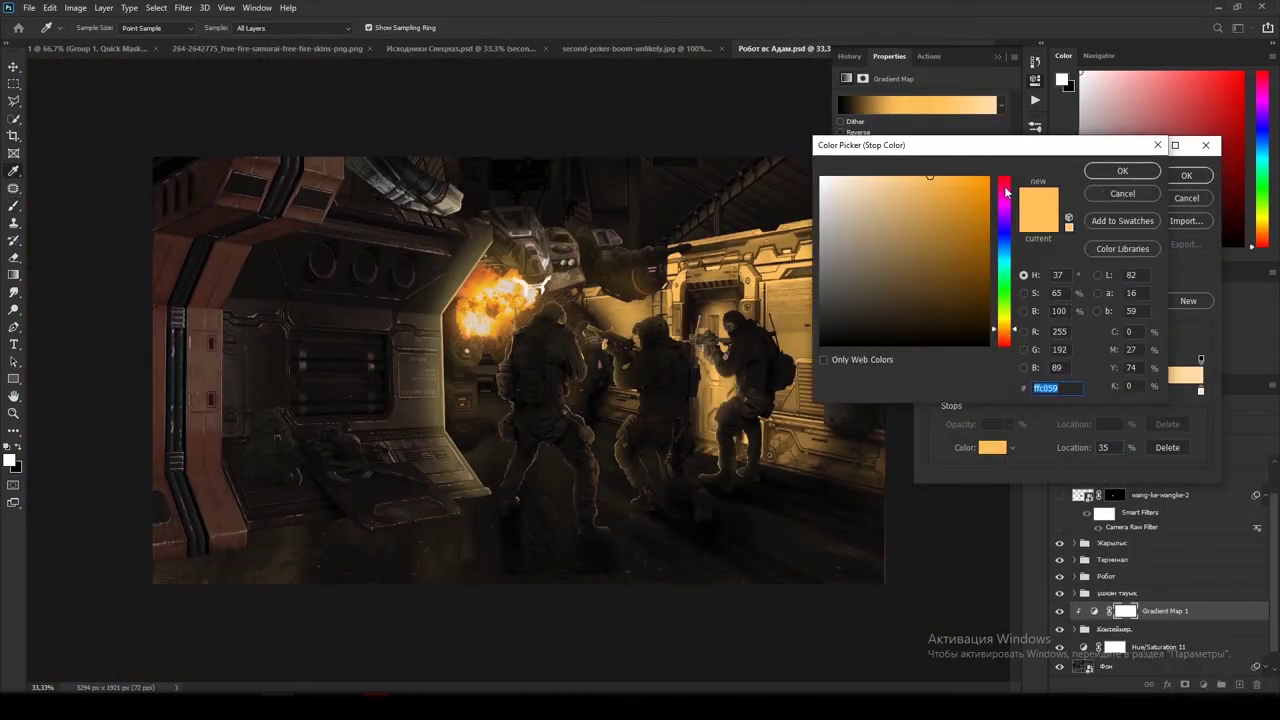
key(Return)
Step: Add red-orange and yellow stops to the Gradient Map's gradient, placing a yellow one at 20%
double_click(1027, 390)
drag(900, 134, 772, 166)
click(796, 198)
click(992, 192)
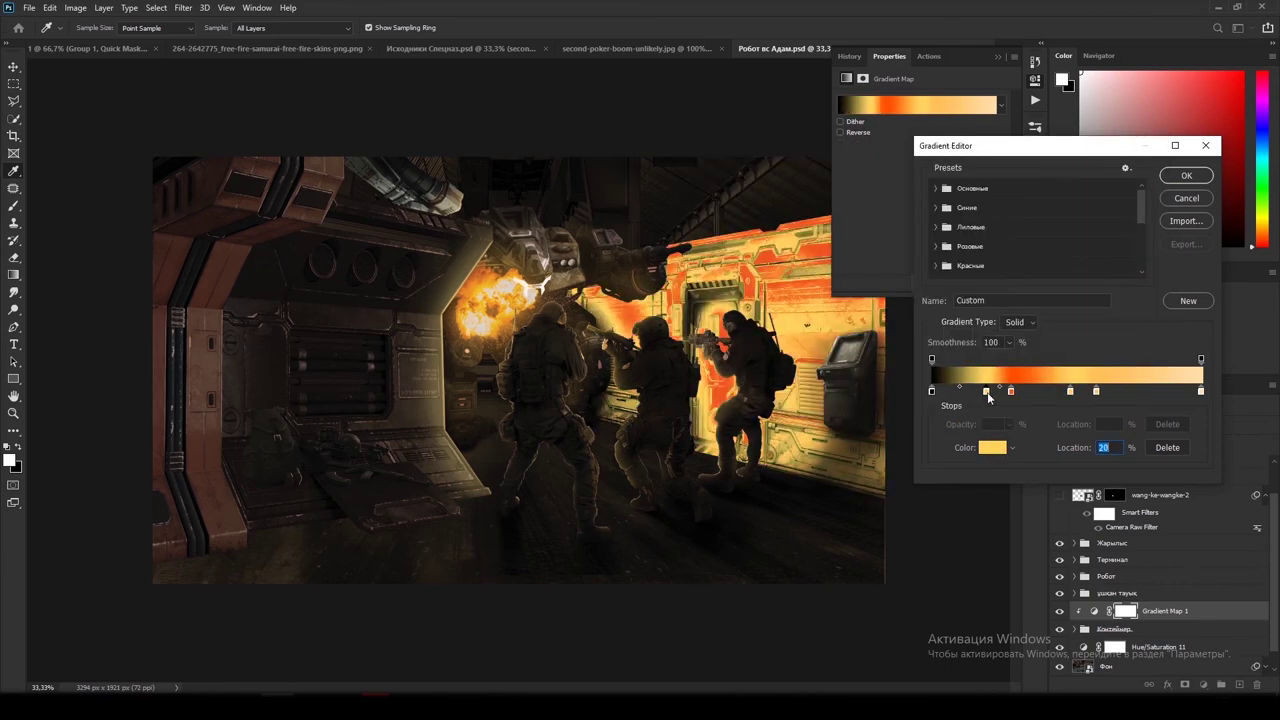
click(992, 447)
key(Return)
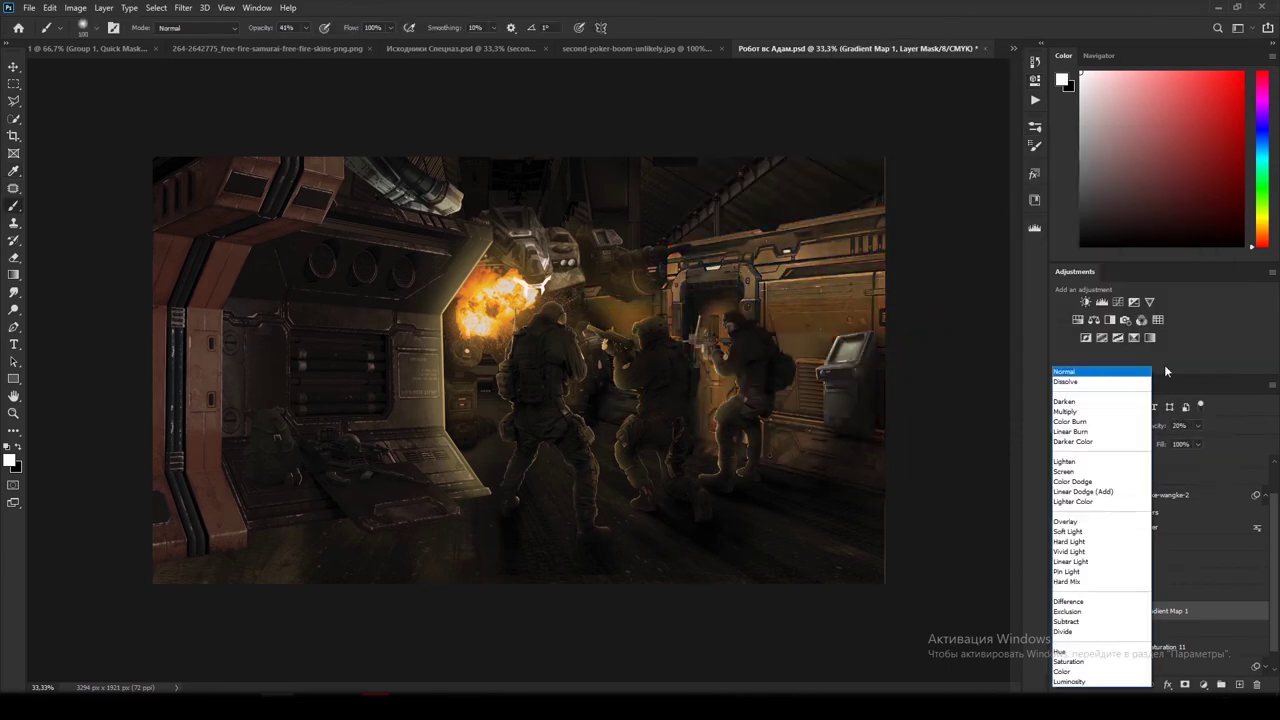
Step: Set the Gradient Map to Overlay and copy it clipped above the Терминал group and, at 12% opacity, above all layers
click(1100, 517)
scroll(1167, 628, up, 1)
drag(1172, 531, 1175, 462)
Step: Paint soft black shading on the wall and floor in the Қабырға group, using a clipped layer and another beneath the wall
click(1085, 535)
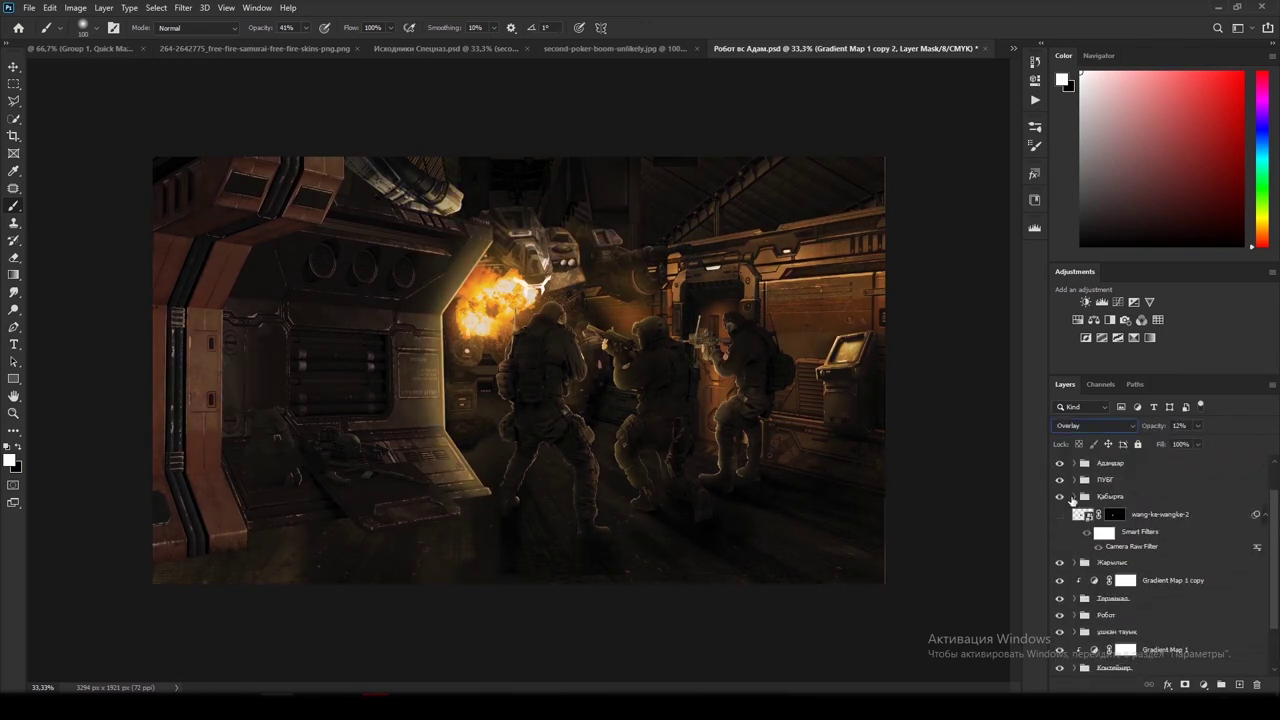
click(1172, 552)
key(ctrl+shift+alt+n)
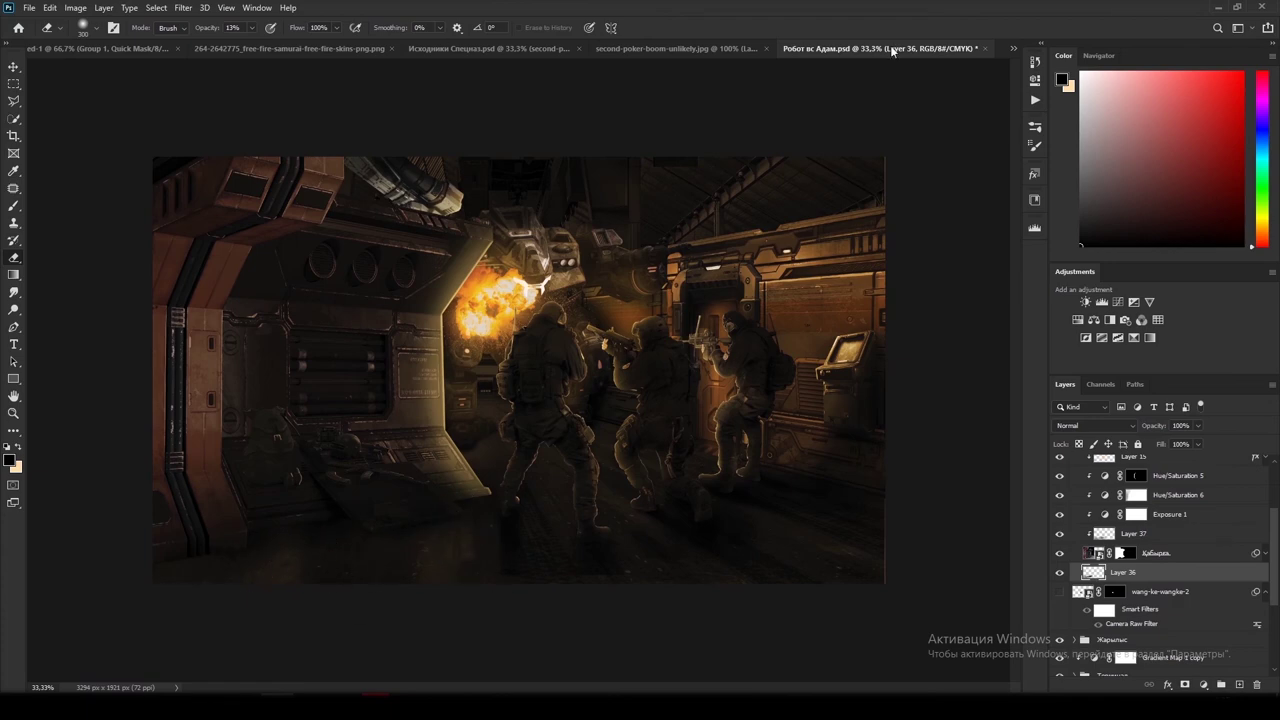
Step: Check the composition by flipping a merged copy of the image horizontally, and delete that copy
key(ctrl+Tab)
key(ctrl+shift+Tab)
key(ctrl+shift+alt+e)
key(ctrl+shift+h)
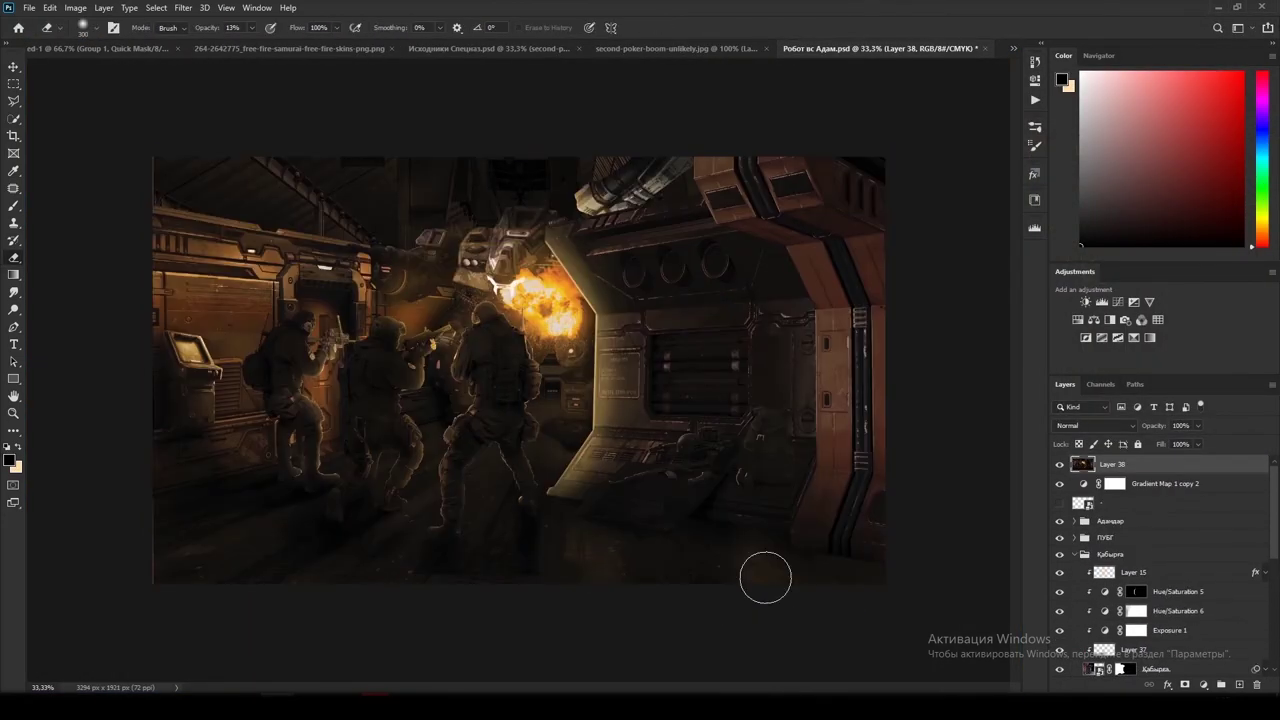
key(Delete)
Step: Darken the ушқан тауық object on Layer 7 and the background on a new layer with a soft black brush at 16% opacity
click(1125, 591)
click(1074, 573)
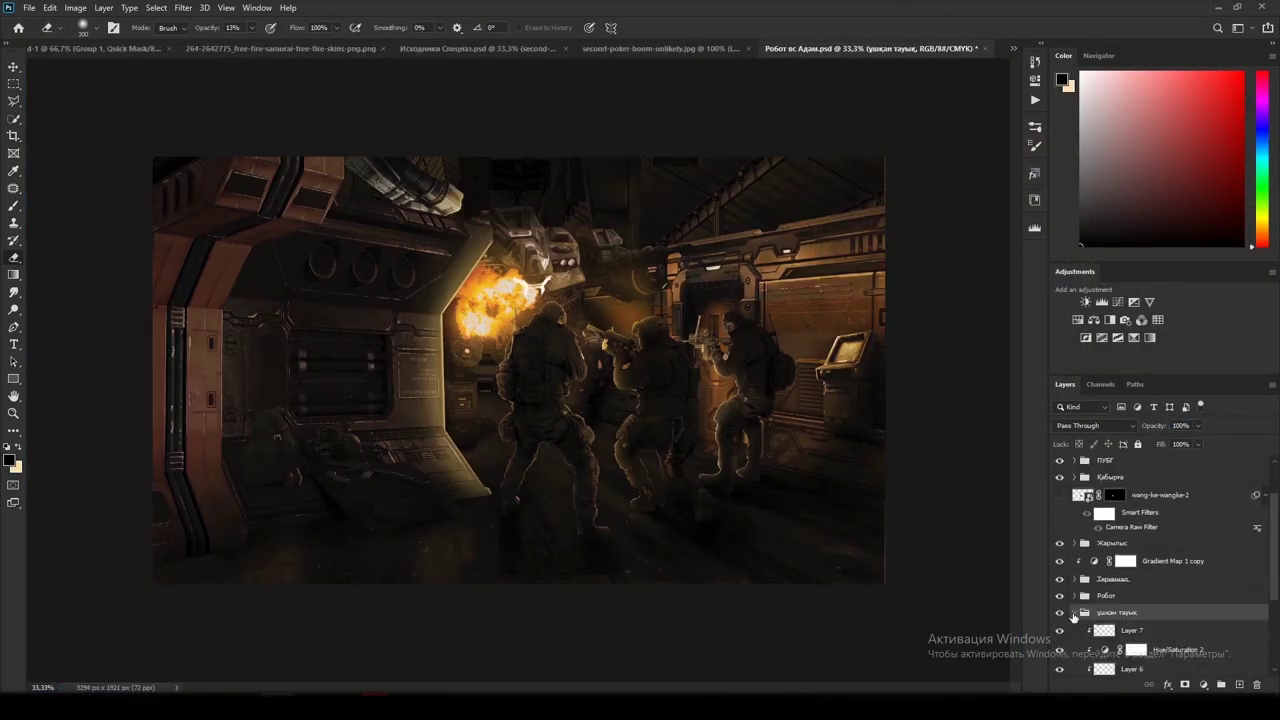
click(1100, 585)
alt+click(410, 134)
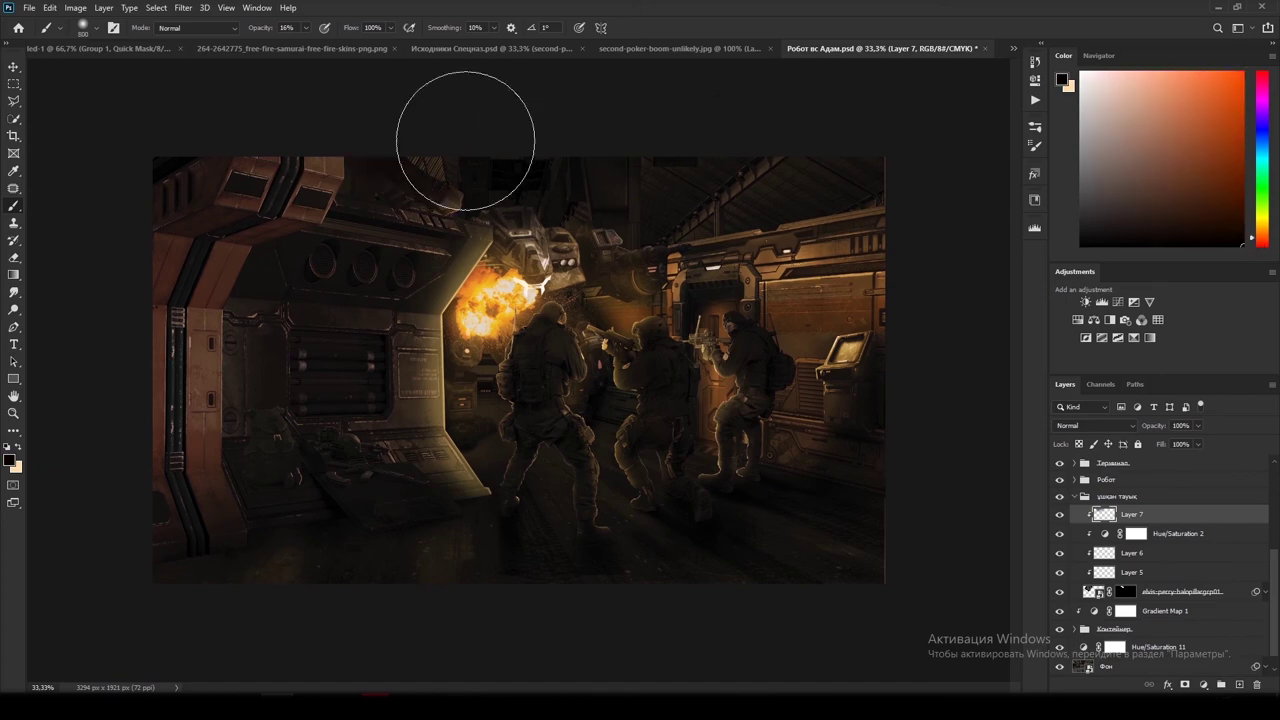
click(1075, 496)
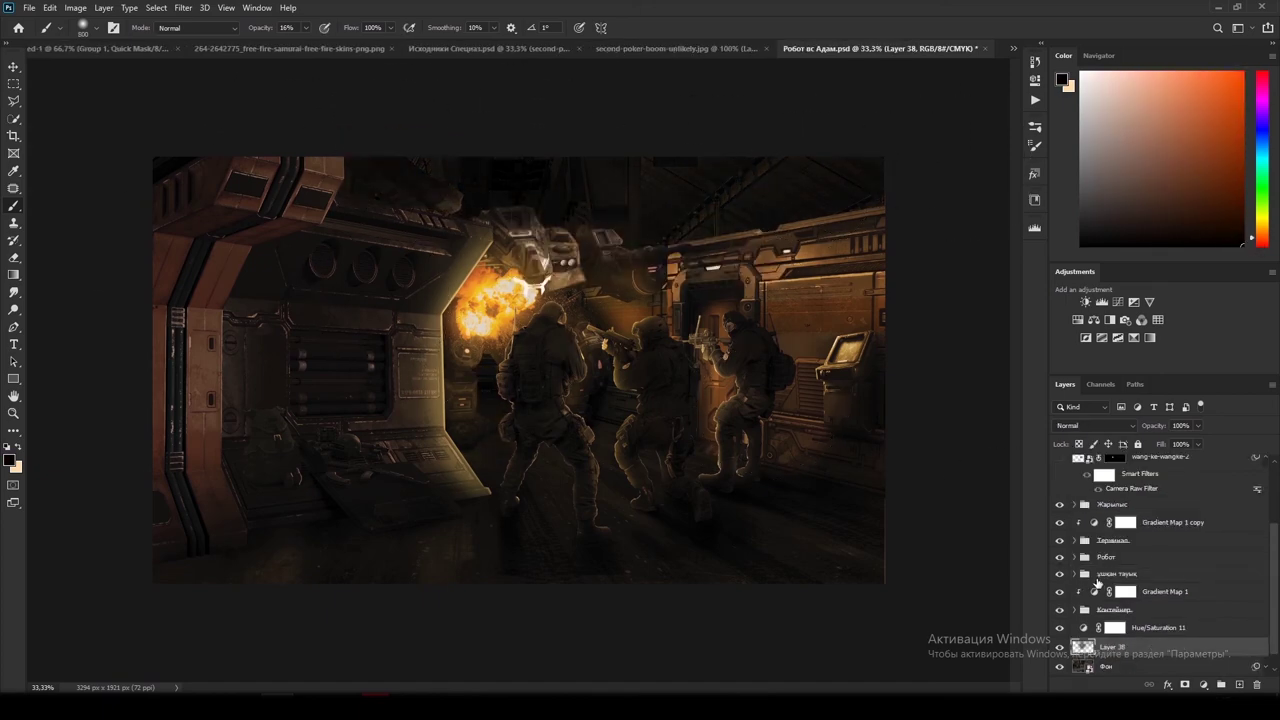
Step: Bring the maxresdefault spark image from Исходники Спецназ.psd into the composite and blend it as Screen
click(680, 48)
click(836, 48)
key(v)
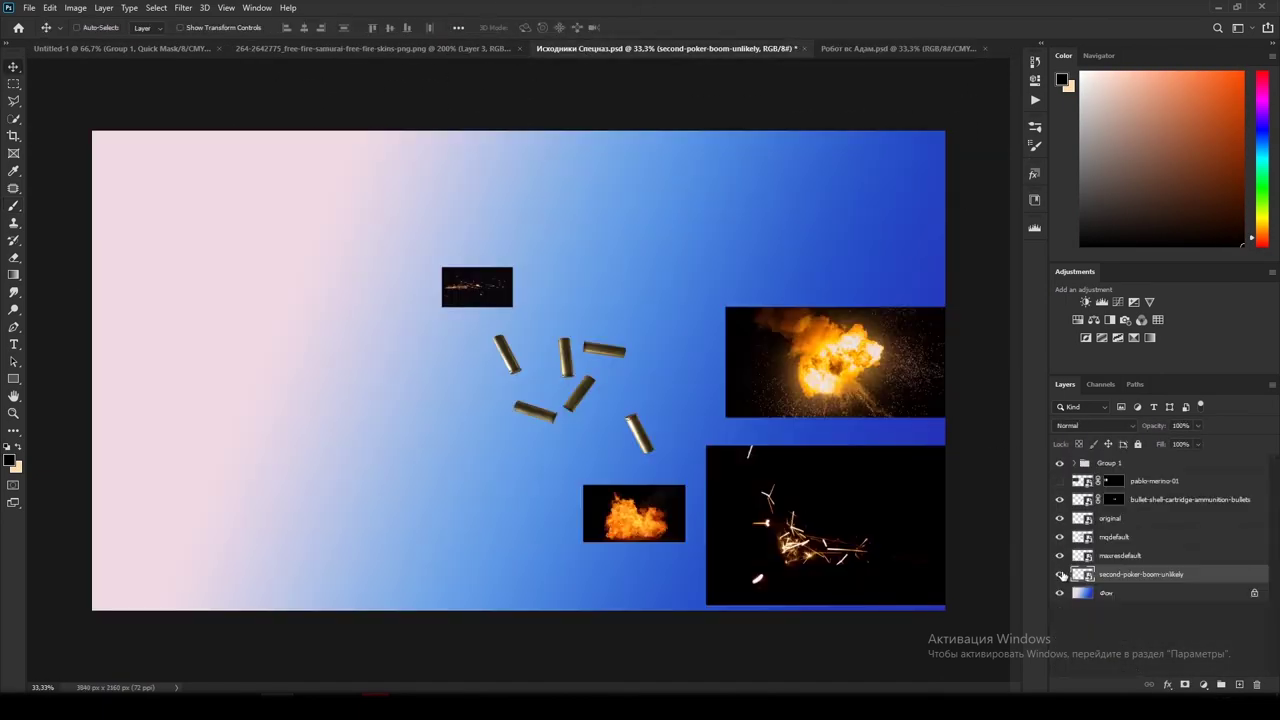
drag(1120, 555, 520, 340)
click(1095, 425)
click(1090, 466)
Step: Scale the maxresdefault sparks to about 23% beside the explosion, and arrange two rotated copies with them in the Оқ group
key(ctrl+t)
drag(430, 107, 543, 215)
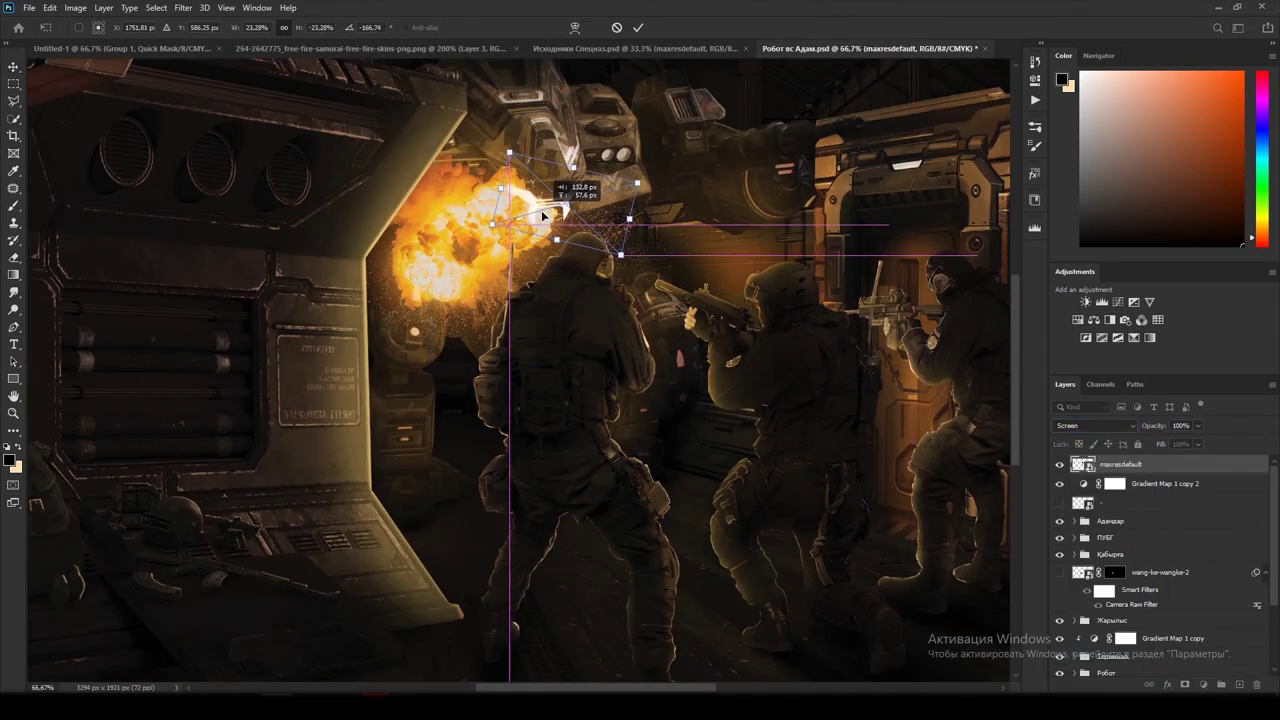
drag(1148, 468, 1140, 640)
drag(563, 321, 636, 352)
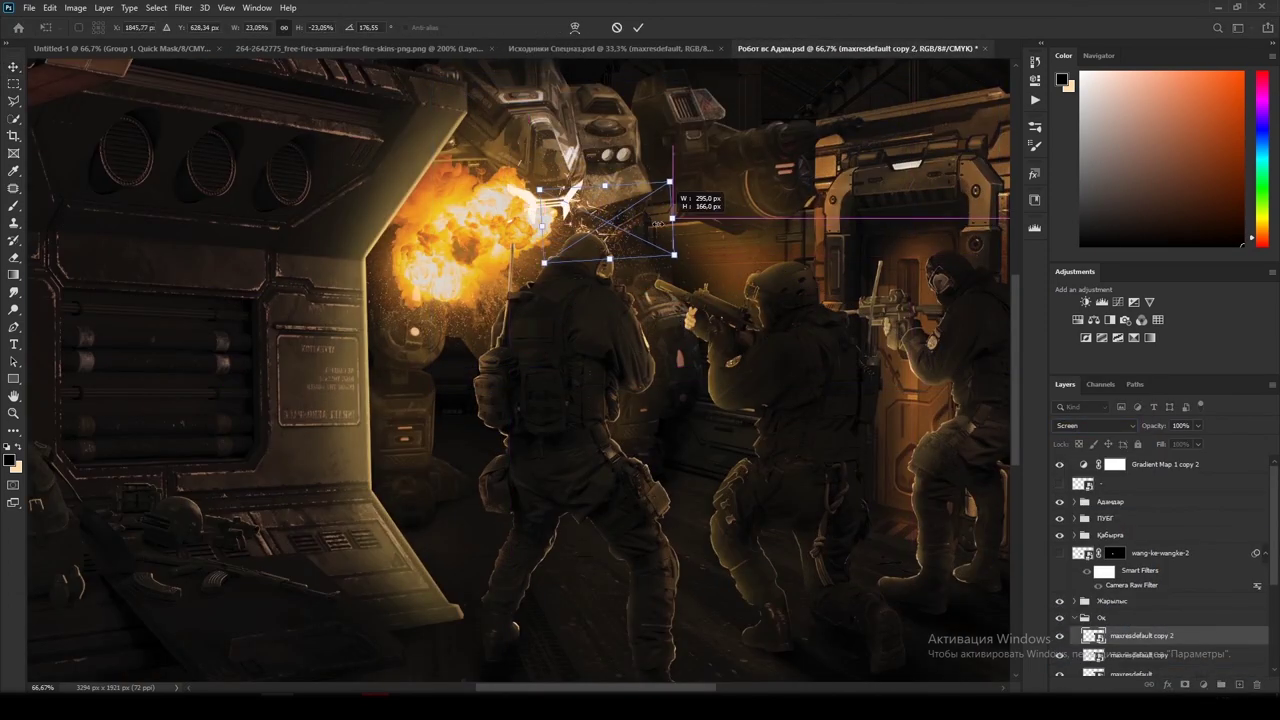
Step: Bring the mqdefault sparks from Исходники Спецназ.psd into the Оқ group, blend them as Screen and duplicate them
click(688, 48)
drag(1120, 546, 1134, 436)
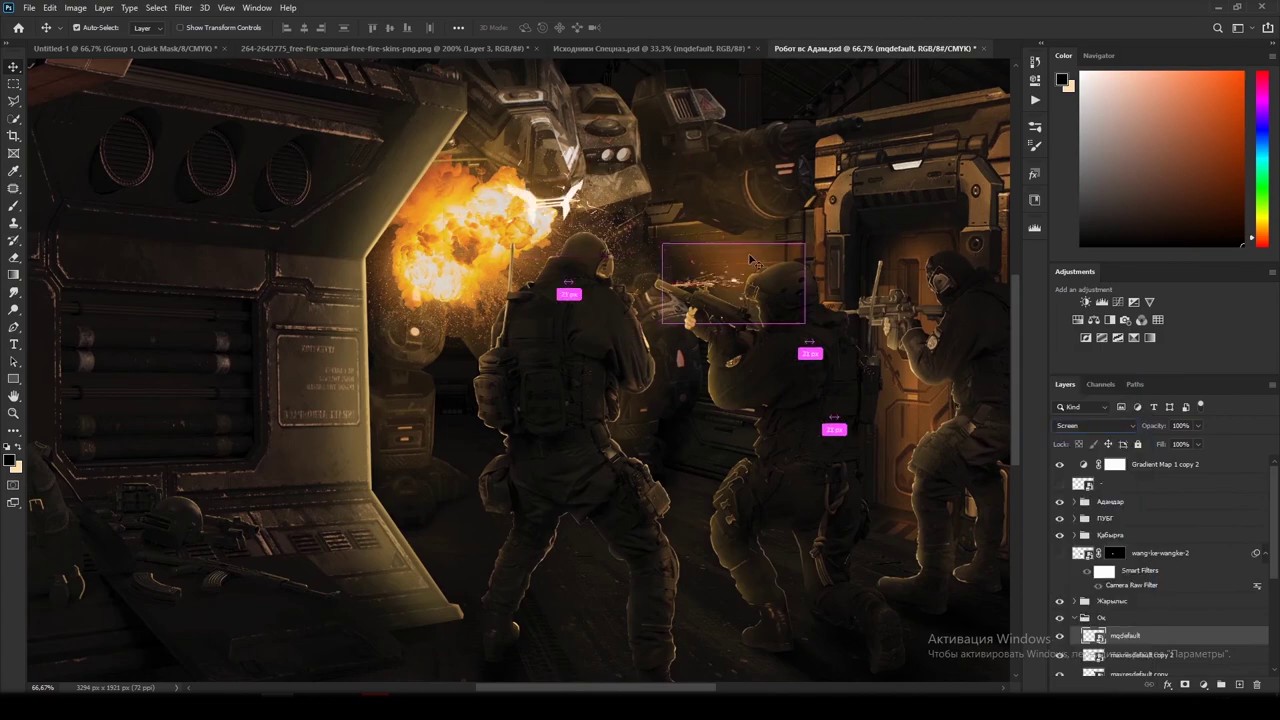
key(ctrl+j)
Step: Flip and rotate the mqdefault copy about -152° near the robot's explosion, and erase its unwanted parts with a soft eraser
key(ctrl+t)
key(ctrl+plus)
scroll(500, 370, right, 3)
drag(89, 204, 197, 262)
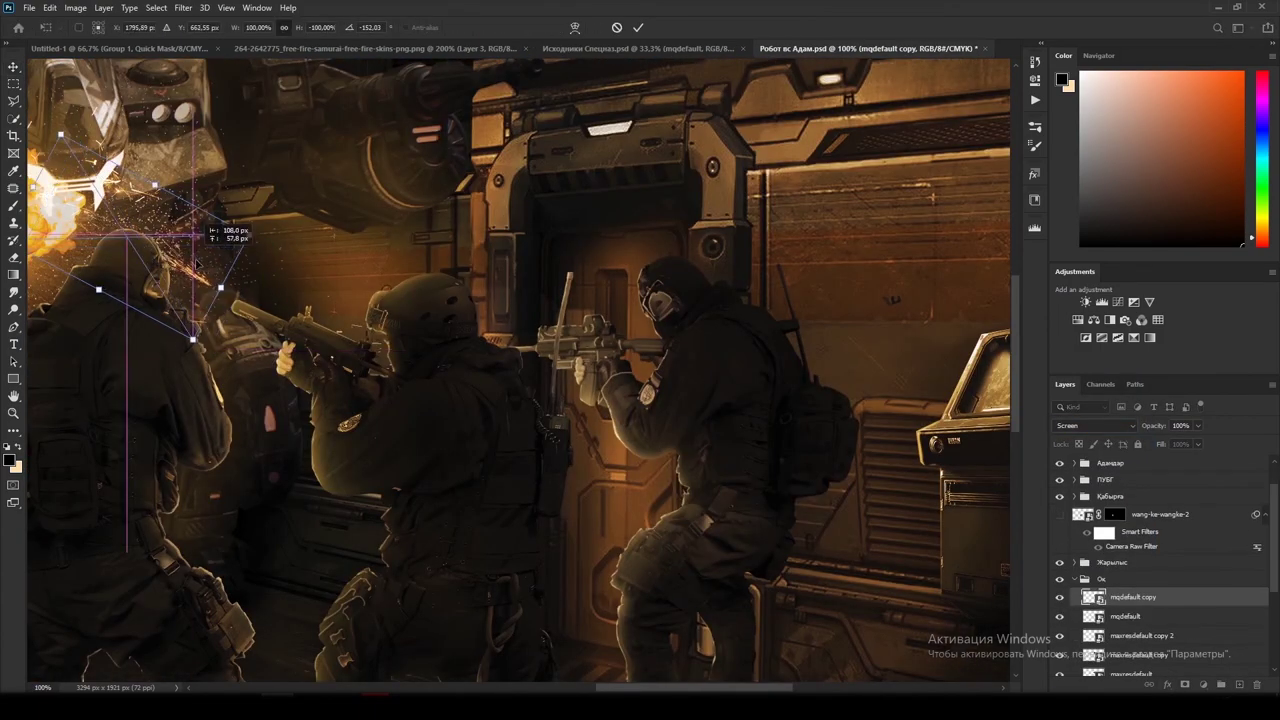
scroll(414, 357, left, 5)
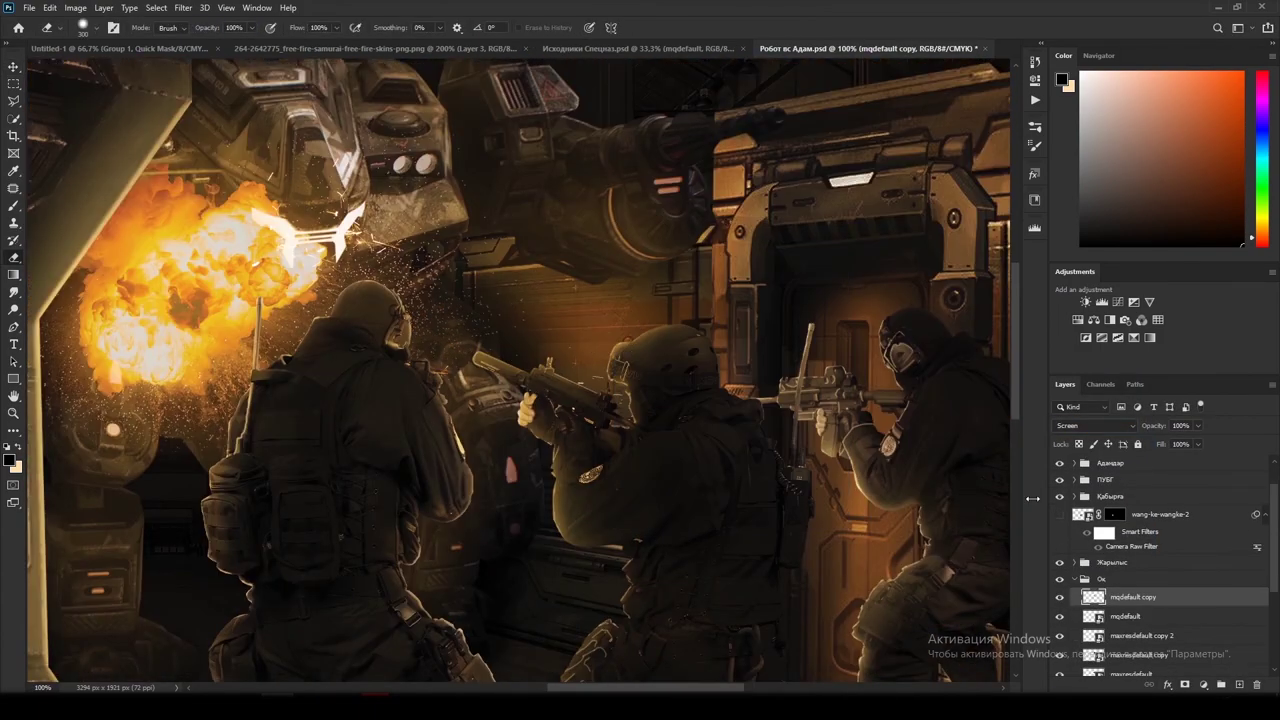
Step: Browse the PNG folder of Designer's Pack 3.0 in File Explorer, and save the composite
click(106, 650)
double_click(670, 195)
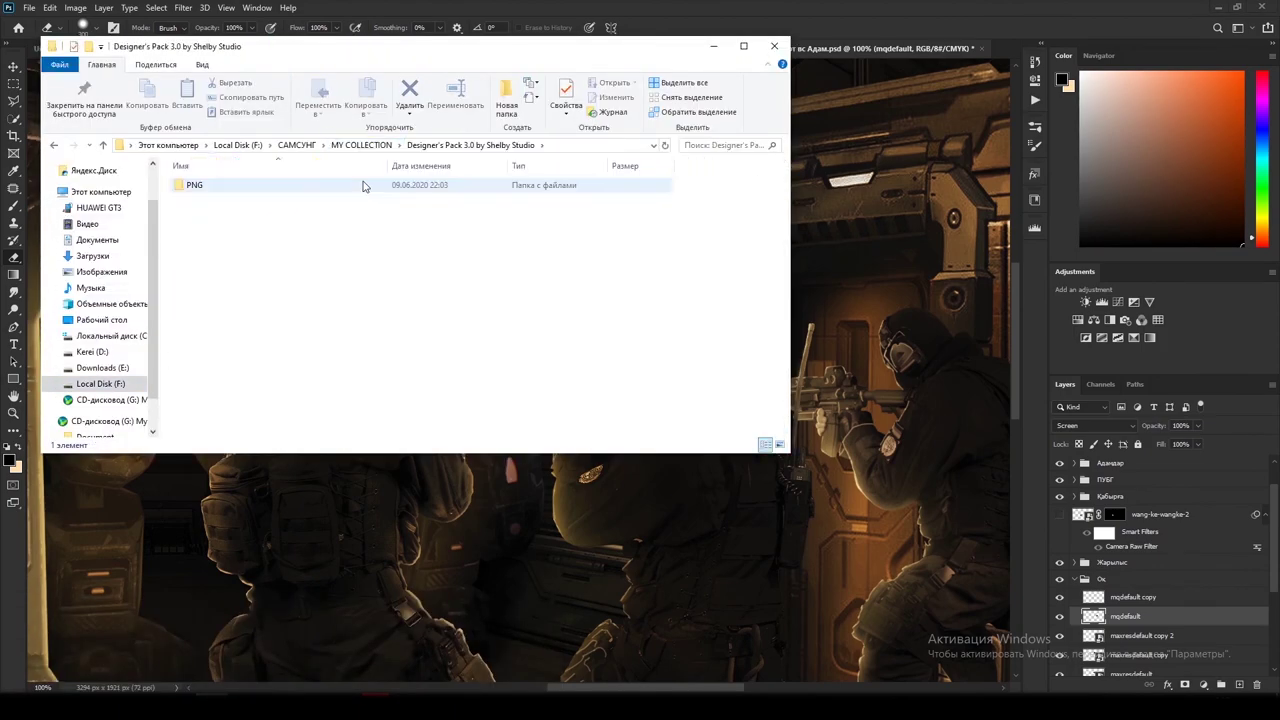
double_click(171, 180)
drag(519, 52, 871, 462)
click(1096, 403)
key(ctrl+s)
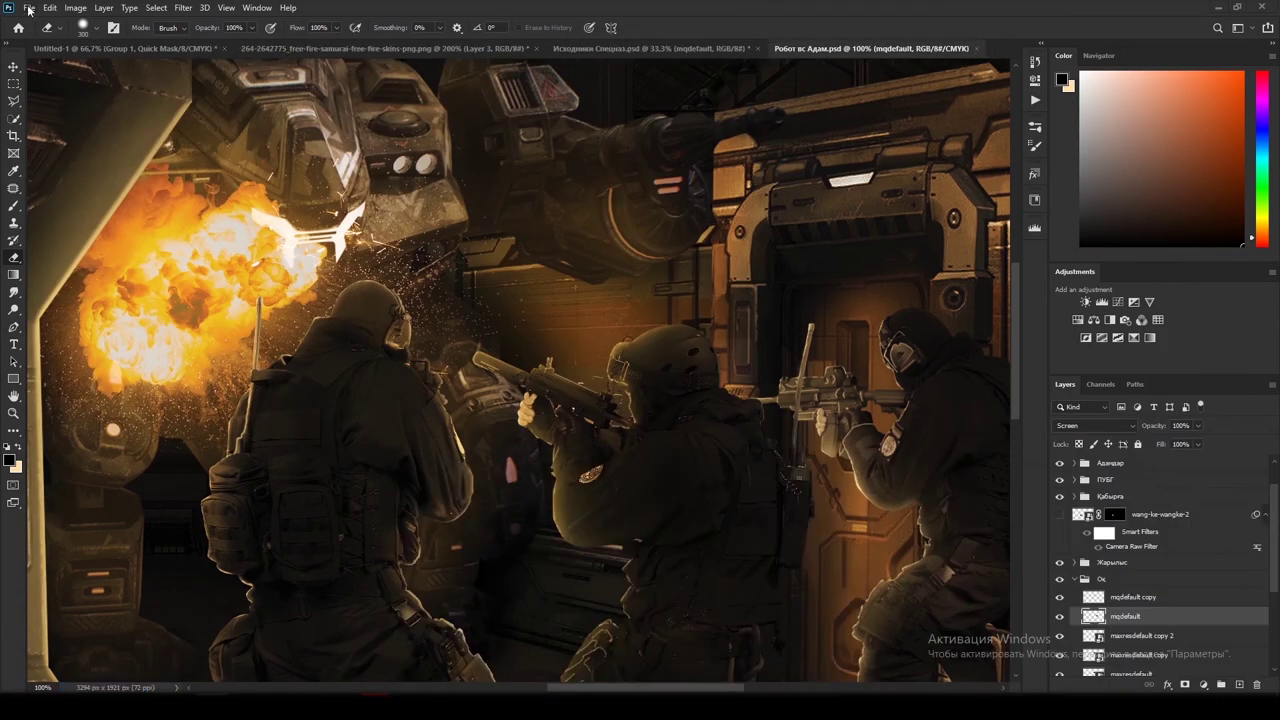
Step: Add the bullet from bullet_2_angle_2.png to the АДАМ 1 group and shrink it to sit beside the front soldier's head
click(30, 8)
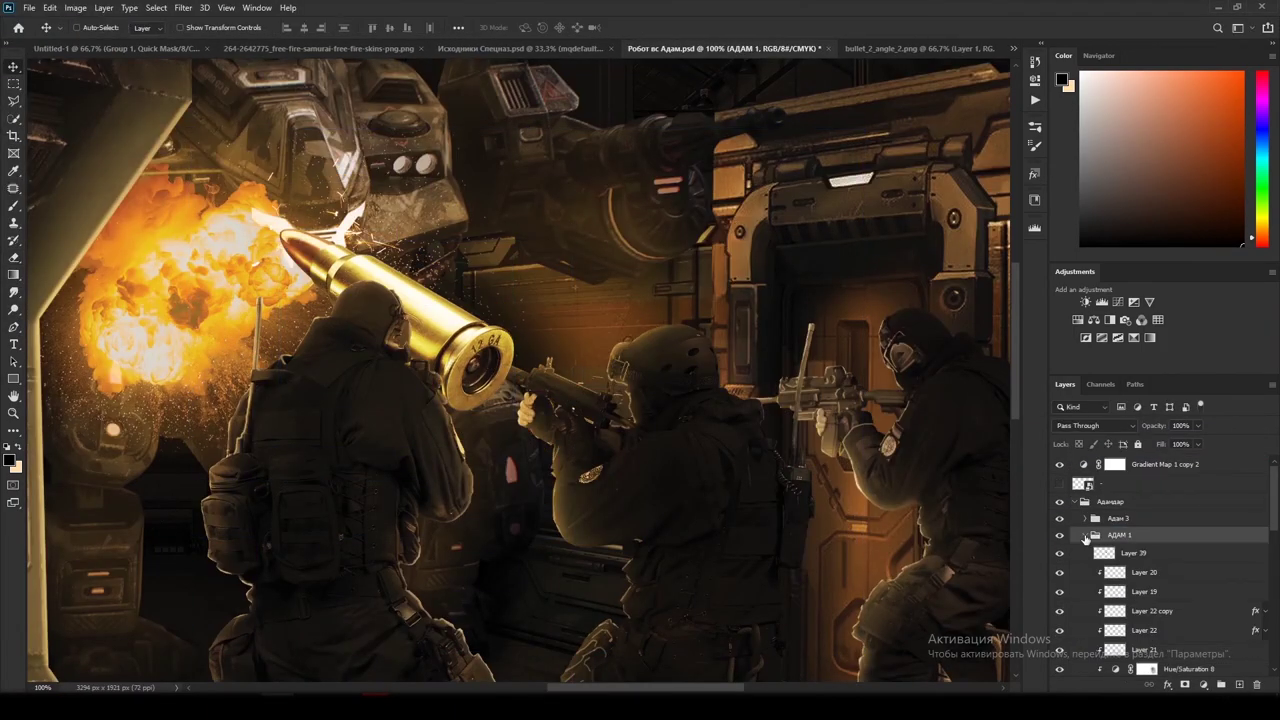
click(1133, 552)
key(ctrl+t)
scroll(480, 350, up, 3)
drag(409, 357, 581, 437)
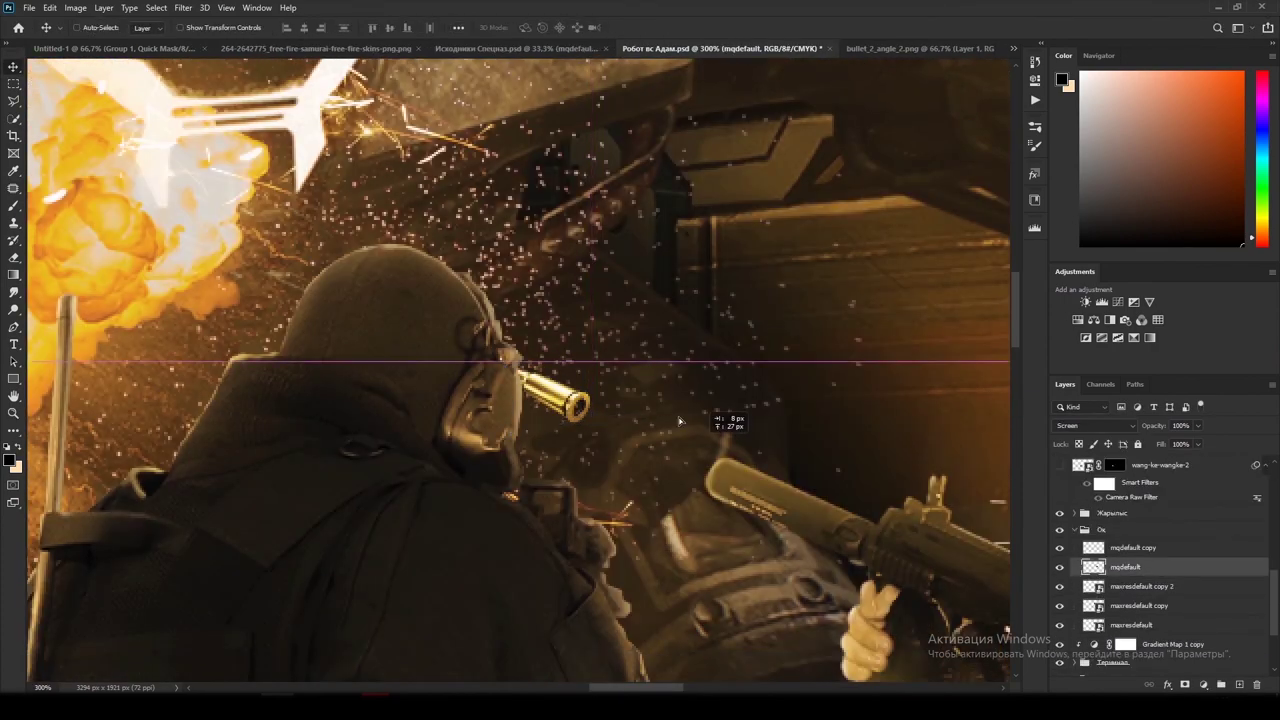
Step: Duplicate the mqdefault sparks and rotate the copy about 25° to trail between the bullet and the middle soldier's rifle
key(ctrl+t)
drag(723, 420, 820, 315)
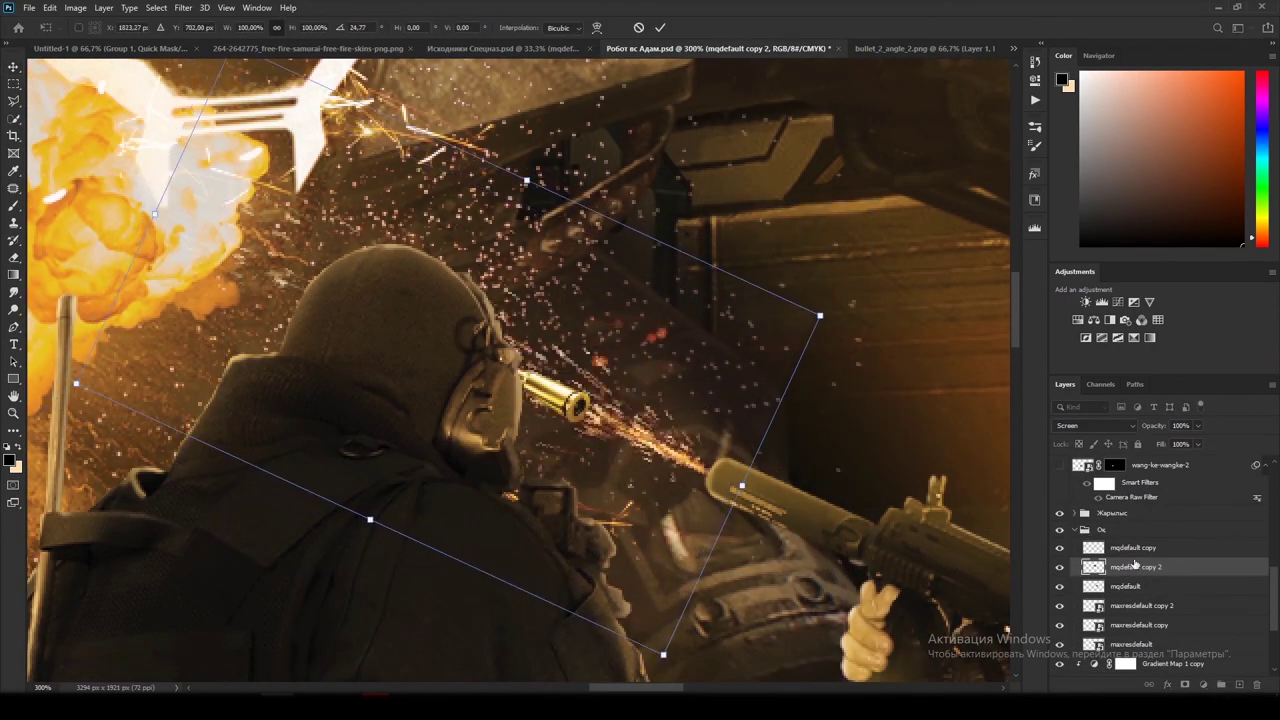
key(Return)
Step: Move the Адам 2 group between the maxresdefault copy and maxresdefault layers in the Оқ group
scroll(1133, 565, down, 2)
click(1110, 591)
key(ctrl+1)
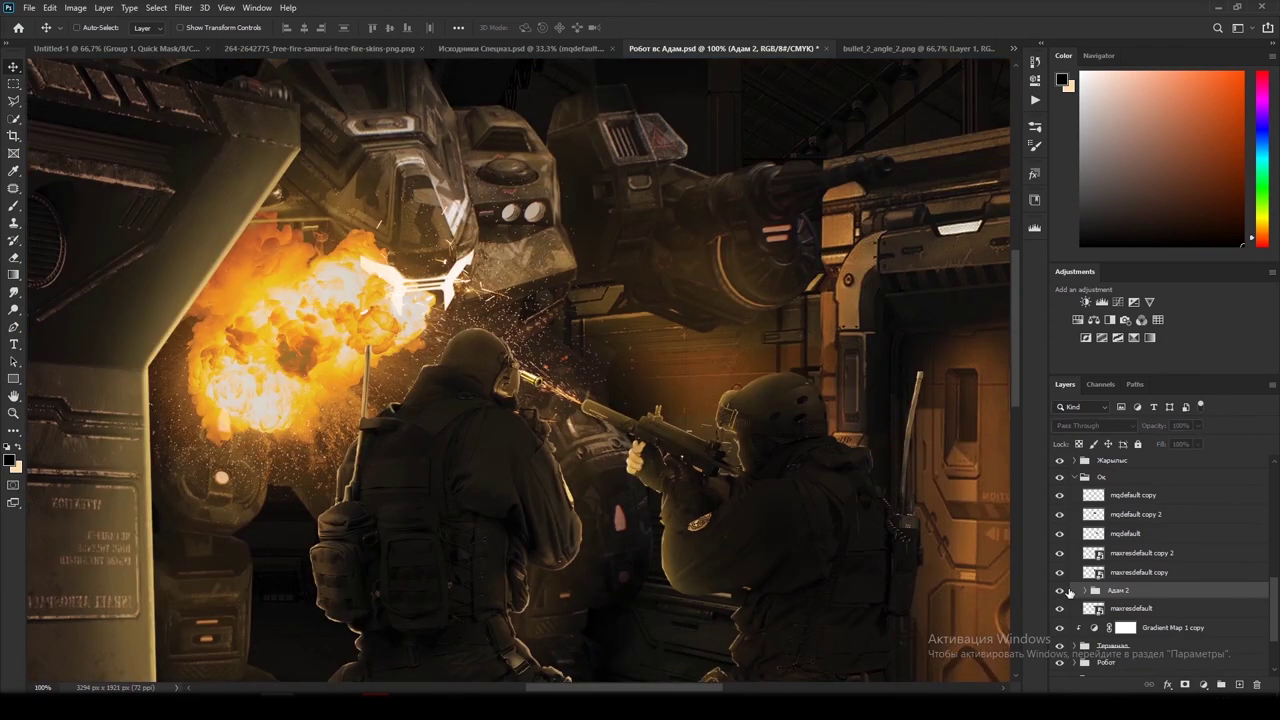
Step: Darken the image edges on a new top layer with a large soft black brush at 44% opacity, blended as Overlay
scroll(1133, 565, up, 2)
key(ctrl+plus)
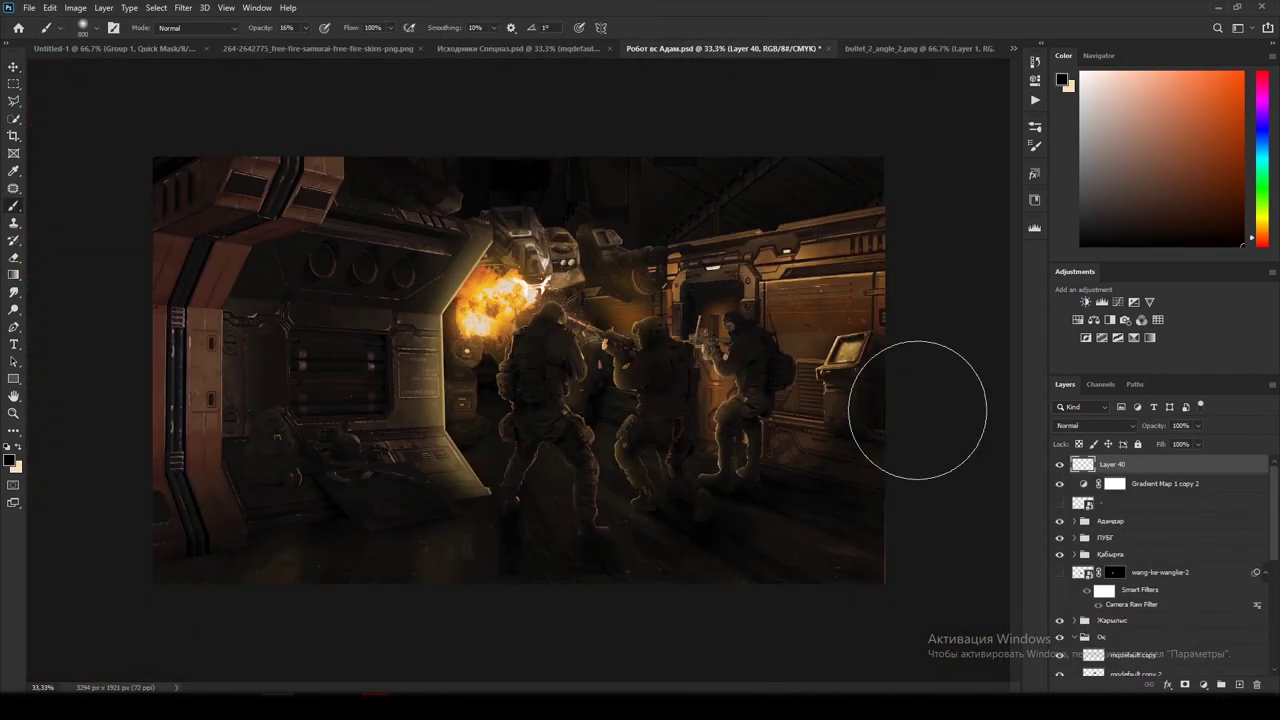
key(4)
key(4)
click(1095, 425)
click(1095, 596)
Step: Duplicate the topmost Gradient Map into the Қабырға group as a clipped adjustment above Layer 15
click(1074, 554)
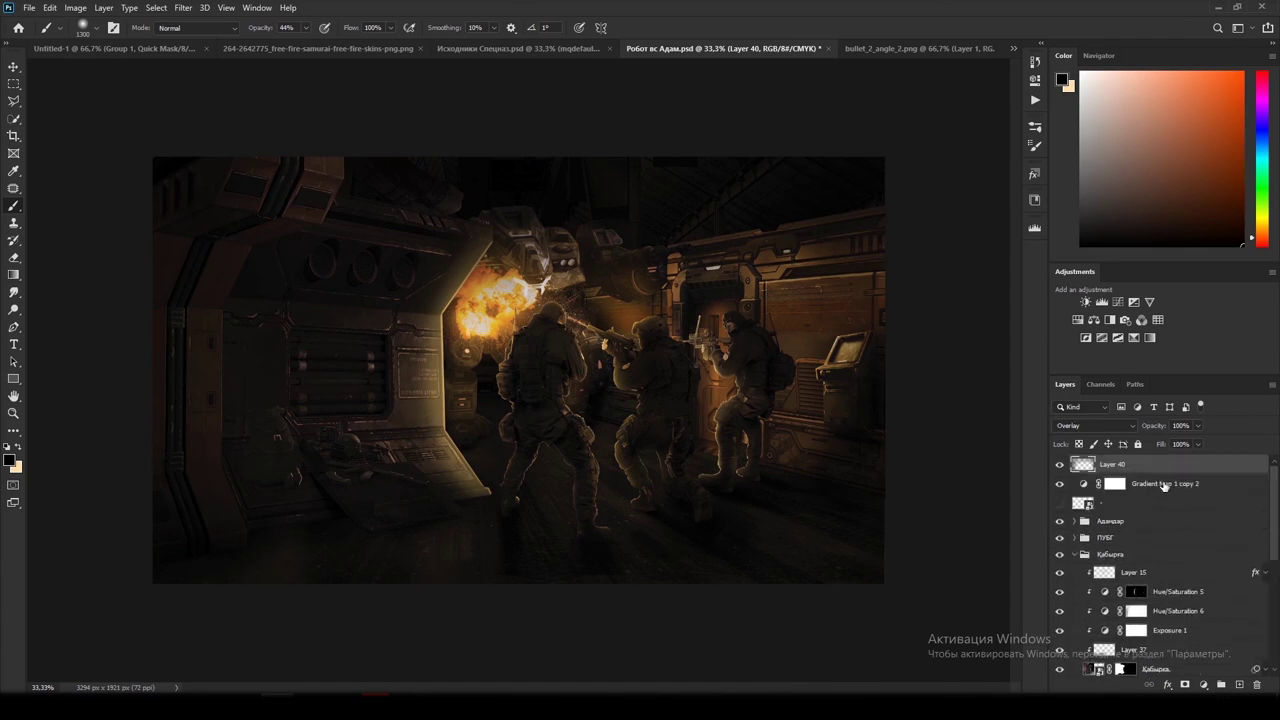
drag(1163, 485, 1066, 577)
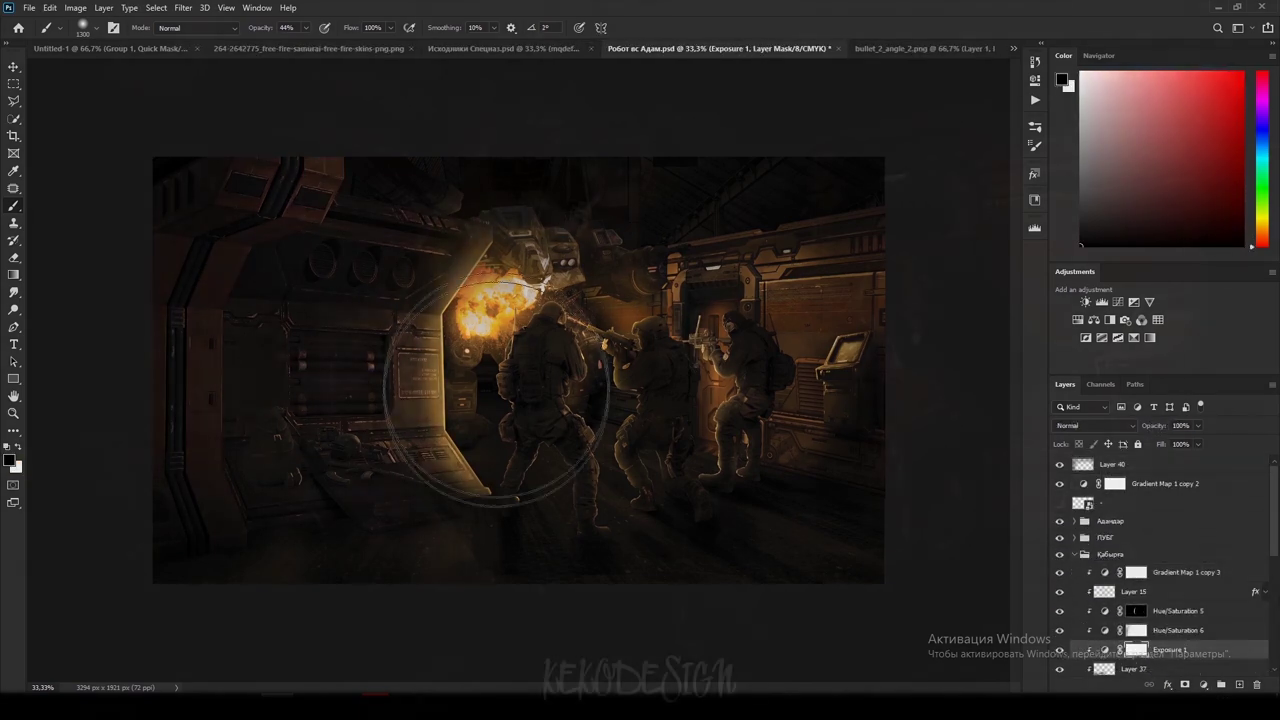